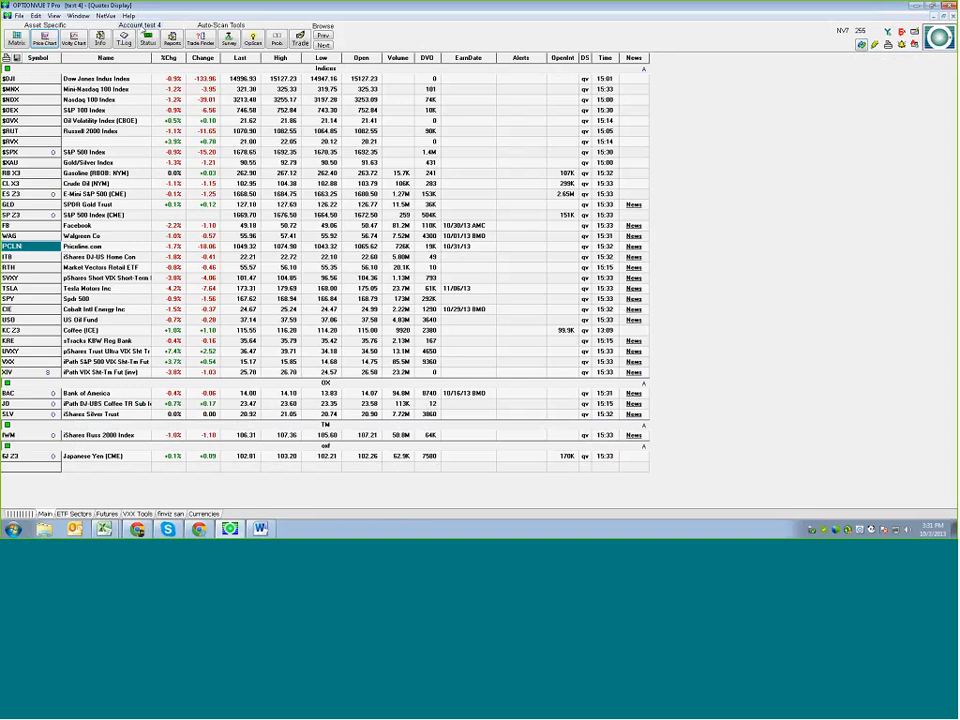
# Look through the list of available accounts without switching accounts.
pyautogui.click(134, 22)
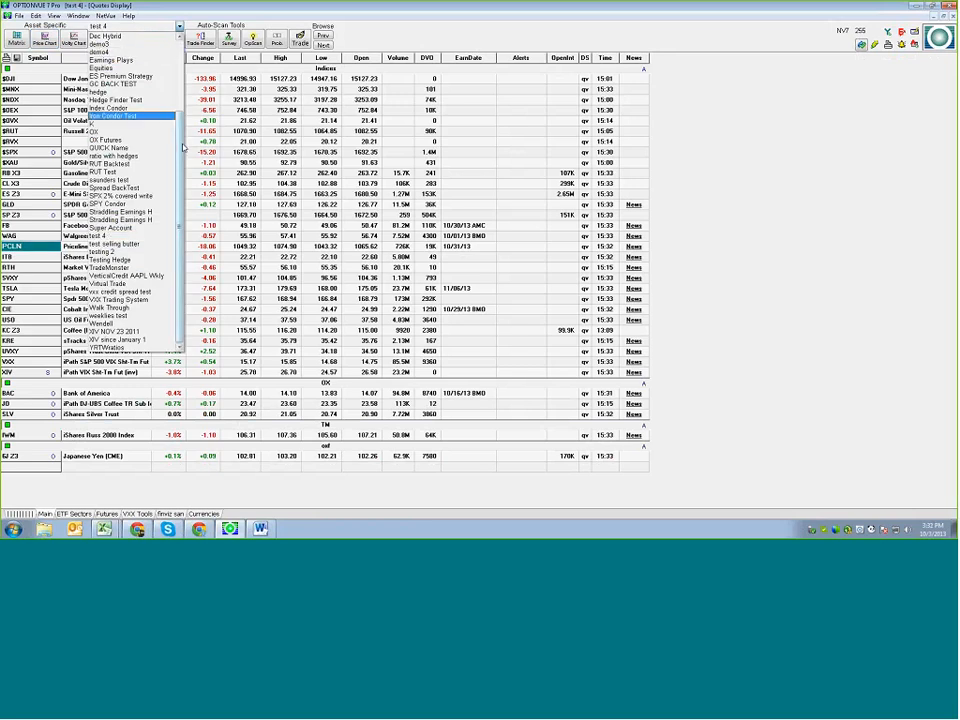
pyautogui.moveTo(180, 163); pyautogui.dragTo(179, 135)
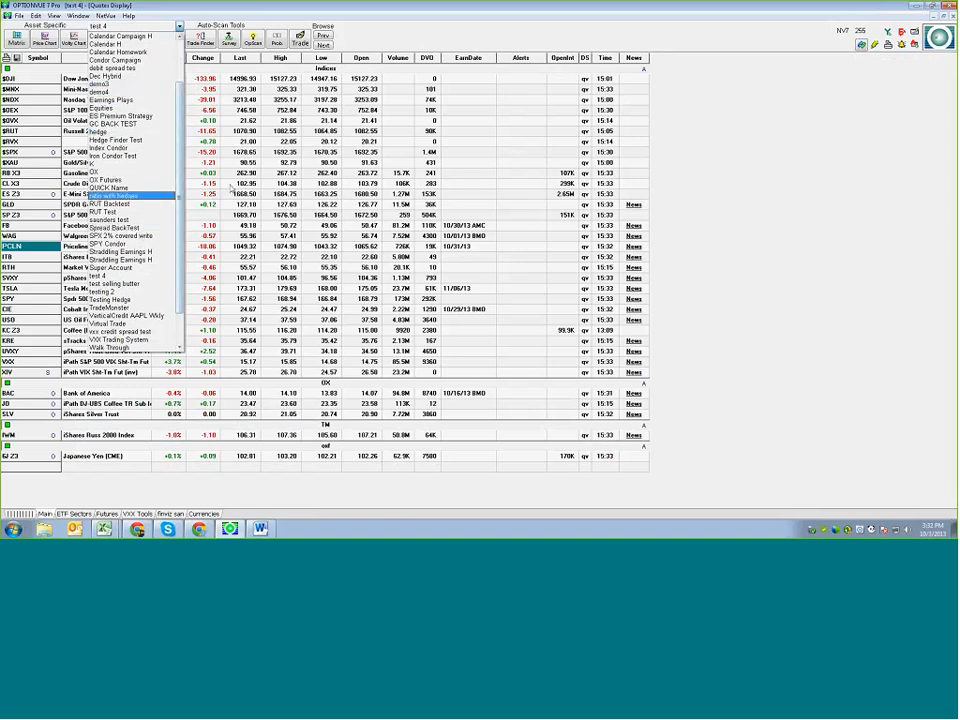
pyautogui.click(367, 43)
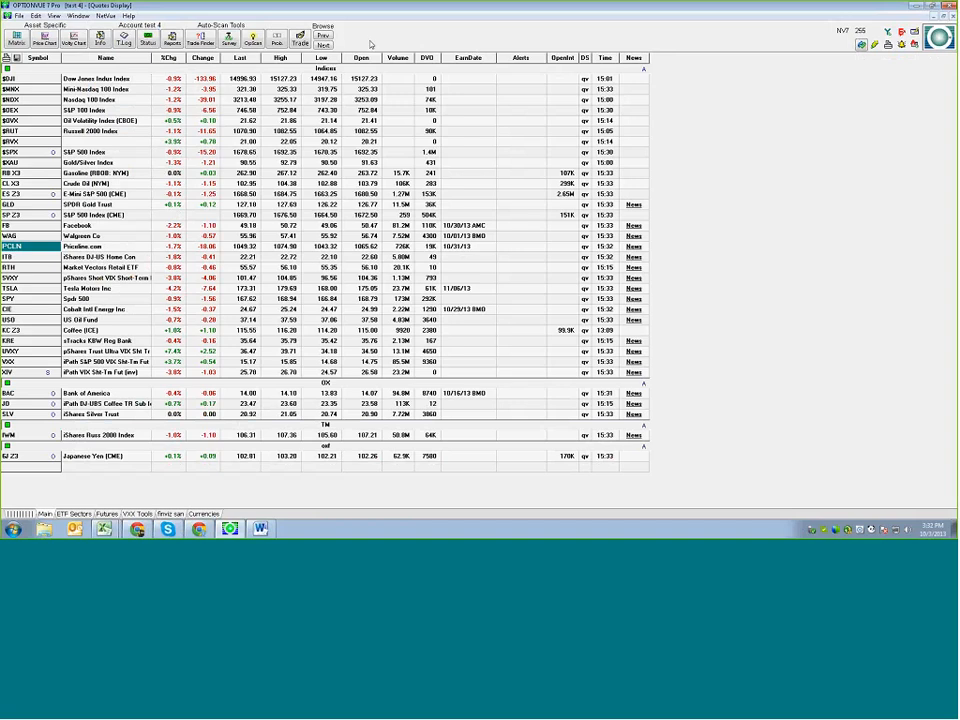
# Create a new account named TOS from the account information settings.
pyautogui.click(101, 40)
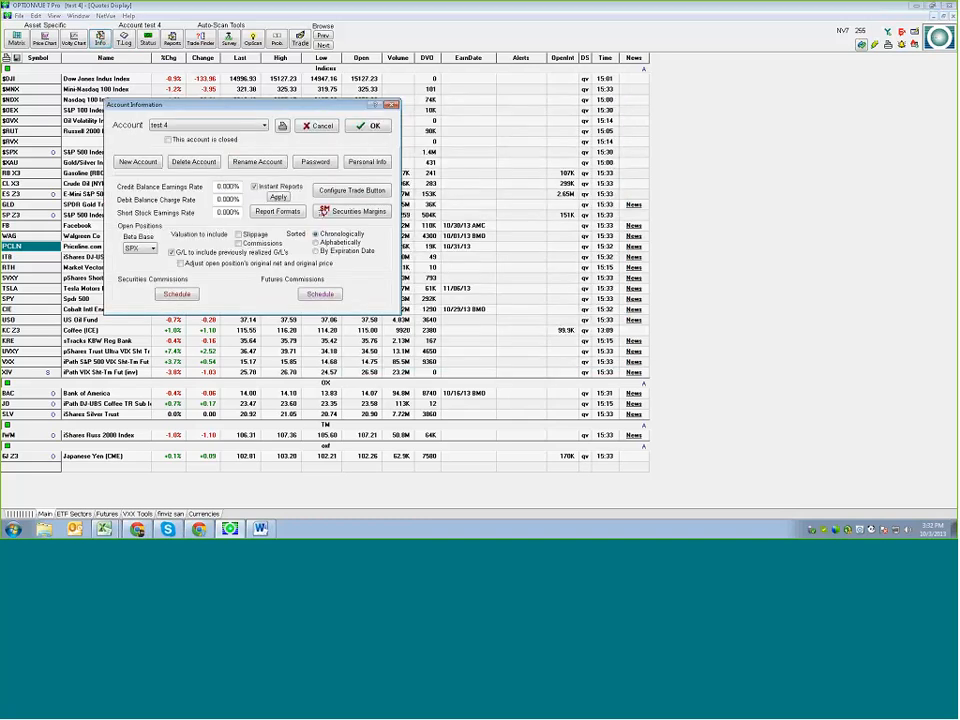
pyautogui.moveTo(187, 104); pyautogui.dragTo(209, 88)
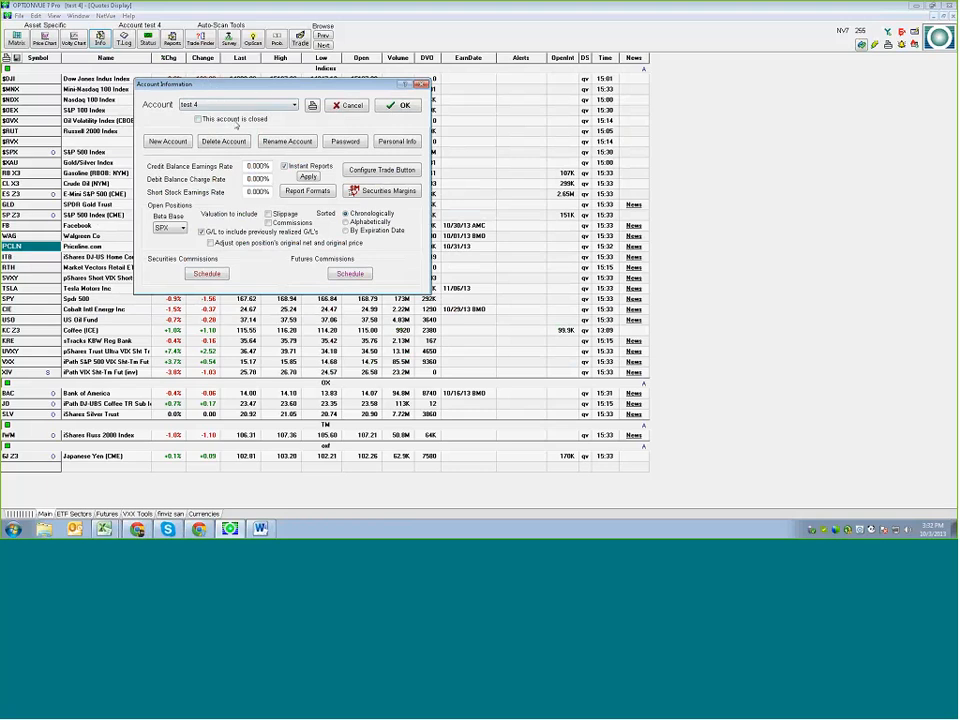
pyautogui.click(178, 141)
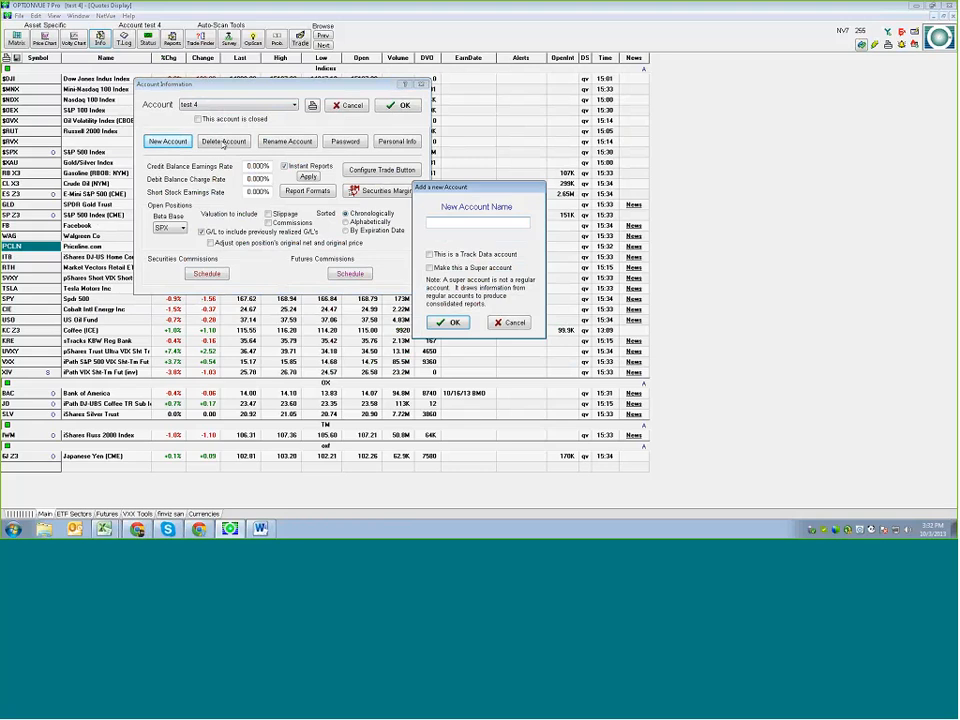
pyautogui.write('TOS')
pyautogui.click(449, 326)
# Give the TOS account a starting amount of $10,000 with the starting date Oct 3, 2013.
pyautogui.moveTo(480, 244); pyautogui.dragTo(535, 245)
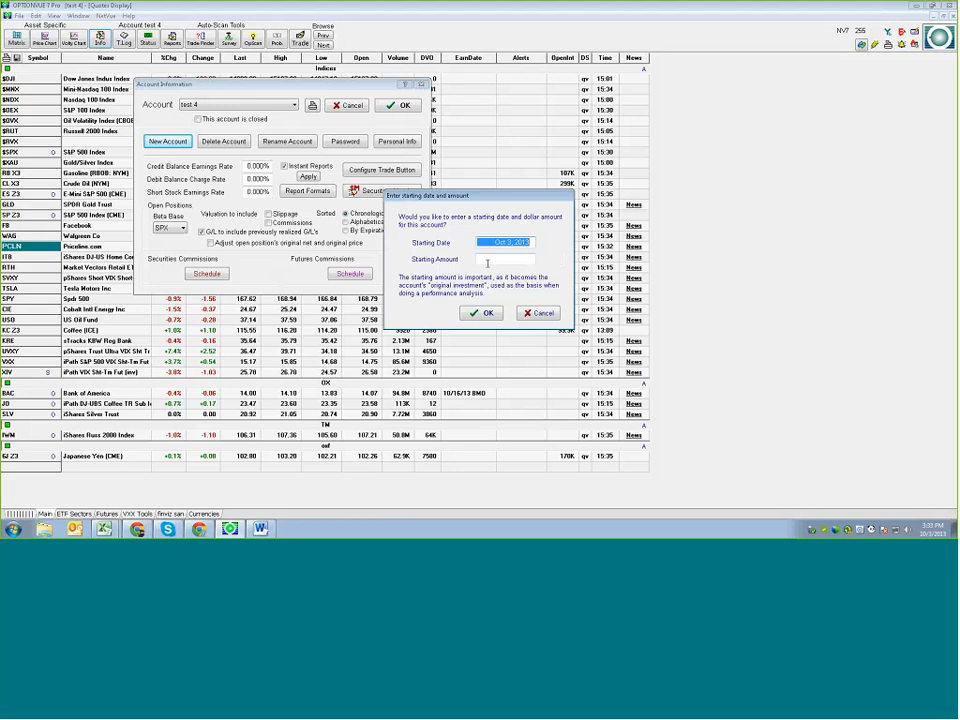
pyautogui.press('Tab')
pyautogui.write('10,')
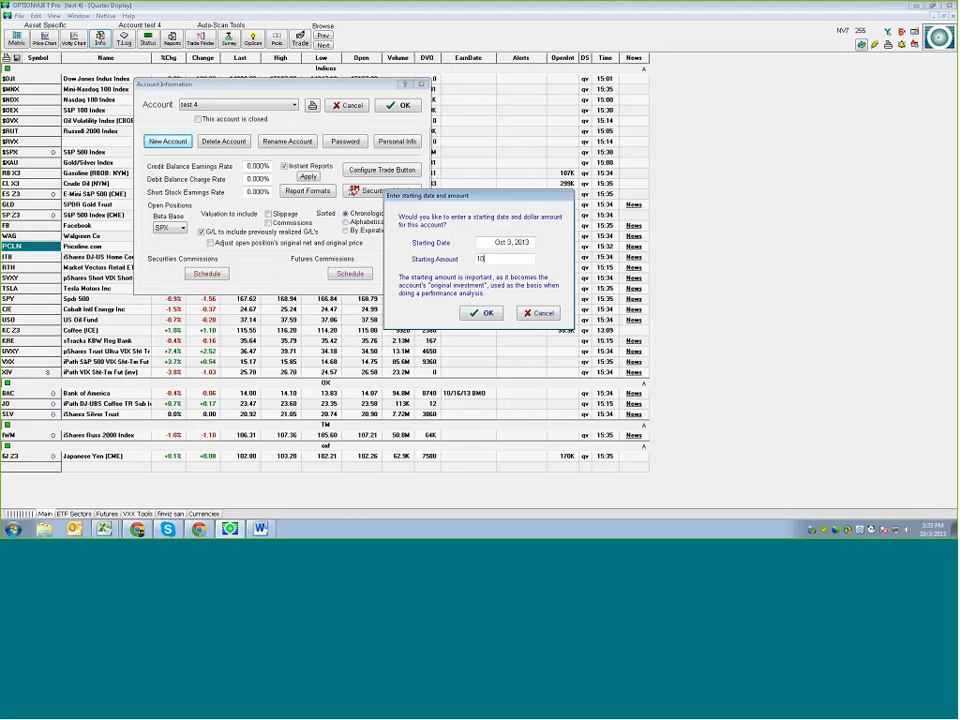
pyautogui.write('0000')
pyautogui.press('Return')
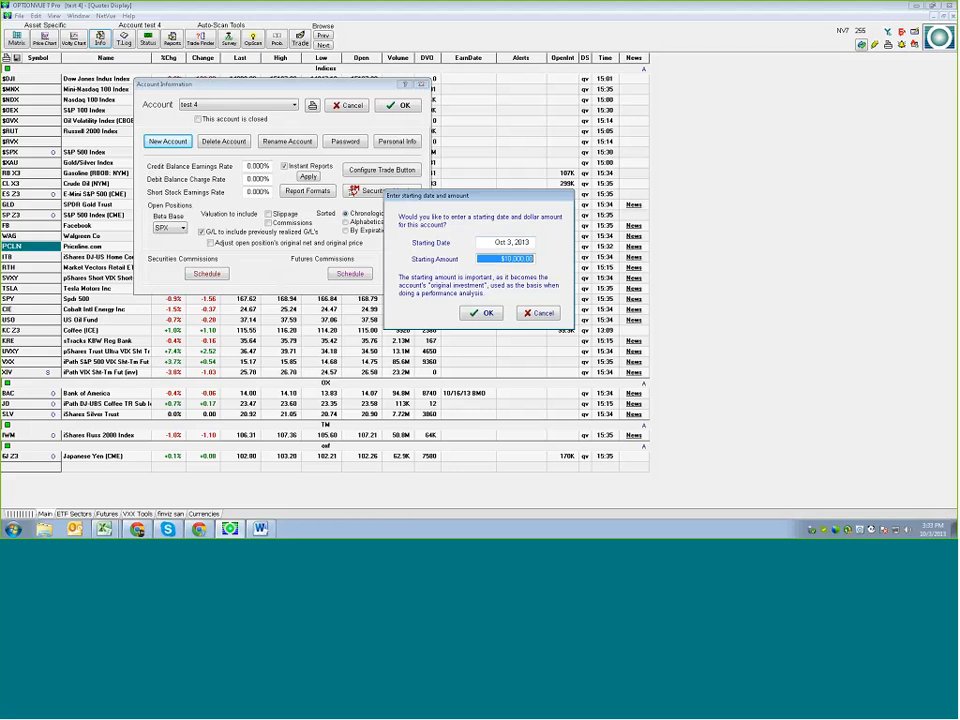
pyautogui.click(487, 315)
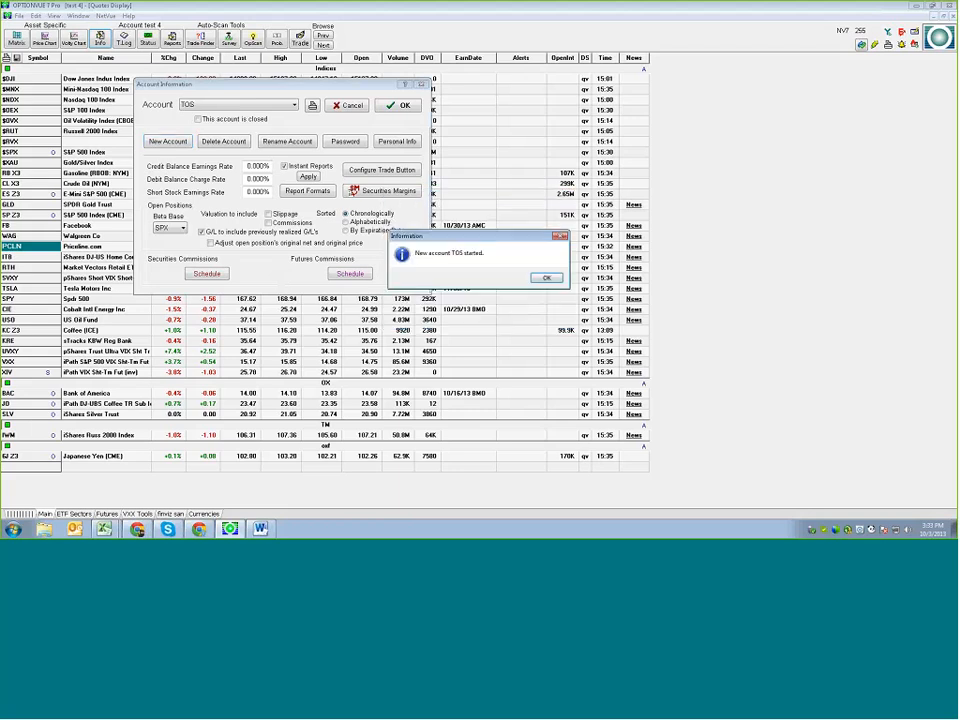
pyautogui.click(546, 277)
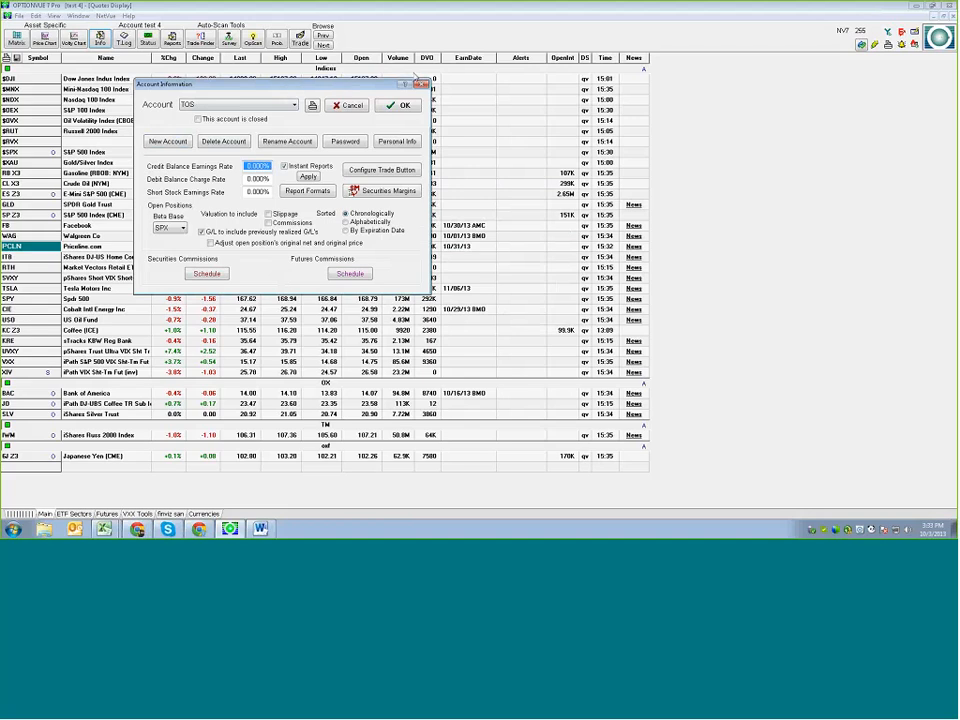
# Review the securities commission schedule of the TOS account, leave it as is, and accept the account information.
pyautogui.moveTo(391, 80); pyautogui.dragTo(521, 65)
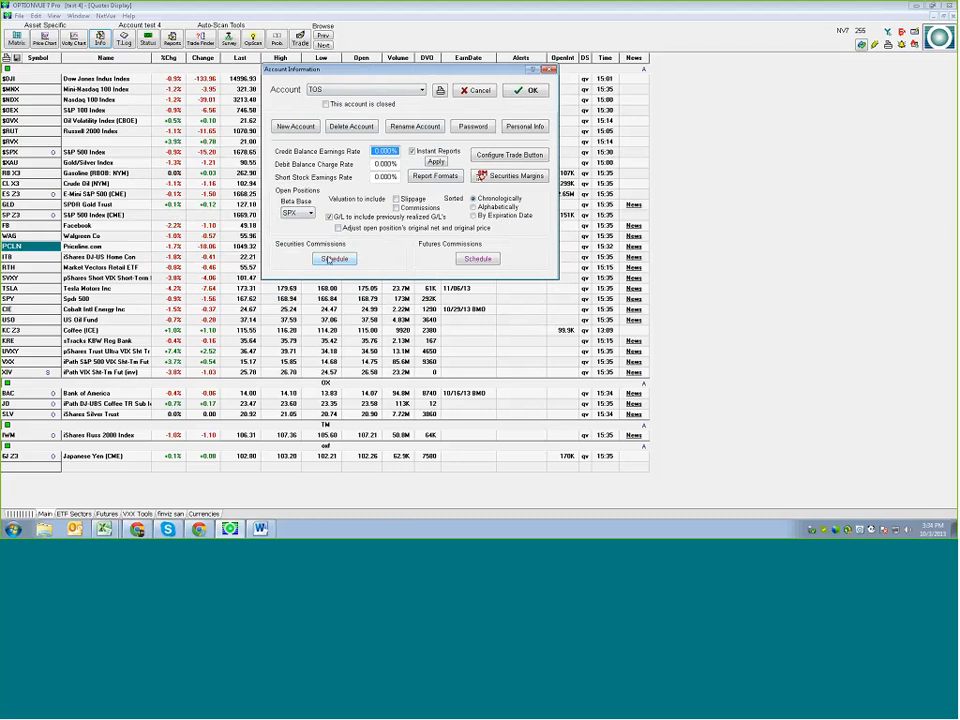
pyautogui.click(372, 256)
pyautogui.click(336, 258)
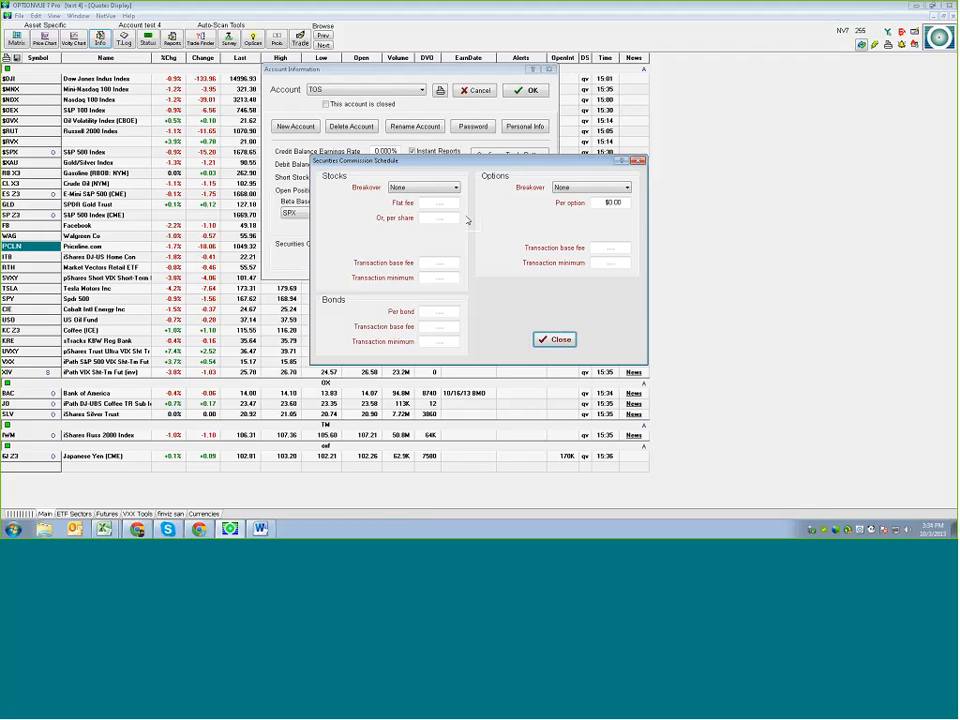
pyautogui.click(554, 339)
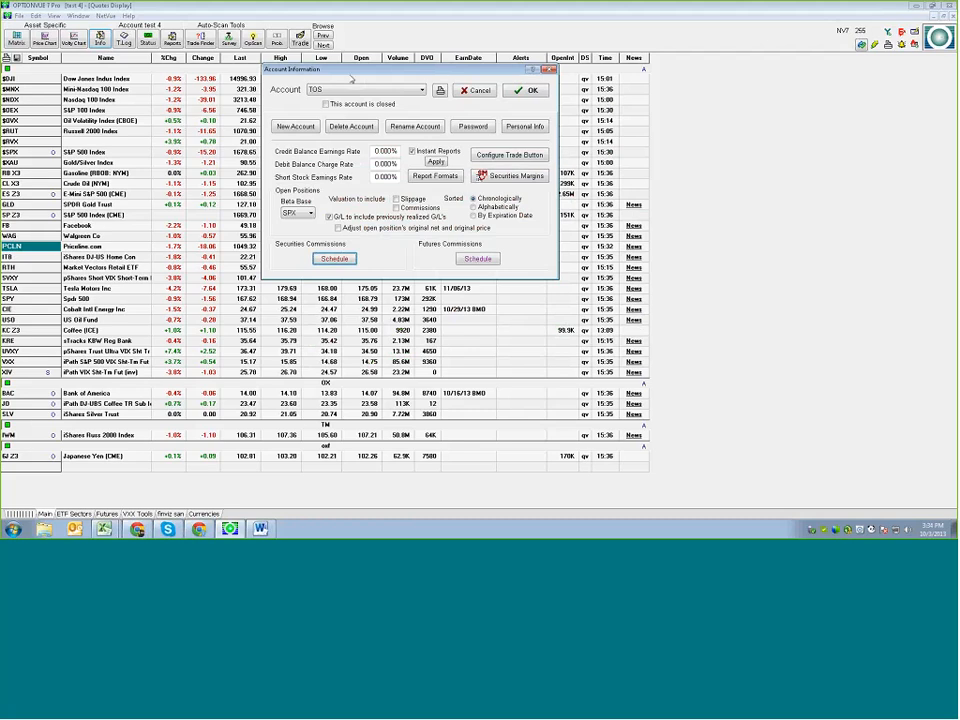
pyautogui.click(533, 91)
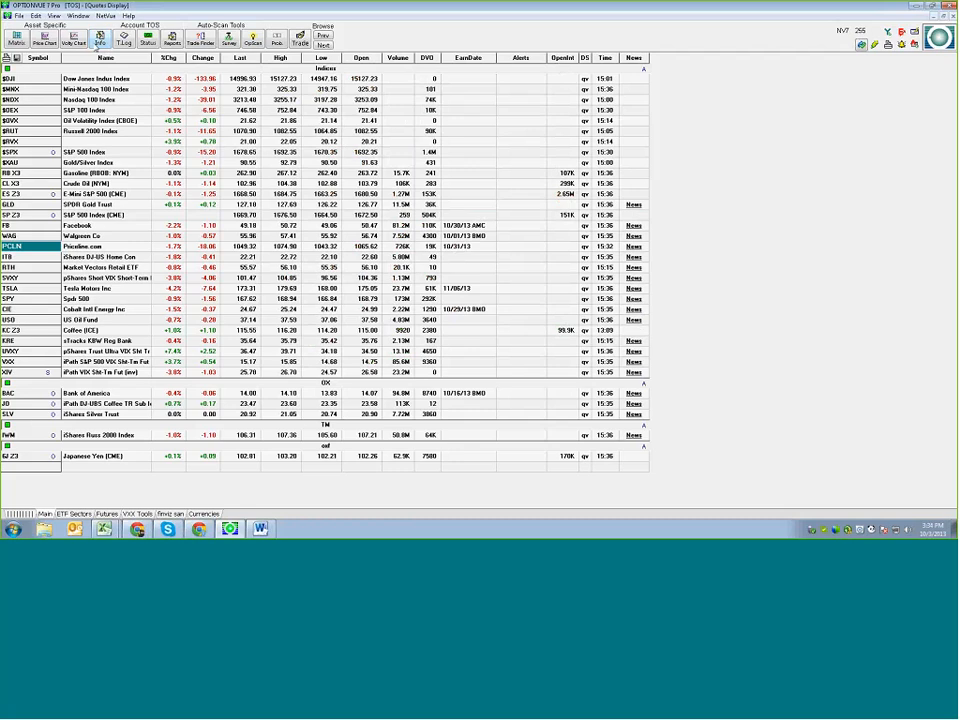
# Switch to the VerticalCredit AAPL Wkly account and open its account status.
pyautogui.click(100, 40)
pyautogui.click(140, 26)
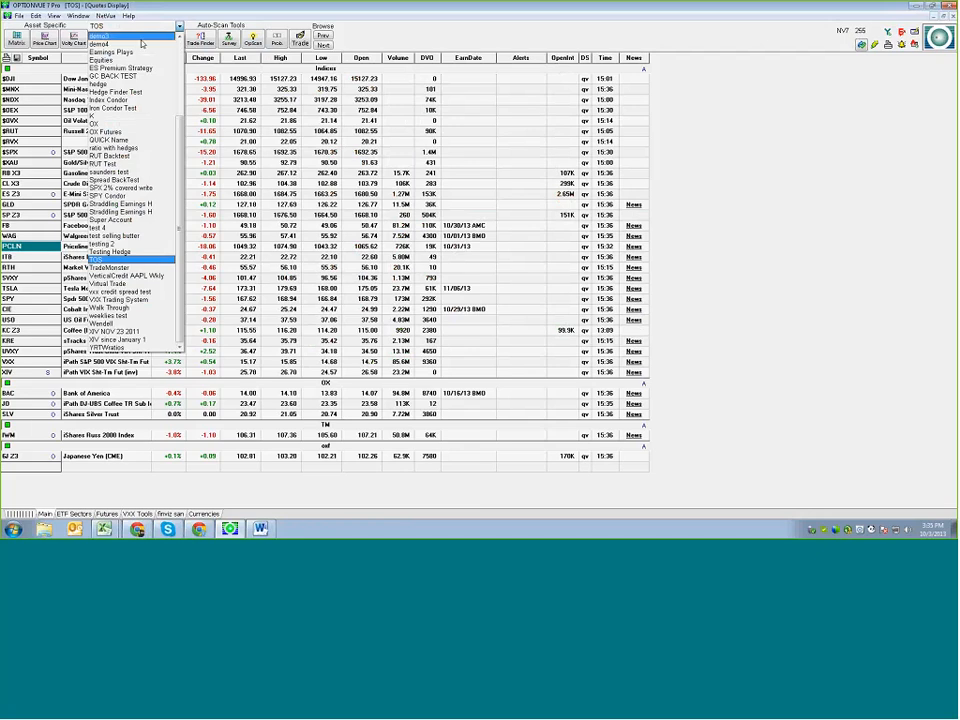
pyautogui.click(125, 275)
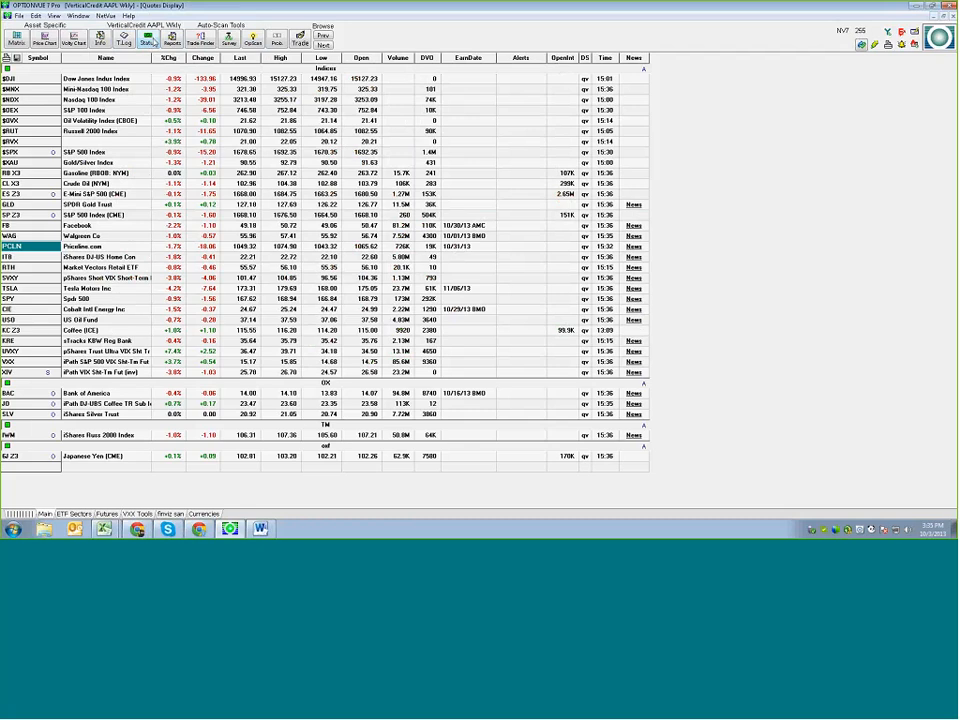
pyautogui.click(149, 40)
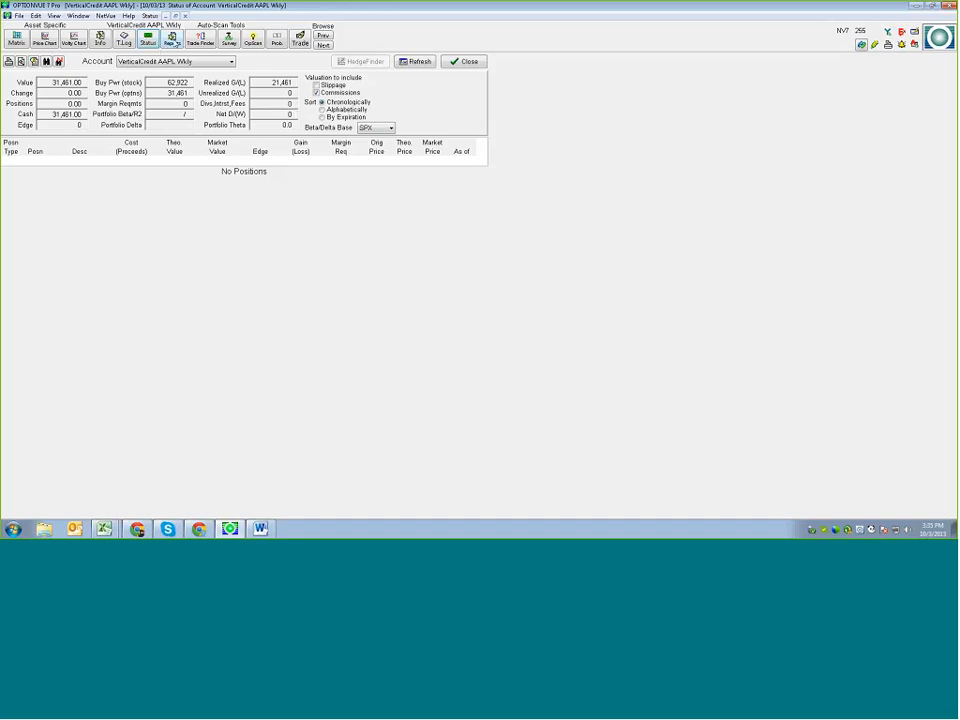
# View the account's performance graph for the period through Apr 1, 2012, followed by its performance analysis.
pyautogui.click(172, 38)
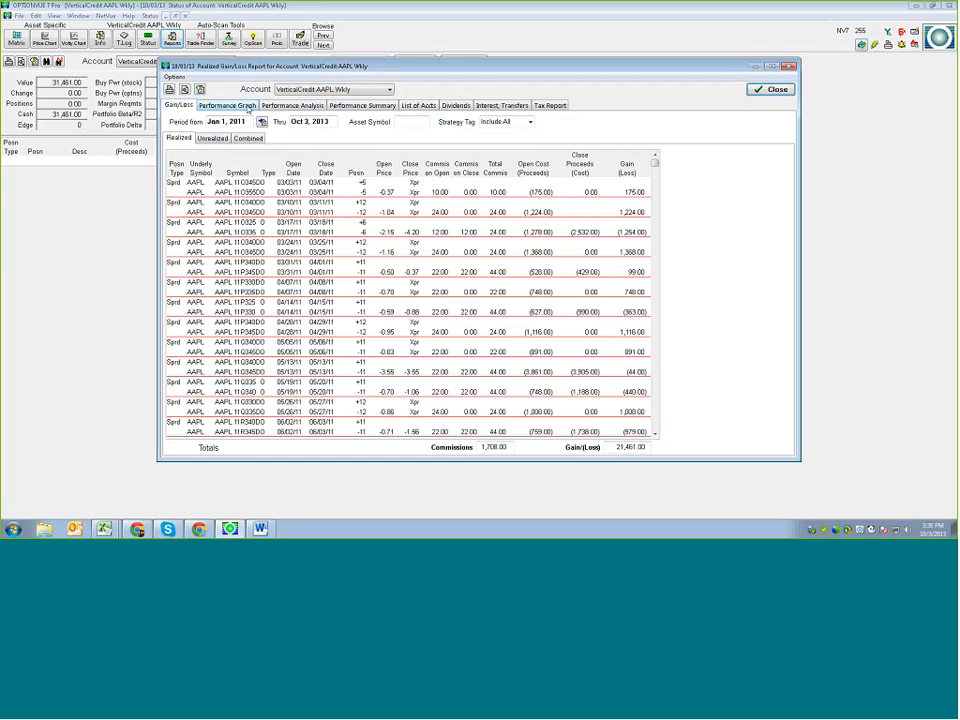
pyautogui.click(246, 106)
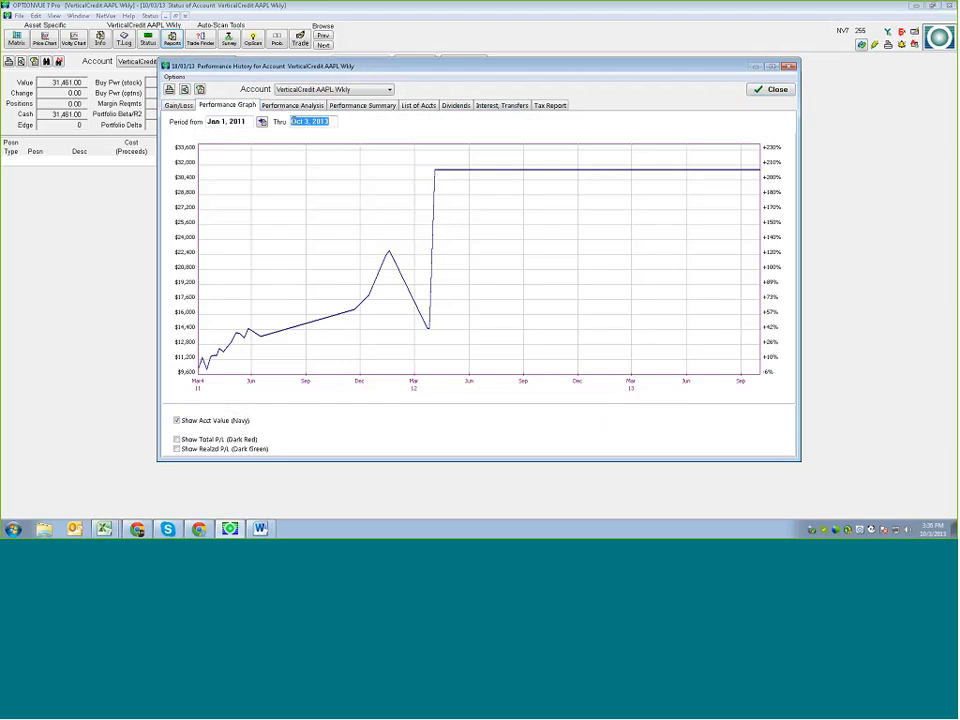
pyautogui.write('1/1/13')
pyautogui.press('Return')
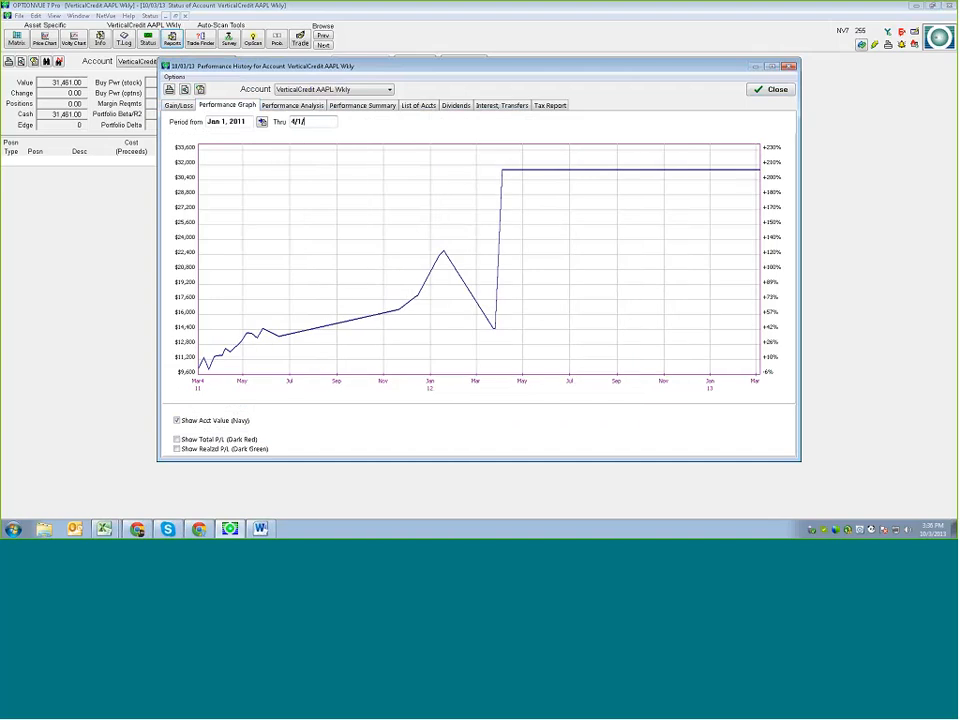
pyautogui.write('4/1/12')
pyautogui.press('Return')
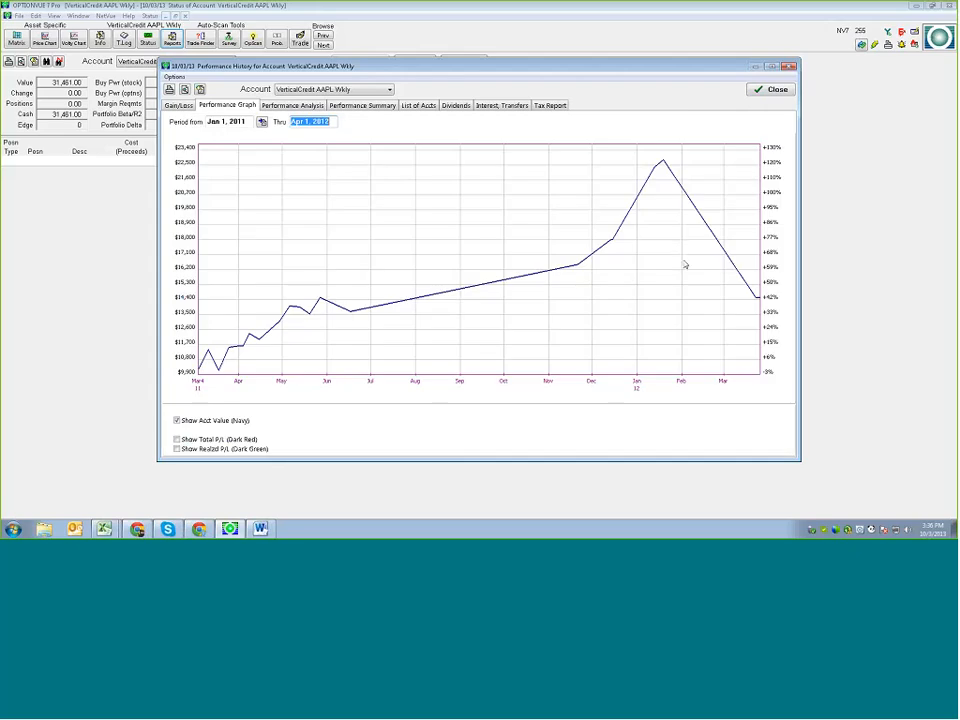
pyautogui.click(292, 105)
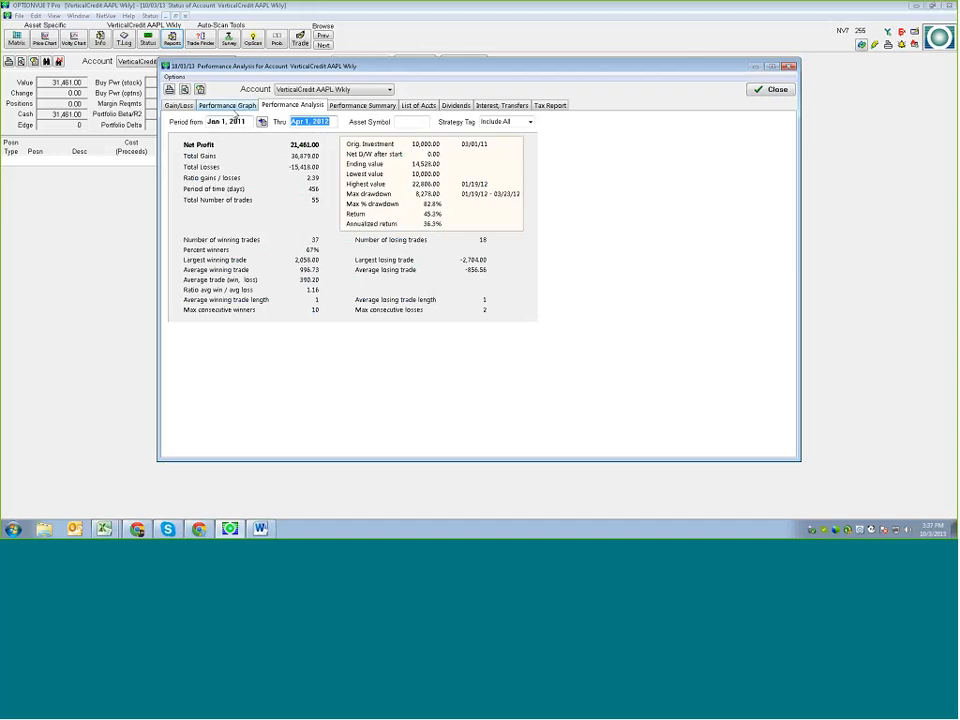
# Close the account reports and status, and switch back to the test 4 account.
pyautogui.click(771, 89)
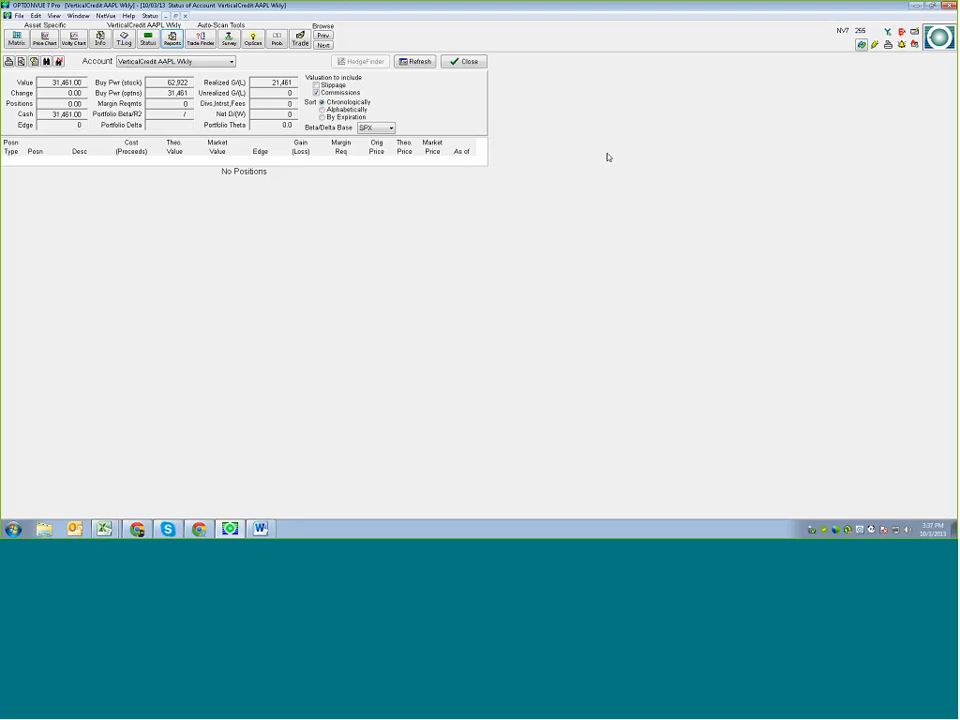
pyautogui.click(465, 63)
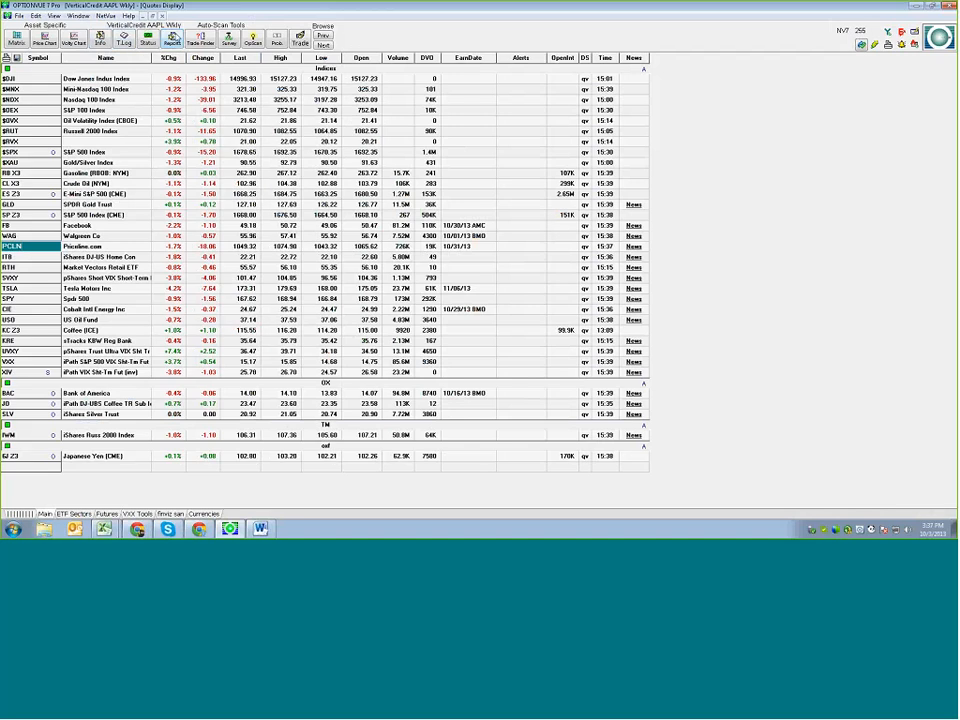
pyautogui.click(155, 28)
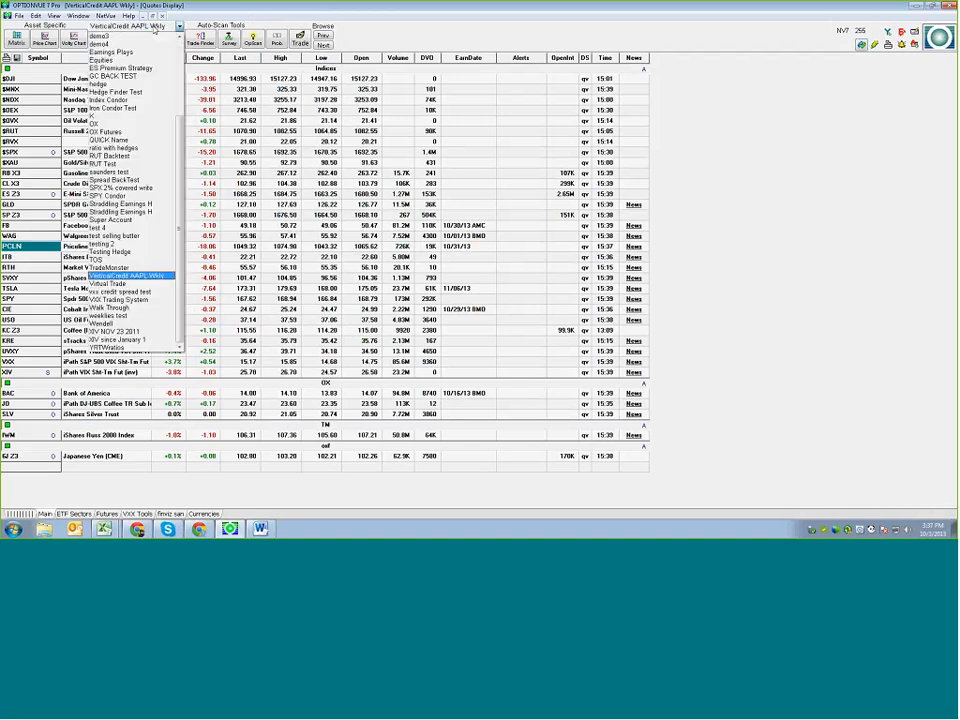
pyautogui.click(137, 229)
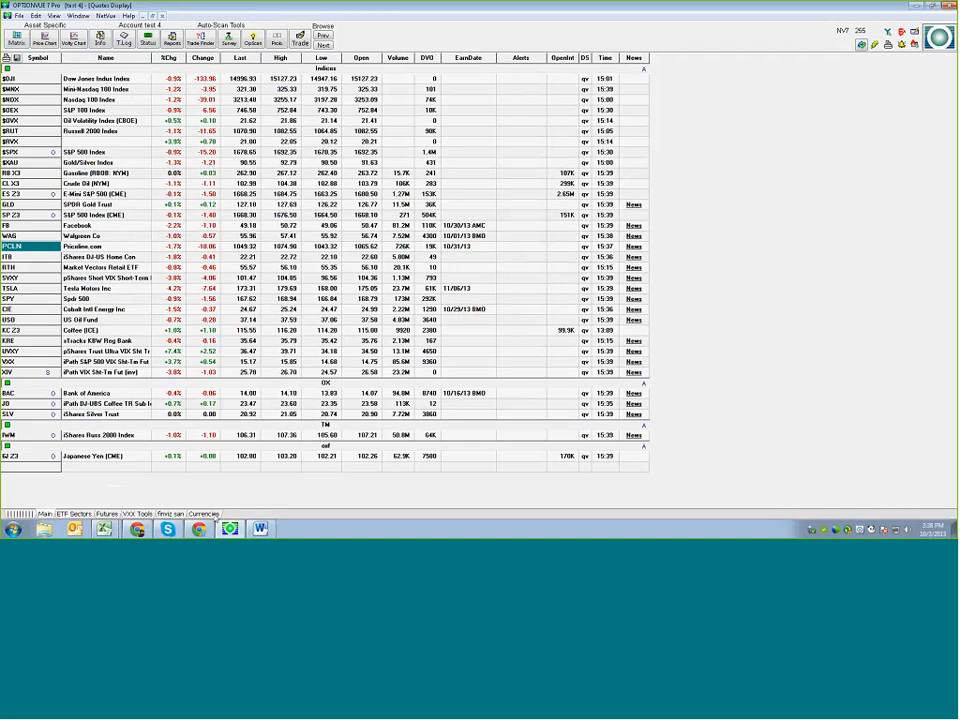
# Insert a new tab named "test" in the quotes display, next to Currencies.
pyautogui.rightClick(214, 515)
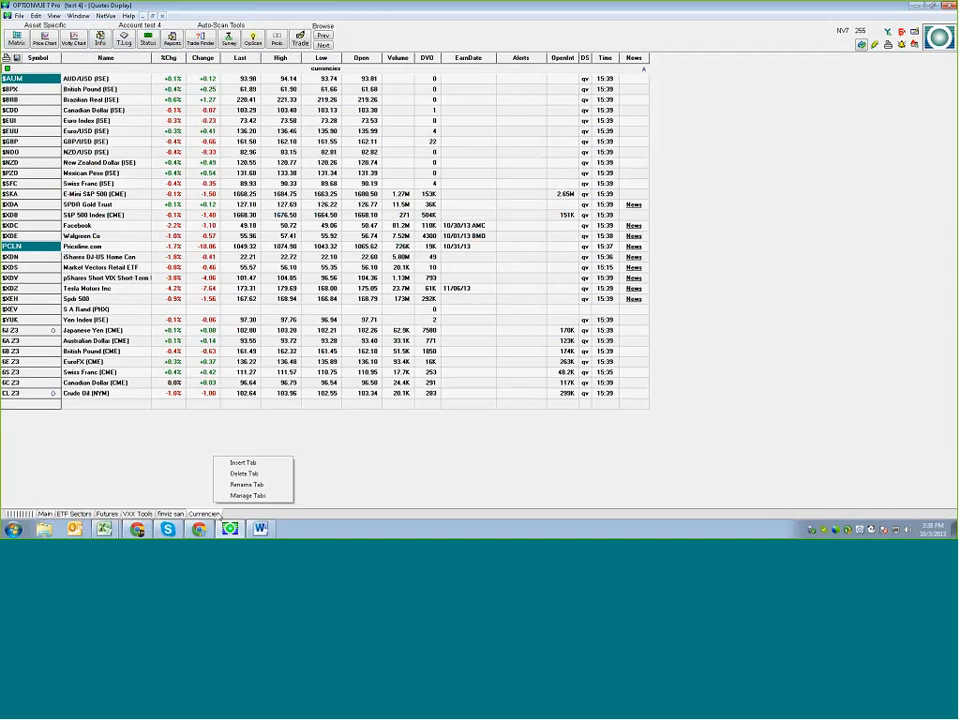
pyautogui.click(255, 464)
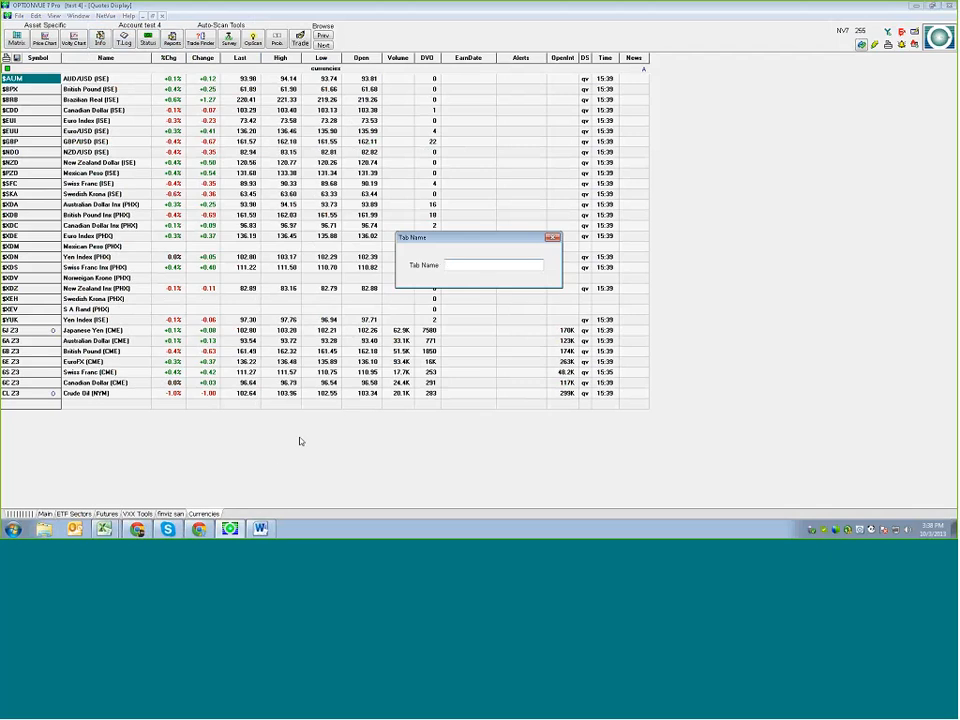
pyautogui.write('te')
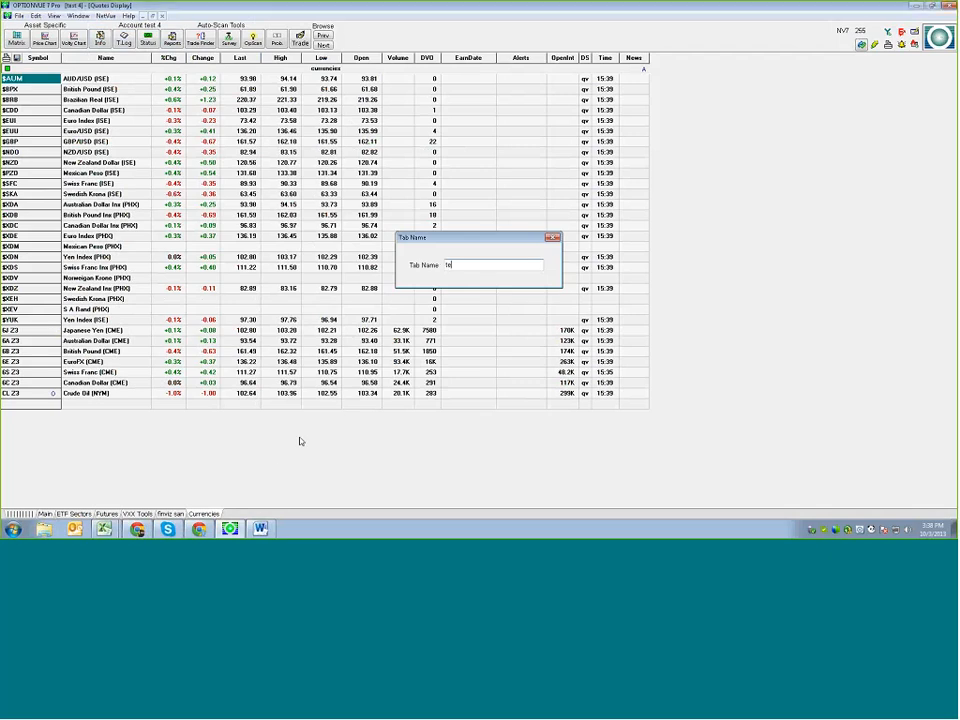
pyautogui.write('st')
pyautogui.press('Return')
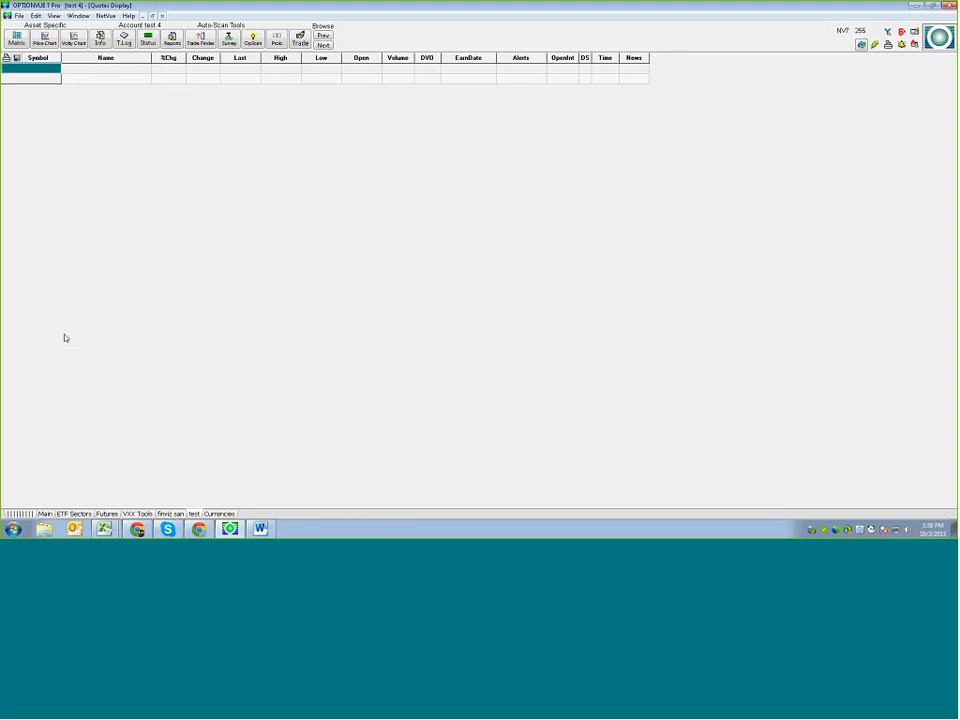
# Look through the quotes listed under Main, ETF Sectors and Futures.
pyautogui.click(44, 514)
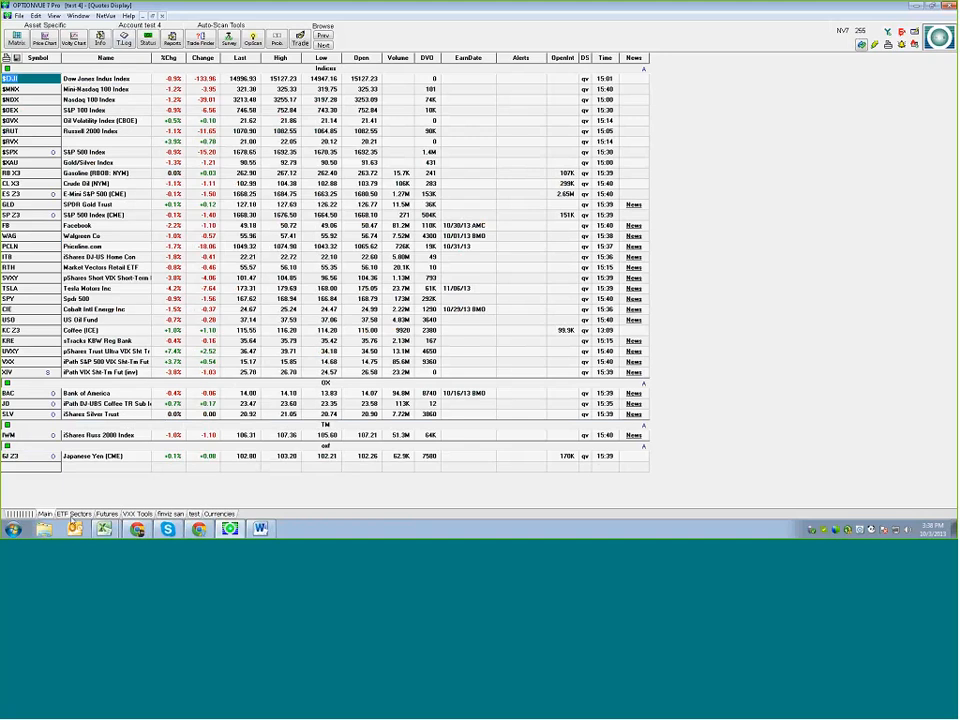
pyautogui.click(76, 515)
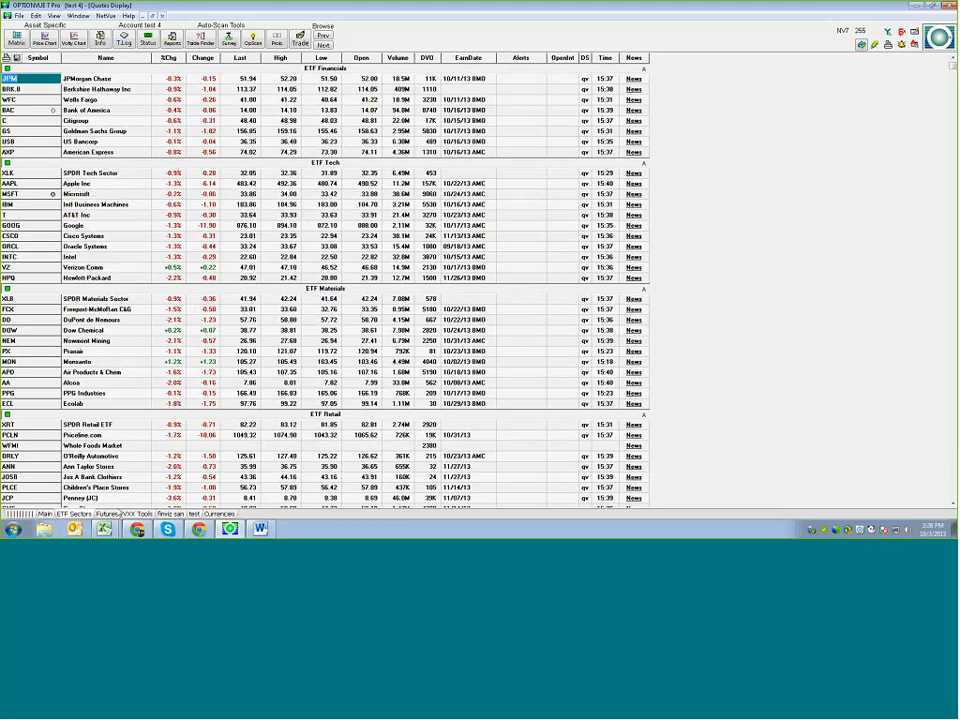
pyautogui.click(112, 514)
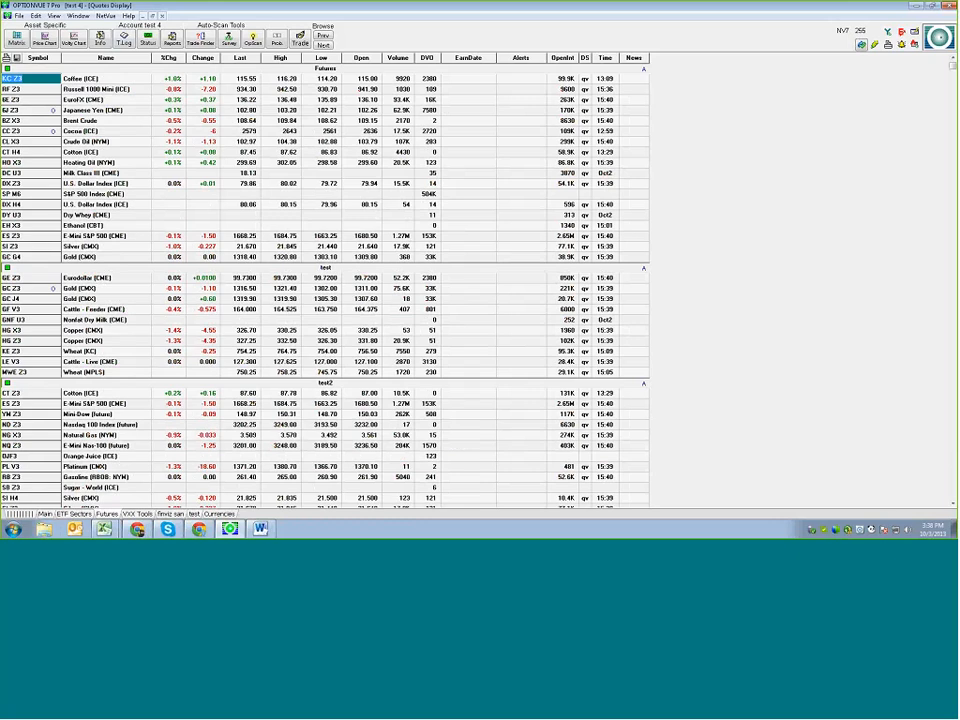
pyautogui.scroll(-2, 325, 285)
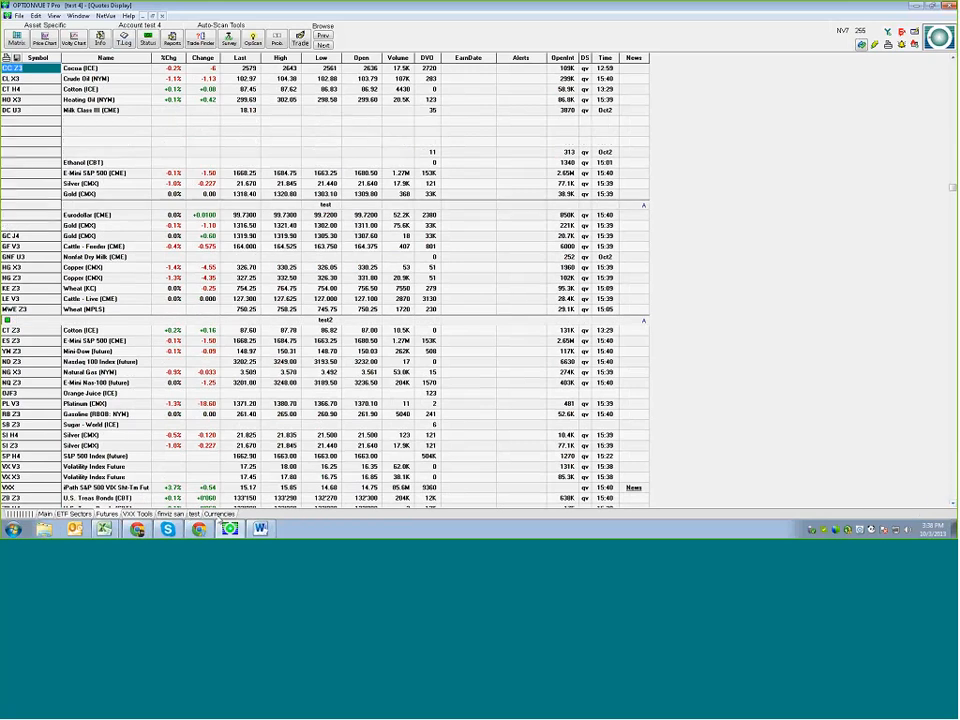
# View the quotes under Currencies, then return to Main and inspect the Indices heading row's underlying entry.
pyautogui.click(219, 514)
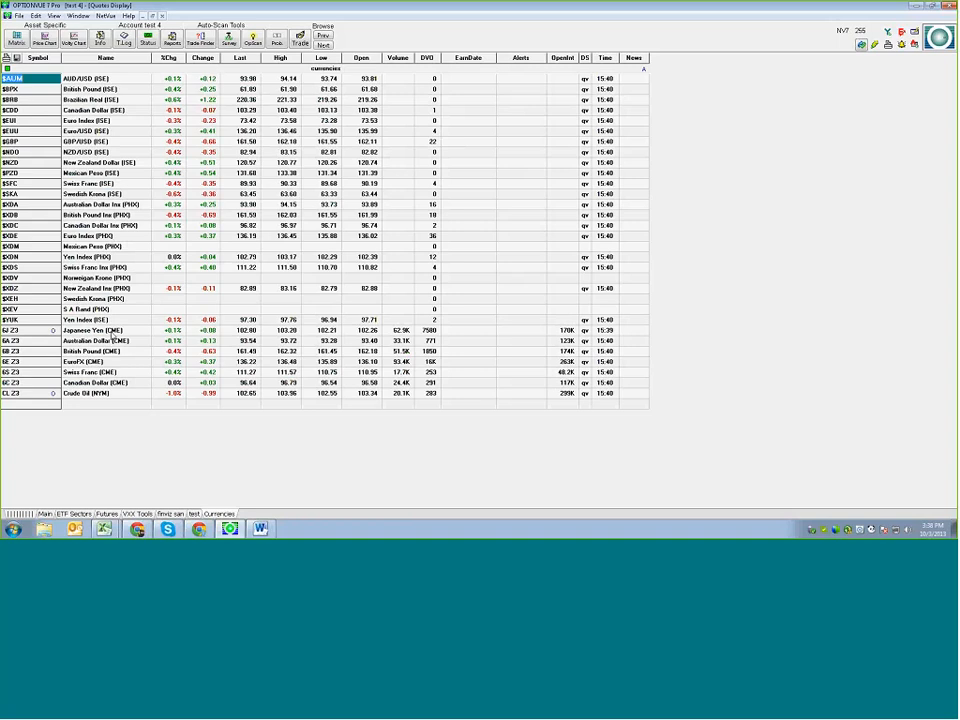
pyautogui.click(45, 514)
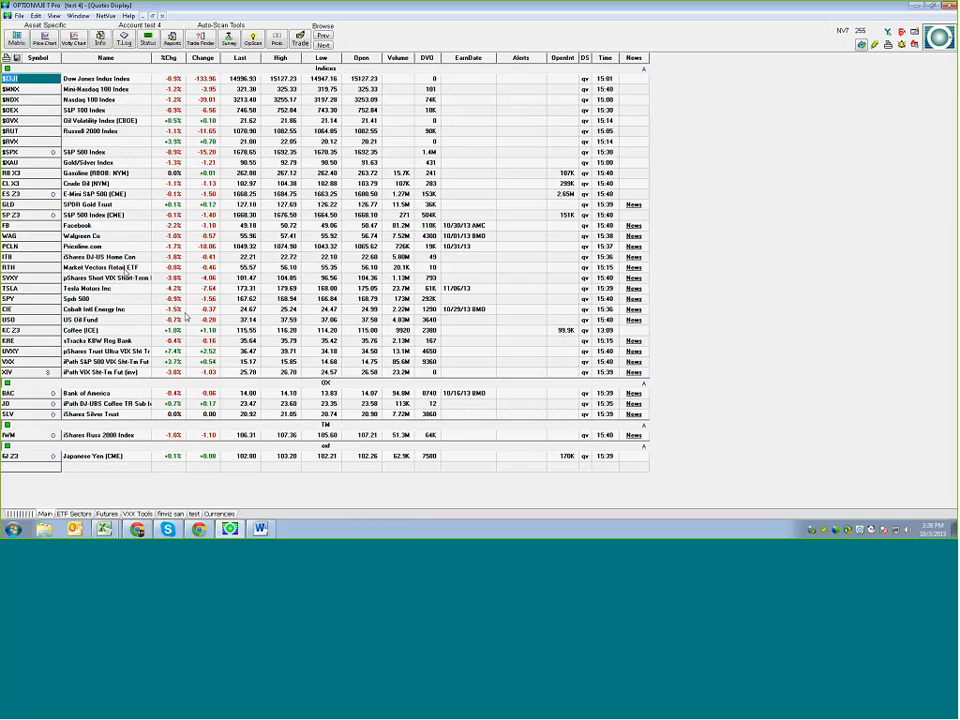
pyautogui.click(236, 71)
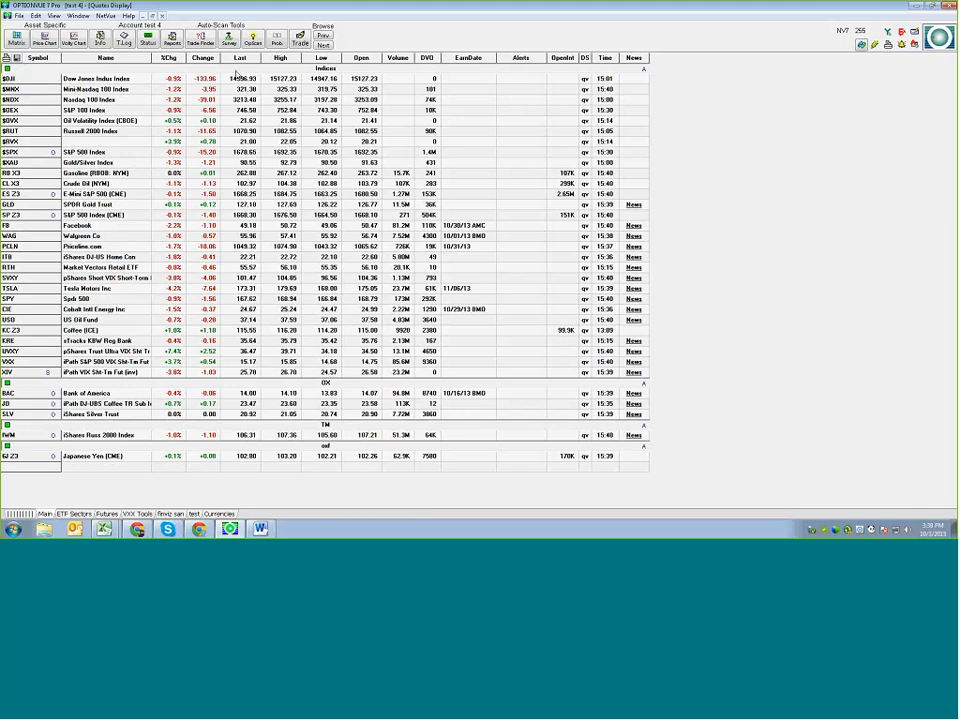
pyautogui.click(237, 72)
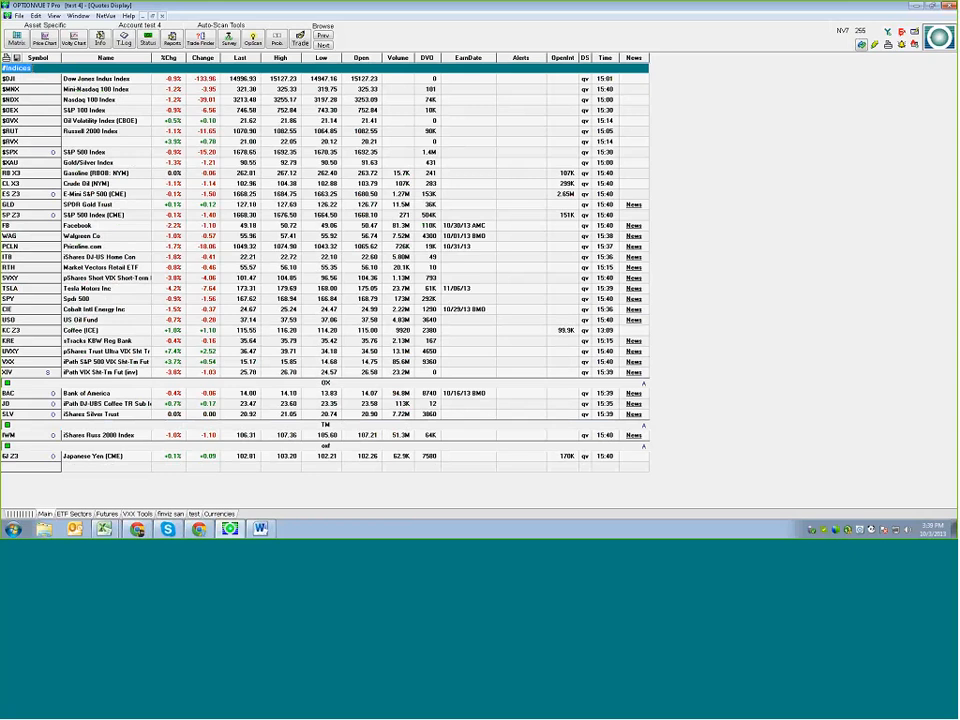
pyautogui.press('Escape')
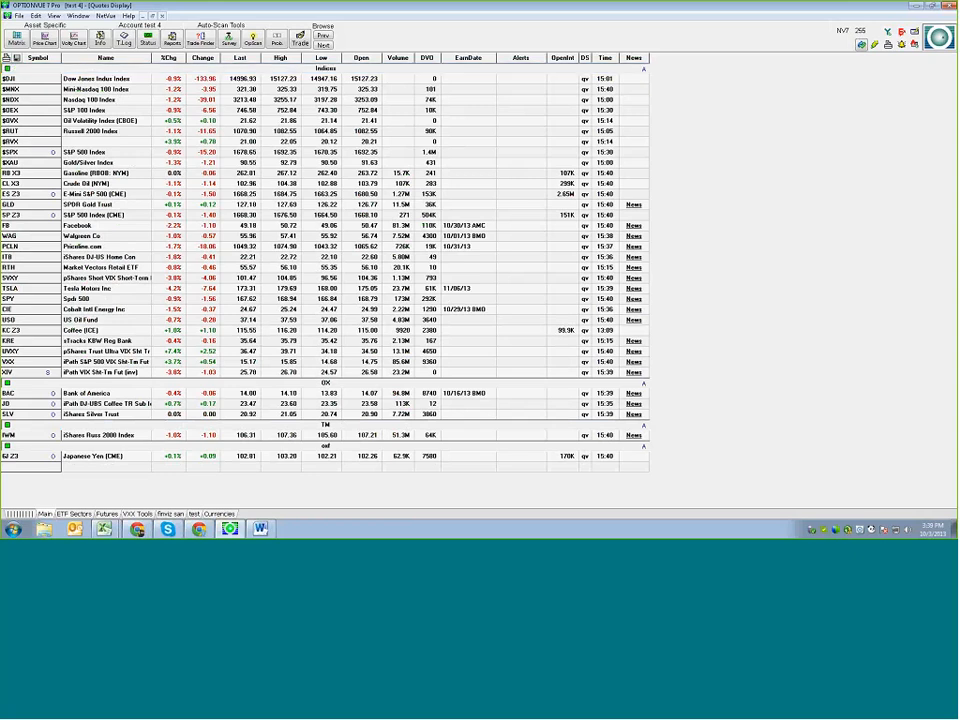
# Insert a blank row above $XAU and a row for AAPL above $RVX in the Main quotes.
pyautogui.click(28, 131)
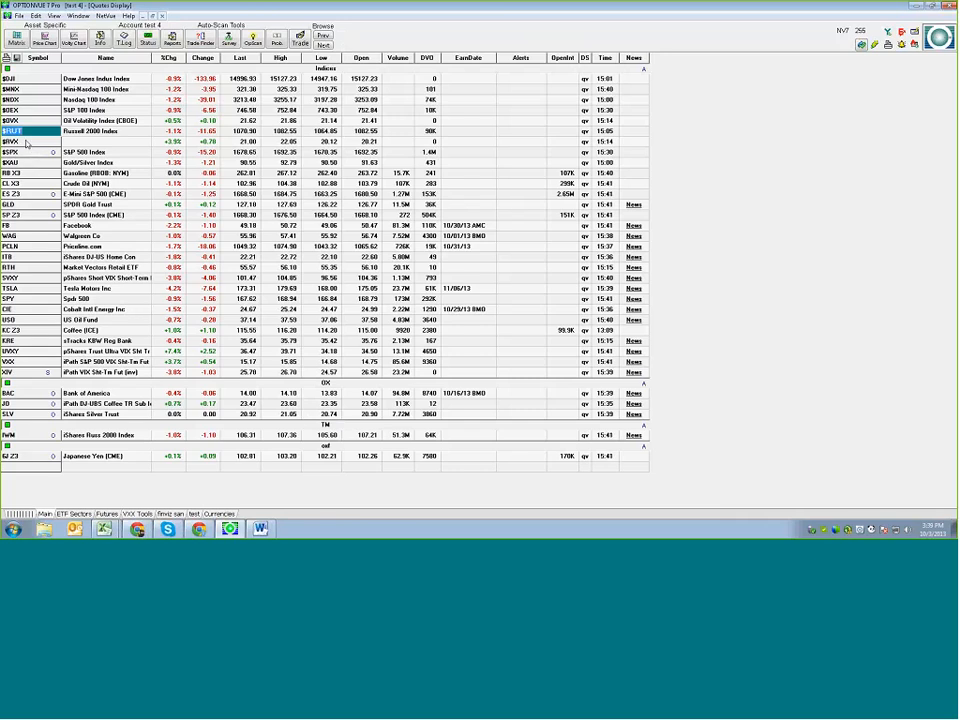
pyautogui.click(41, 164)
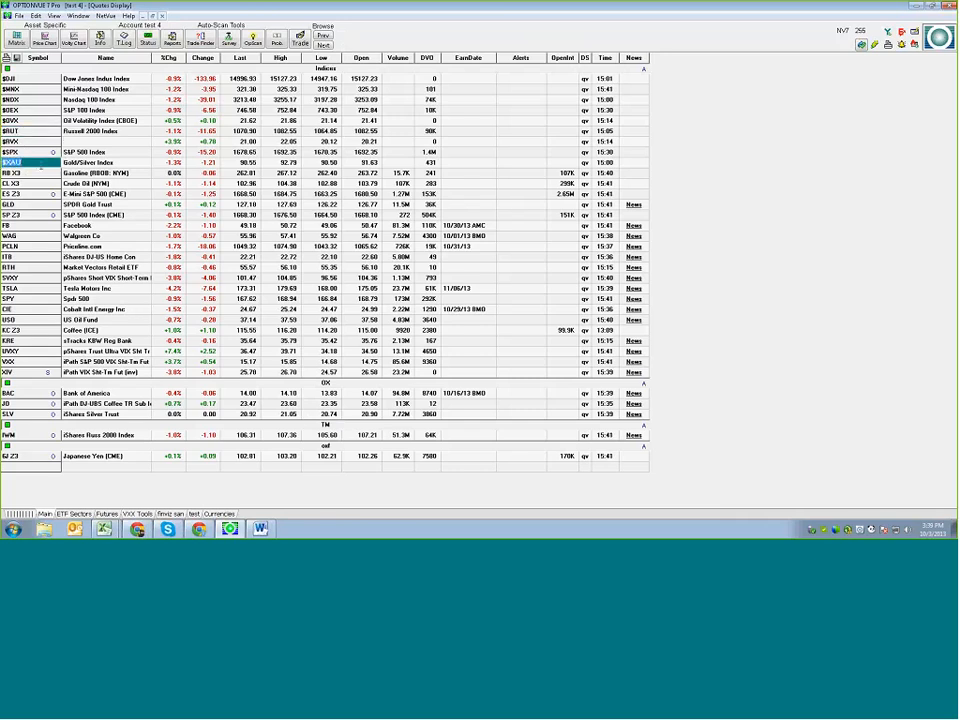
pyautogui.press('Insert')
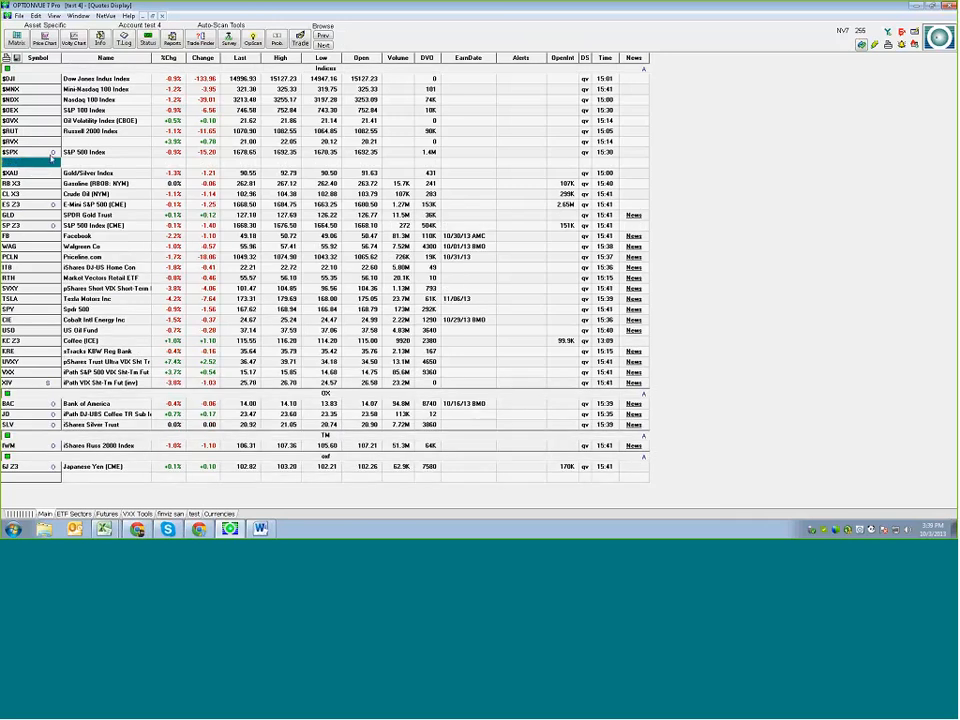
pyautogui.doubleClick(37, 141)
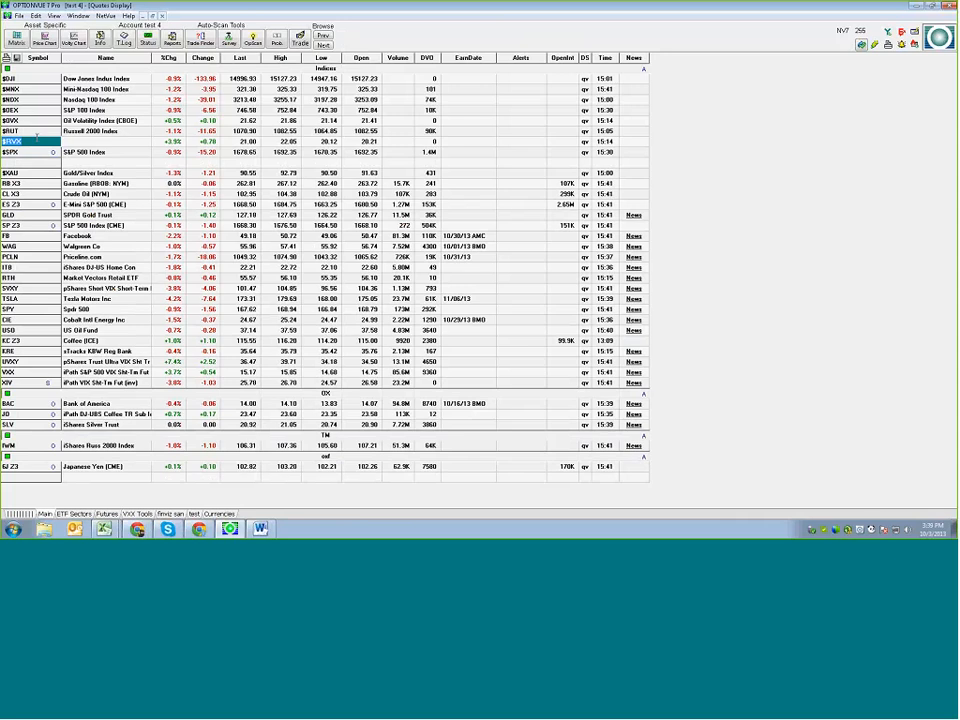
pyautogui.press('Insert')
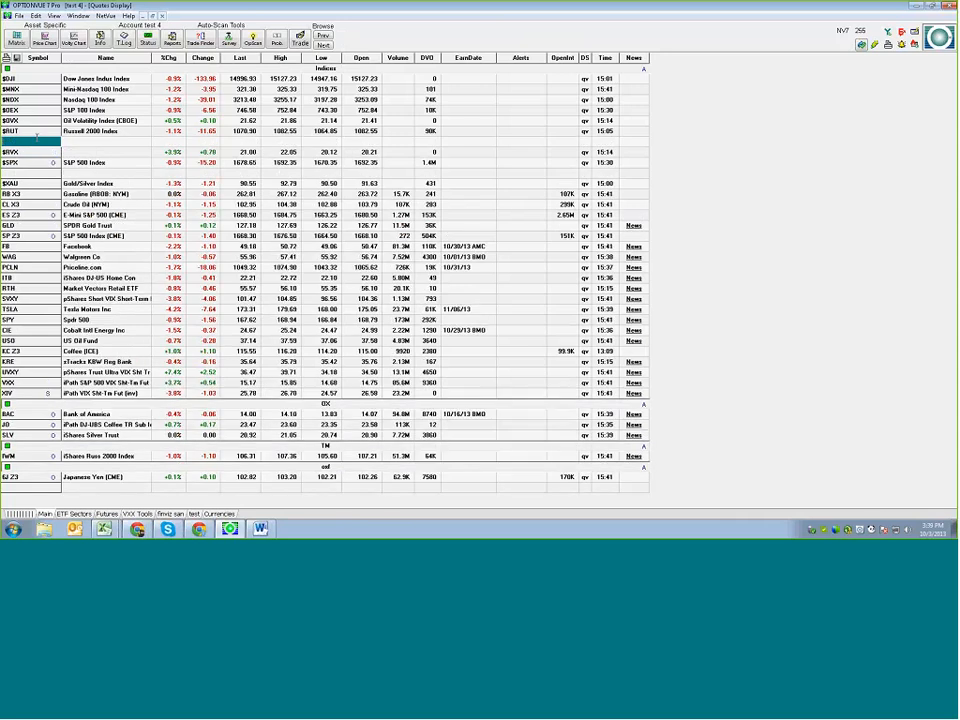
pyautogui.write('AAPL')
pyautogui.press('Return')
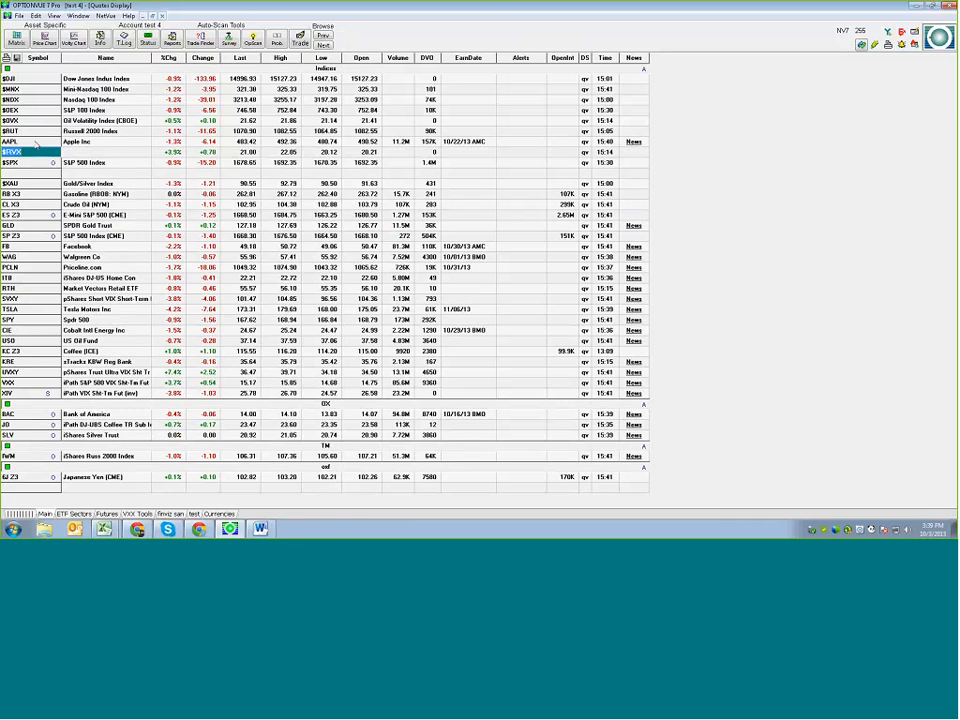
# Delete the AAPL row and the blank row above $XAU.
pyautogui.click(38, 142)
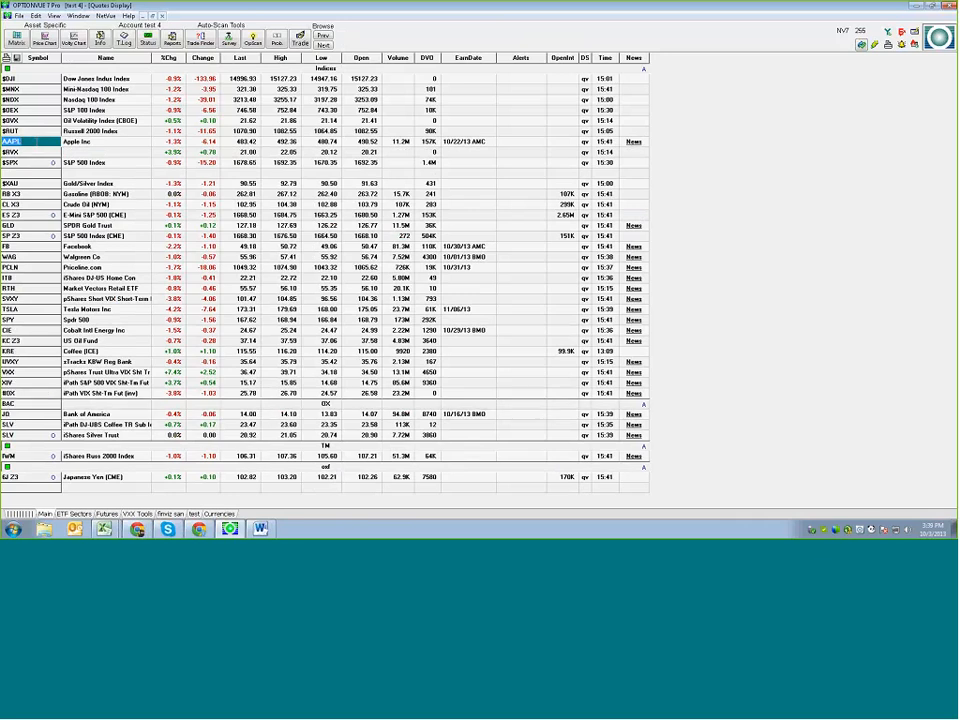
pyautogui.press('Delete')
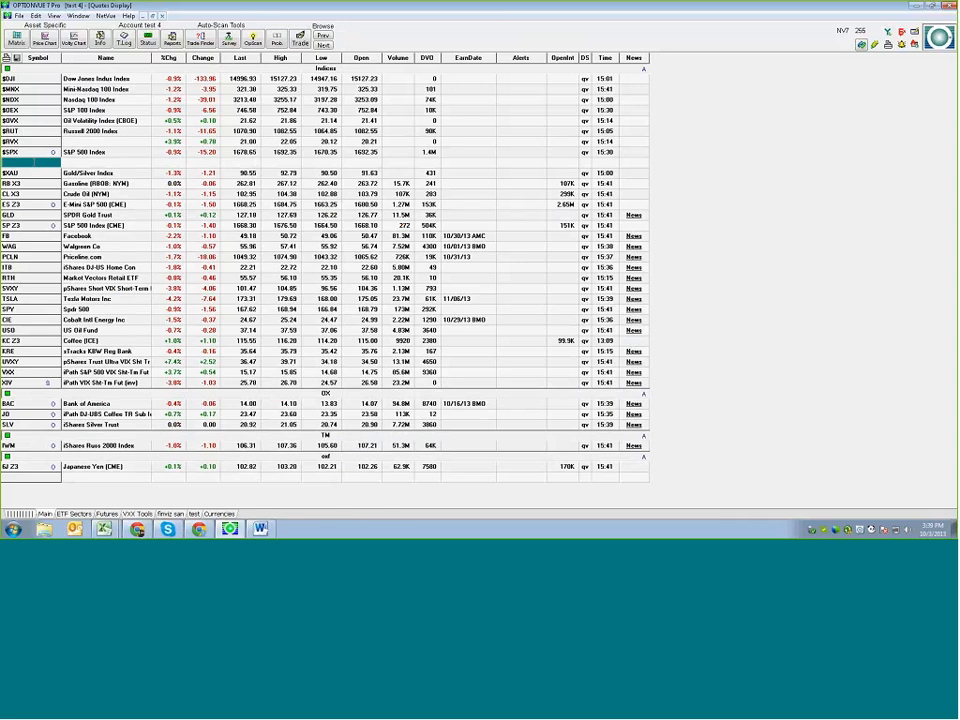
pyautogui.press('Delete')
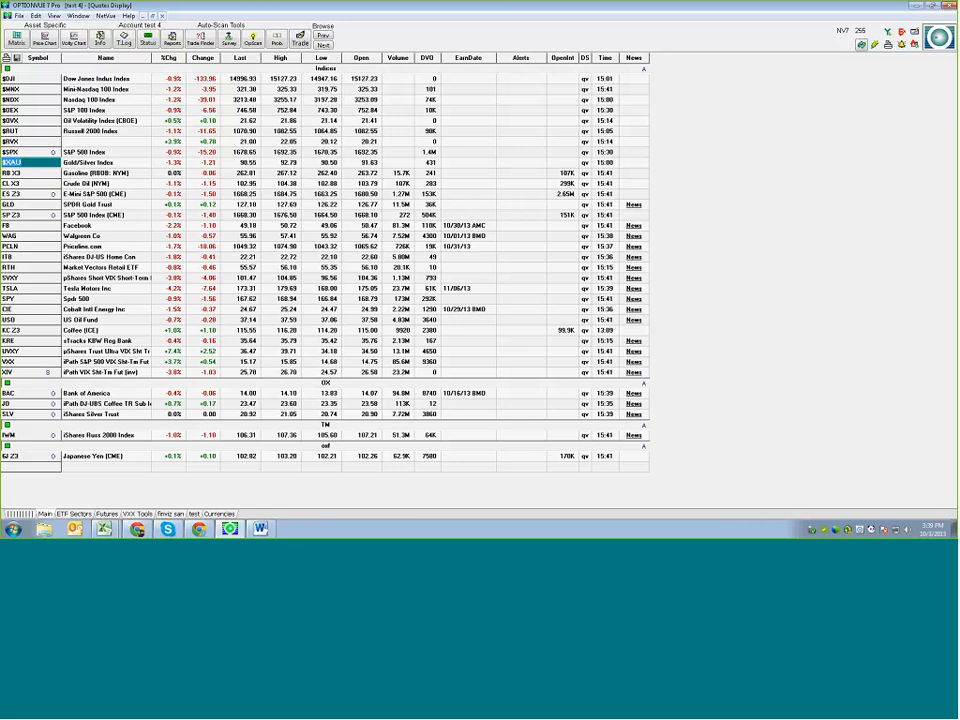
# Insert another blank row above $XAU and delete it again.
pyautogui.click(35, 16)
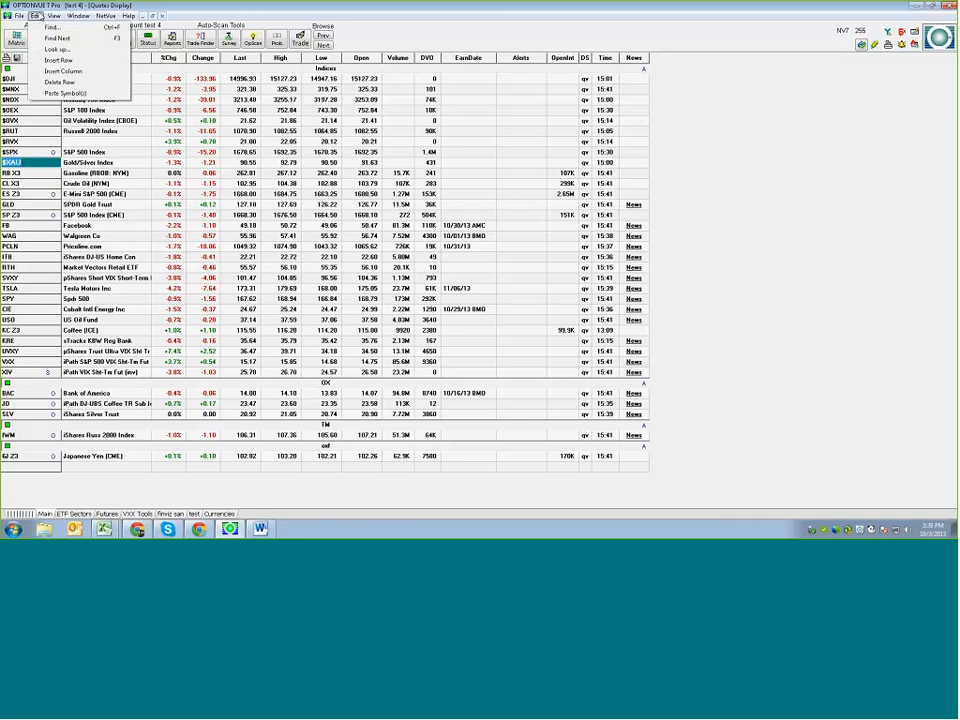
pyautogui.click(56, 60)
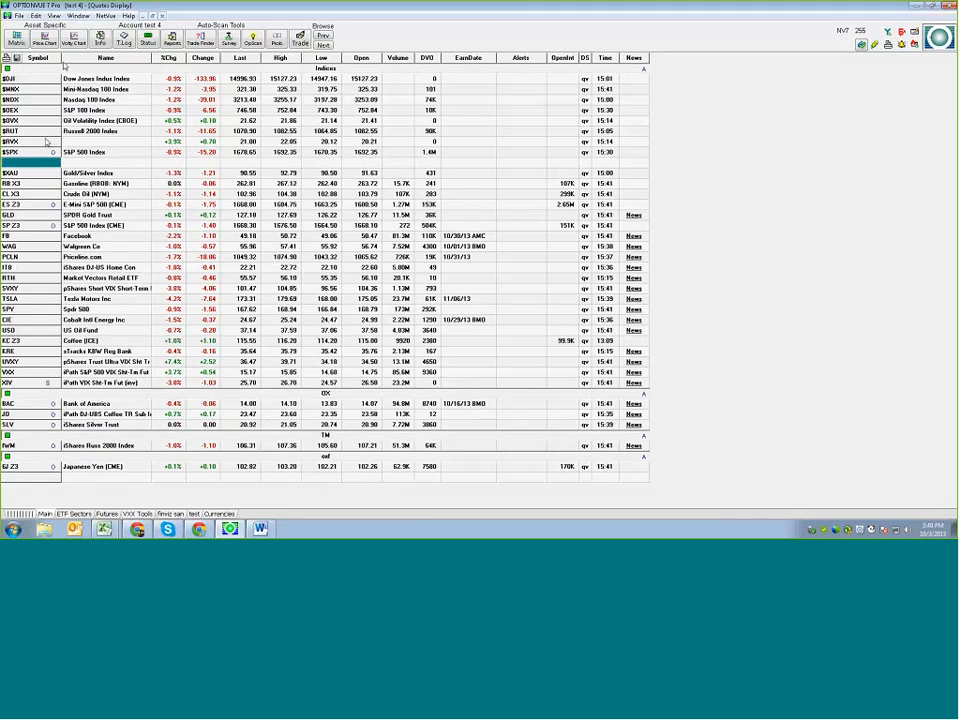
pyautogui.click(35, 16)
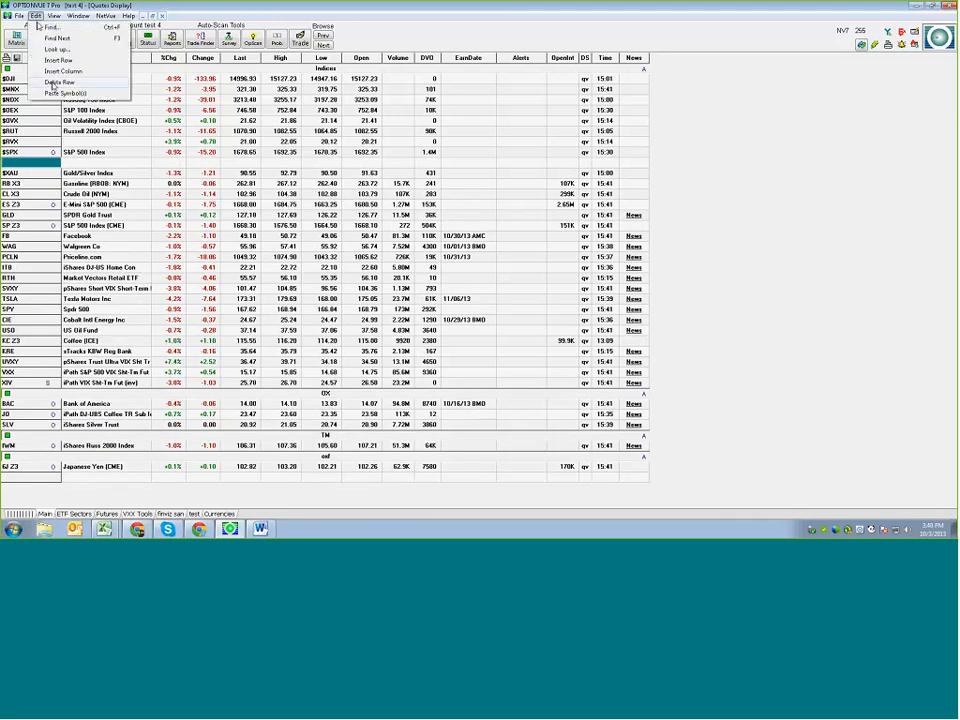
pyautogui.click(45, 69)
pyautogui.press('Delete')
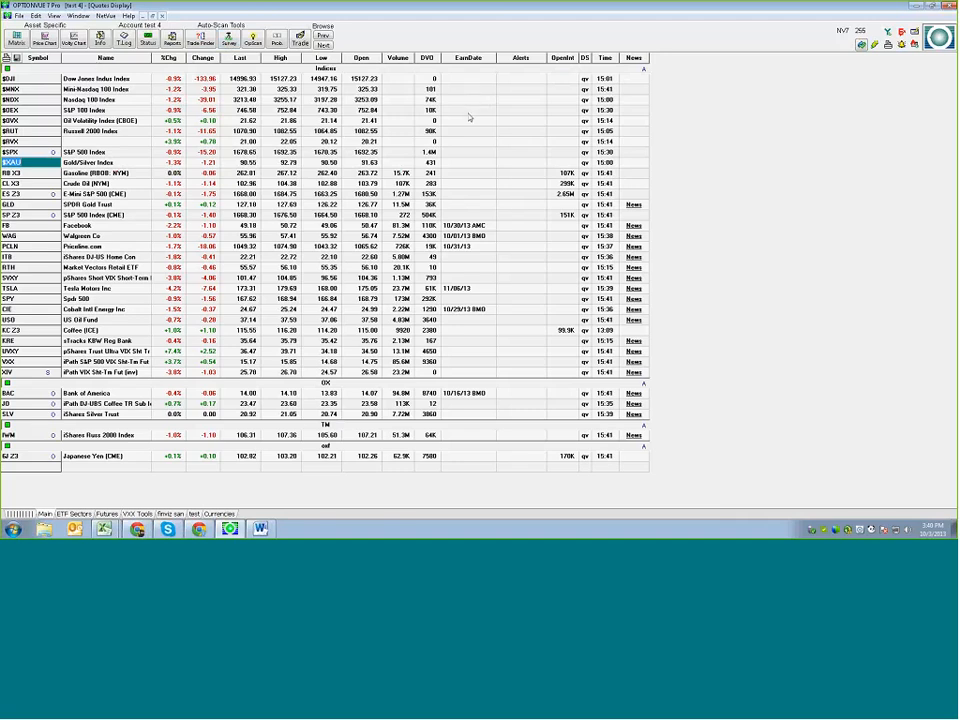
# Insert a blank column before EarnDate and look through the fields that can be assigned to it.
pyautogui.click(472, 58)
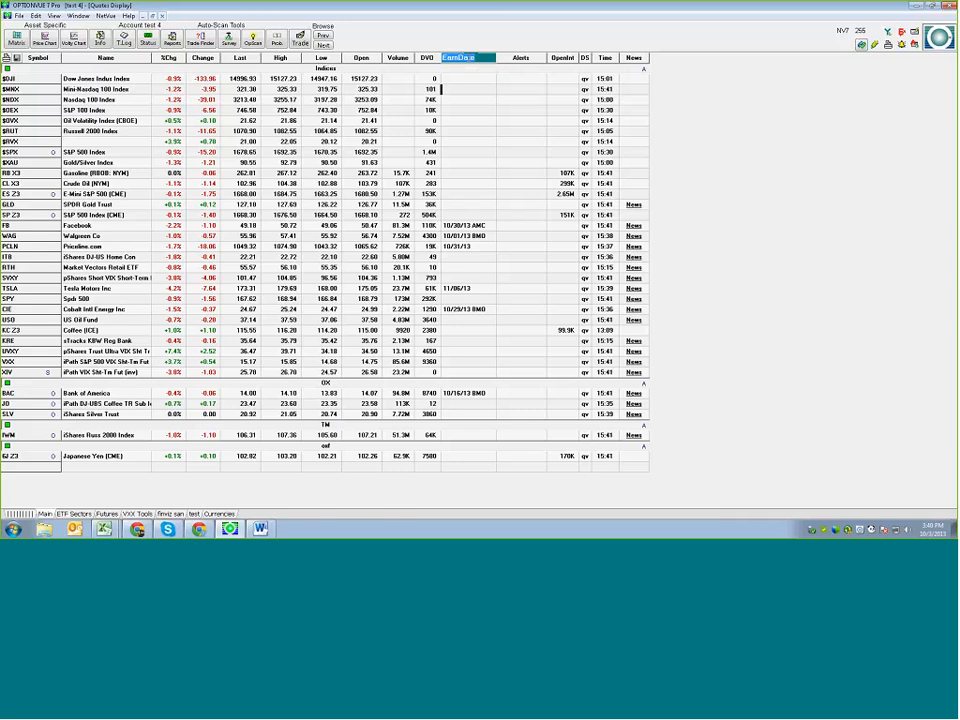
pyautogui.press('Insert')
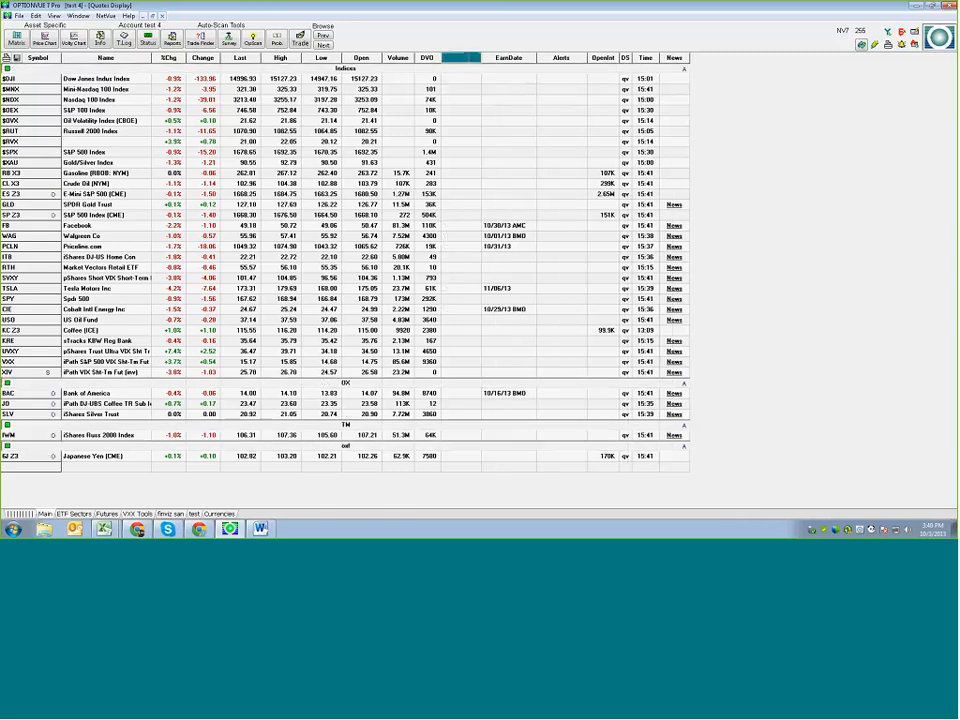
pyautogui.doubleClick(469, 58)
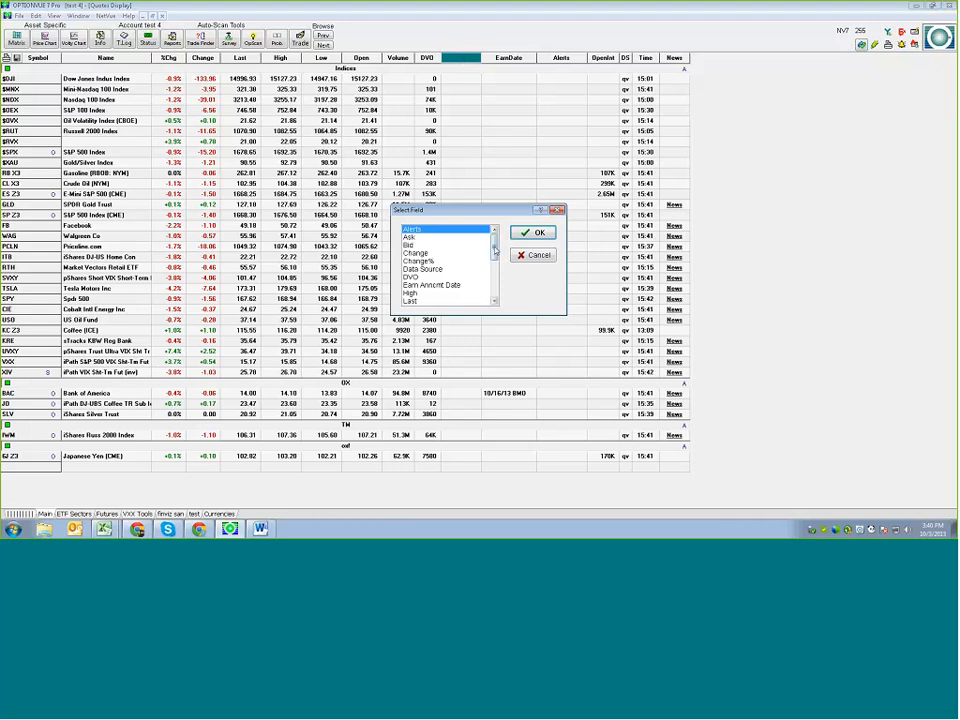
pyautogui.moveTo(494, 250)
pyautogui.mouseDown()
pyautogui.moveTo(497, 287)
pyautogui.moveTo(500, 252)
pyautogui.mouseUp()
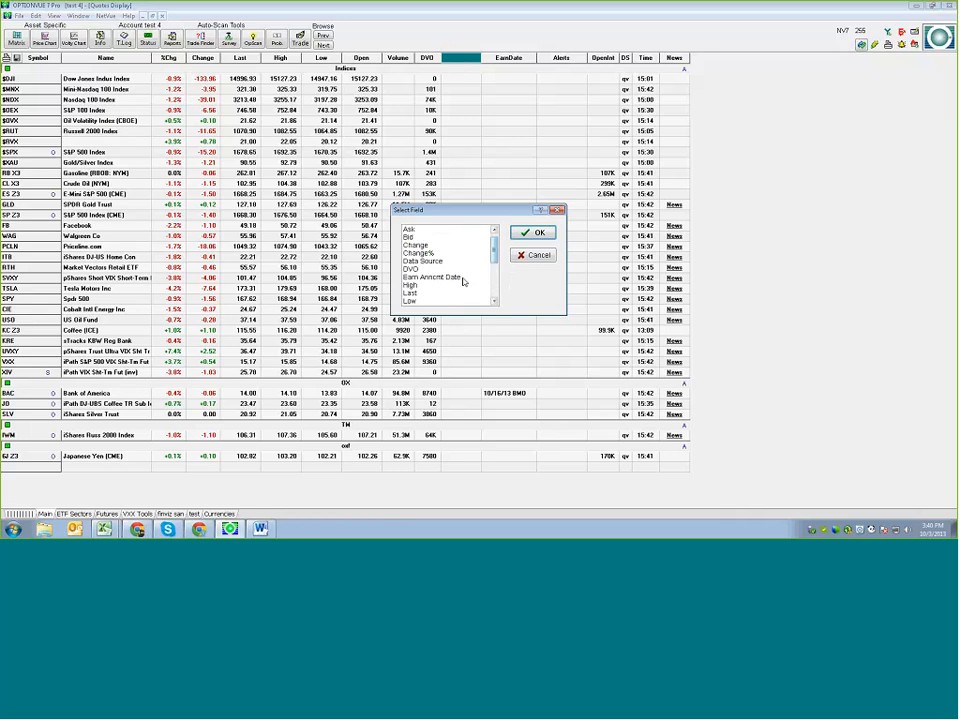
pyautogui.click(540, 233)
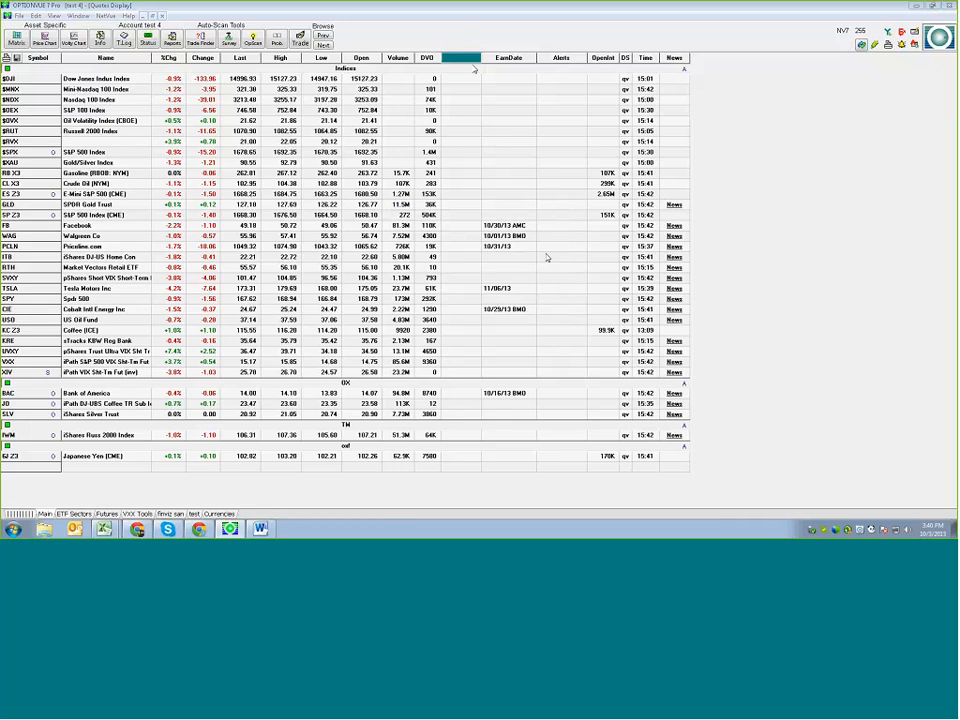
# Delete the blank column before EarnDate.
pyautogui.press('Delete')
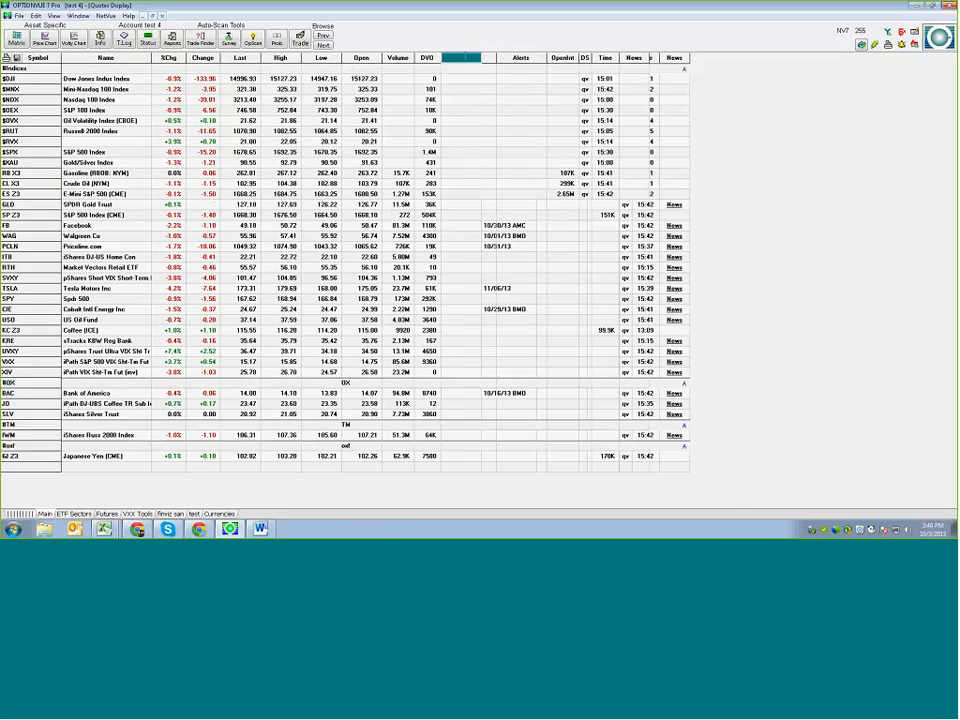
pyautogui.click(474, 112)
pyautogui.click(474, 112)
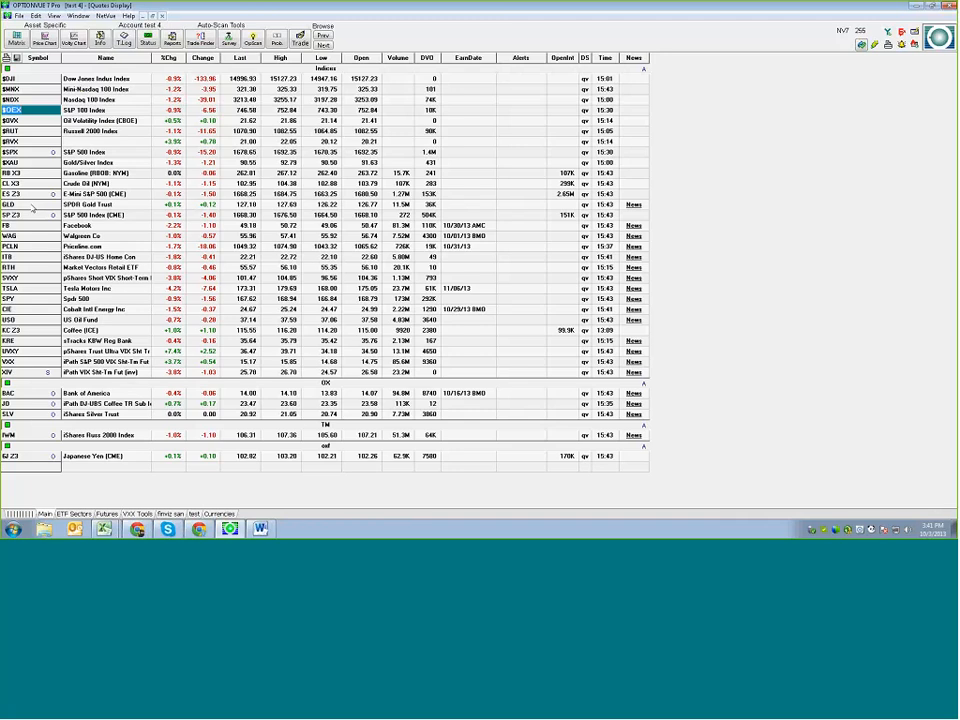
# Open the options matrix for GLD and bring up the default matrix format settings.
pyautogui.click(30, 204)
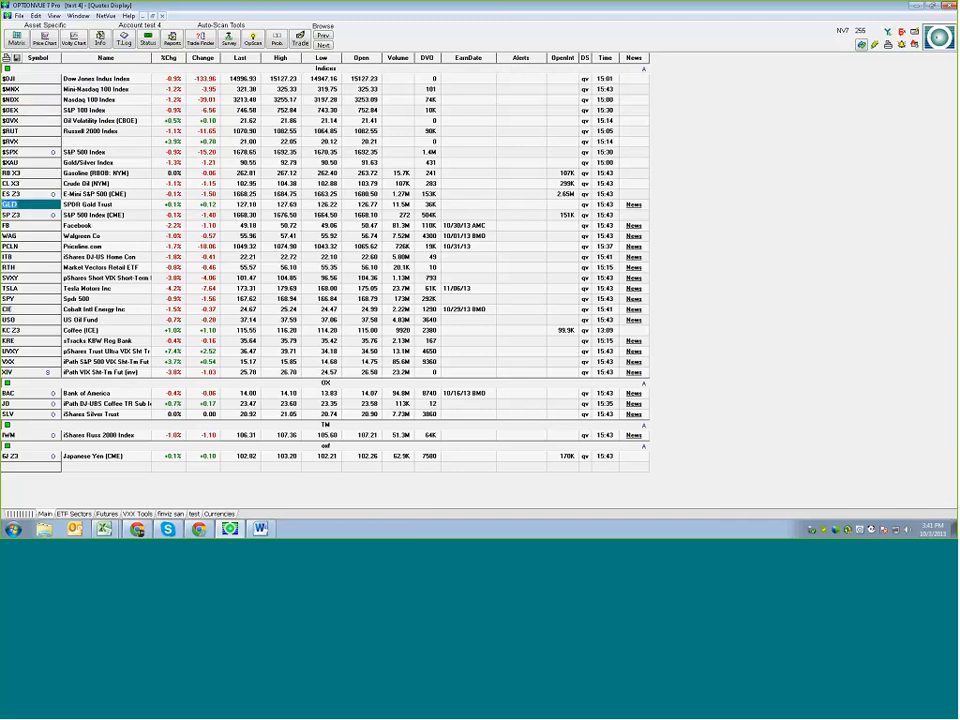
pyautogui.click(17, 38)
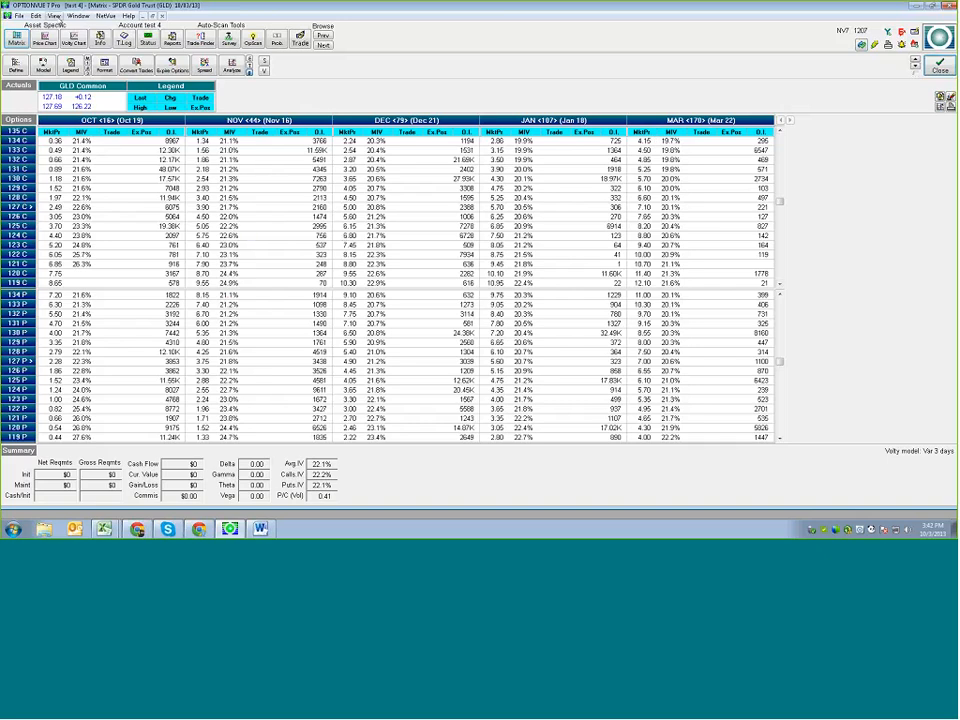
pyautogui.click(54, 16)
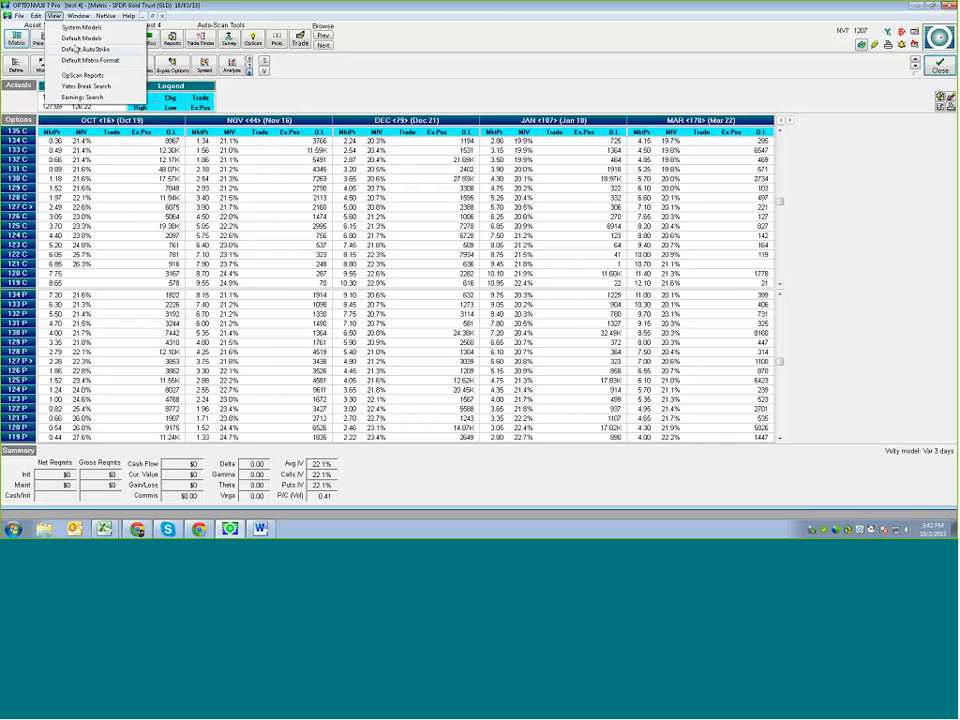
pyautogui.click(82, 63)
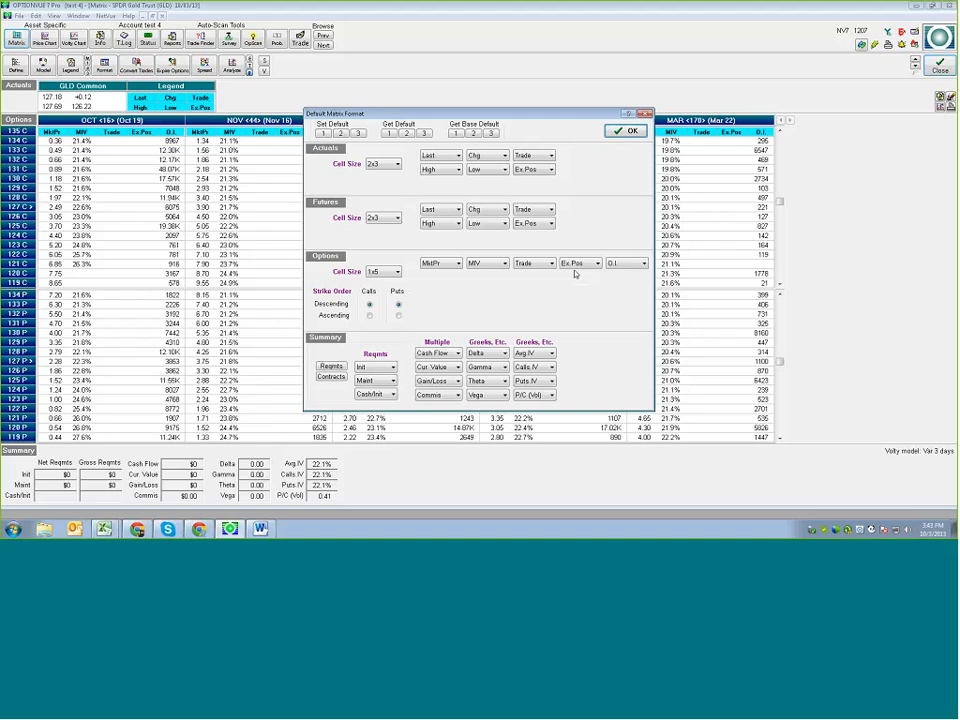
# Look through the fields available for the fifth options column, leaving it on O.I.
pyautogui.click(630, 265)
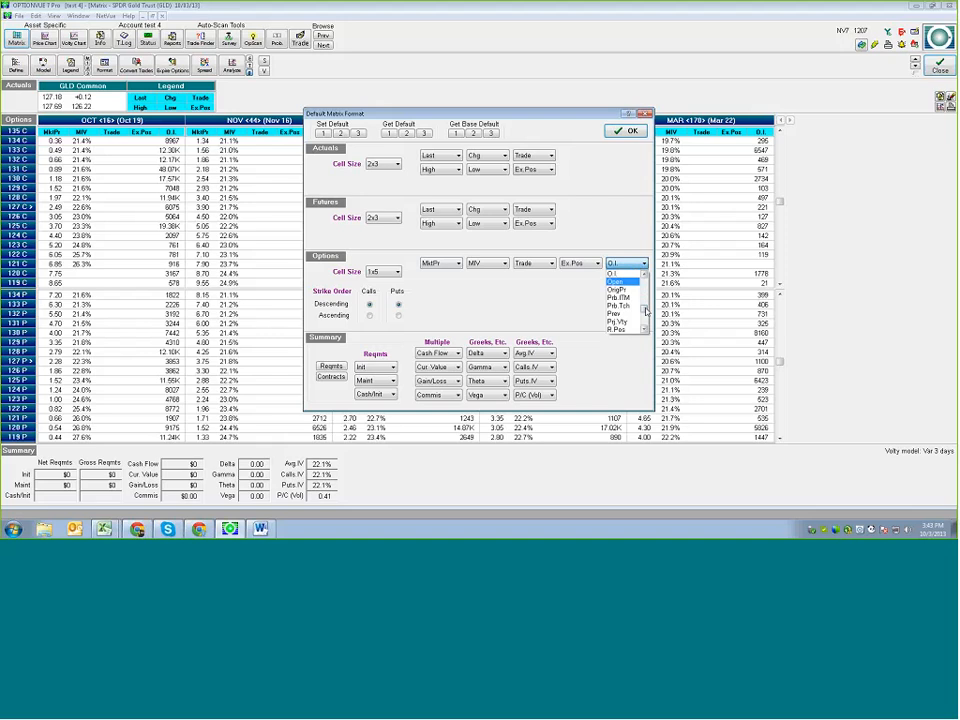
pyautogui.moveTo(645, 309)
pyautogui.mouseDown()
pyautogui.moveTo(647, 282)
pyautogui.moveTo(648, 320)
pyautogui.moveTo(648, 299)
pyautogui.mouseUp()
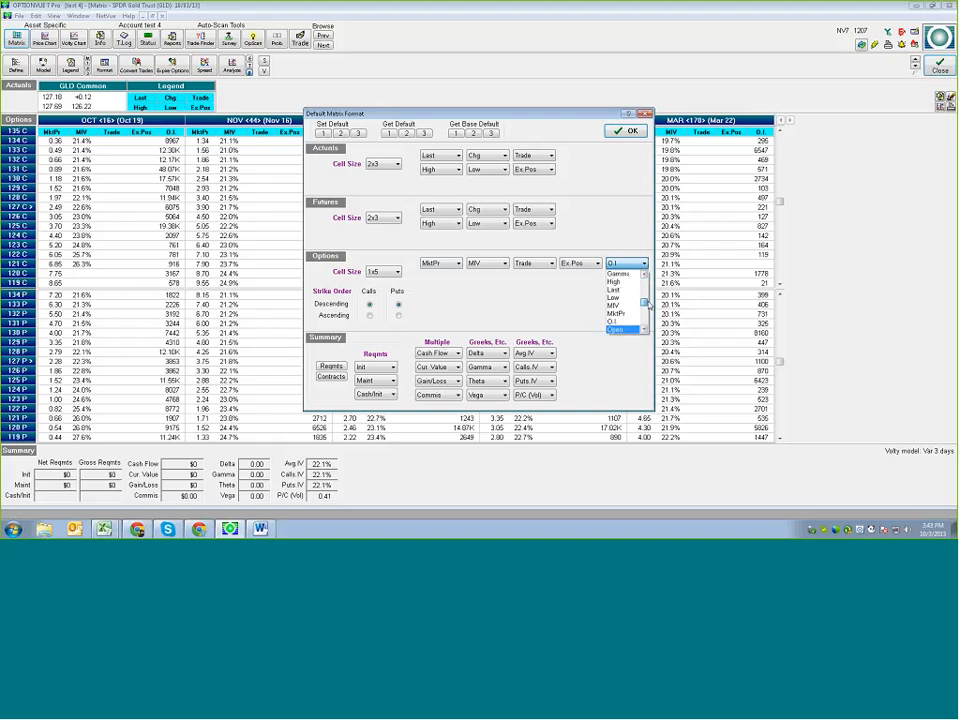
pyautogui.click(630, 232)
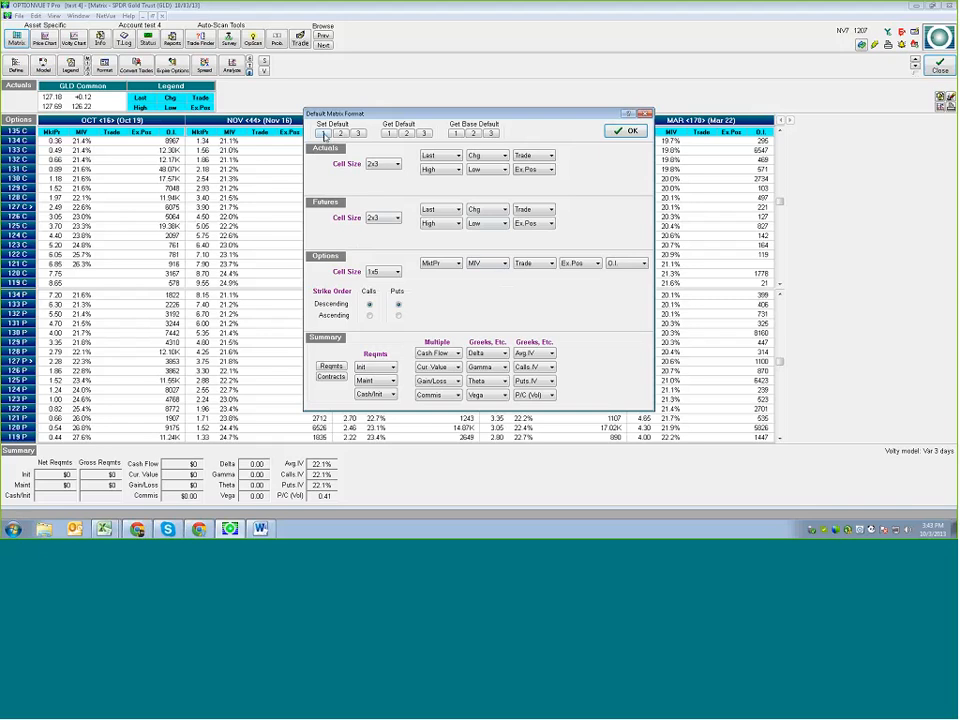
# Save the matrix format as default 1, retrieve default 2, and accept the format settings.
pyautogui.click(323, 134)
pyautogui.click(405, 133)
pyautogui.click(631, 133)
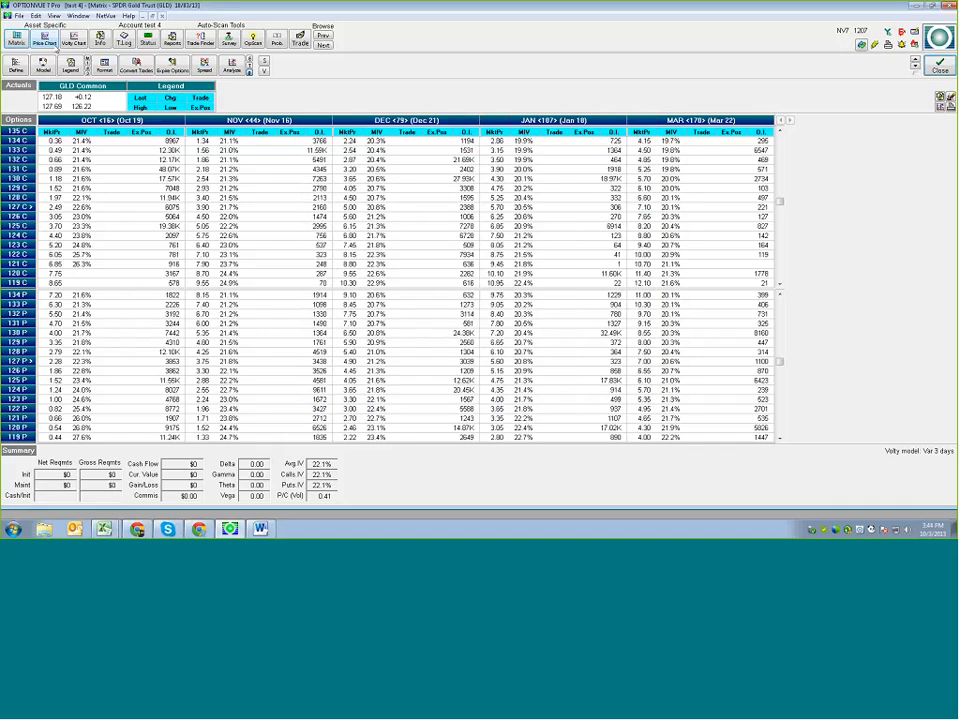
# Review the default matrix format settings and accept them.
pyautogui.click(54, 16)
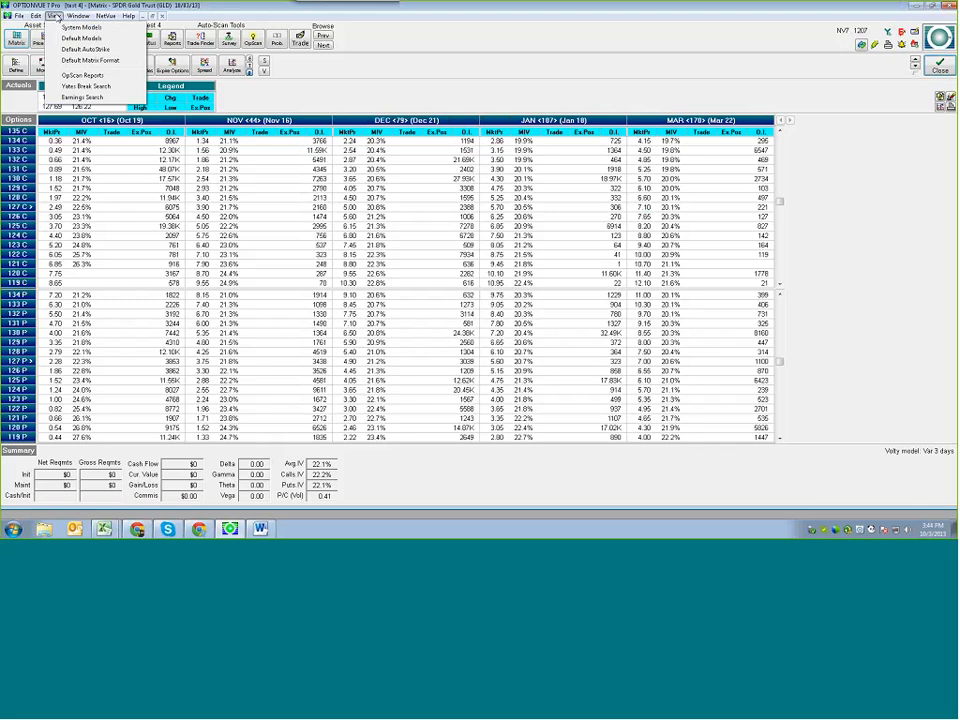
pyautogui.click(68, 62)
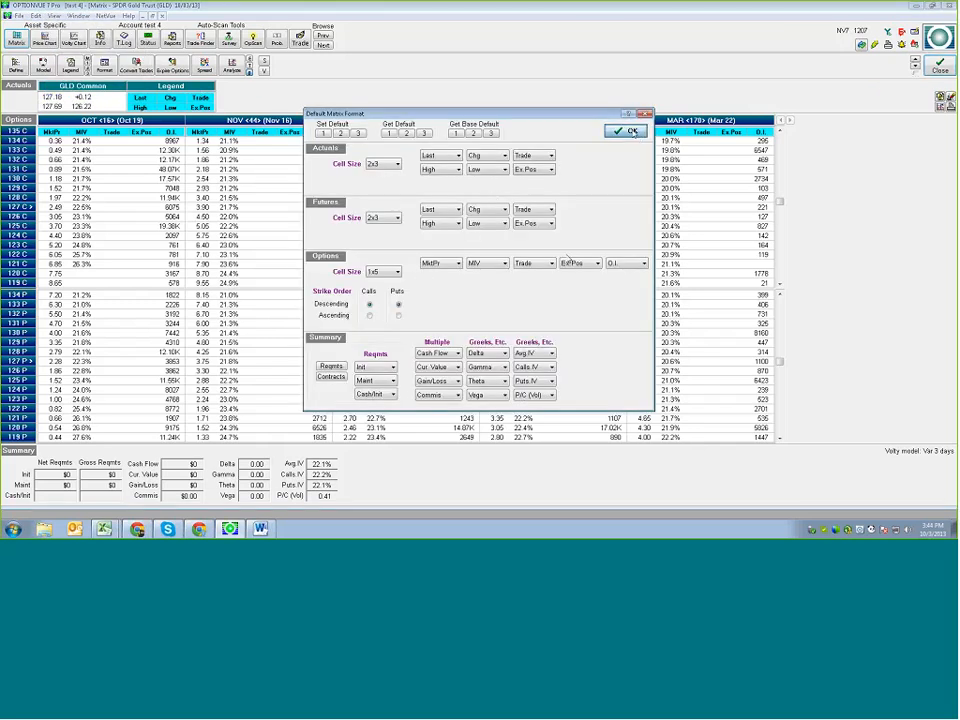
pyautogui.click(627, 131)
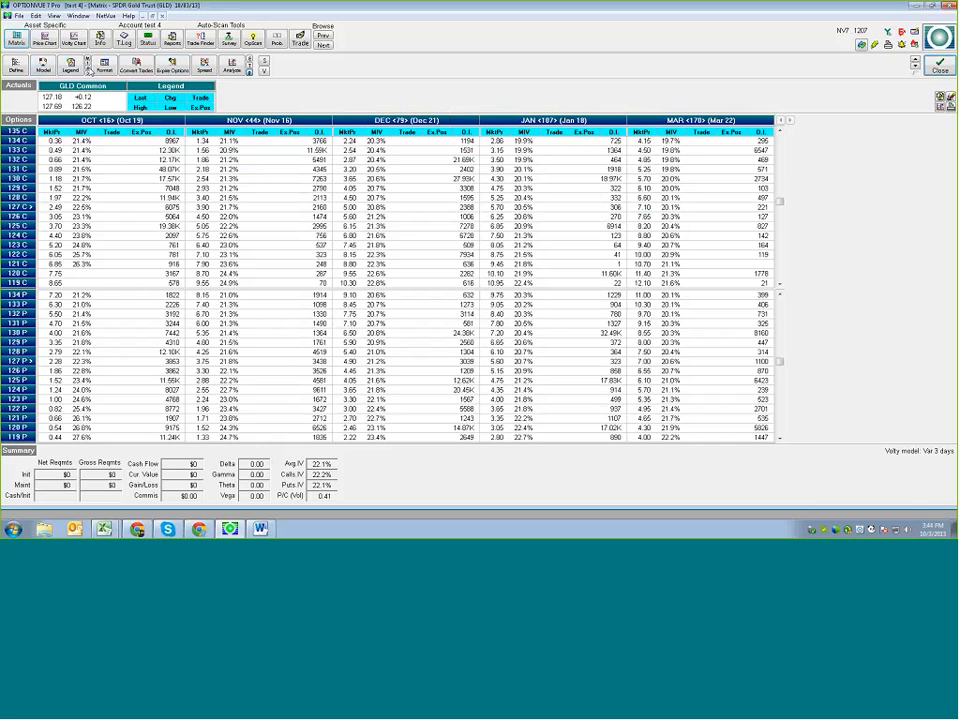
# Check the format settings of the GLD matrix, and switch the matrix to the Last, Bid, Asked and Volume format and back.
pyautogui.click(106, 70)
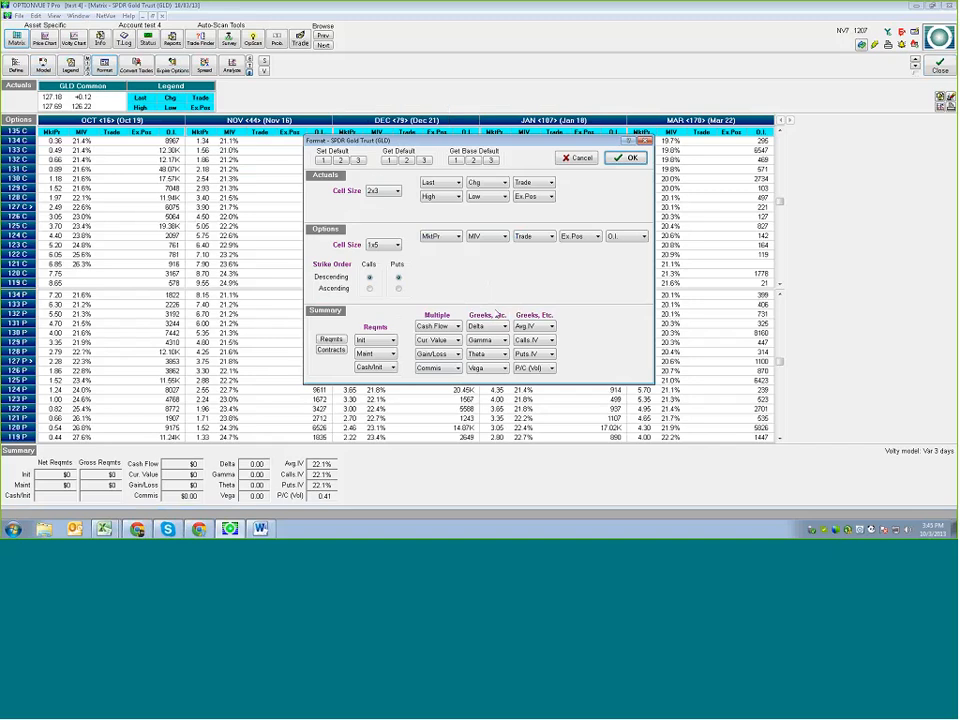
pyautogui.click(632, 158)
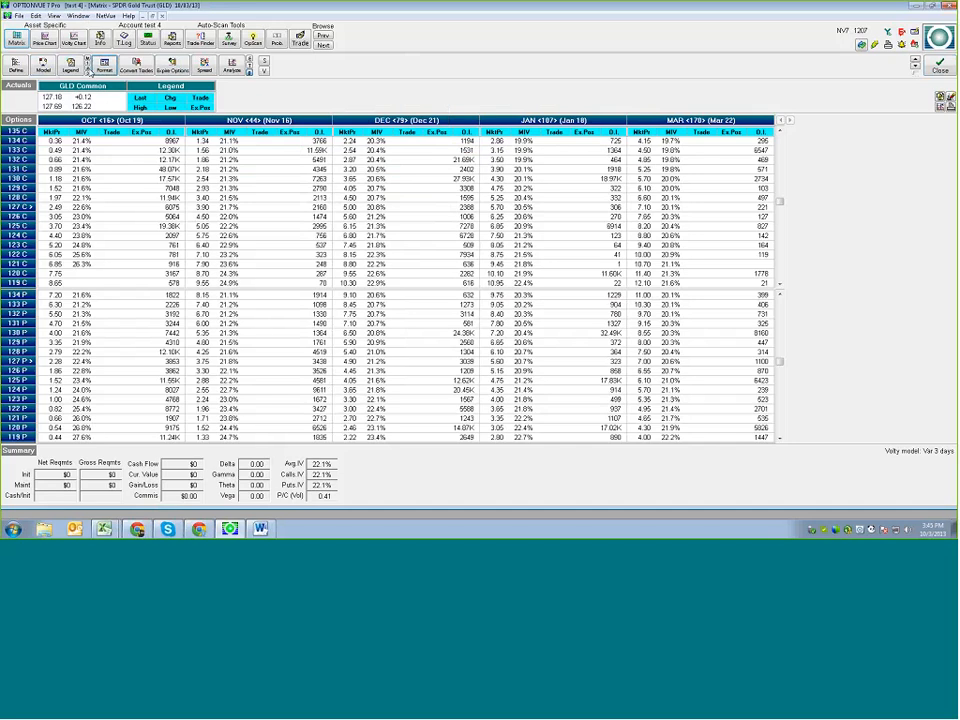
pyautogui.click(88, 65)
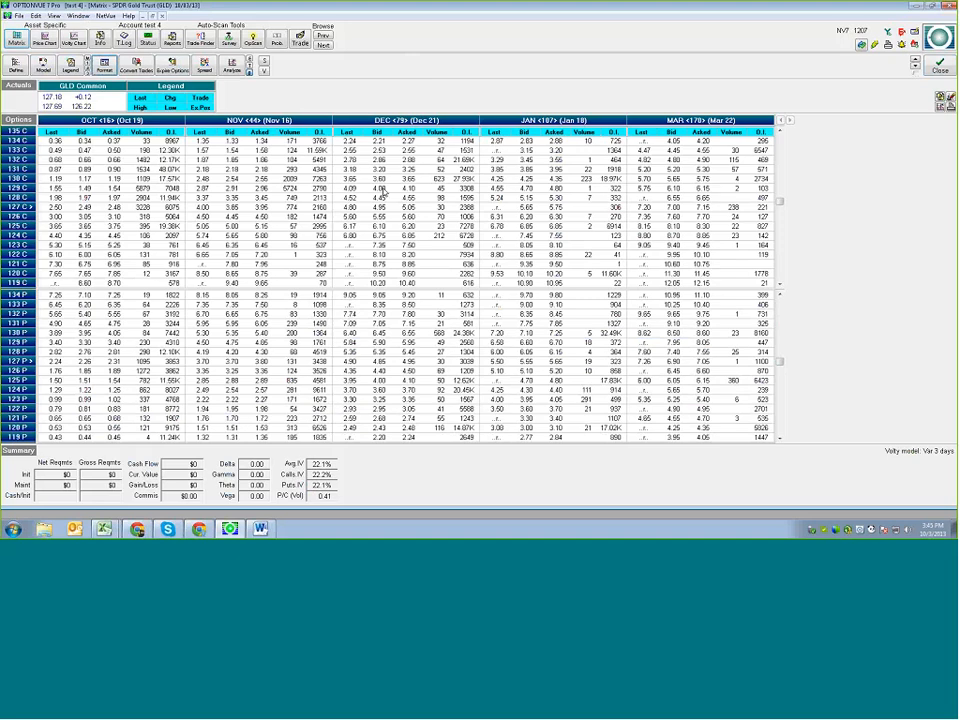
pyautogui.click(88, 65)
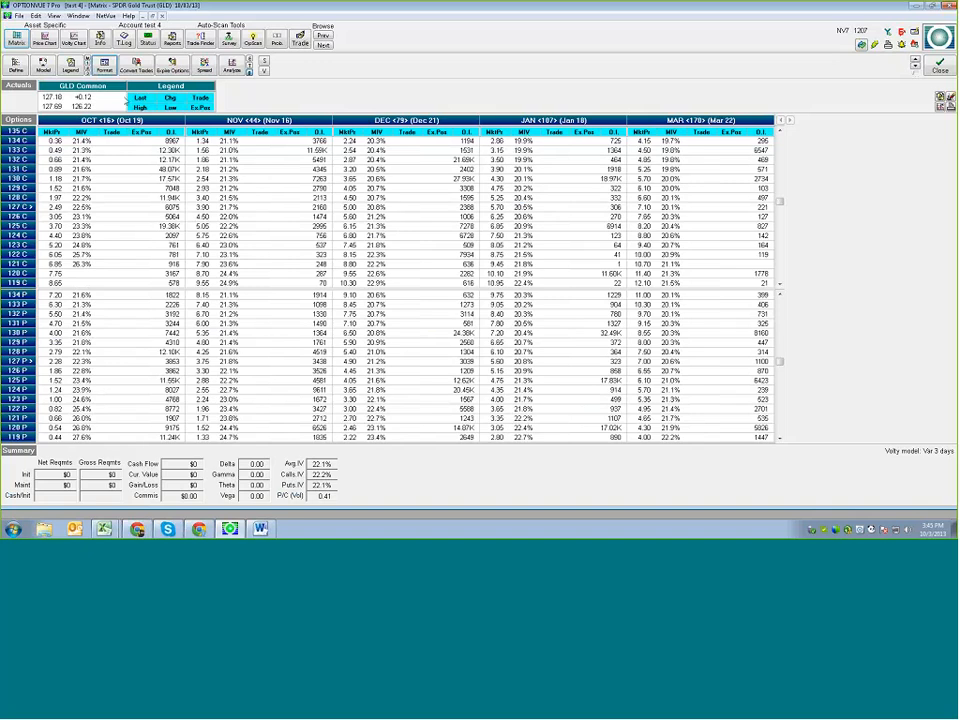
# In the default AutoStrike settings, set the calls' ITM extent to Large, keeping five listed months and Weeklys included.
pyautogui.click(53, 17)
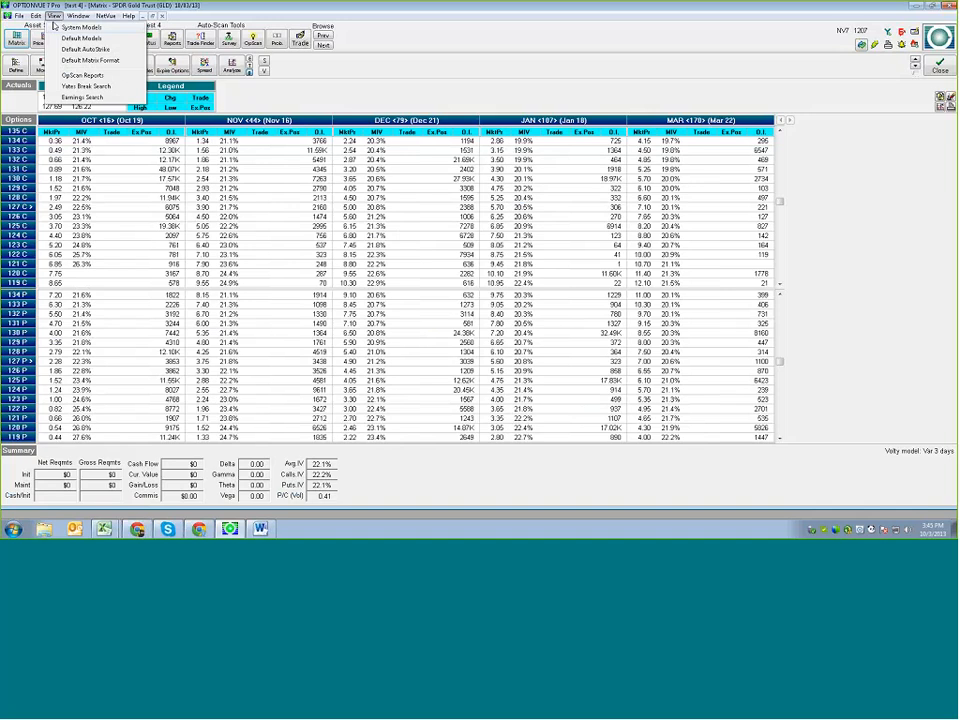
pyautogui.click(66, 50)
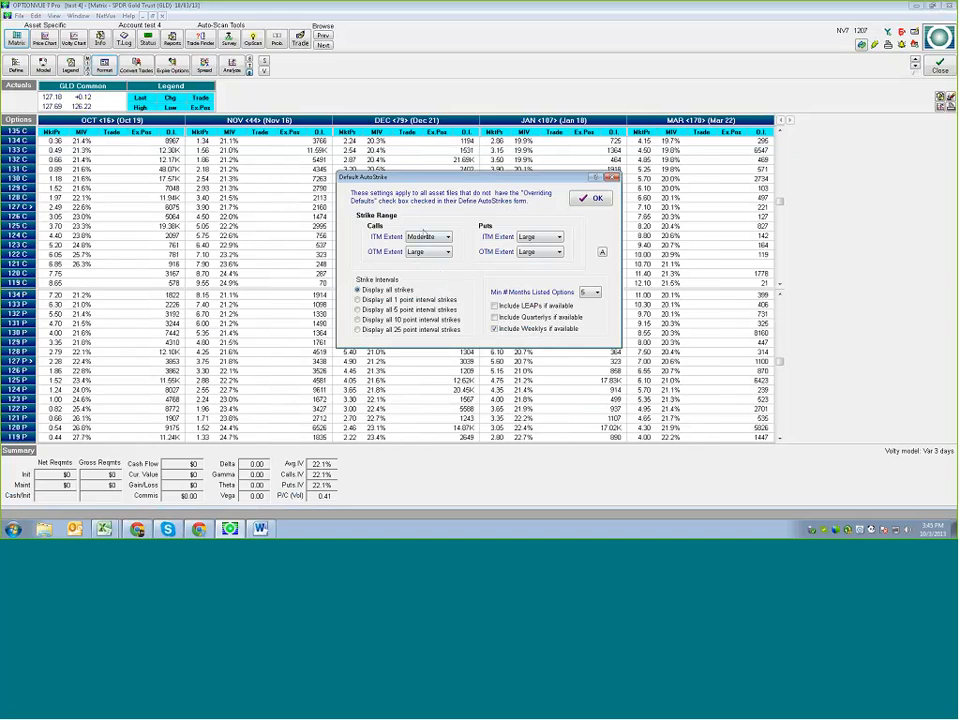
pyautogui.click(446, 238)
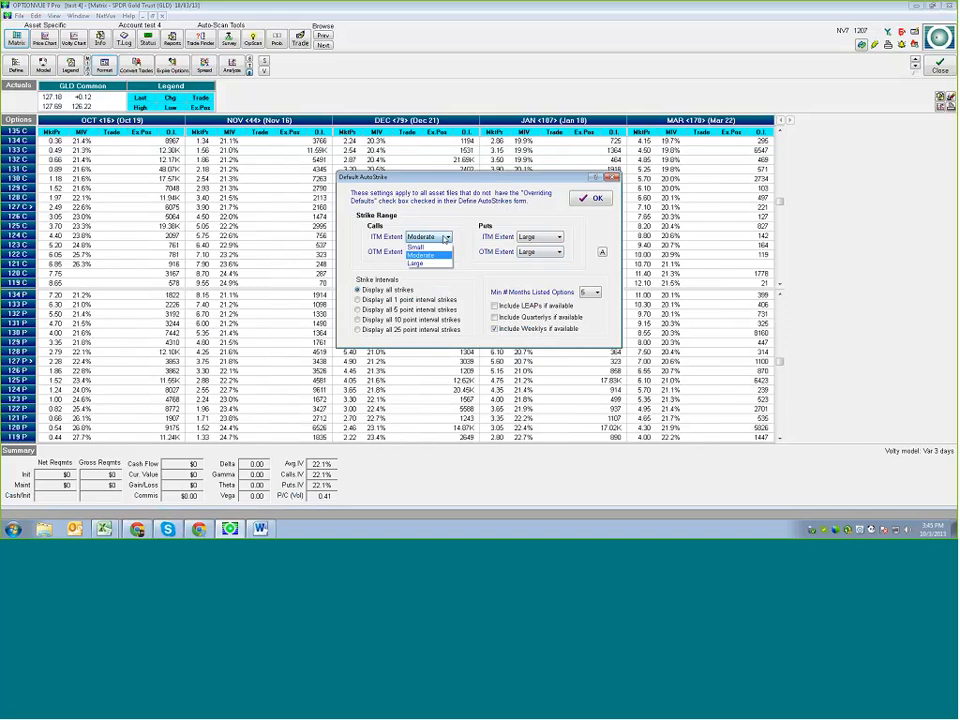
pyautogui.click(438, 263)
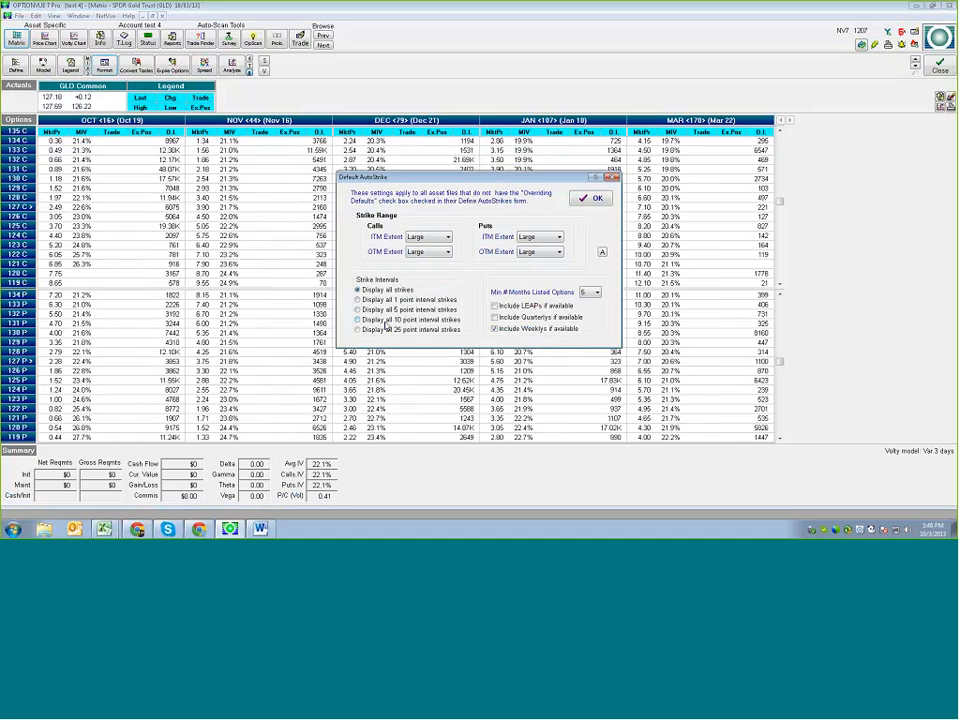
pyautogui.click(495, 330)
pyautogui.click(598, 292)
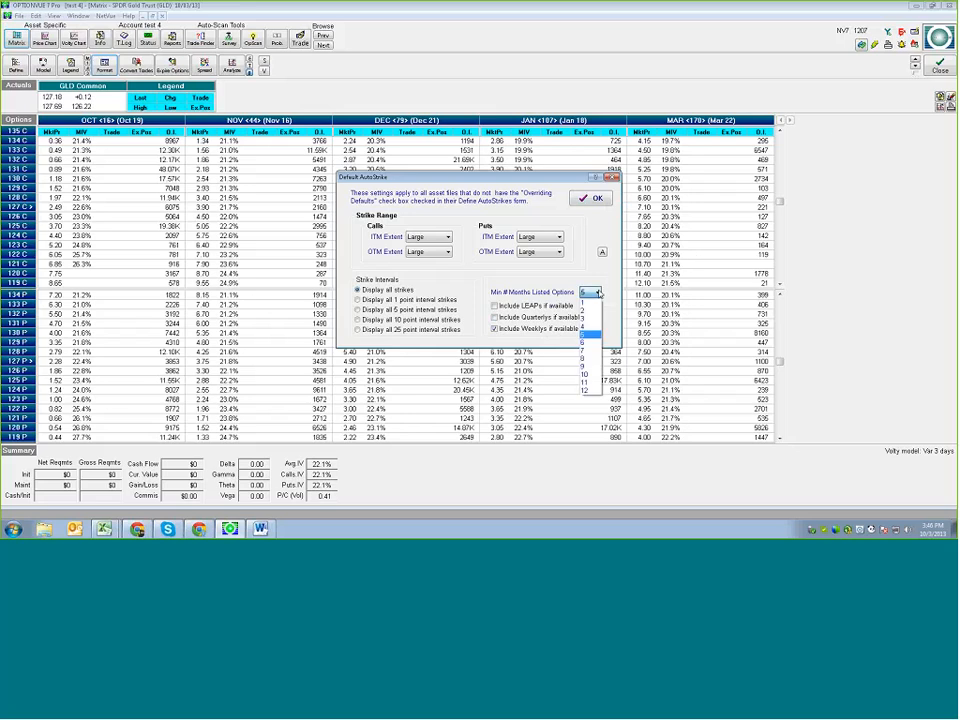
pyautogui.click(608, 275)
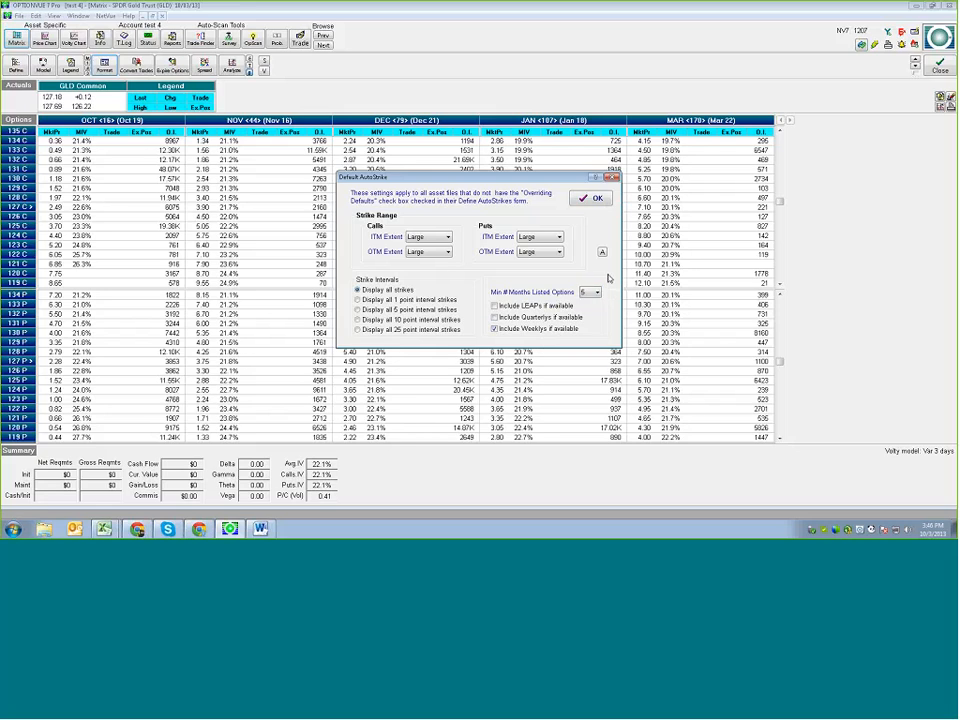
pyautogui.click(595, 199)
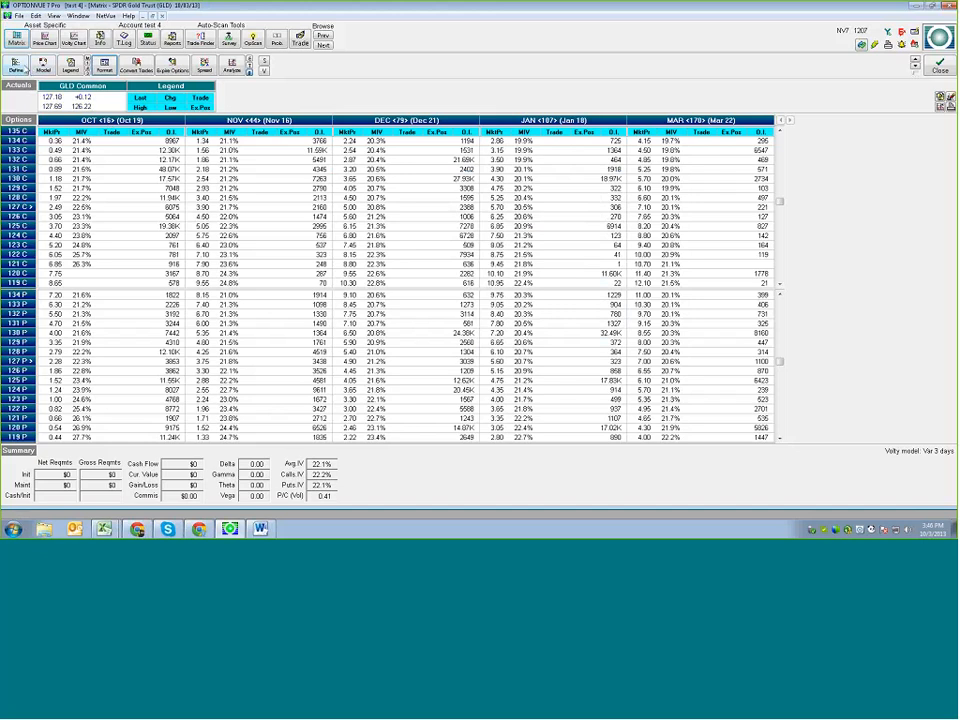
# Include the Weeklys in the AutoStrike definition of SPDR Gold Trust, apply the change and accept the definition.
pyautogui.click(14, 64)
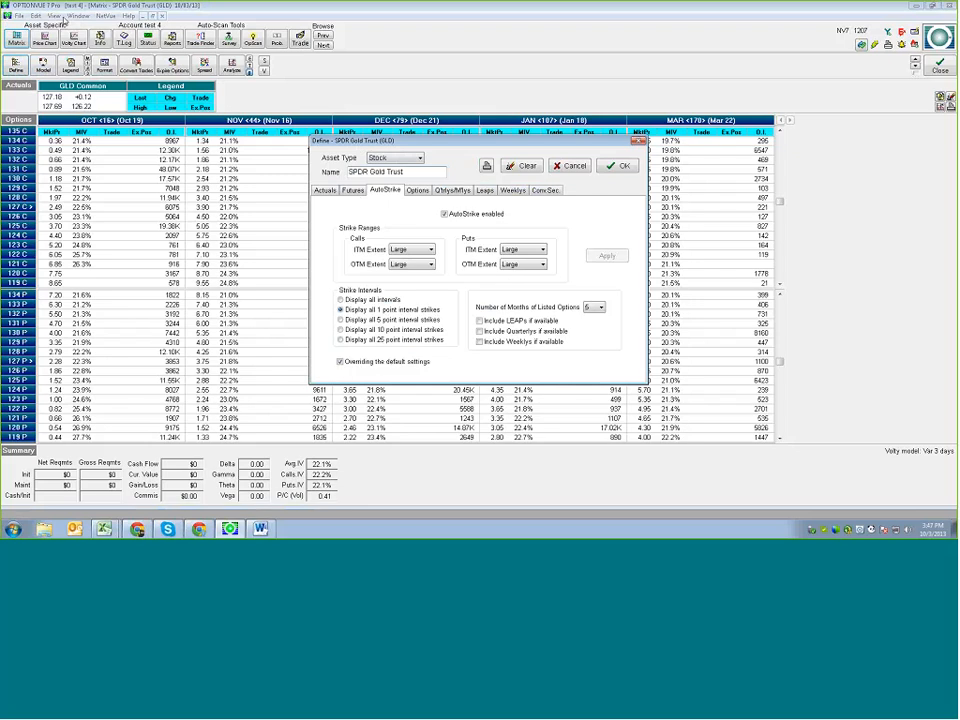
pyautogui.click(480, 341)
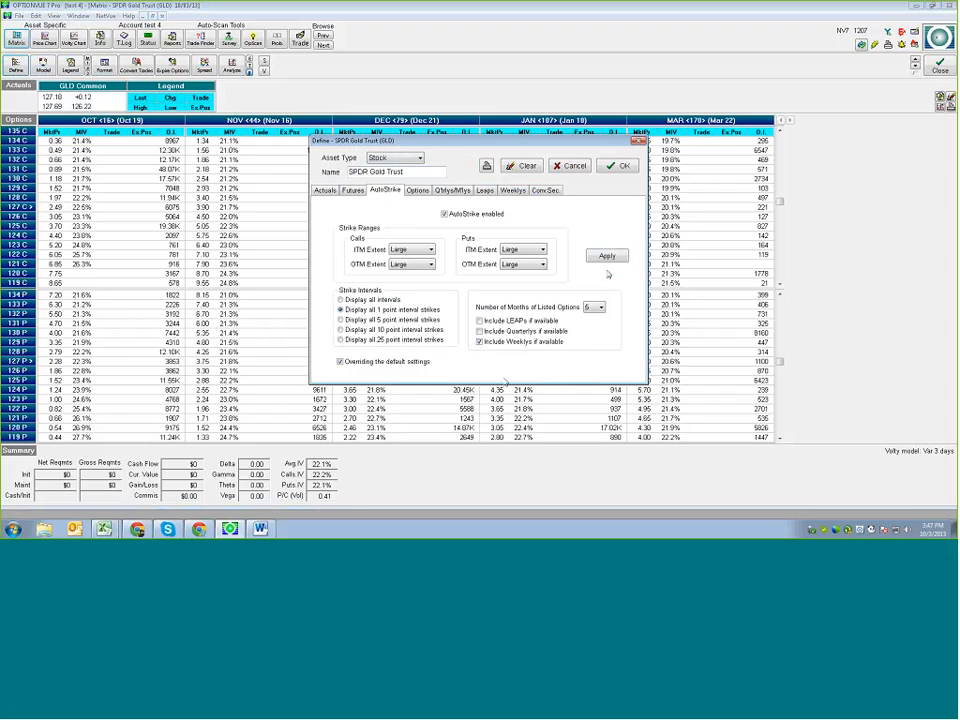
pyautogui.click(608, 255)
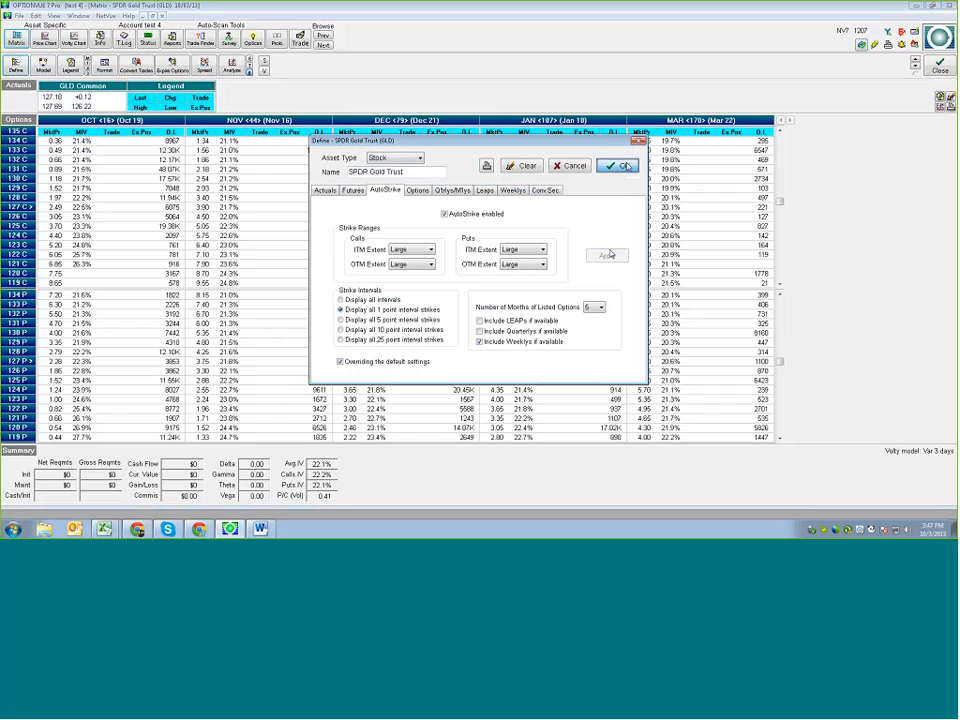
pyautogui.click(618, 165)
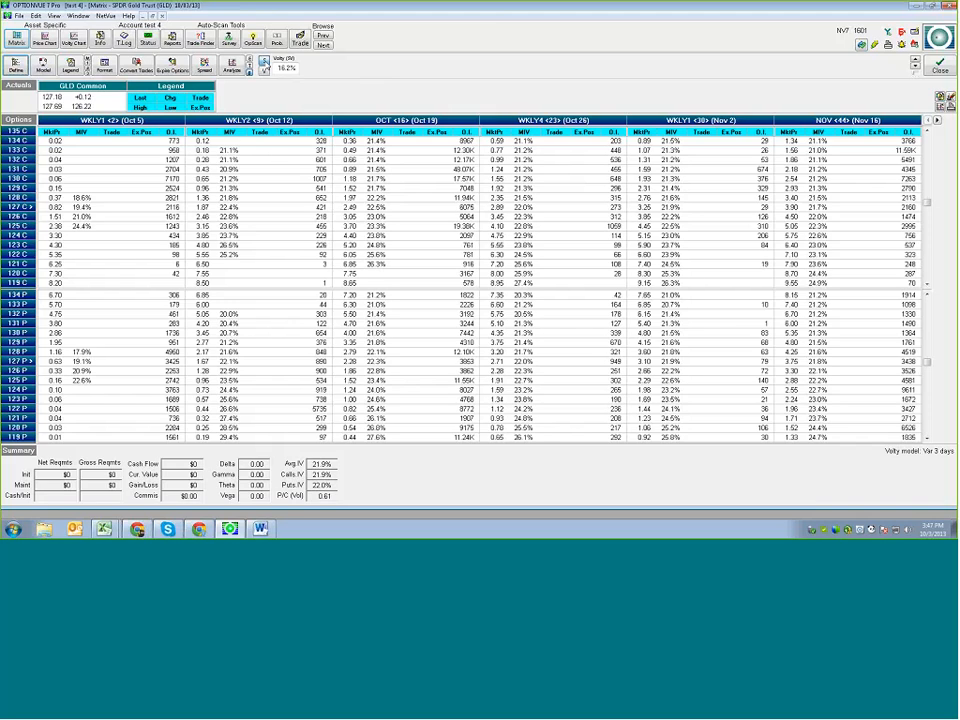
# Turn on the S shading in the GLD matrix, look through the call strikes and select the WKLY2 127 call's Trade cell.
pyautogui.click(264, 64)
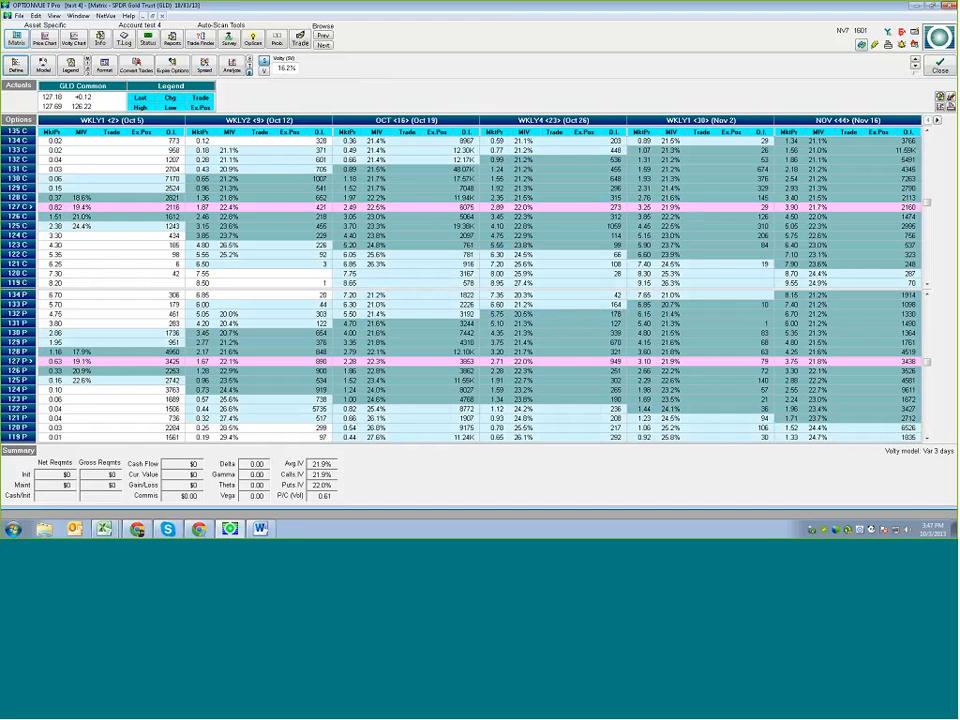
pyautogui.scroll(3, 929, 192)
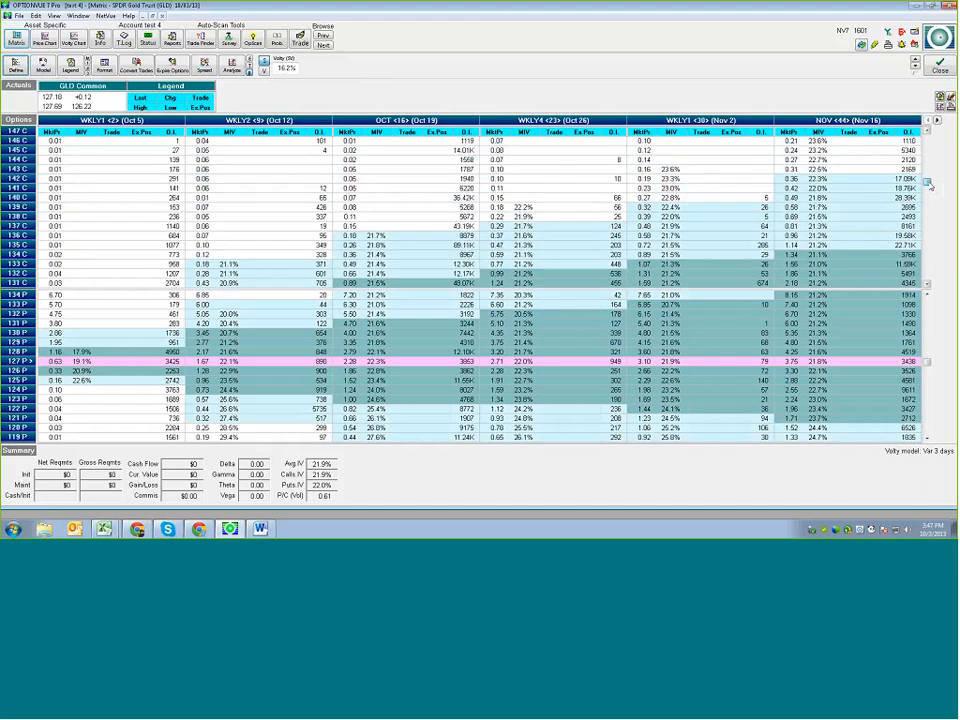
pyautogui.scroll(-3, 929, 192)
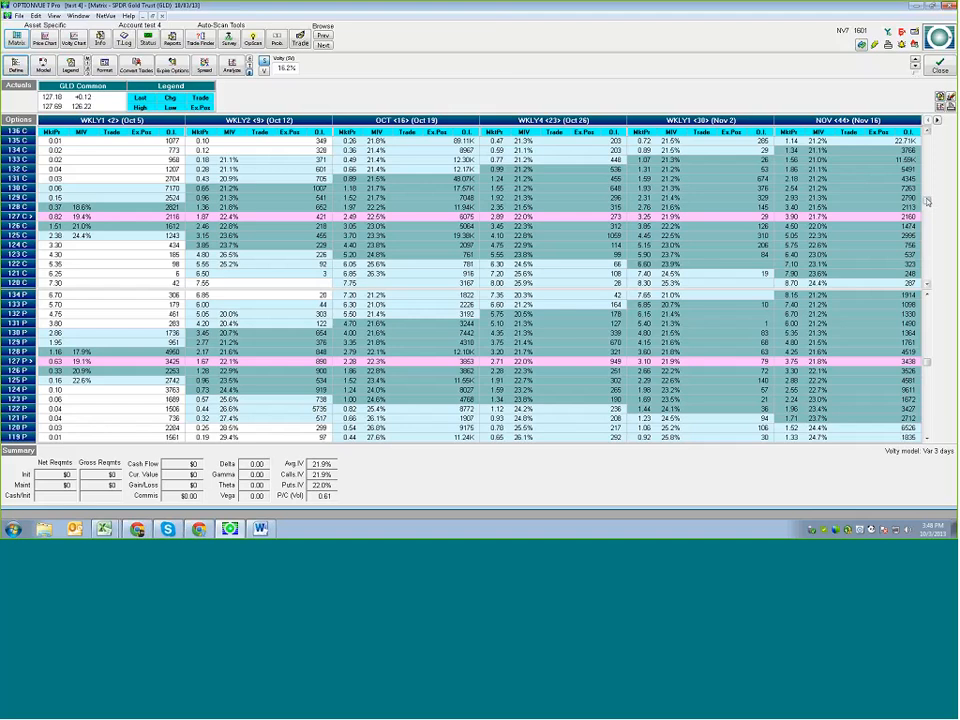
pyautogui.scroll(3, 926, 202)
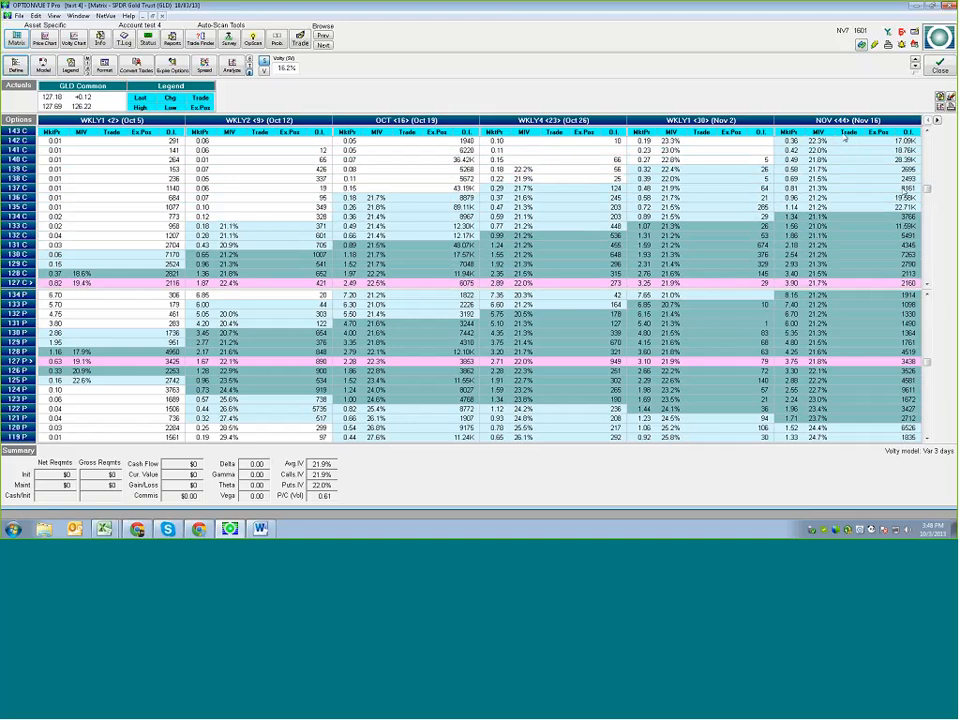
pyautogui.moveTo(928, 189); pyautogui.dragTo(931, 201)
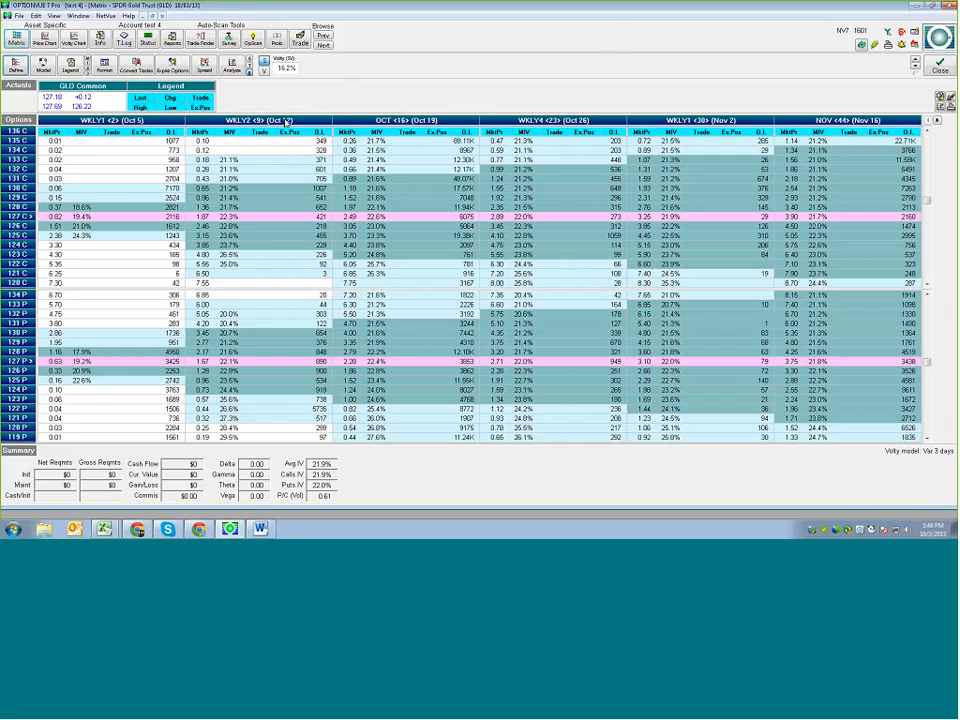
pyautogui.click(258, 217)
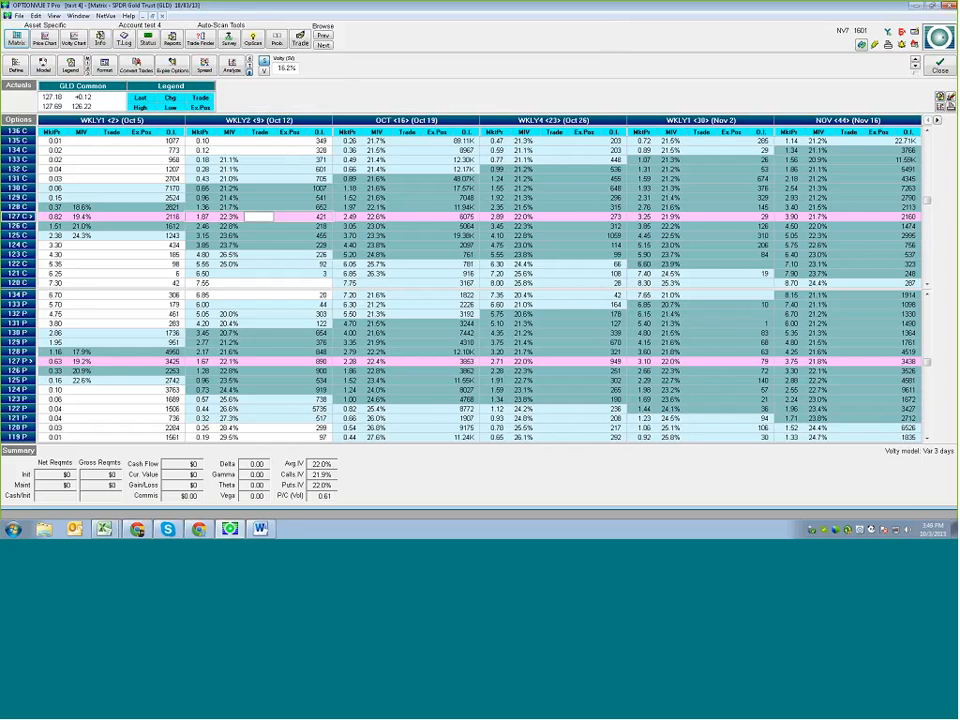
# Close the GLD matrix and open the options matrix for Priceline.com (PCLN).
pyautogui.click(942, 67)
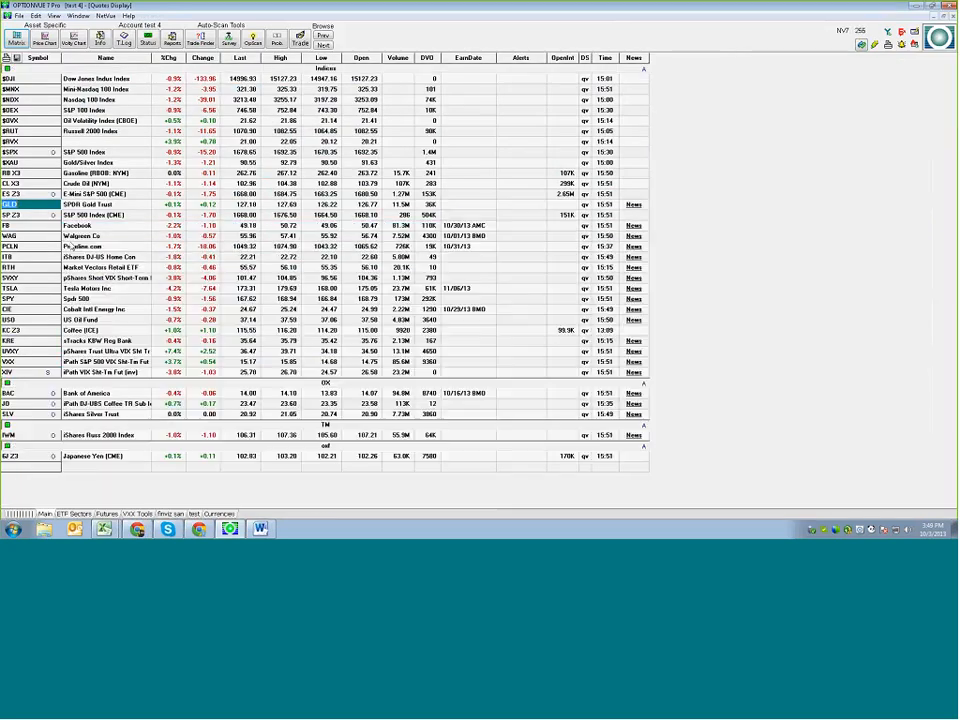
pyautogui.click(34, 247)
pyautogui.doubleClick(34, 249)
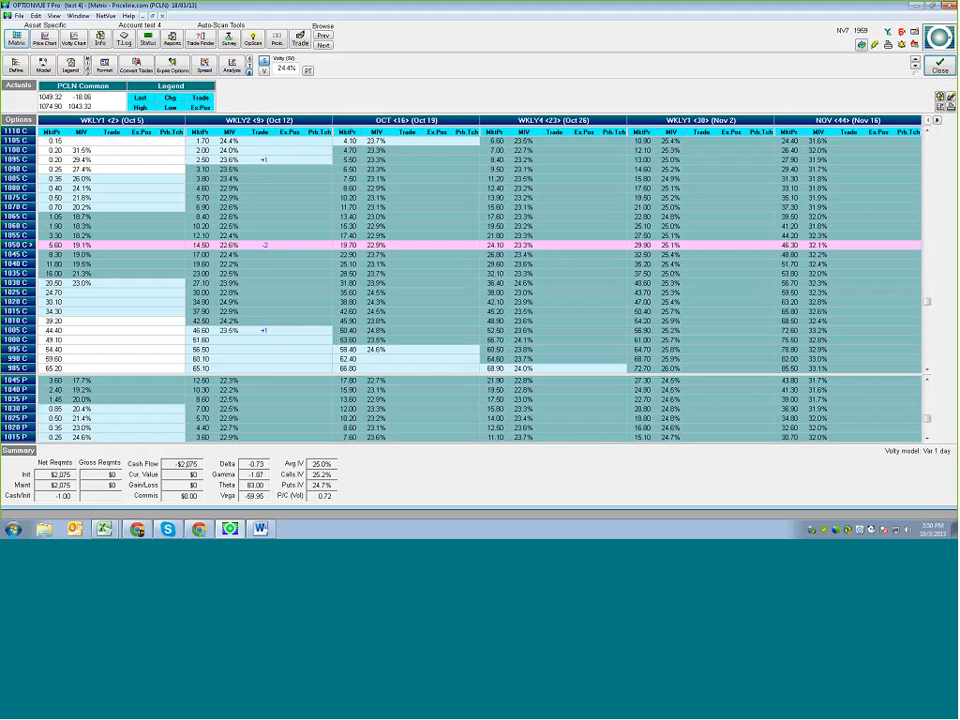
# Open the graphic analysis of the PCLN WKLY2 1005/1050/1095 call butterfly and set the number of lines to 5.
pyautogui.click(231, 70)
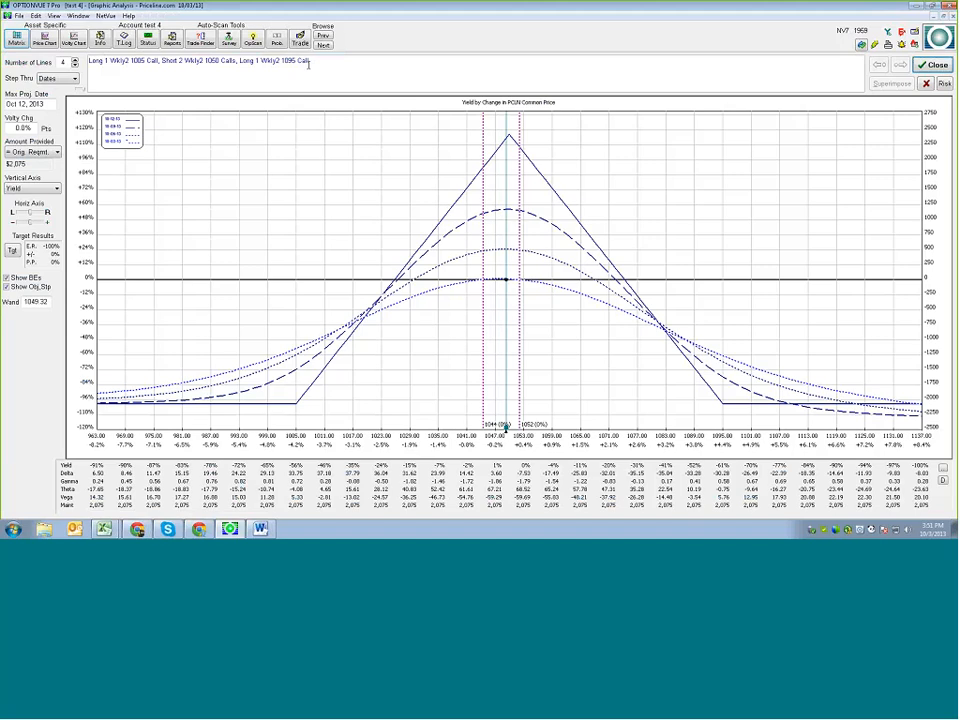
pyautogui.press('BackSpace')
pyautogui.click(75, 60)
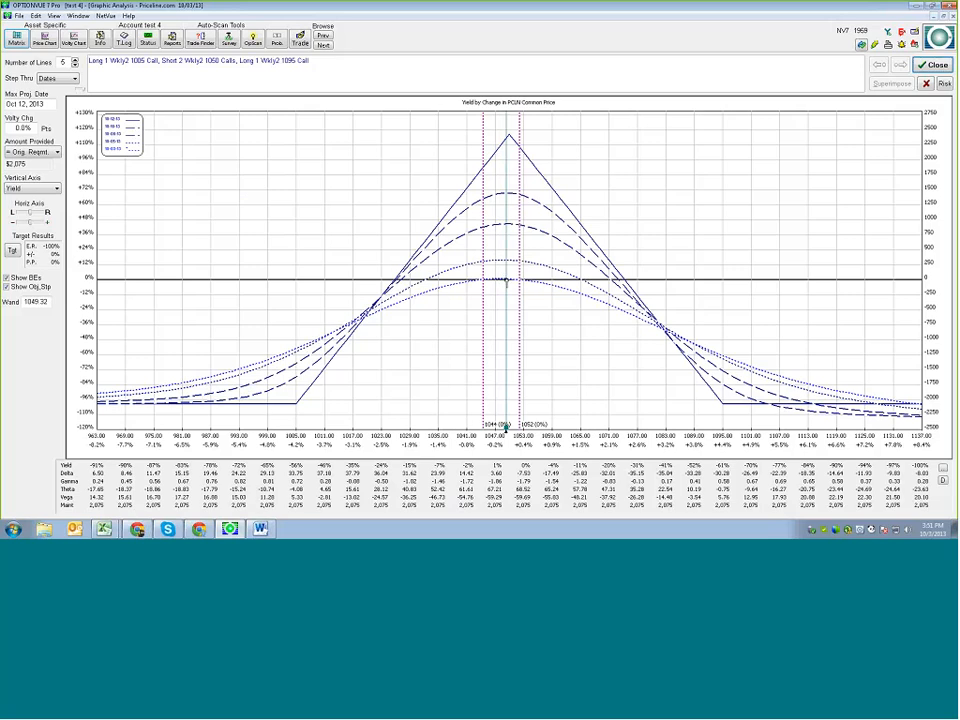
# Select the second-earliest projection line on the graph and set its projection date to Oct 7, 2013.
pyautogui.moveTo(507, 282)
pyautogui.click(505, 262)
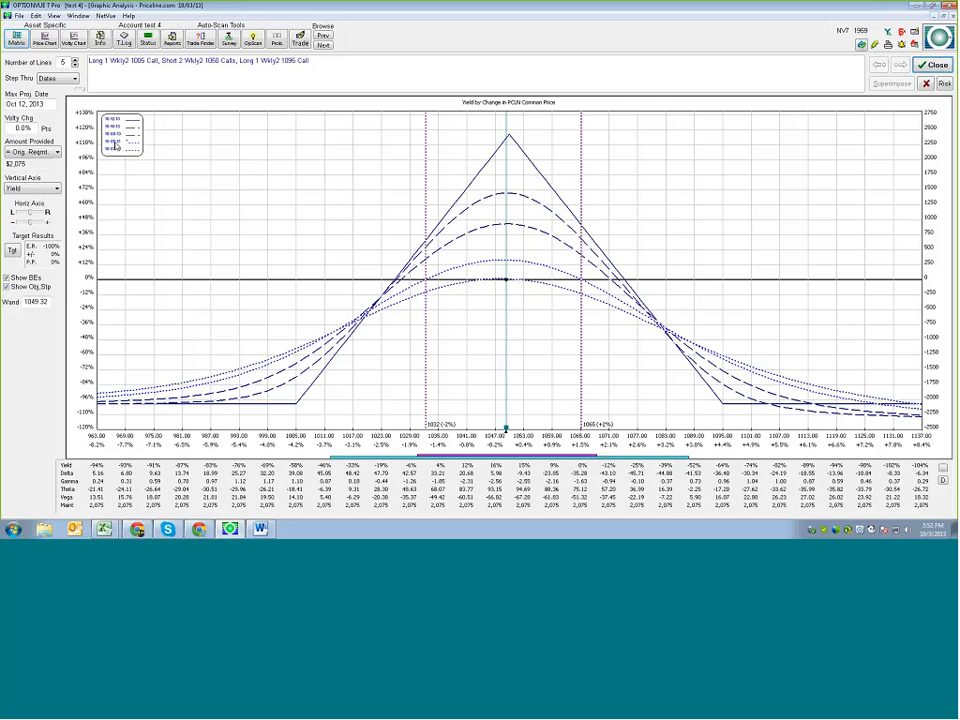
pyautogui.click(116, 146)
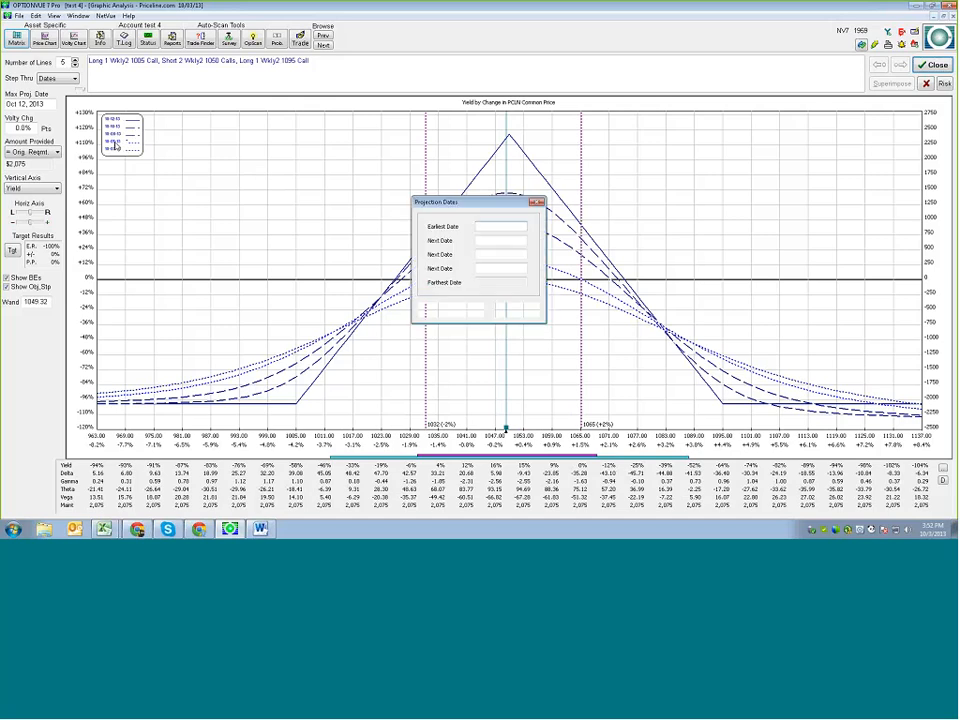
pyautogui.click(489, 240)
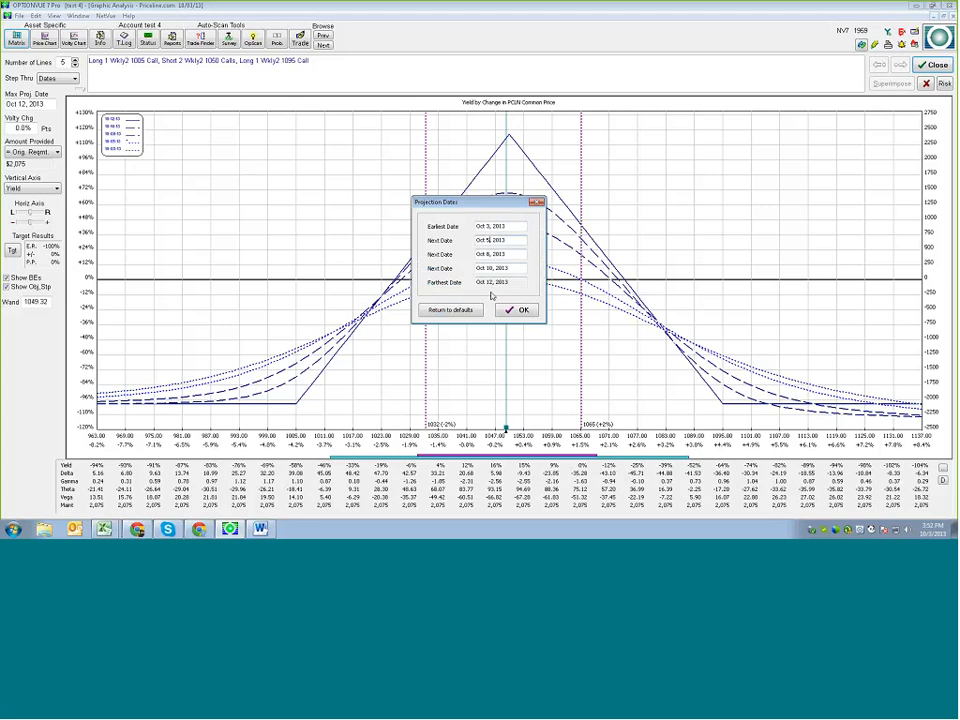
pyautogui.press('BackSpace')
pyautogui.write('7')
pyautogui.click(521, 311)
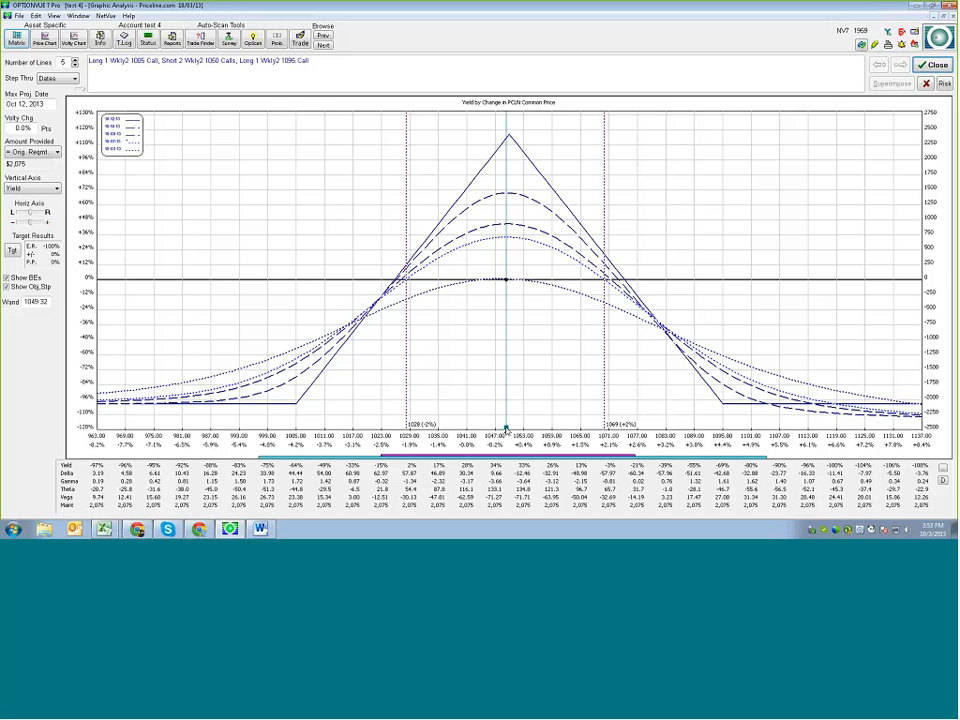
# Examine the butterfly's values with the price wand at about 1049, and return to the PCLN matrix.
pyautogui.click(506, 428)
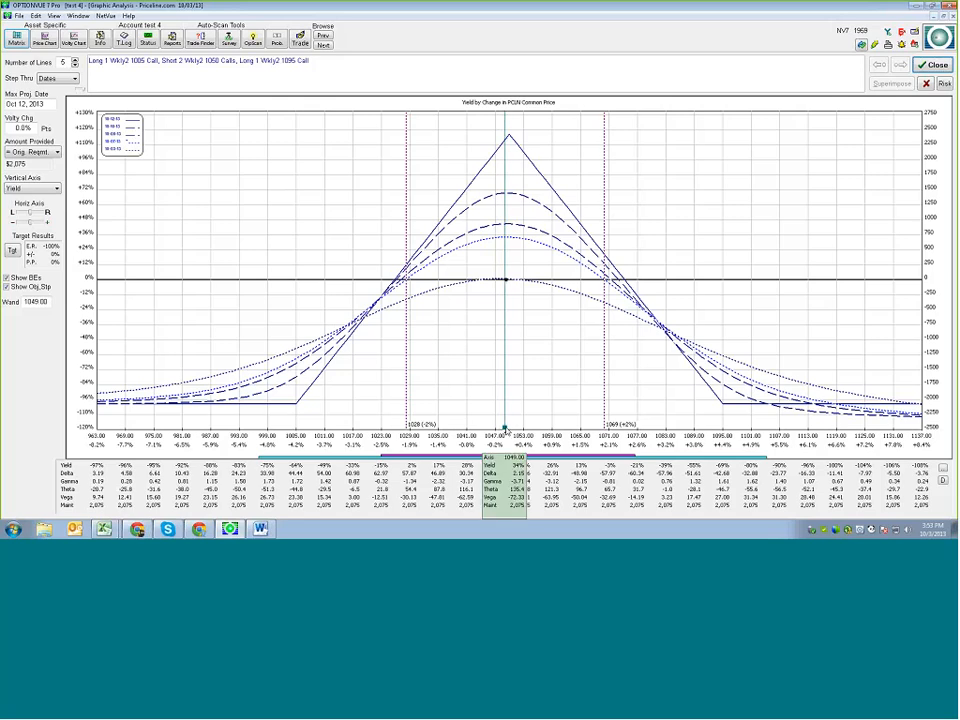
pyautogui.moveTo(506, 431)
pyautogui.mouseDown()
pyautogui.moveTo(437, 426)
pyautogui.moveTo(545, 428)
pyautogui.moveTo(506, 429)
pyautogui.mouseUp()
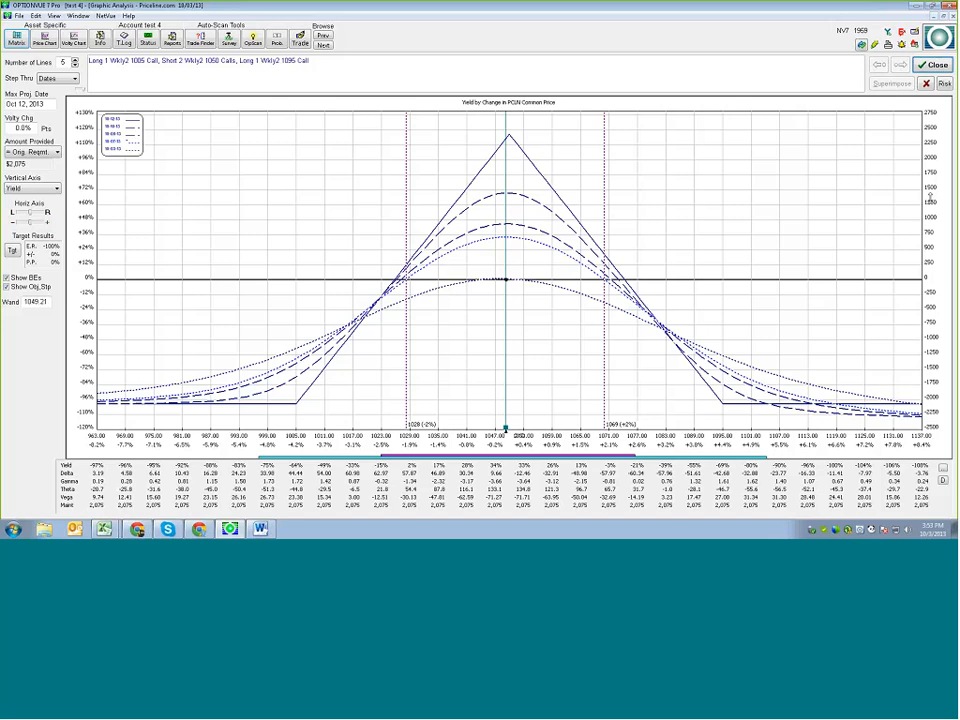
pyautogui.click(944, 65)
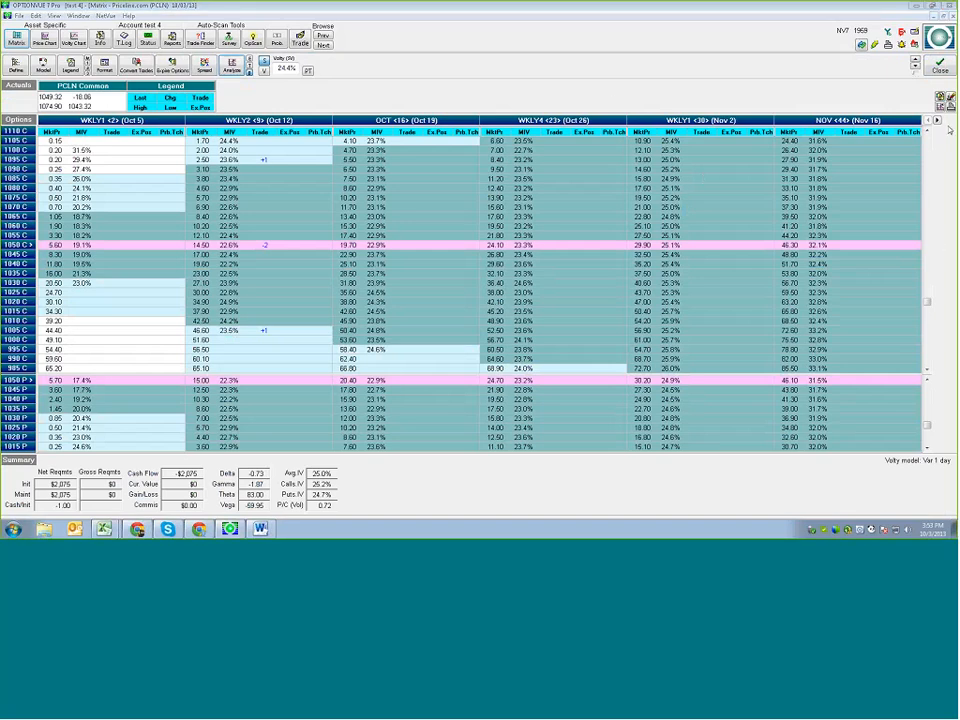
# Convert the WKLY2 butterfly trades into existing positions and review the recorded transactions in the account's transaction log.
pyautogui.click(703, 62)
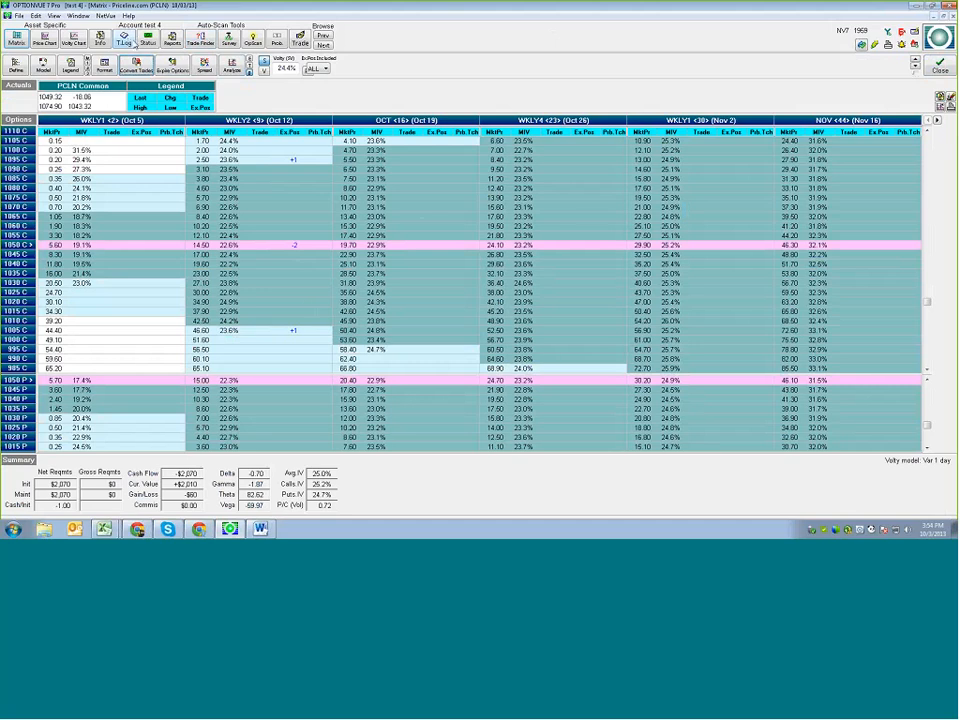
pyautogui.click(125, 40)
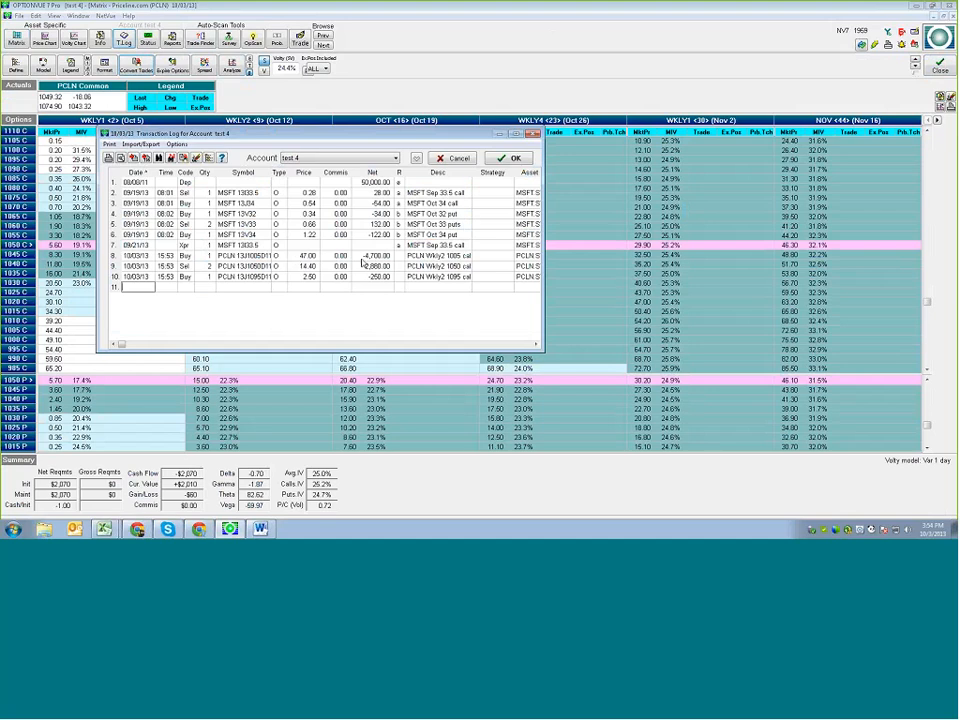
pyautogui.click(510, 158)
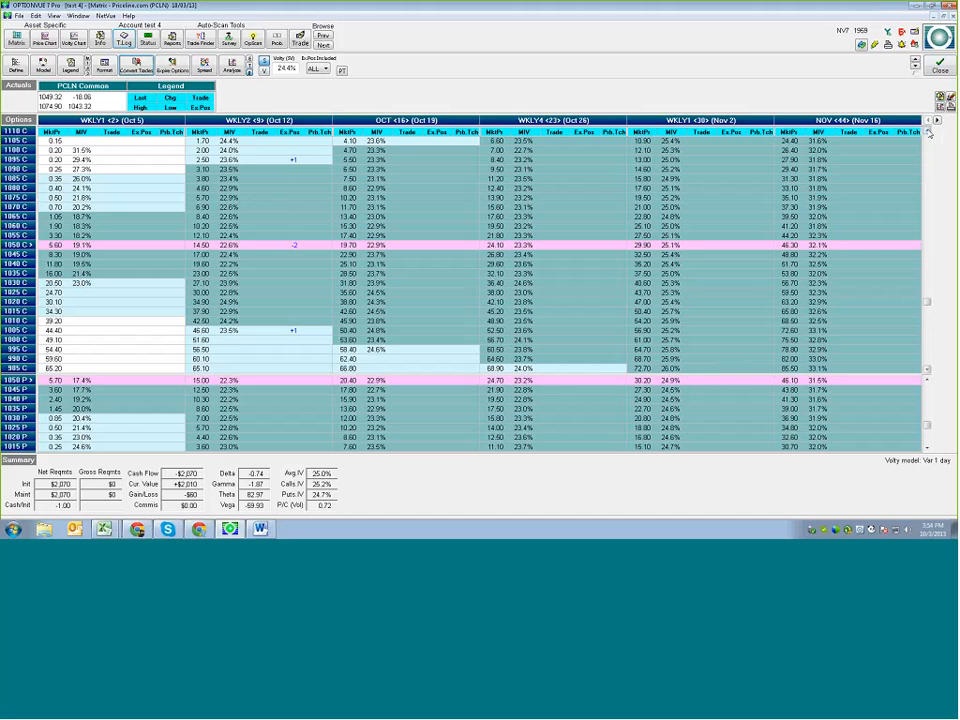
# Enter a 1070 call calendar as trades: -1 in OCT (Oct 19) and +1 in WKLY4 (Oct 26).
pyautogui.scroll(5, 928, 133)
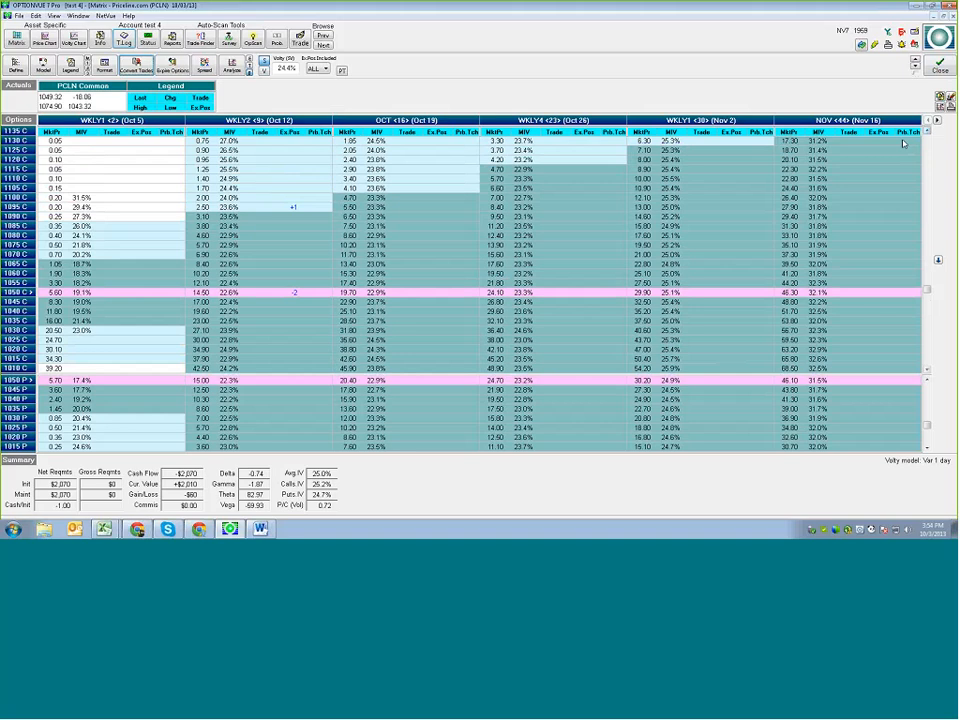
pyautogui.click(260, 256)
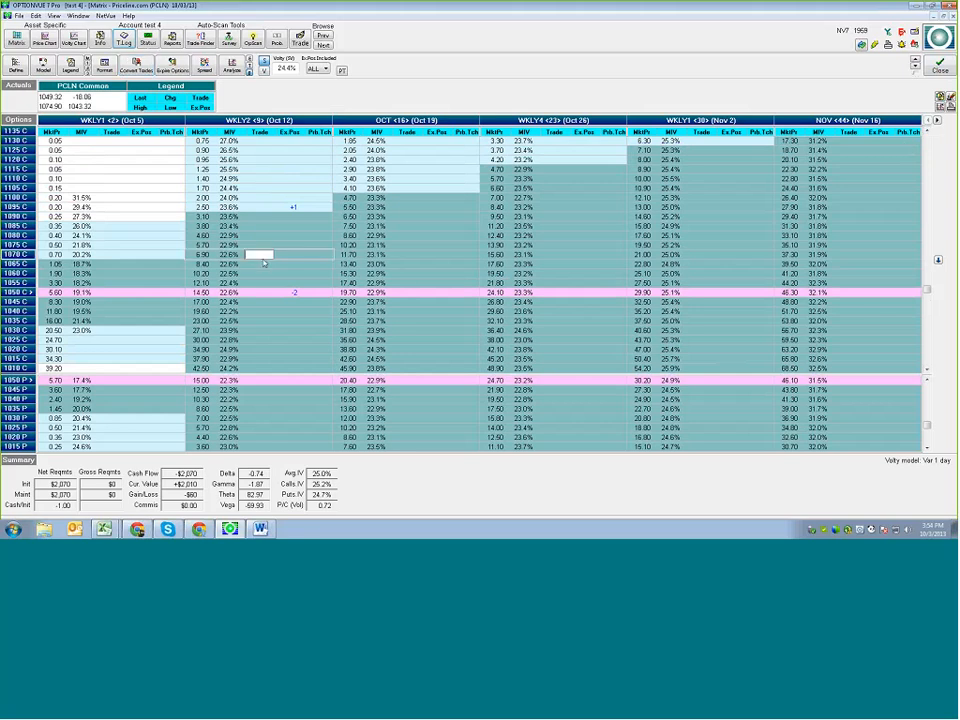
pyautogui.write('-')
pyautogui.click(407, 255)
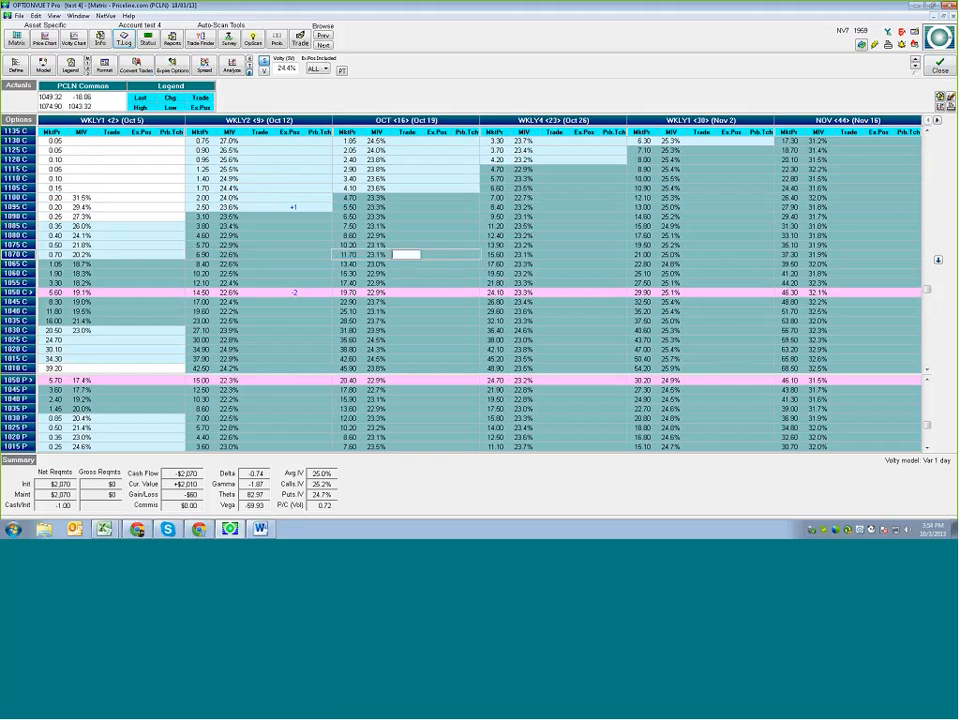
pyautogui.write('-1')
pyautogui.press('Tab')
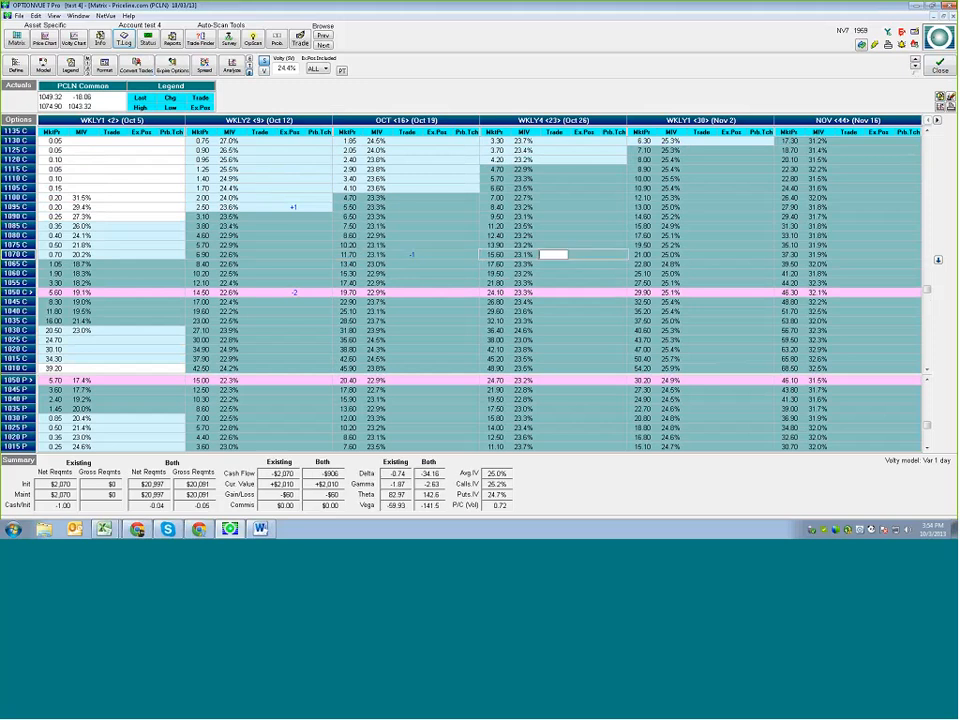
pyautogui.write('1')
pyautogui.press('Tab')
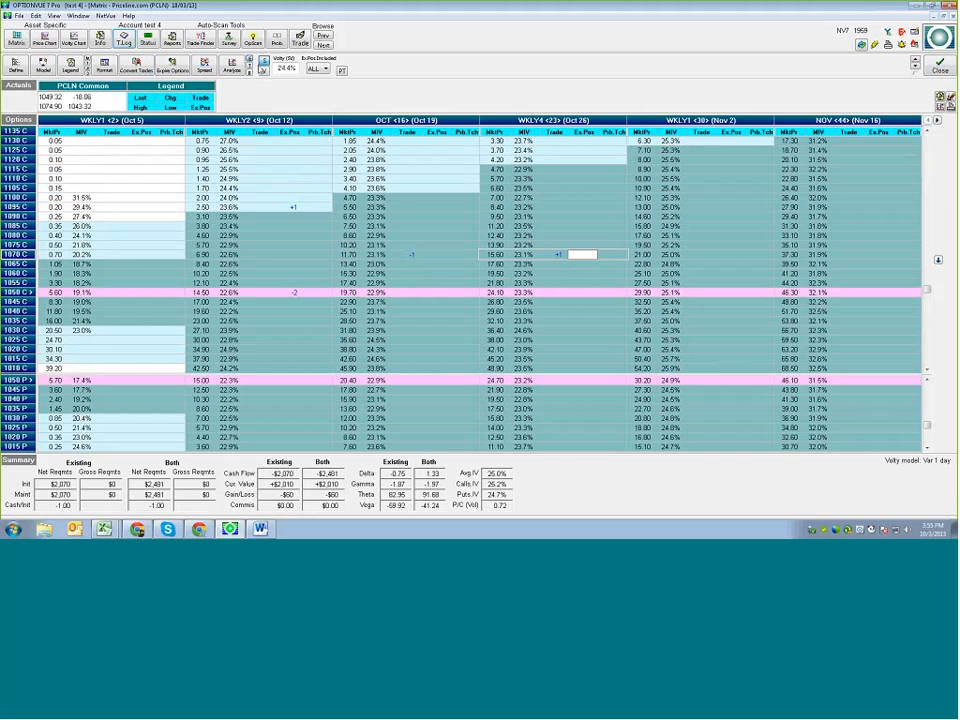
# Graph the proposed 1070 call calendar trades on their own and return to the matrix.
pyautogui.click(250, 62)
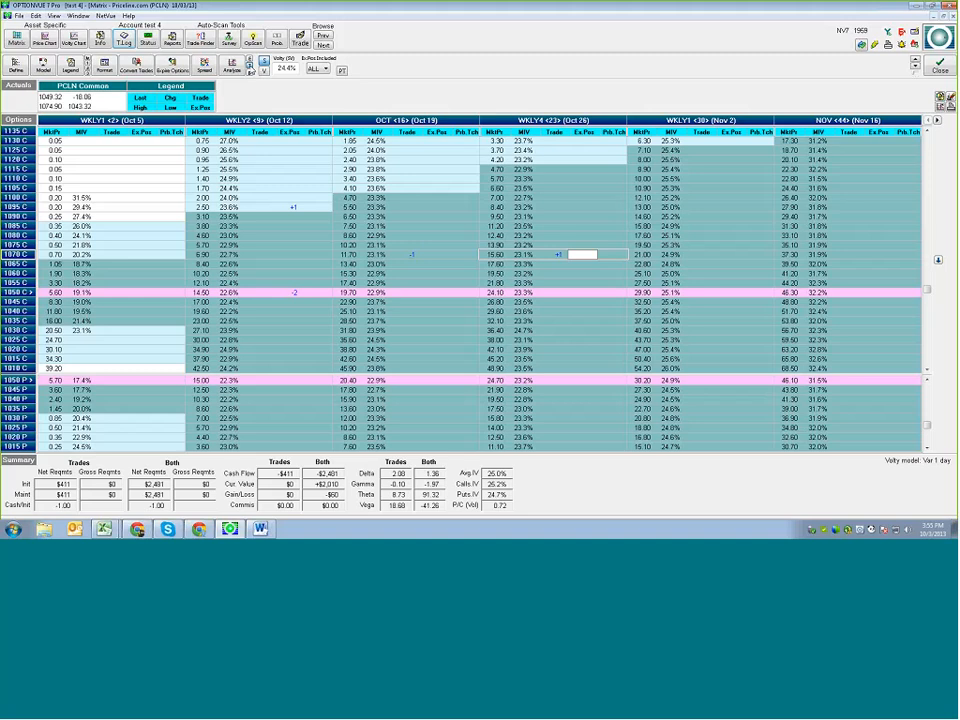
pyautogui.click(237, 68)
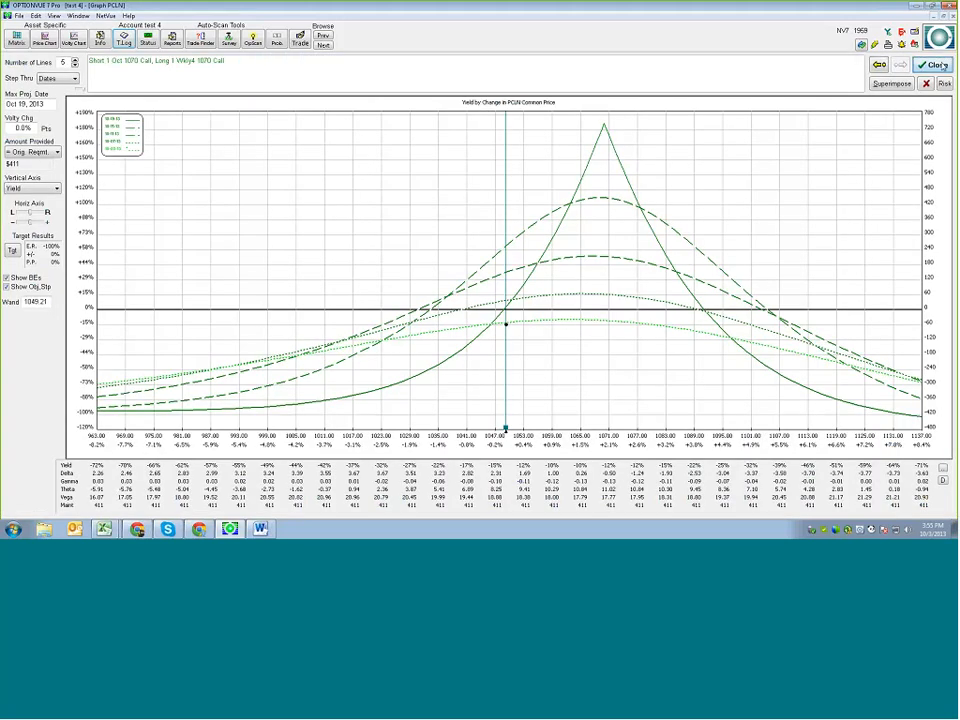
pyautogui.click(934, 65)
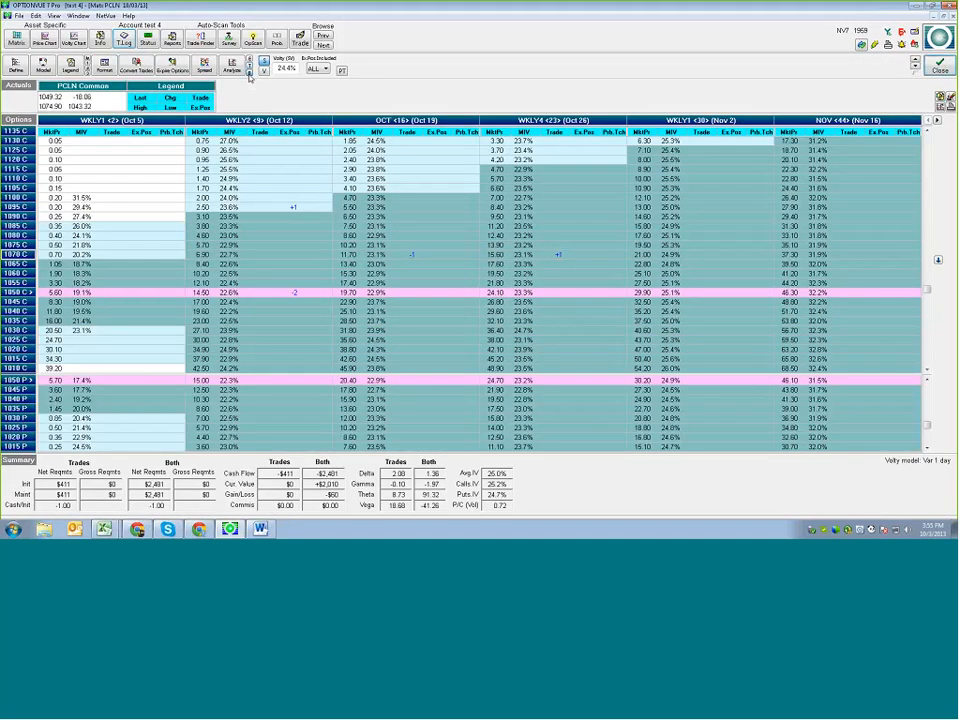
# Graph the existing butterfly and calendar trades combined, and graph the existing butterfly alone.
pyautogui.click(232, 66)
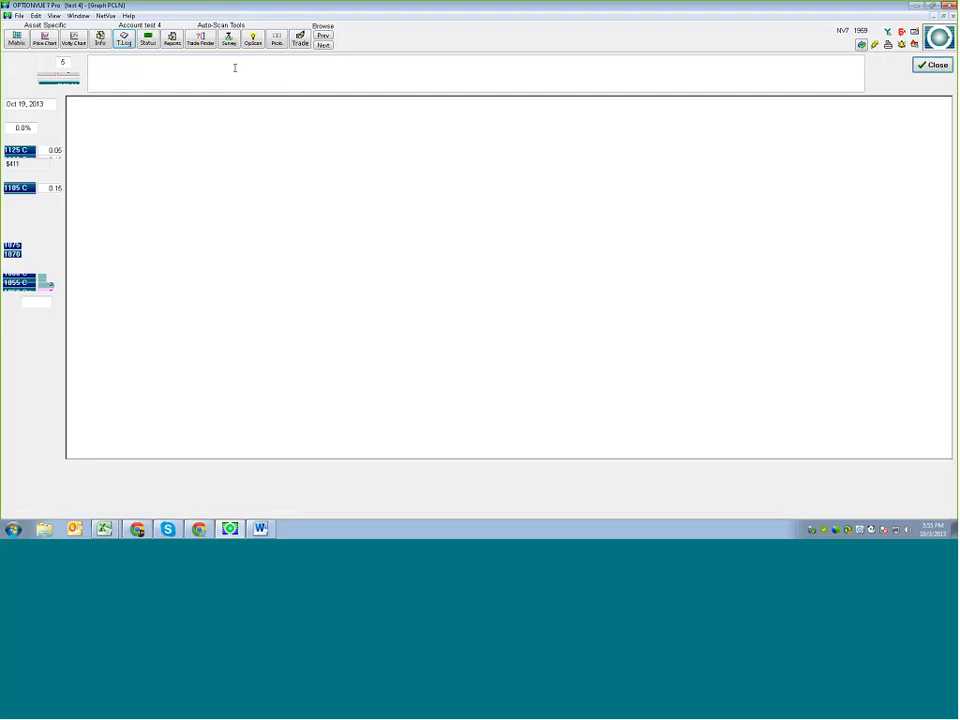
pyautogui.click(935, 65)
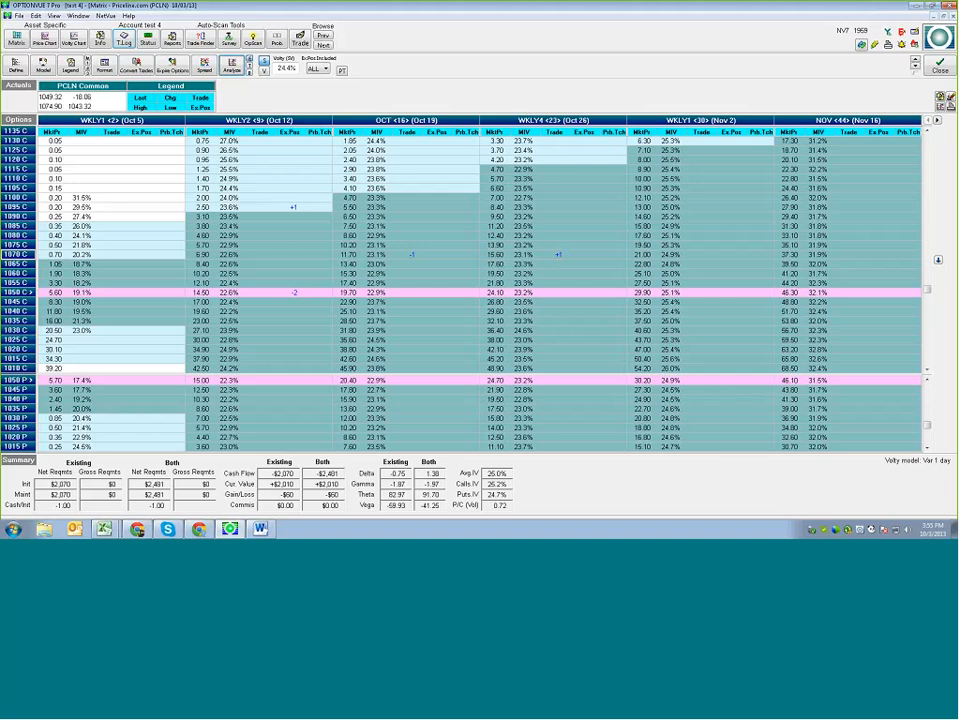
pyautogui.click(231, 67)
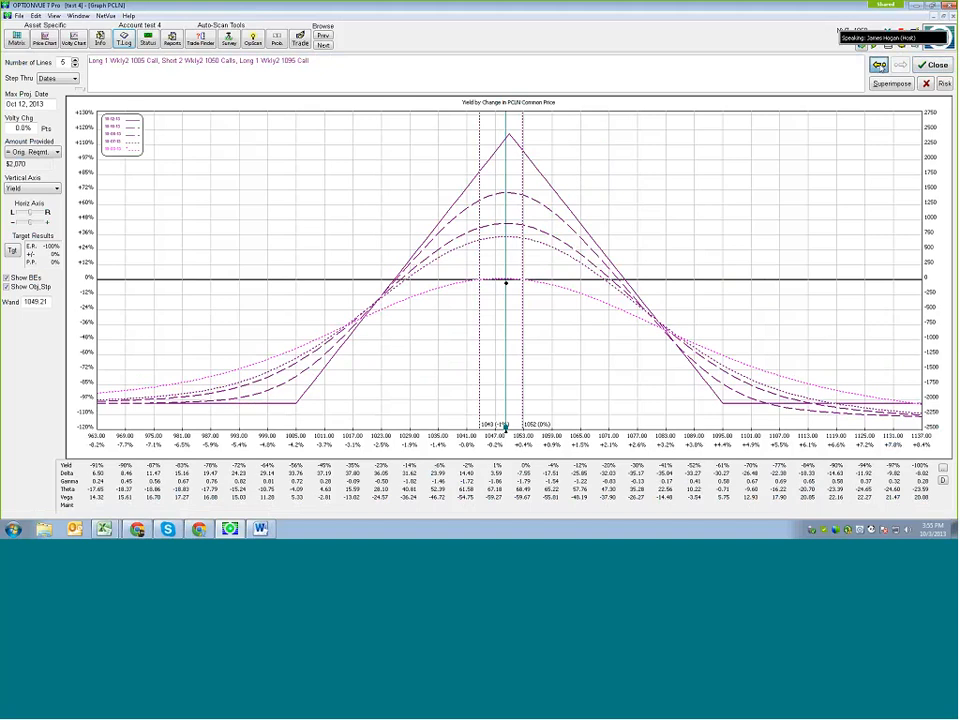
# Step through the stored graphs and superimpose neighbouring ones to compare the butterfly, the combined position and the calendar.
pyautogui.click(879, 64)
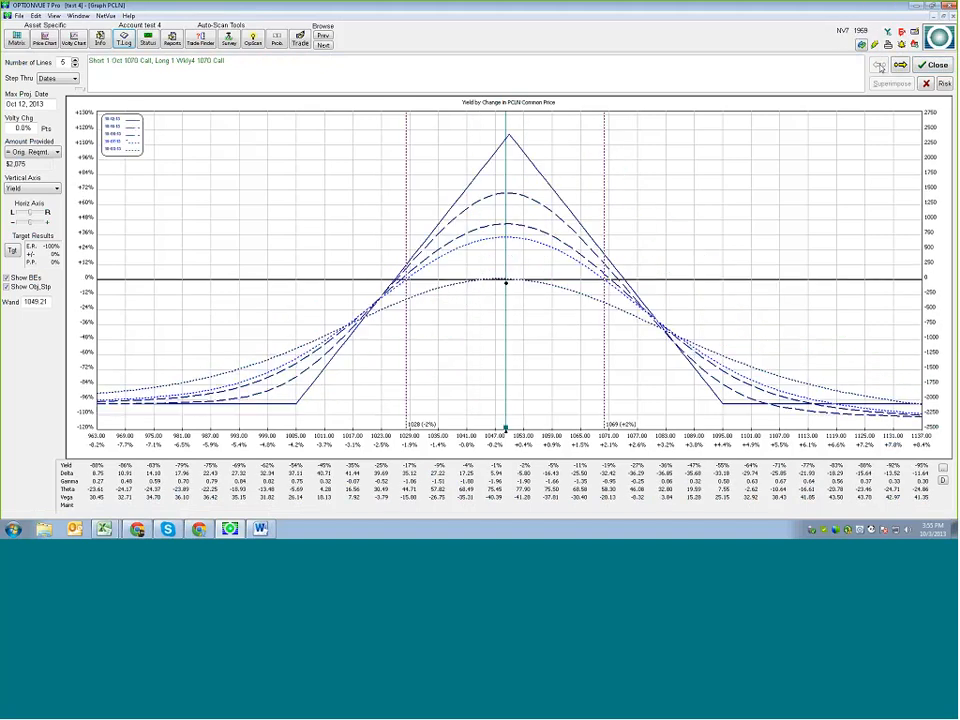
pyautogui.click(899, 65)
pyautogui.click(899, 65)
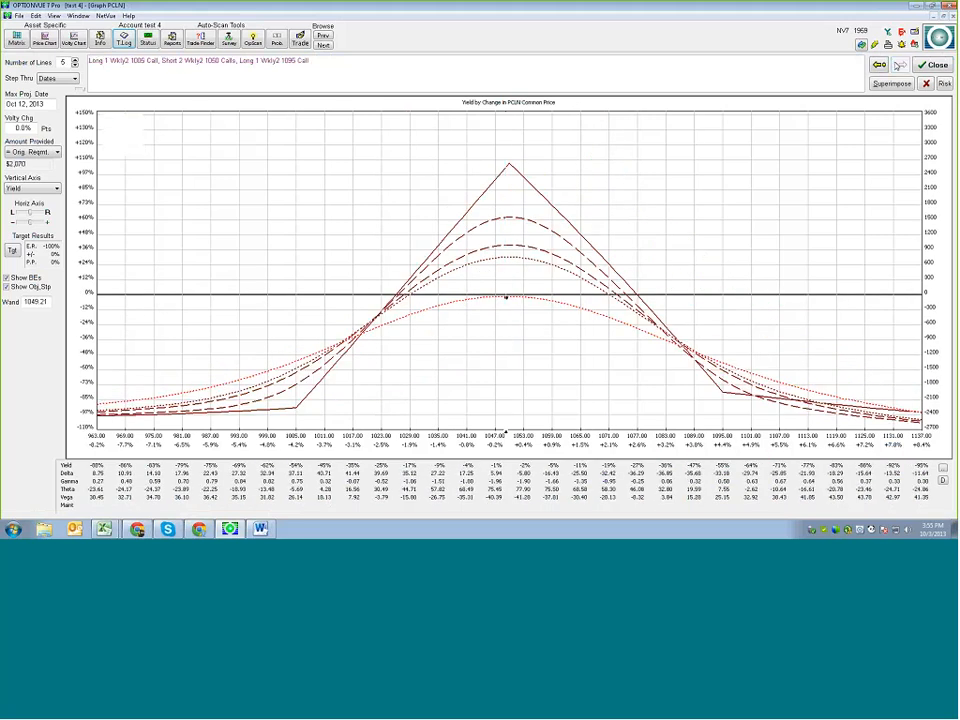
pyautogui.click(893, 83)
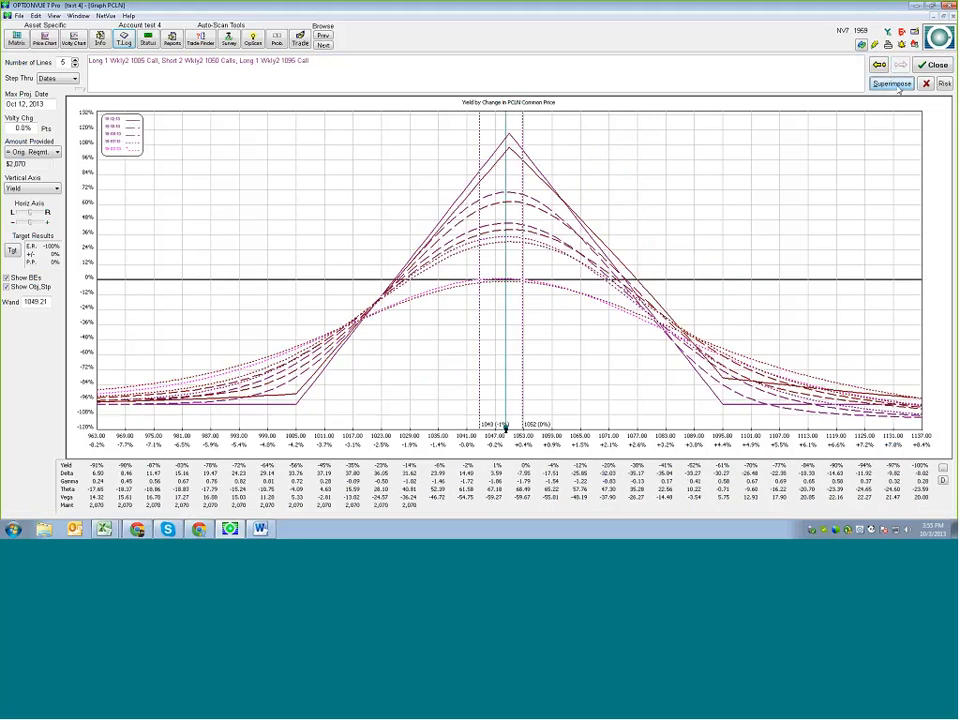
pyautogui.click(893, 84)
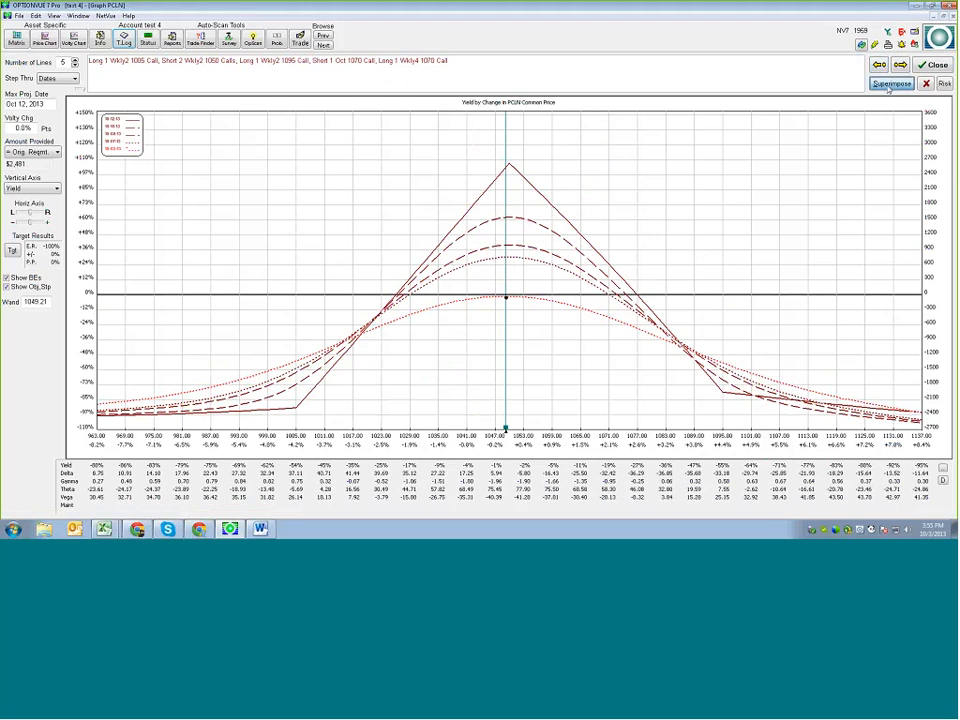
pyautogui.click(890, 84)
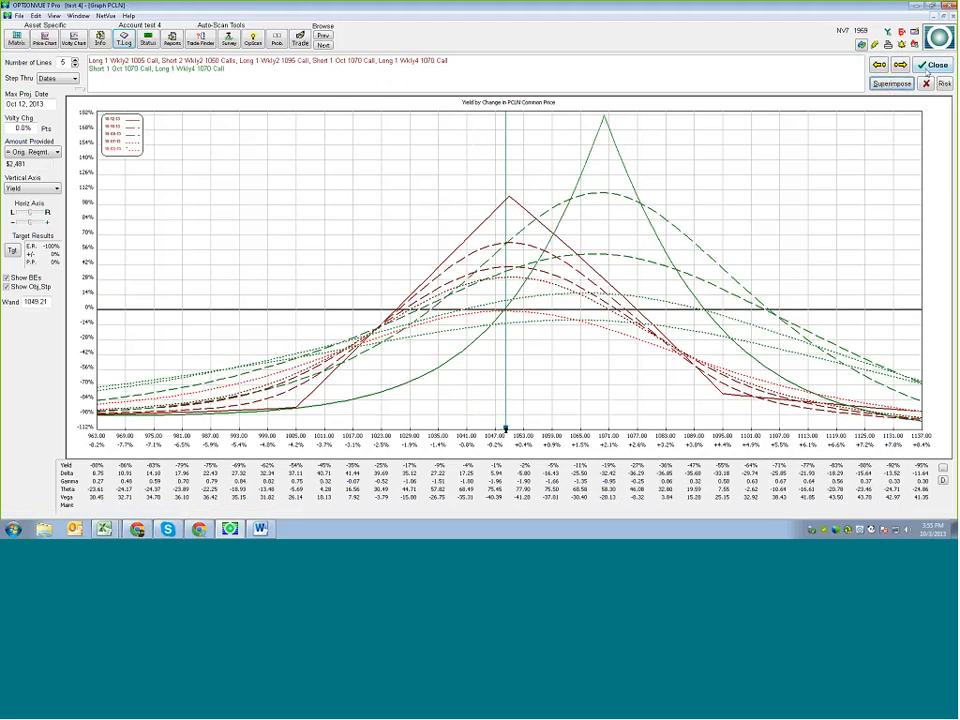
# Delete the stored analysis graphs and return to the PCLN matrix.
pyautogui.click(926, 86)
pyautogui.click(927, 88)
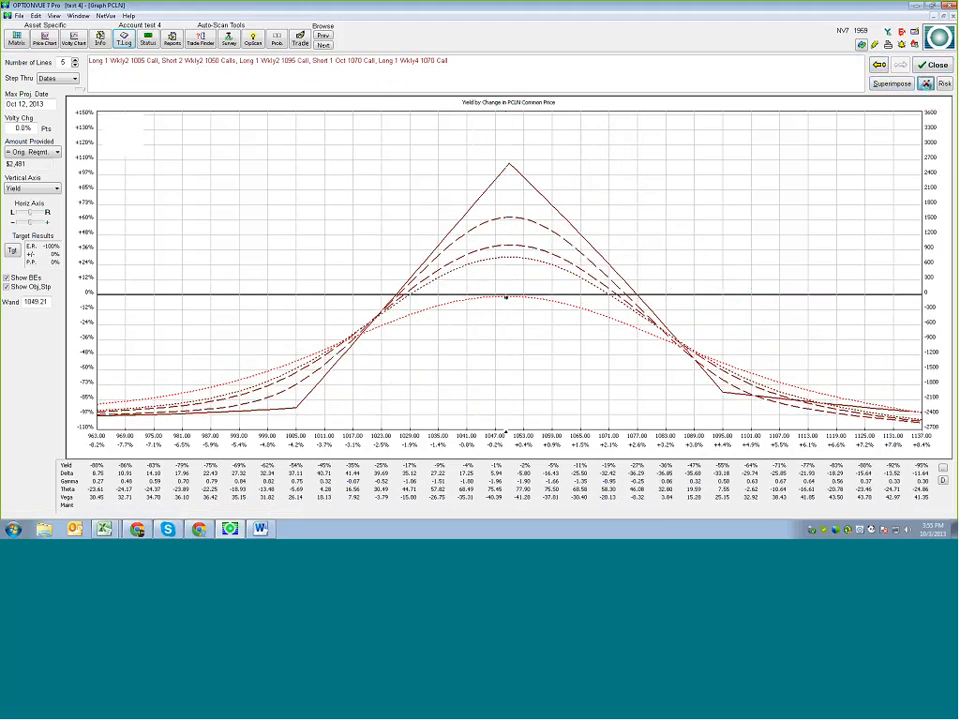
pyautogui.click(928, 88)
pyautogui.click(928, 88)
pyautogui.click(931, 69)
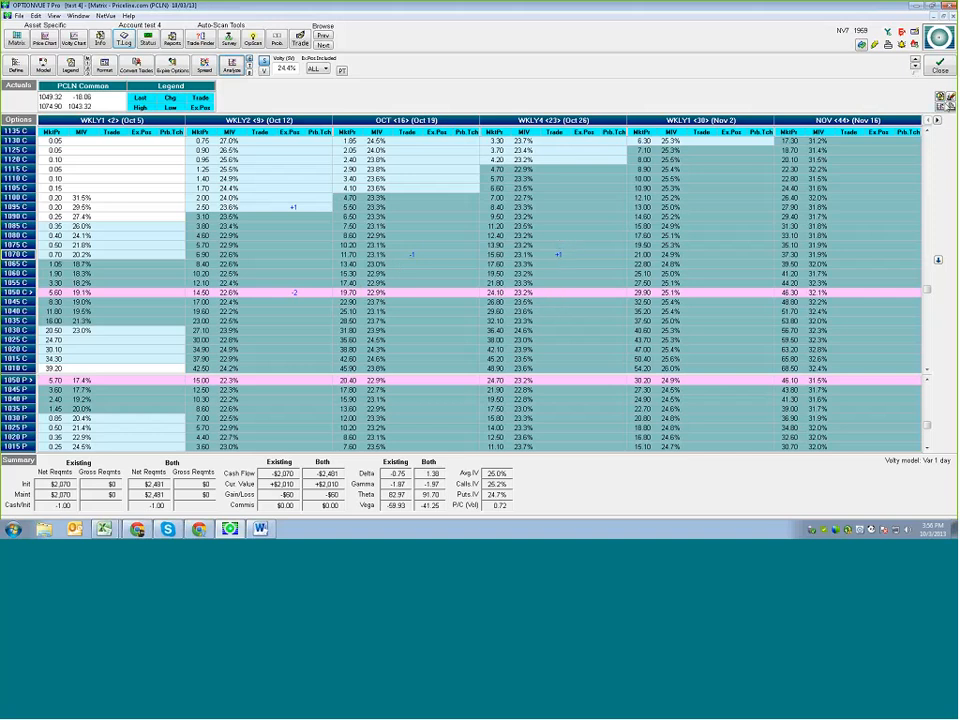
# Clear the calendar trades and enter an OCT call spread with -1 at the 1120 strike and +1 at 1130.
pyautogui.click(914, 63)
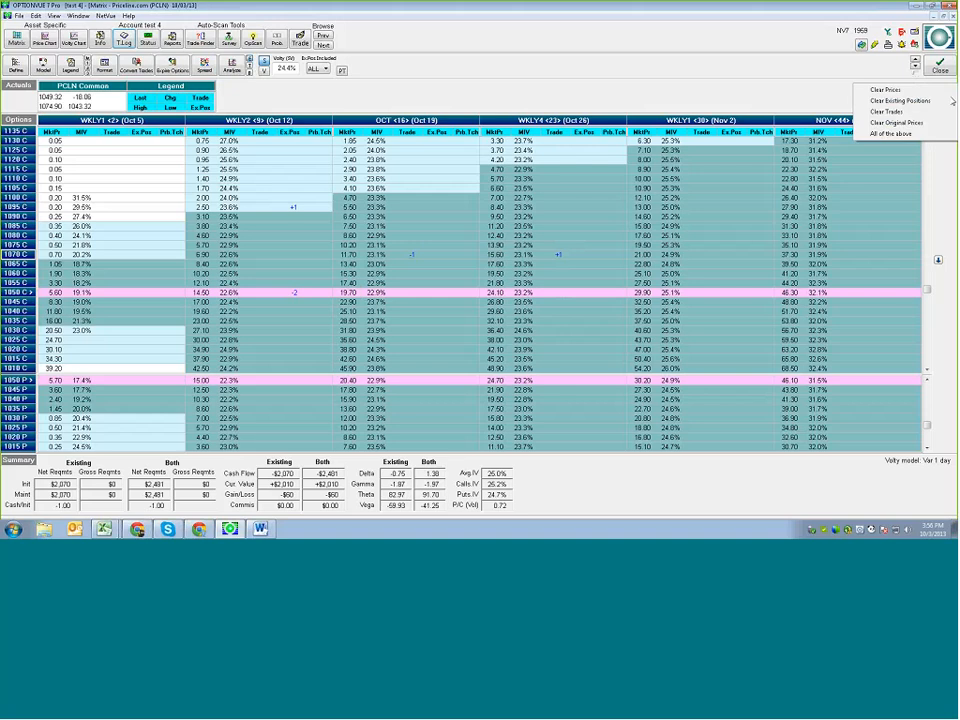
pyautogui.click(886, 111)
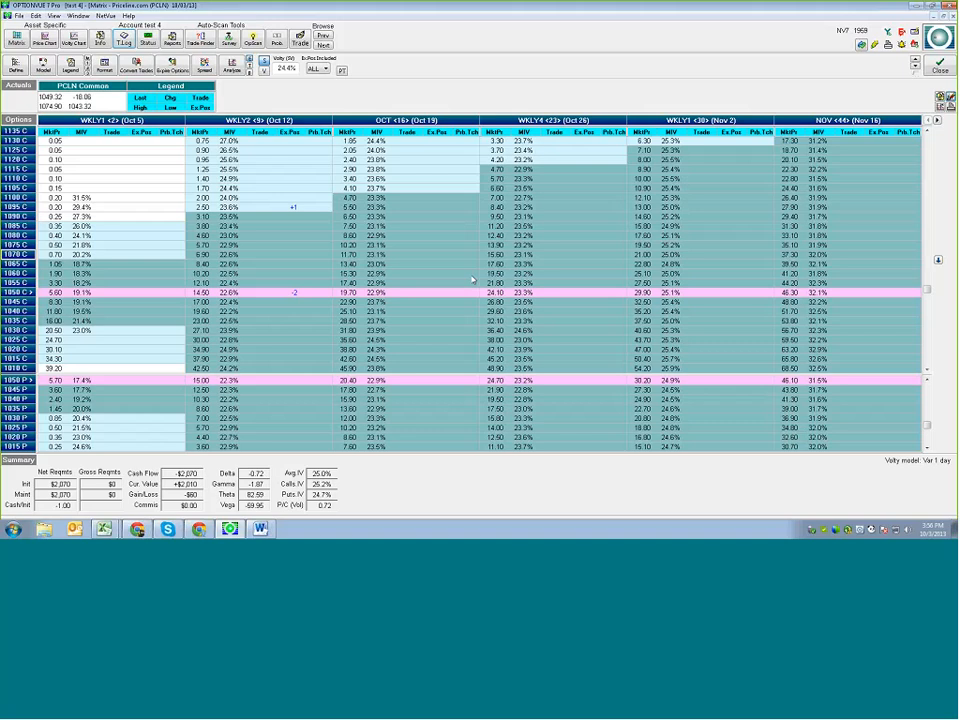
pyautogui.click(407, 160)
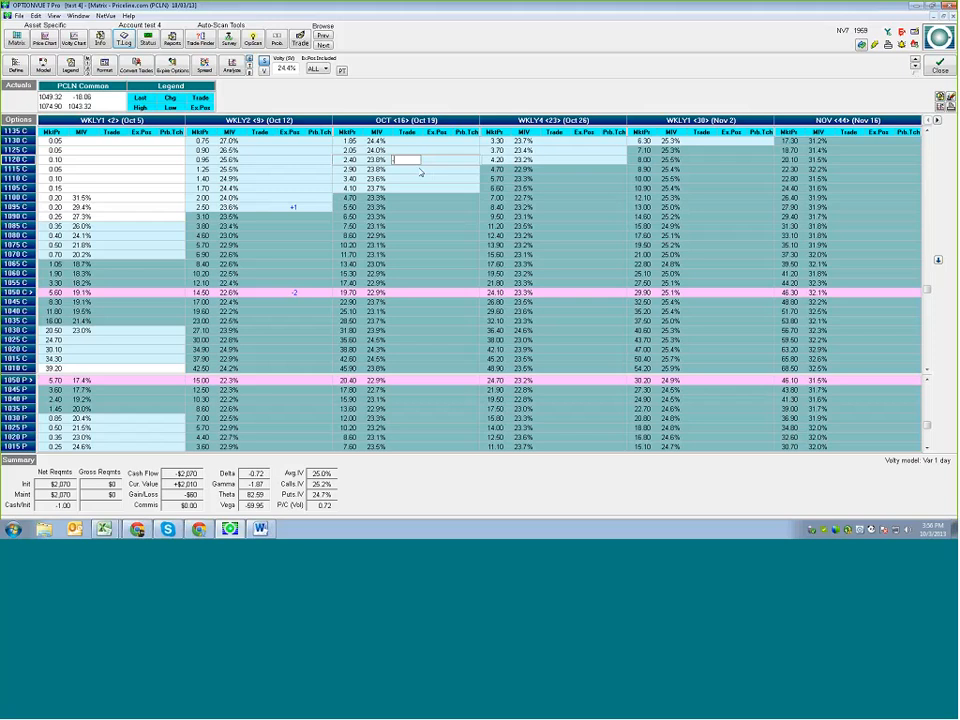
pyautogui.write('-1')
pyautogui.press('Return')
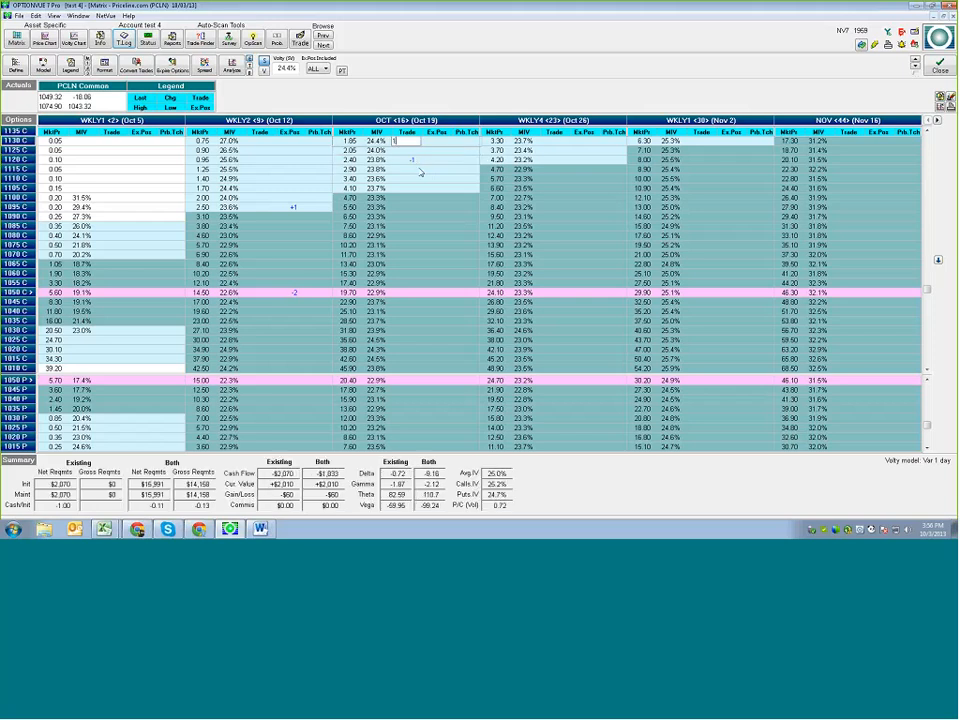
pyautogui.press('Return')
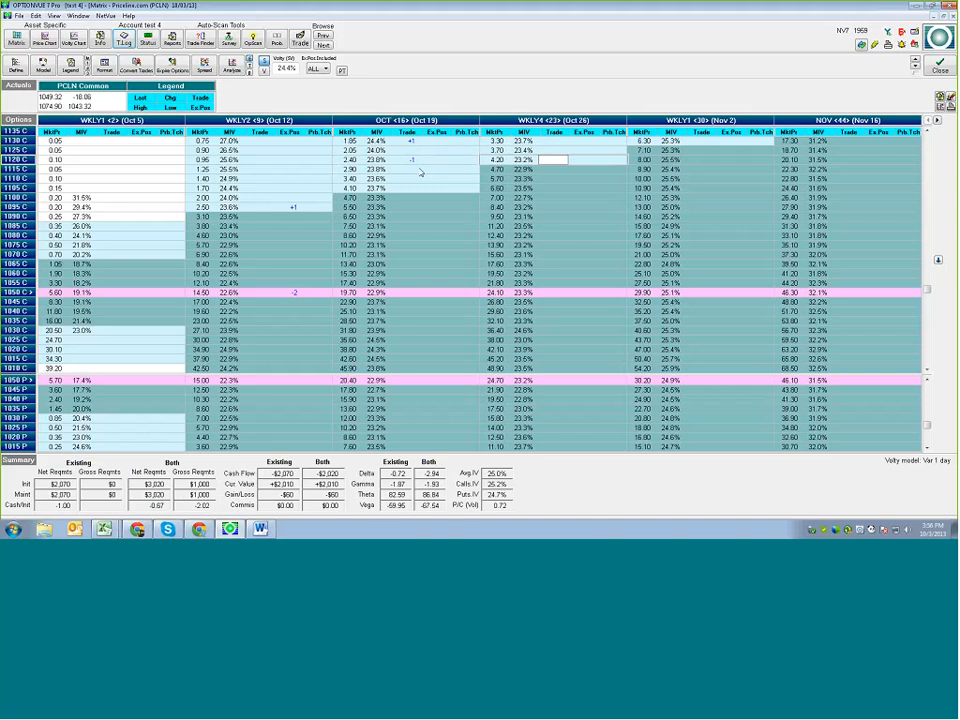
# Enter a WKLY4 call spread with -1 at the 1120 strike and +1 at 1130.
pyautogui.write('-1')
pyautogui.press('Return')
pyautogui.write('1')
pyautogui.press('Return')
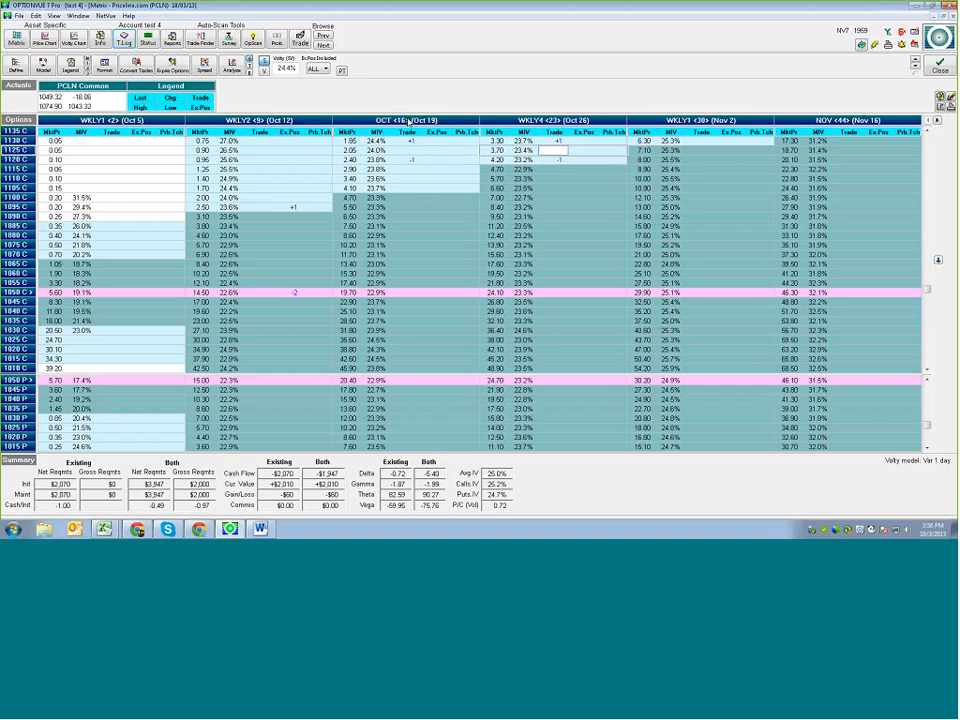
# Limit the analysis to the OCT (Oct 19) expiration and graph its 1120/1130 call spread trade alone.
pyautogui.click(409, 122)
pyautogui.click(409, 122)
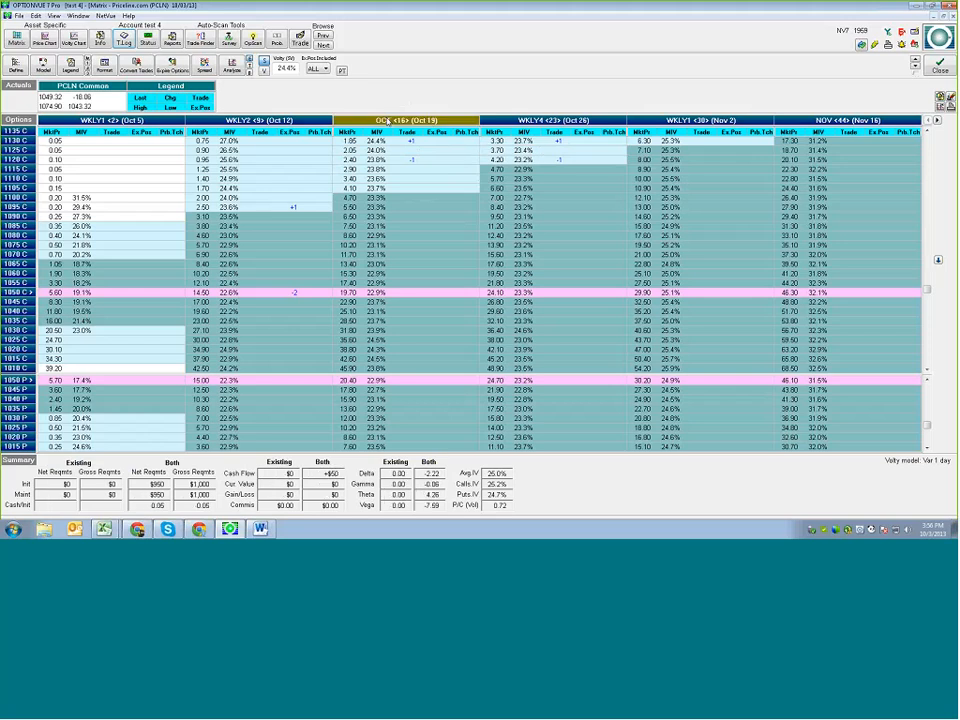
pyautogui.click(232, 65)
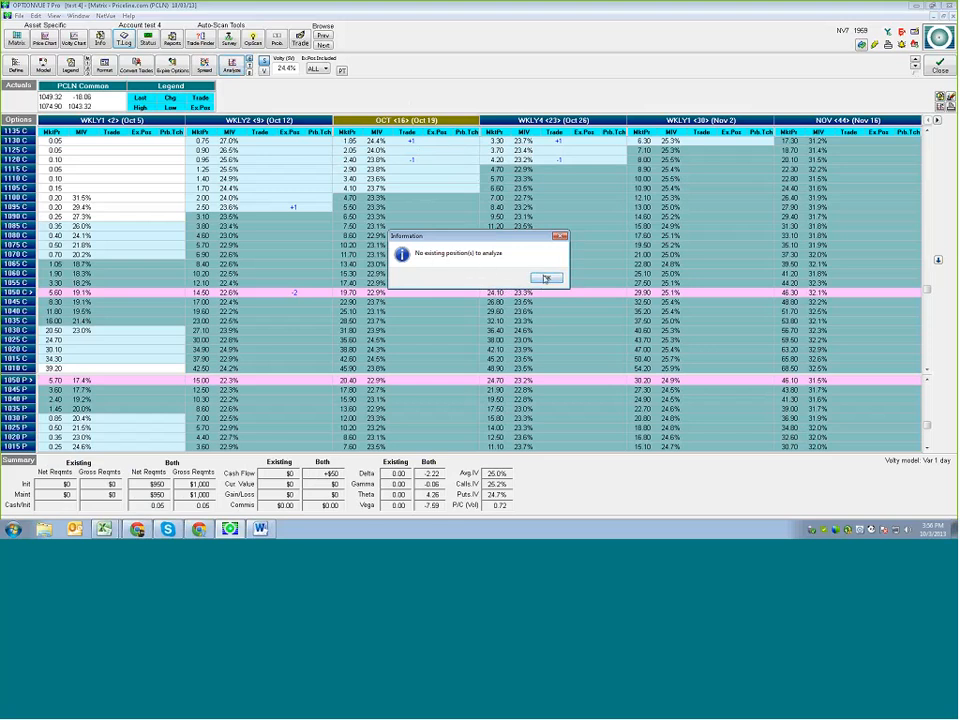
pyautogui.click(546, 278)
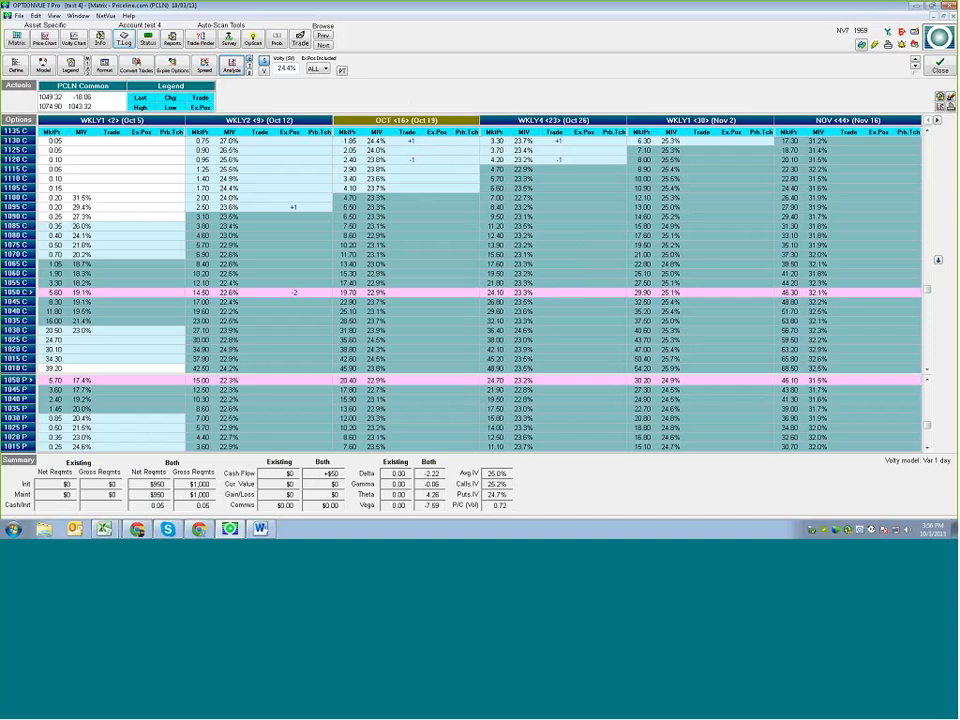
pyautogui.click(554, 151)
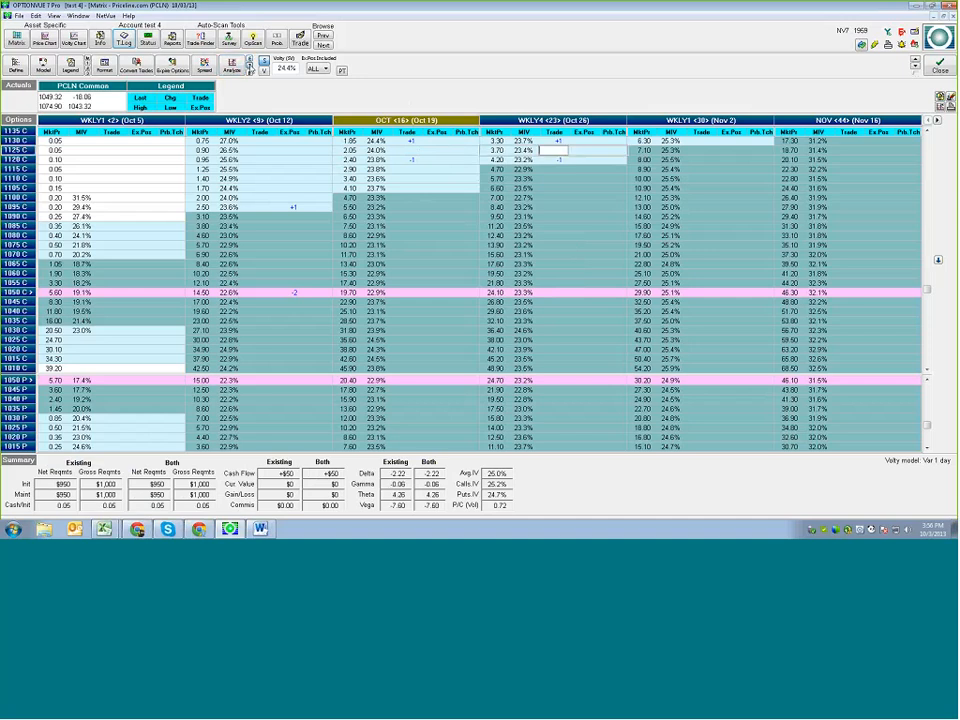
pyautogui.click(231, 66)
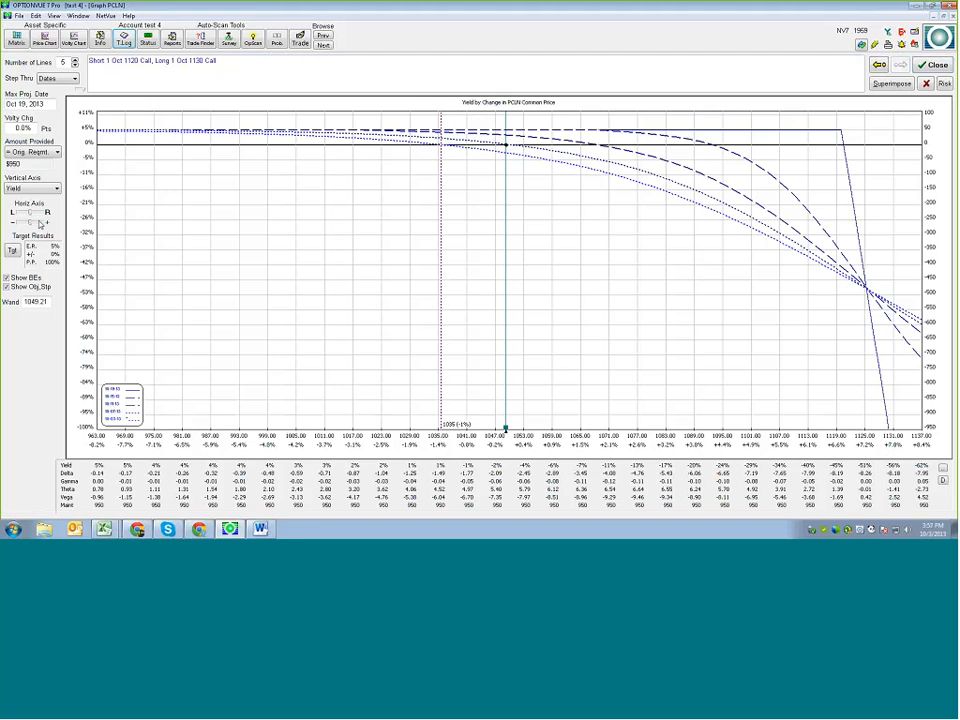
# Adjust the horizontal axis zoom of the OCT 1120/1130 call spread graph to span prices of about 992 to 1108.
pyautogui.click(38, 222)
pyautogui.click(39, 223)
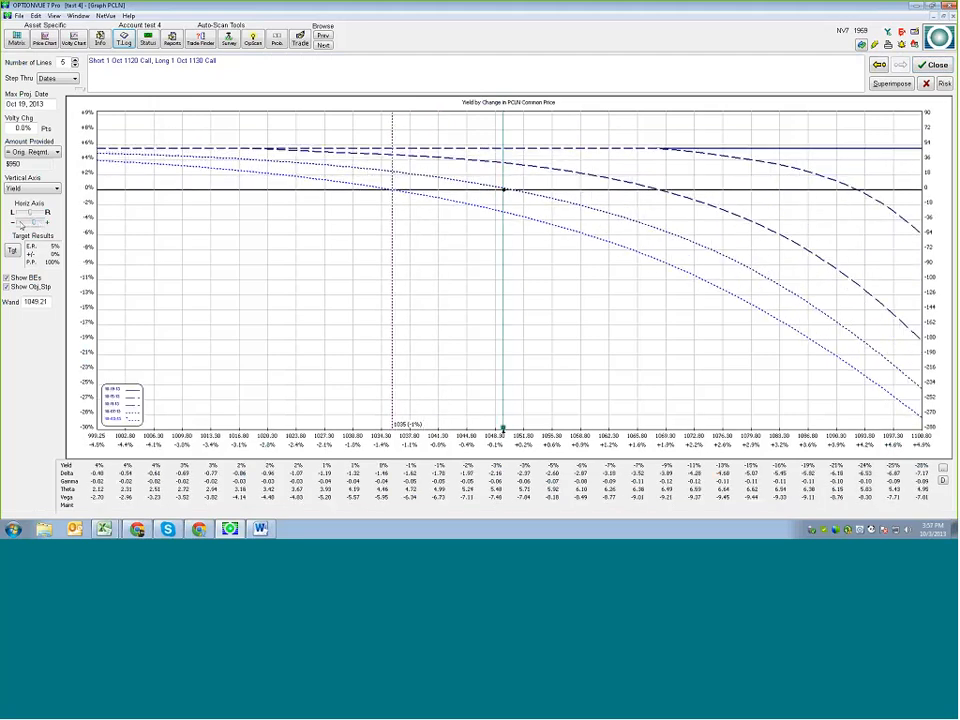
pyautogui.click(21, 224)
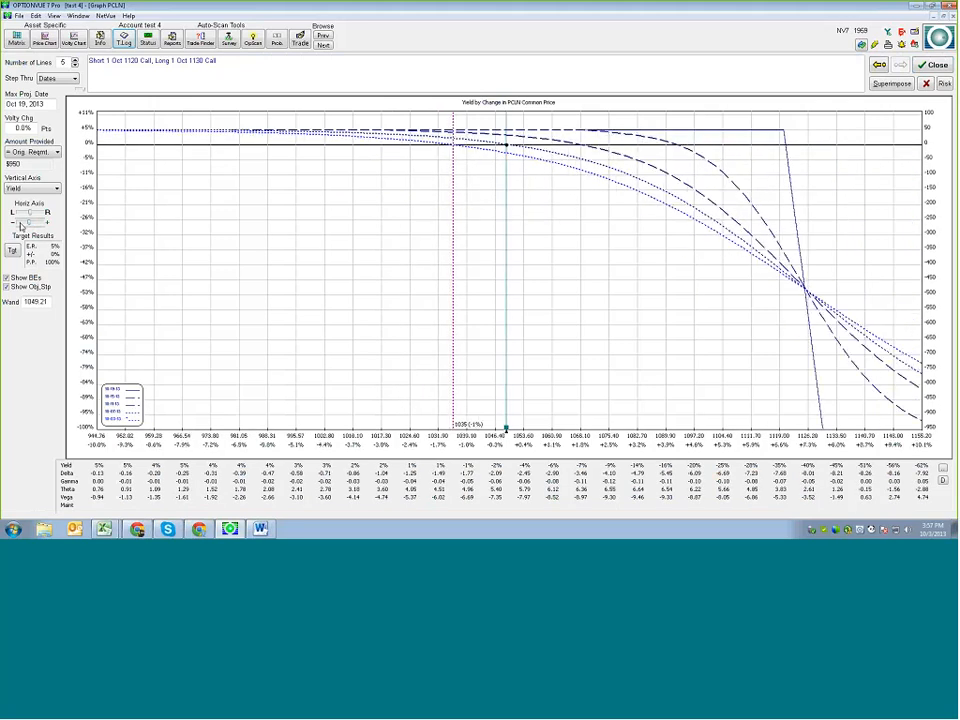
pyautogui.click(21, 225)
pyautogui.click(39, 223)
pyautogui.click(39, 223)
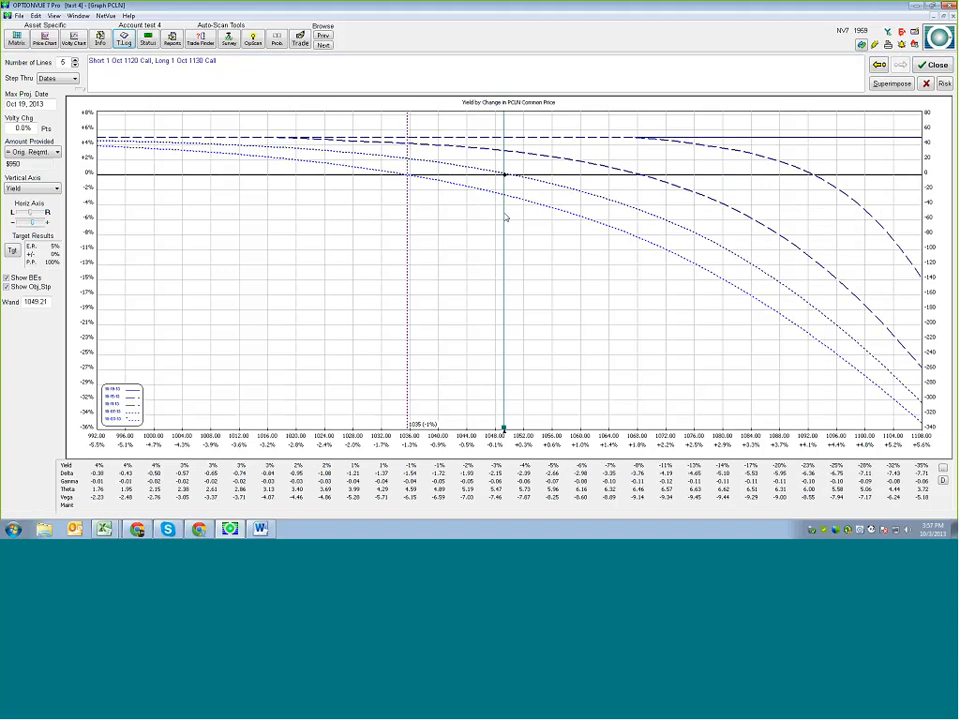
# Graph the WKLY4 (Oct 26) 1120/1130 call spread alone and reduce the graph to 2 lines.
pyautogui.click(933, 66)
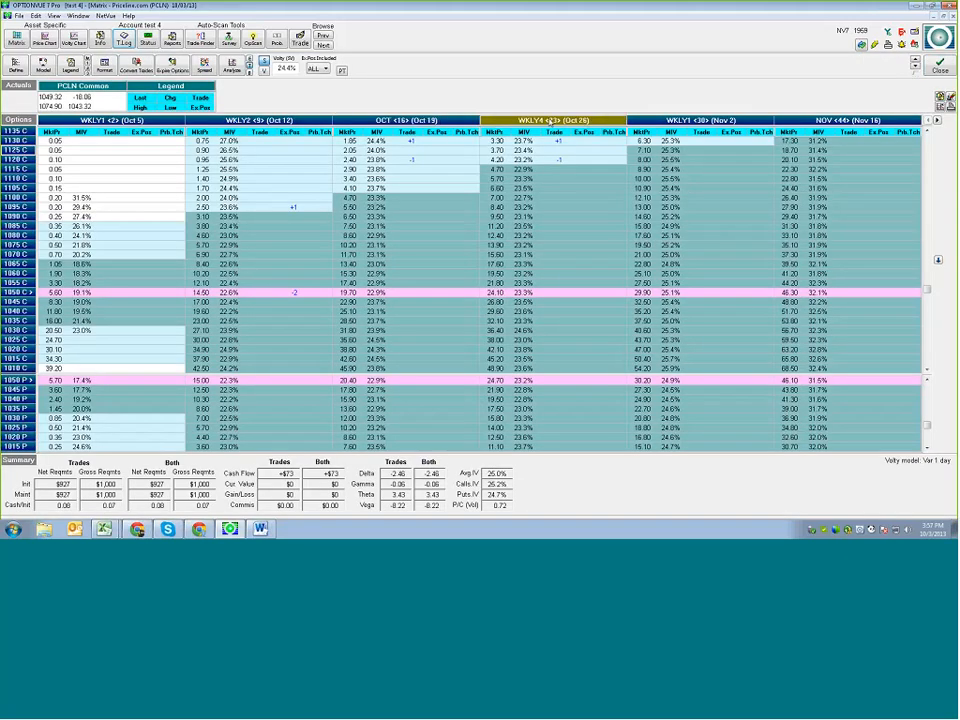
pyautogui.click(240, 67)
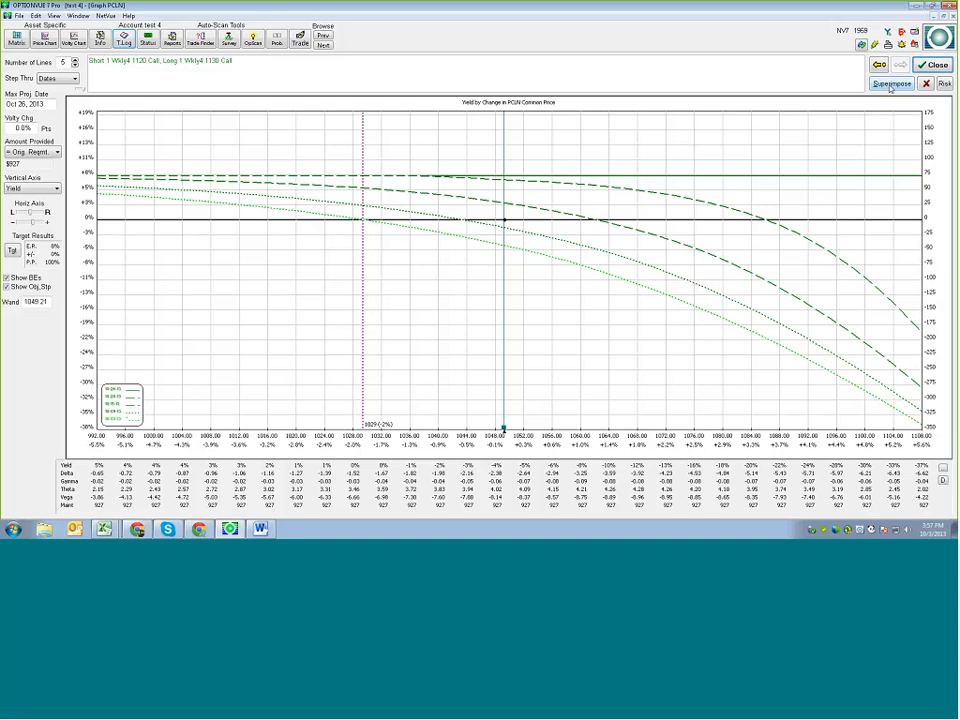
pyautogui.click(74, 66)
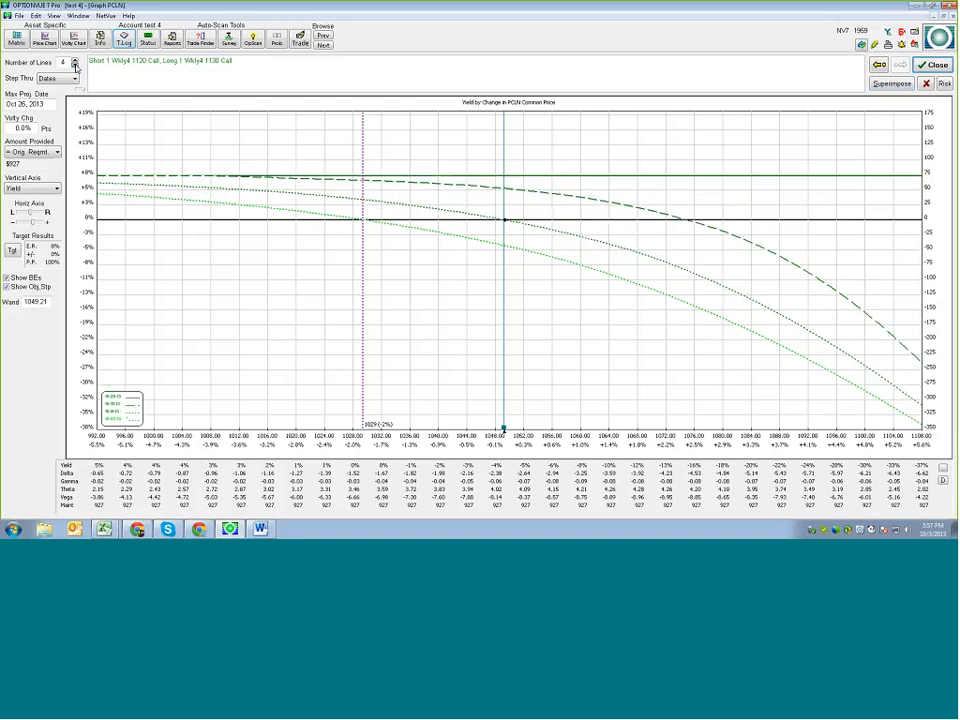
pyautogui.click(74, 66)
pyautogui.click(74, 66)
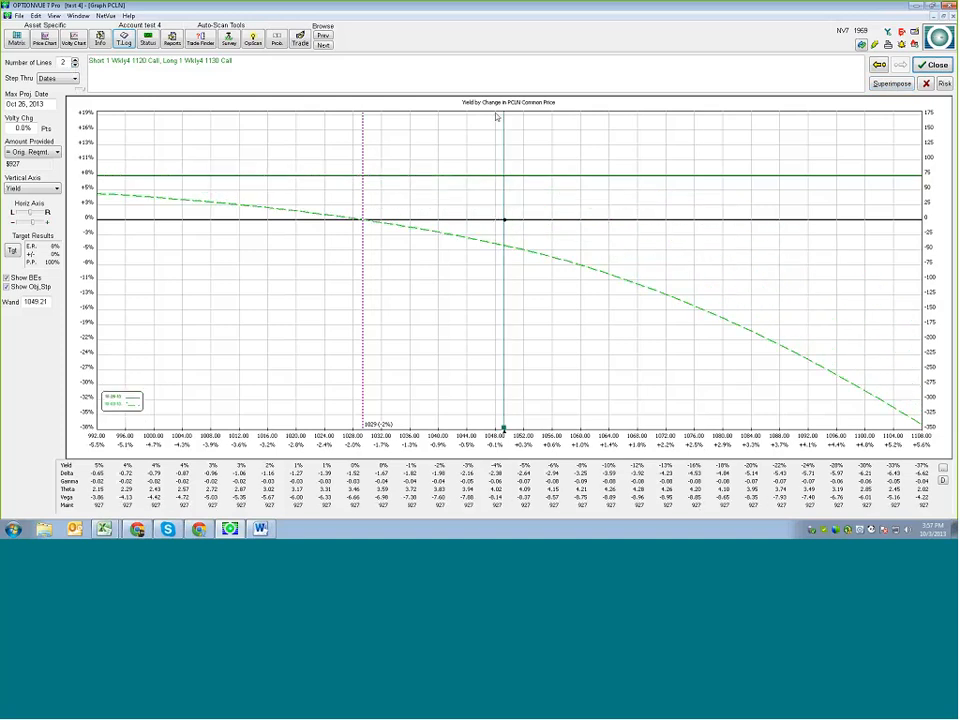
# Superimpose the OCT 1120/1130 call spread on the WKLY4 graph and widen the price axis to about 820 to 1318.
pyautogui.click(876, 85)
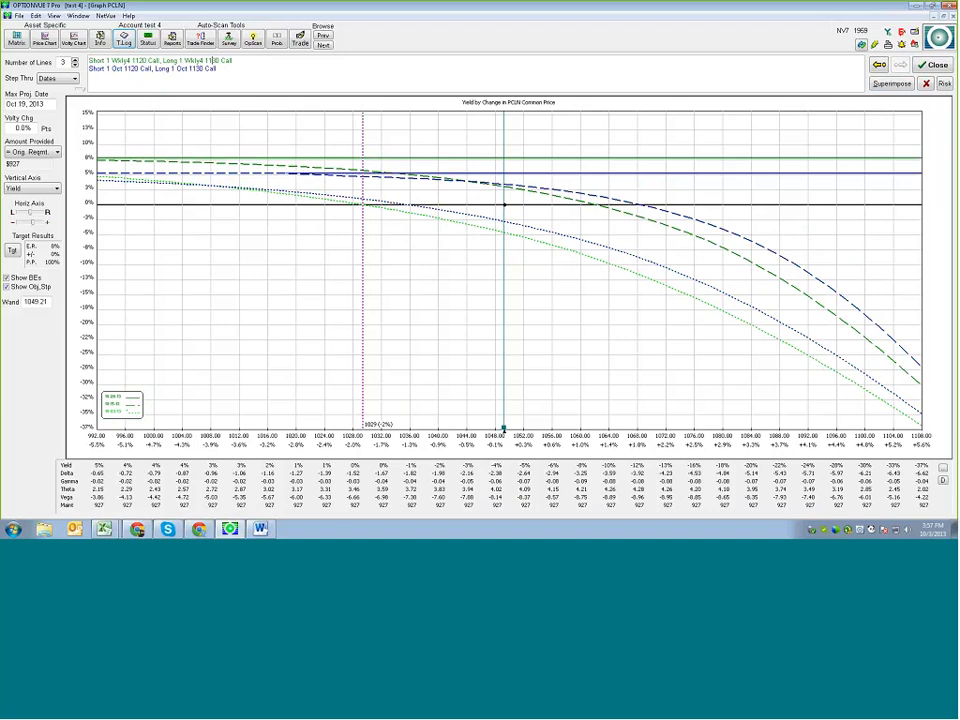
pyautogui.scroll(-2, 340, 432)
pyautogui.moveTo(336, 435); pyautogui.dragTo(238, 436)
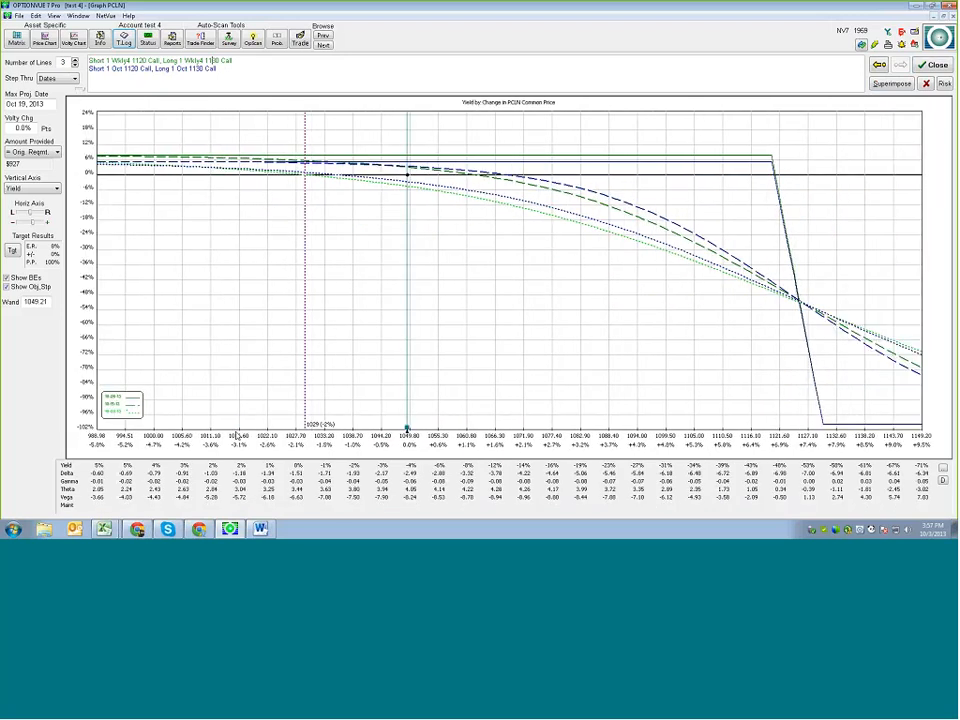
pyautogui.scroll(-2, 238, 436)
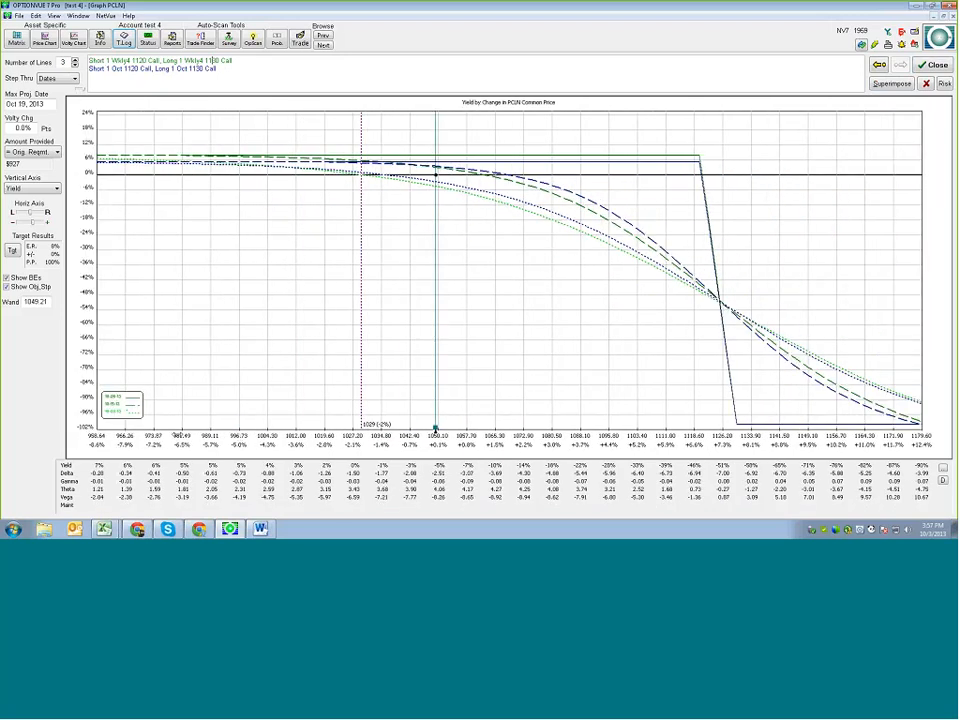
pyautogui.scroll(-2, 250, 438)
pyautogui.scroll(-2, 258, 438)
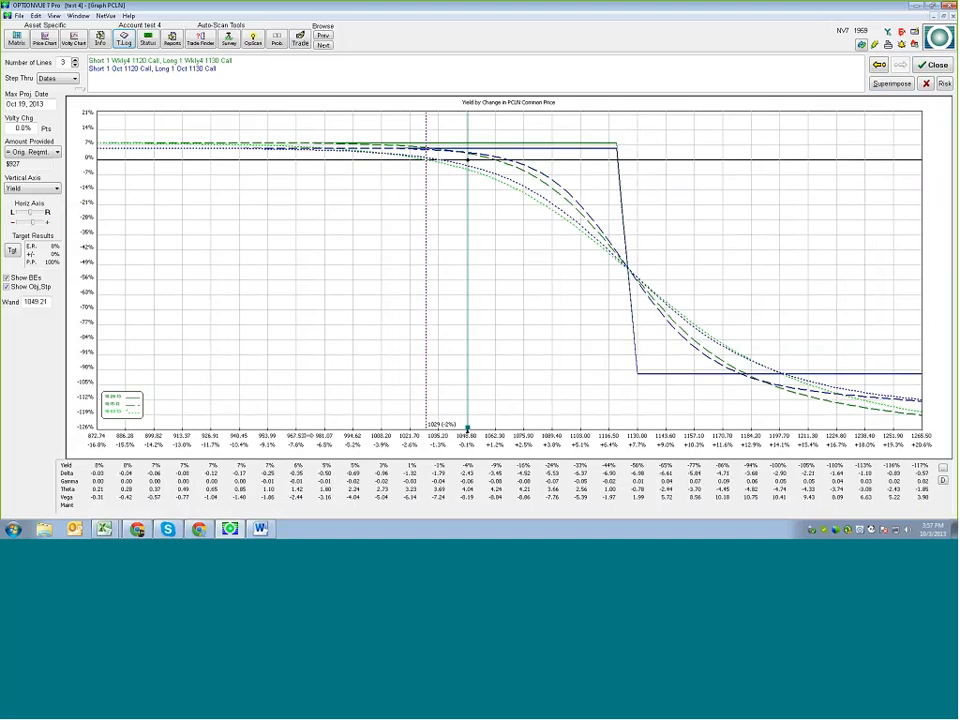
pyautogui.scroll(-2, 258, 438)
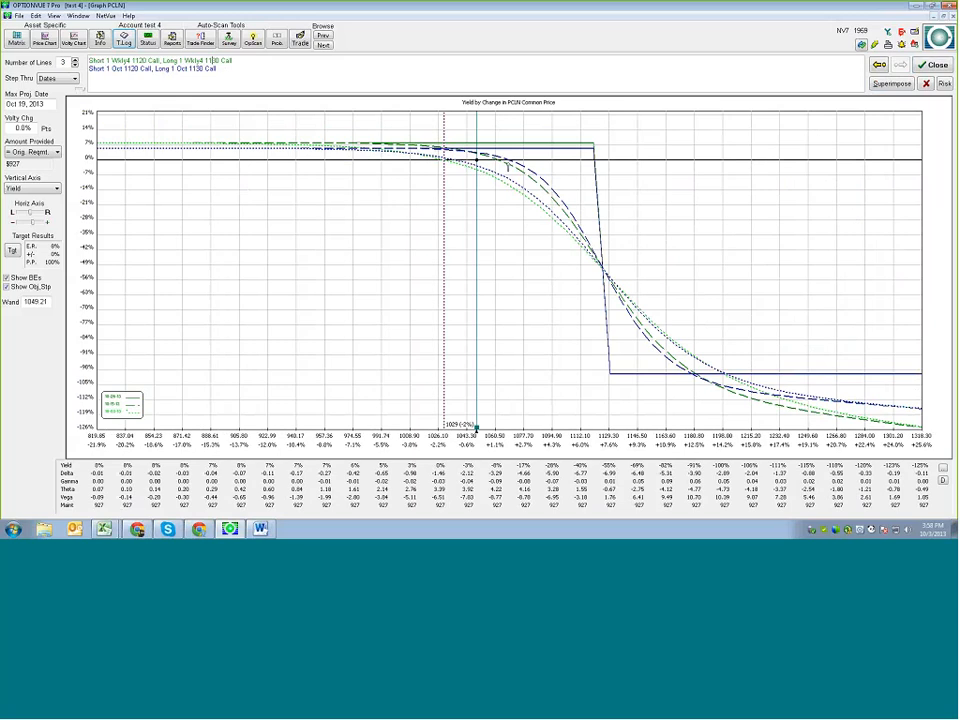
# Close the comparison graph and switch the analyzed expiration between OCT and WKLY4, ending on WKLY4.
pyautogui.click(937, 67)
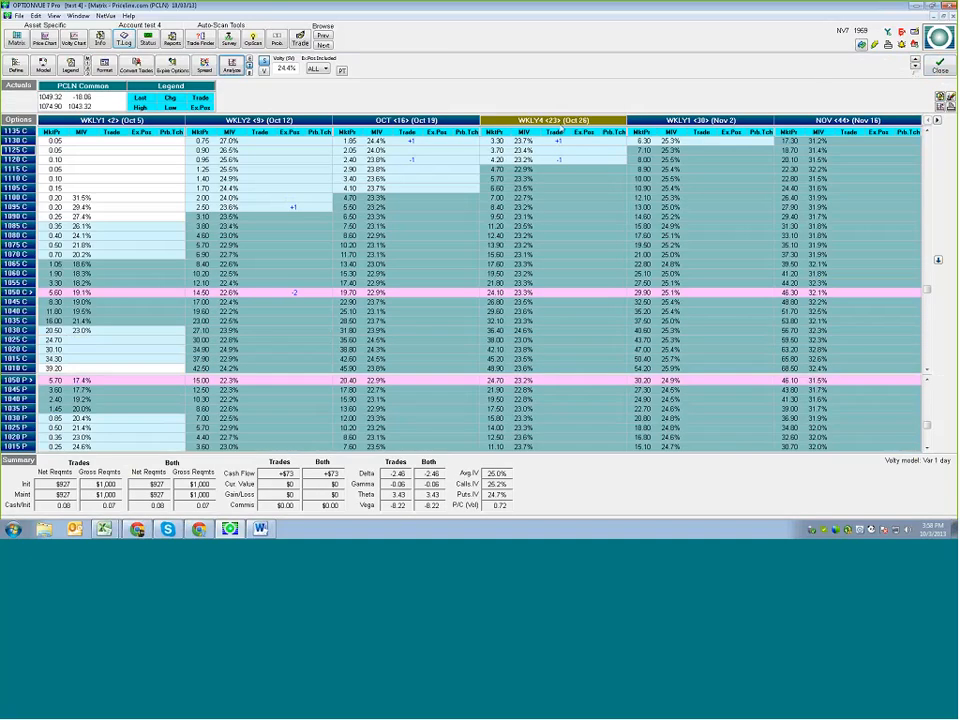
pyautogui.click(424, 121)
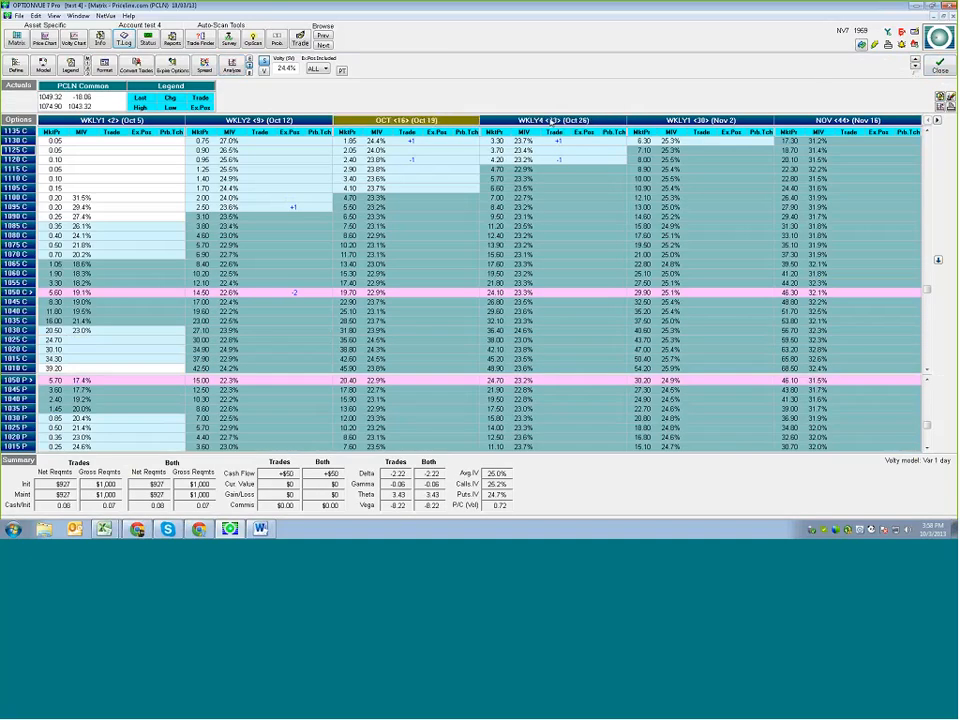
pyautogui.click(552, 121)
pyautogui.click(430, 121)
pyautogui.click(564, 121)
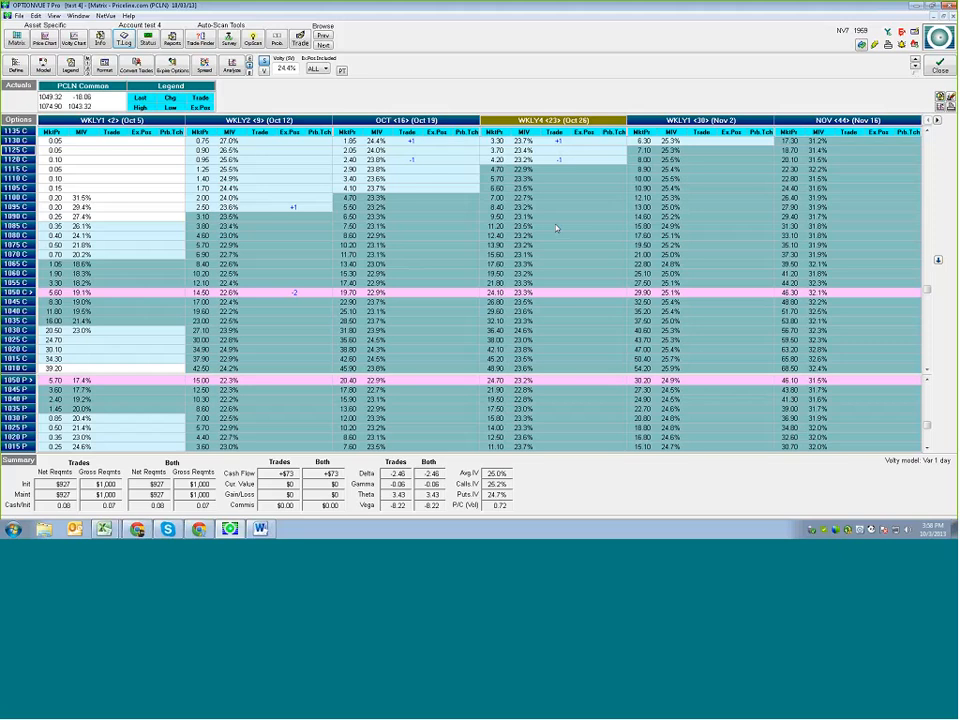
# Clear the proposed OCT and WKLY4 call spread trades from the PCLN matrix.
pyautogui.click(948, 98)
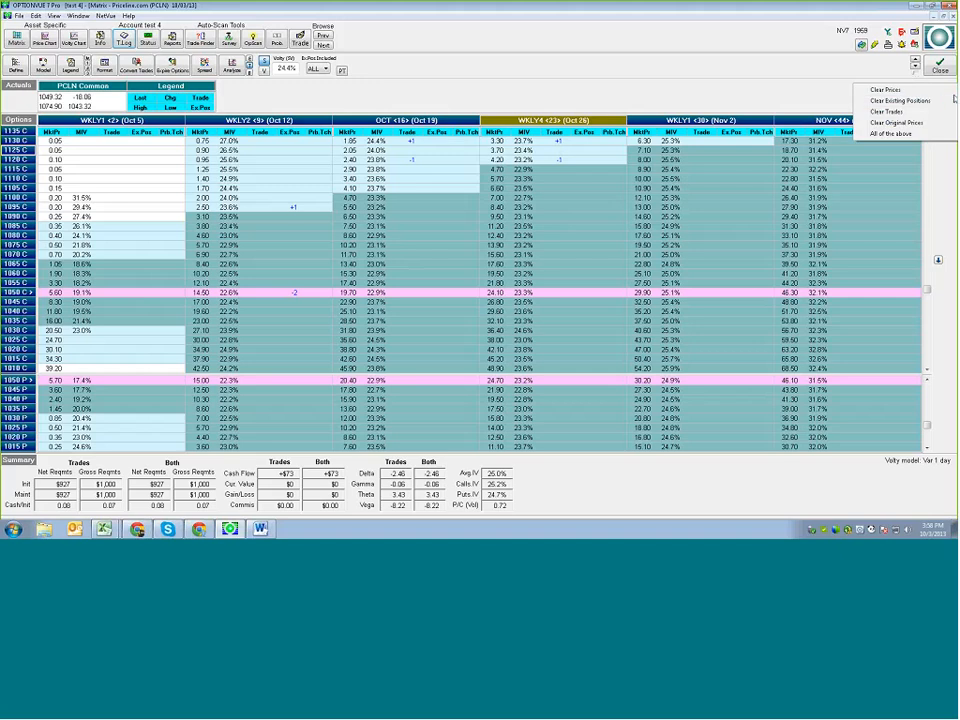
pyautogui.click(922, 113)
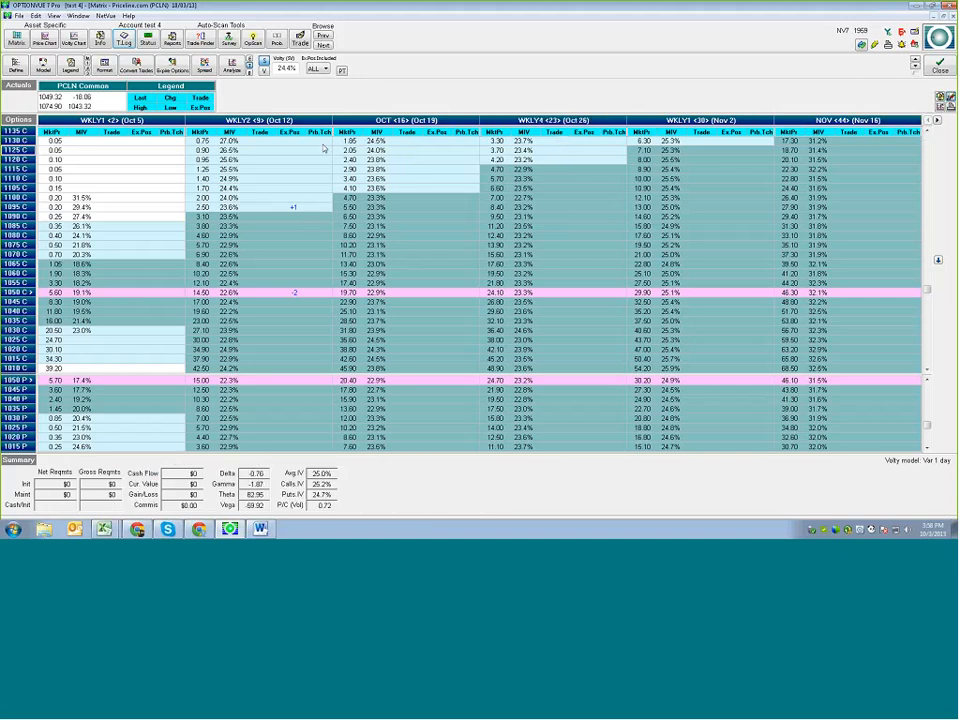
# Examine the existing WKLY2 call positions across the strikes of the PCLN matrix.
pyautogui.click(927, 131)
pyautogui.click(927, 131)
pyautogui.click(927, 131)
pyautogui.click(927, 131)
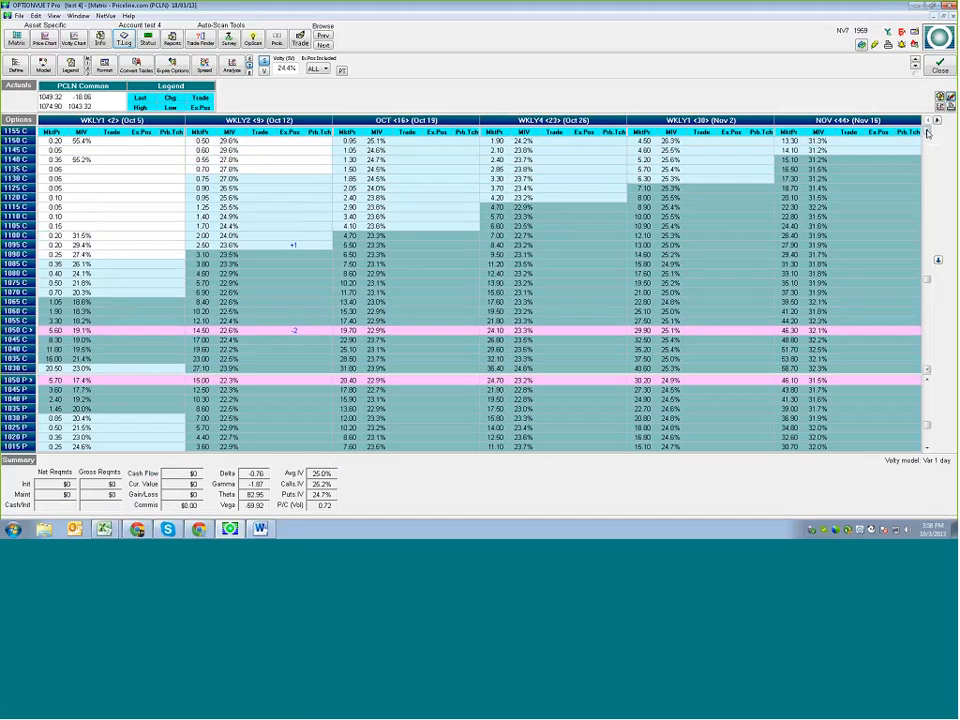
pyautogui.click(927, 371)
pyautogui.click(927, 371)
pyautogui.click(927, 371)
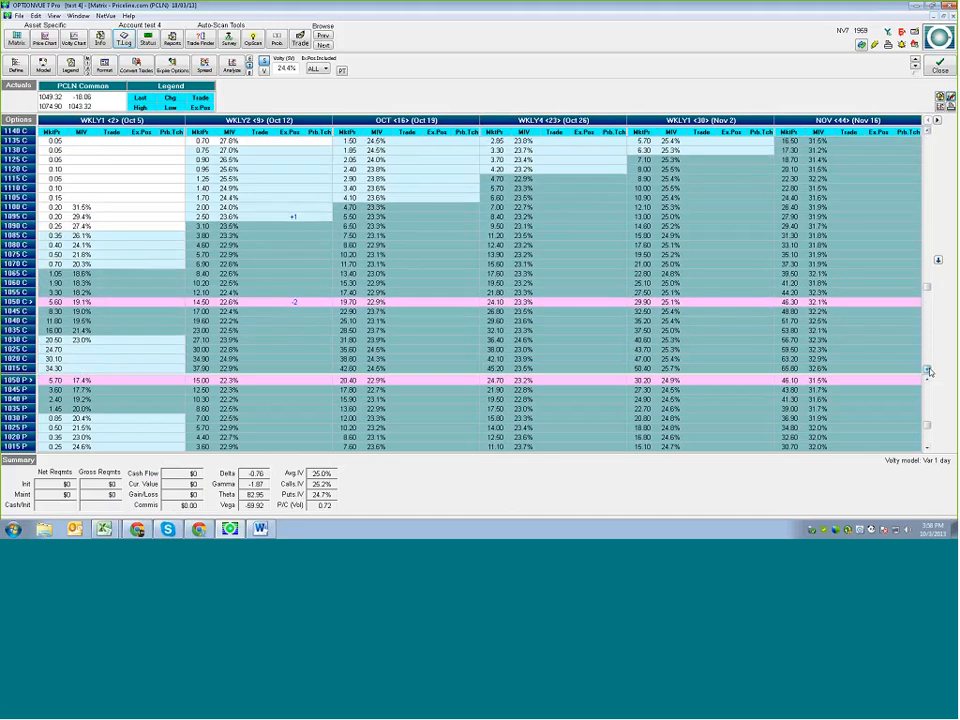
pyautogui.click(927, 371)
pyautogui.click(927, 371)
pyautogui.click(927, 371)
pyautogui.click(927, 371)
pyautogui.click(927, 371)
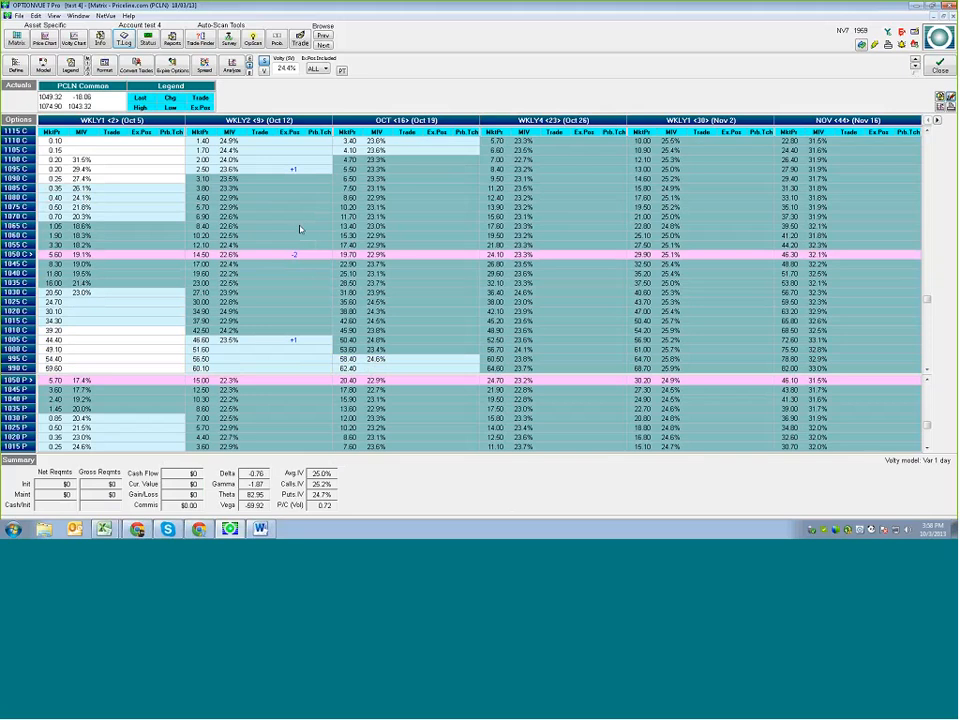
# Review the three PCLN WKLY2 call transactions in the account's transaction log and close the log.
pyautogui.click(123, 38)
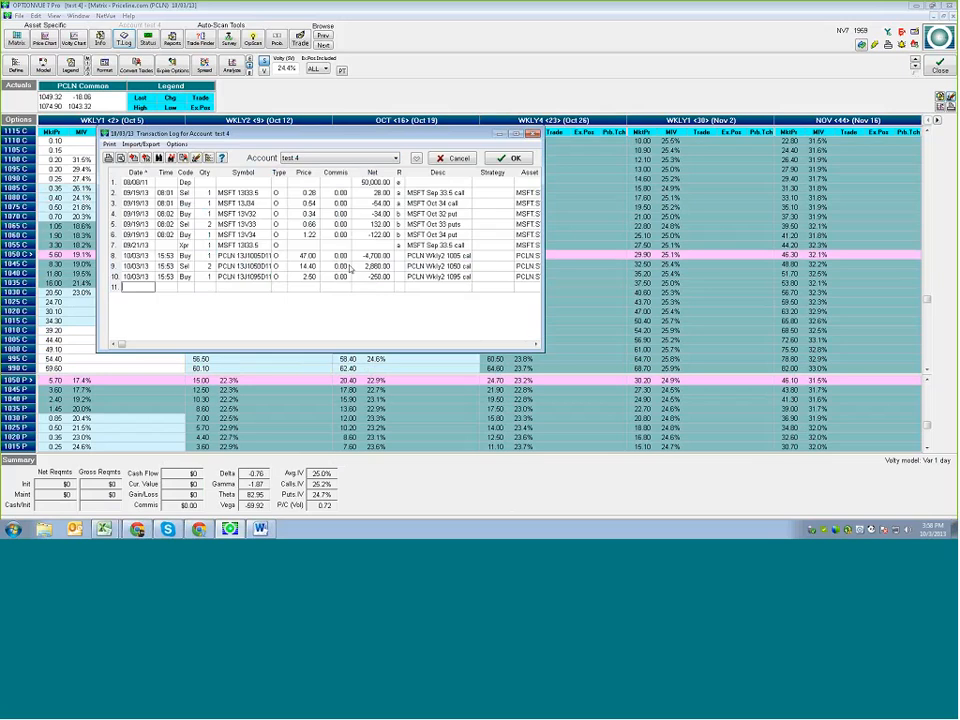
pyautogui.click(146, 260)
pyautogui.click(146, 260)
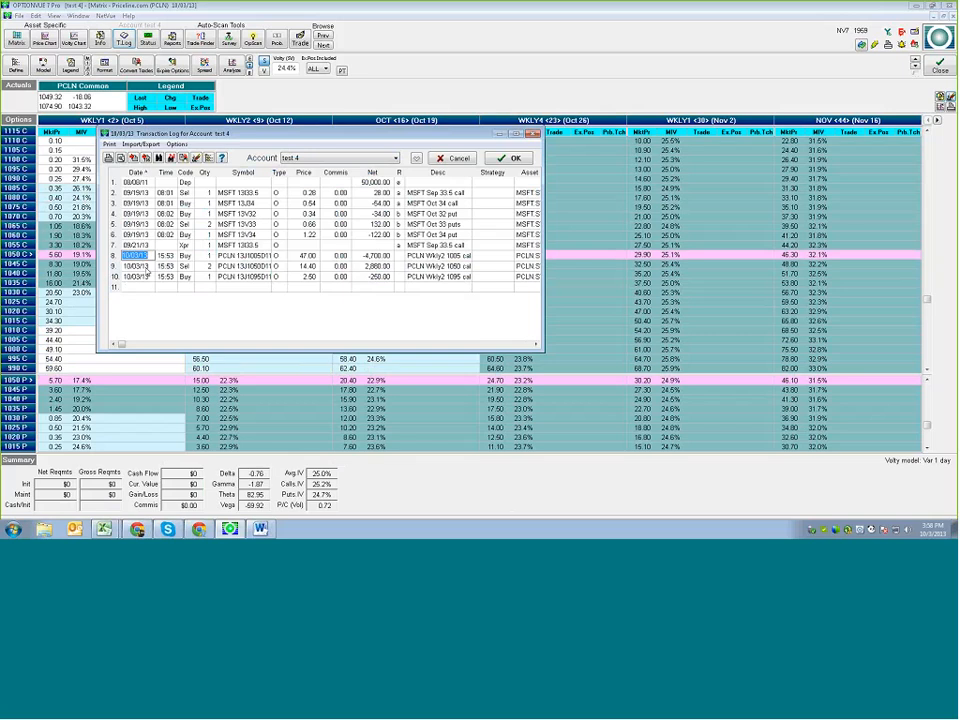
pyautogui.click(146, 268)
pyautogui.click(147, 275)
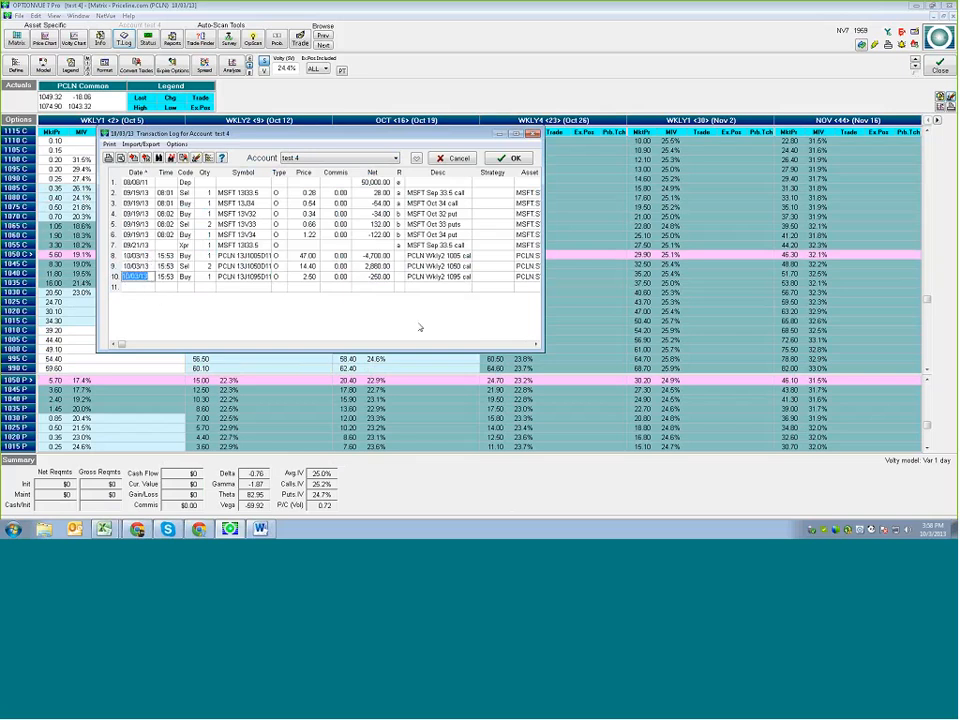
pyautogui.click(504, 163)
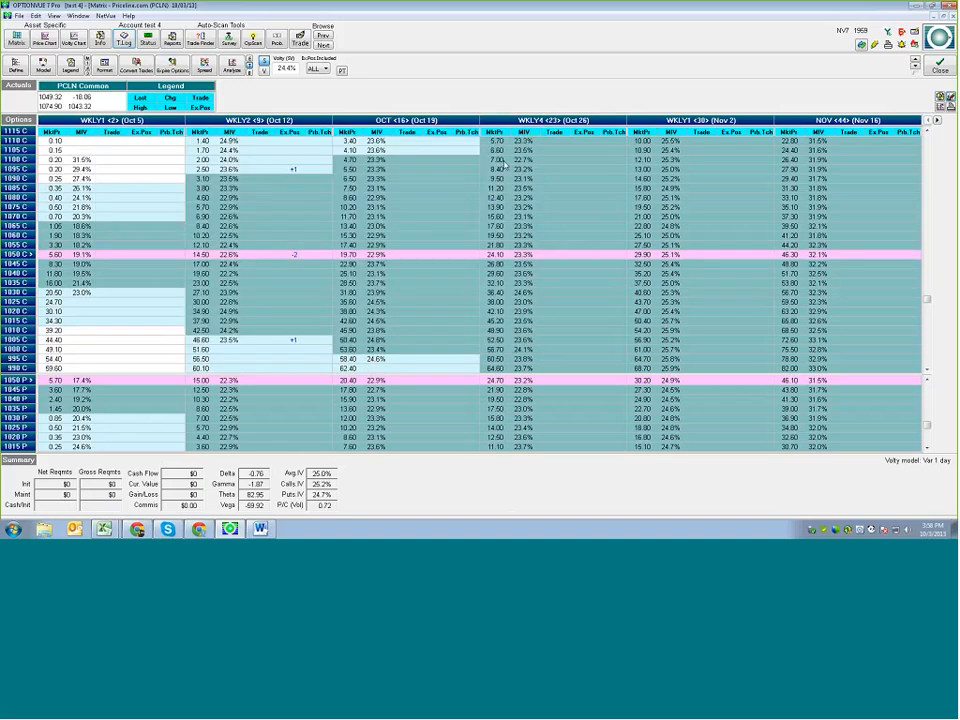
# Open the TSLA matrix in place of PCLN and enter an OCT call spread with -1 at the 190 strike and +1 at 205.
pyautogui.click(940, 66)
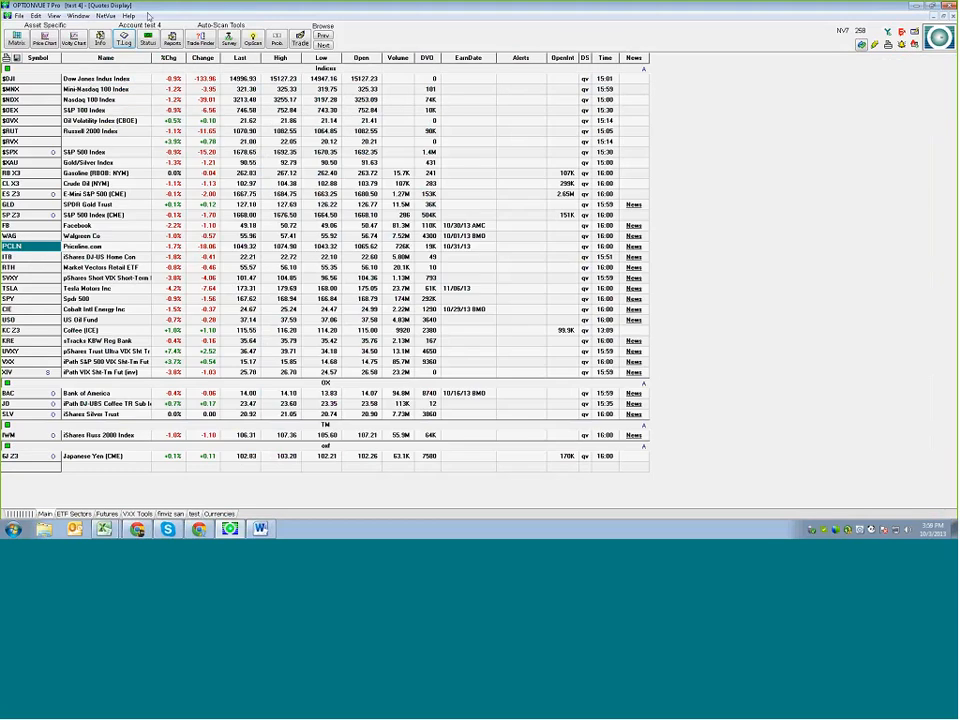
pyautogui.doubleClick(38, 291)
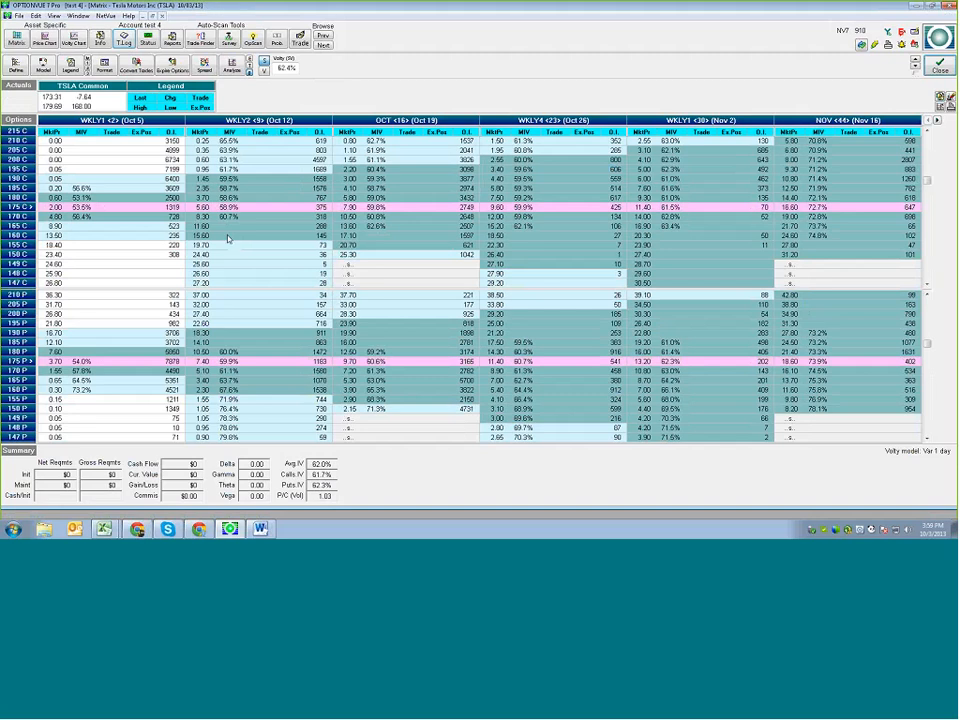
pyautogui.click(415, 159)
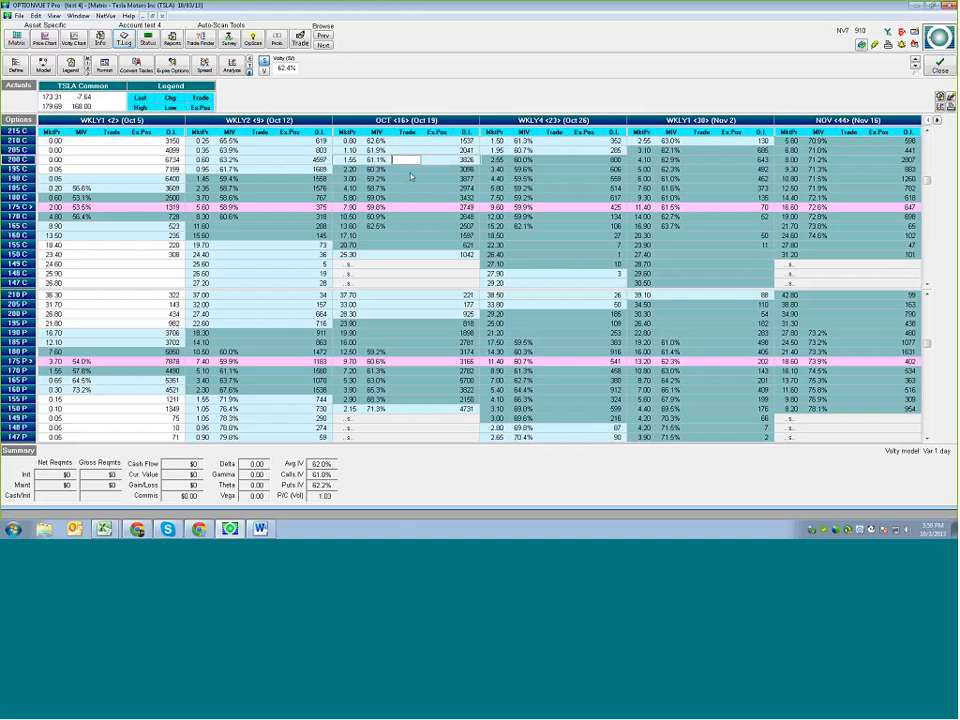
pyautogui.press('Down')
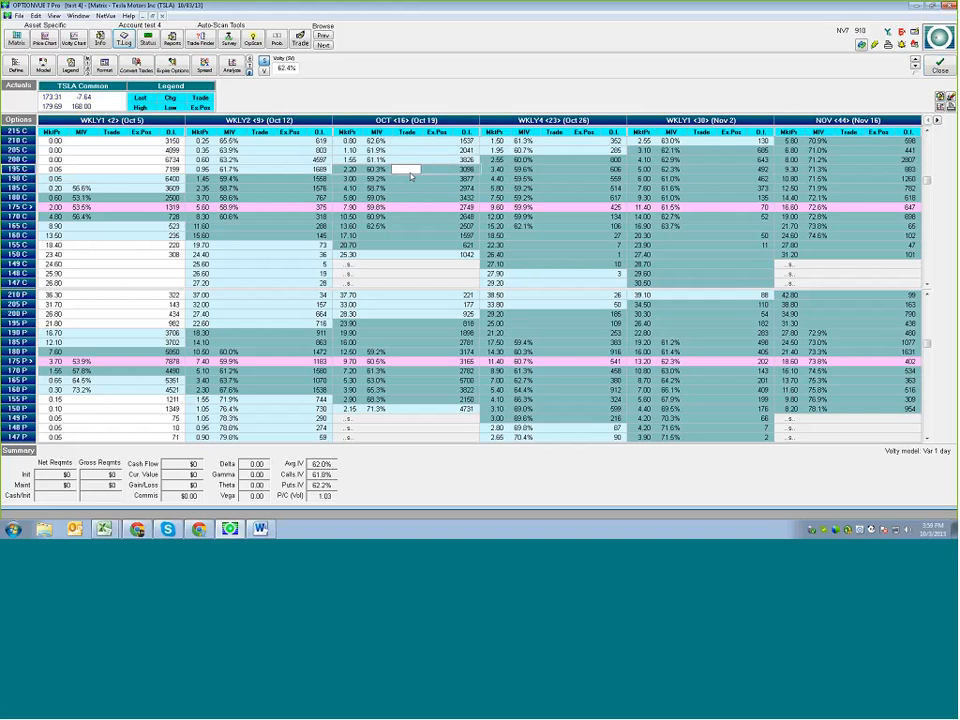
pyautogui.press('Down')
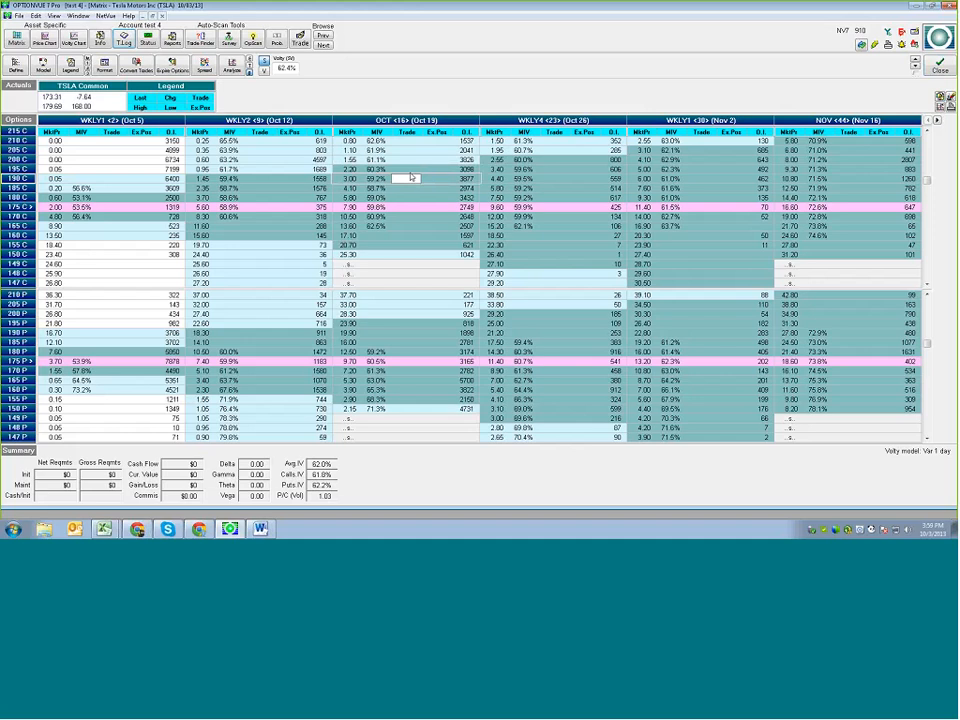
pyautogui.write('-1')
pyautogui.press('Up')
pyautogui.press('Up')
pyautogui.press('Up')
pyautogui.write('+1')
pyautogui.press('Down')
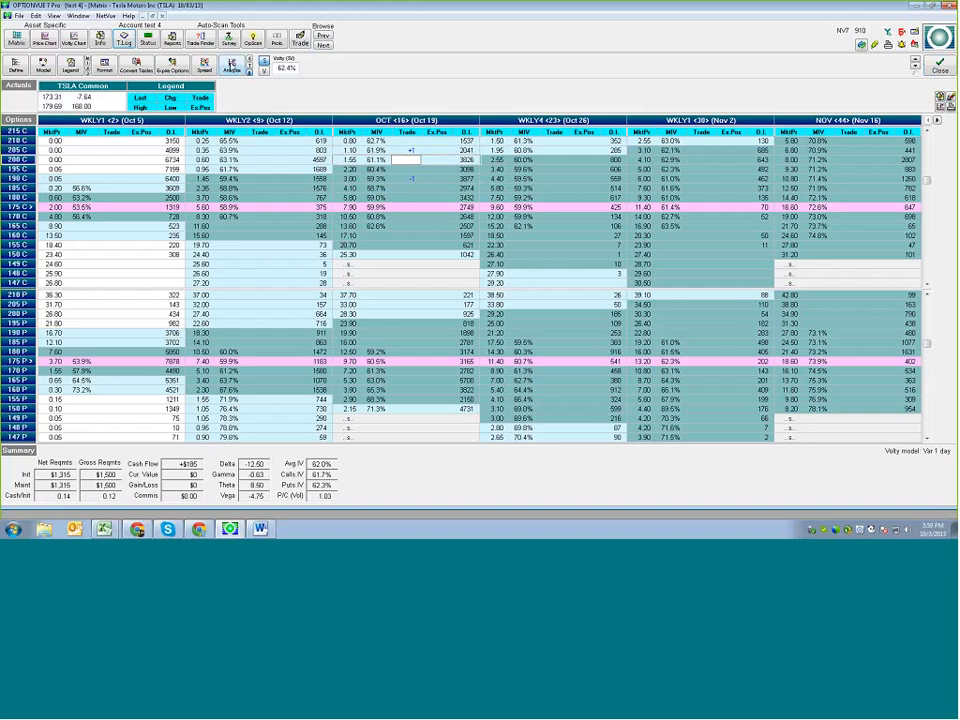
# Graph the TSLA OCT 190/205 call spread and examine its break-evens on different date lines, moving the wand to 173.29.
pyautogui.click(231, 66)
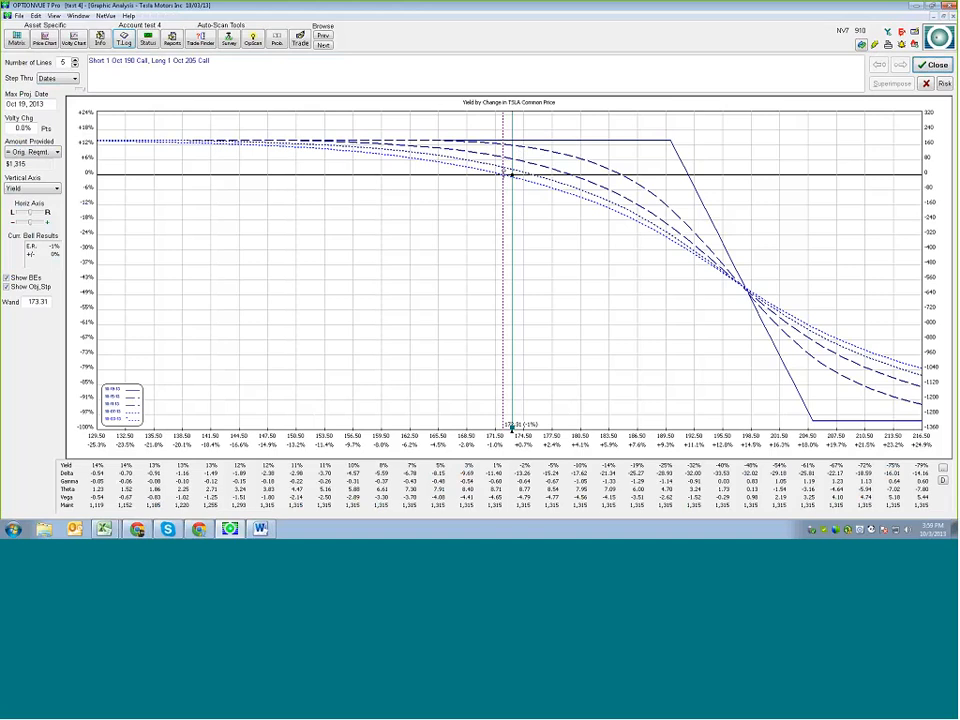
pyautogui.click(496, 169)
pyautogui.click(496, 159)
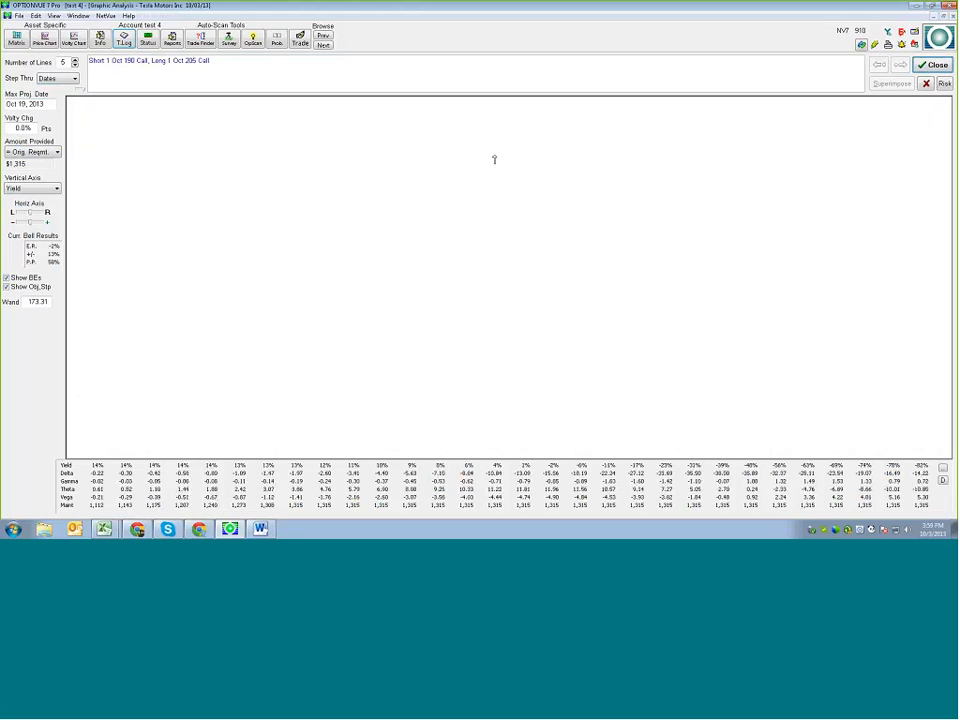
pyautogui.click(504, 147)
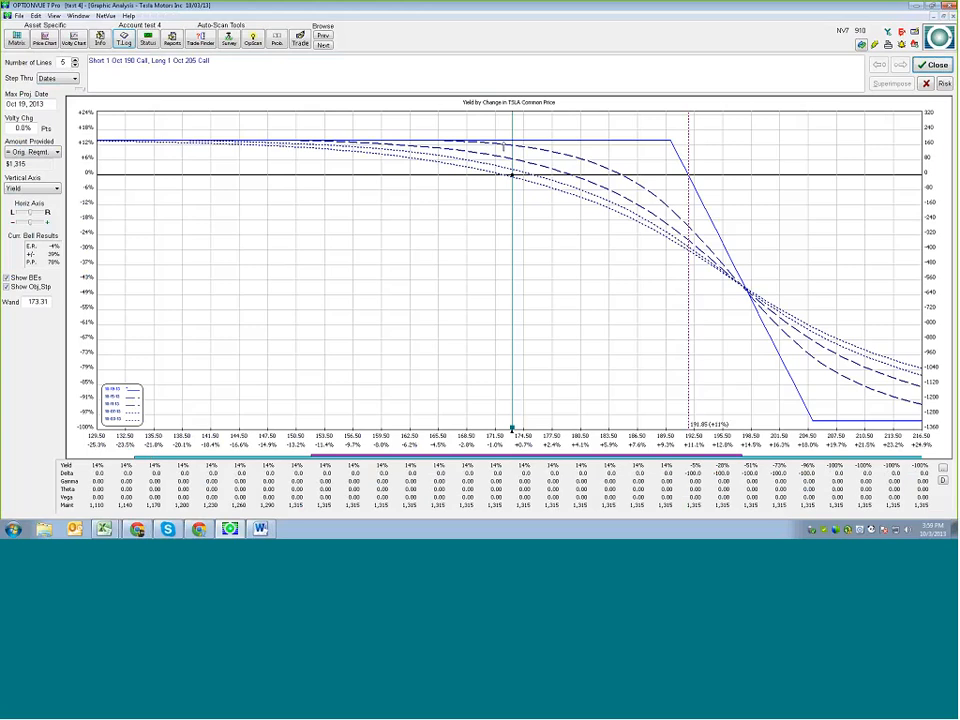
pyautogui.click(498, 147)
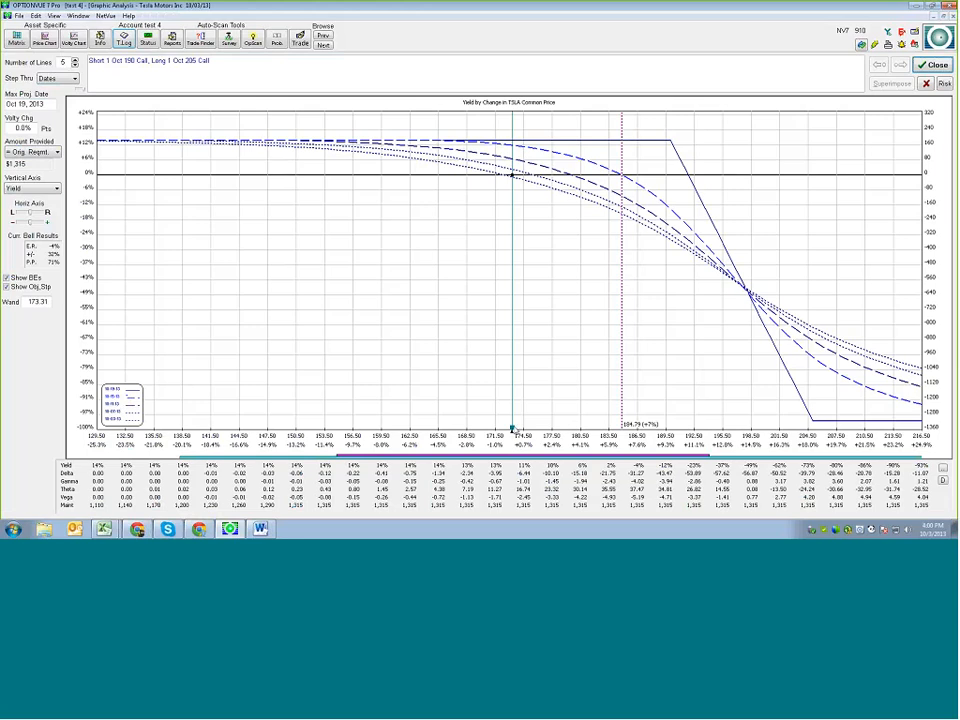
pyautogui.moveTo(513, 429)
pyautogui.mouseDown()
pyautogui.moveTo(434, 428)
pyautogui.moveTo(513, 426)
pyautogui.mouseUp()
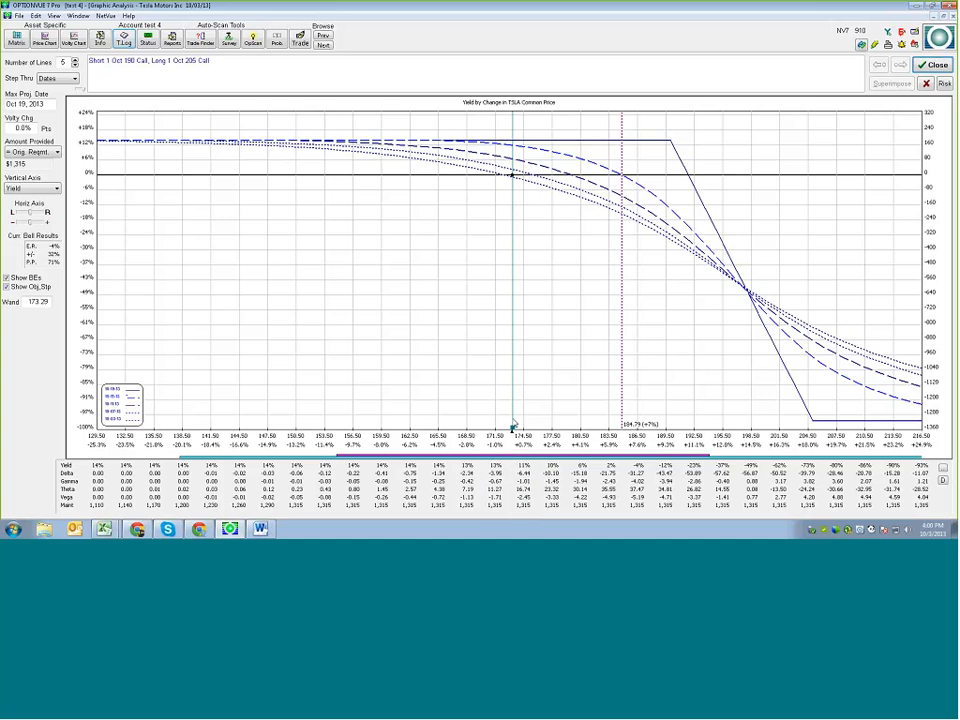
# Convert the TSLA trades to existing positions and set their logged prices to 3.01 for the 190 call and 1.12 for the 205 call.
pyautogui.click(938, 65)
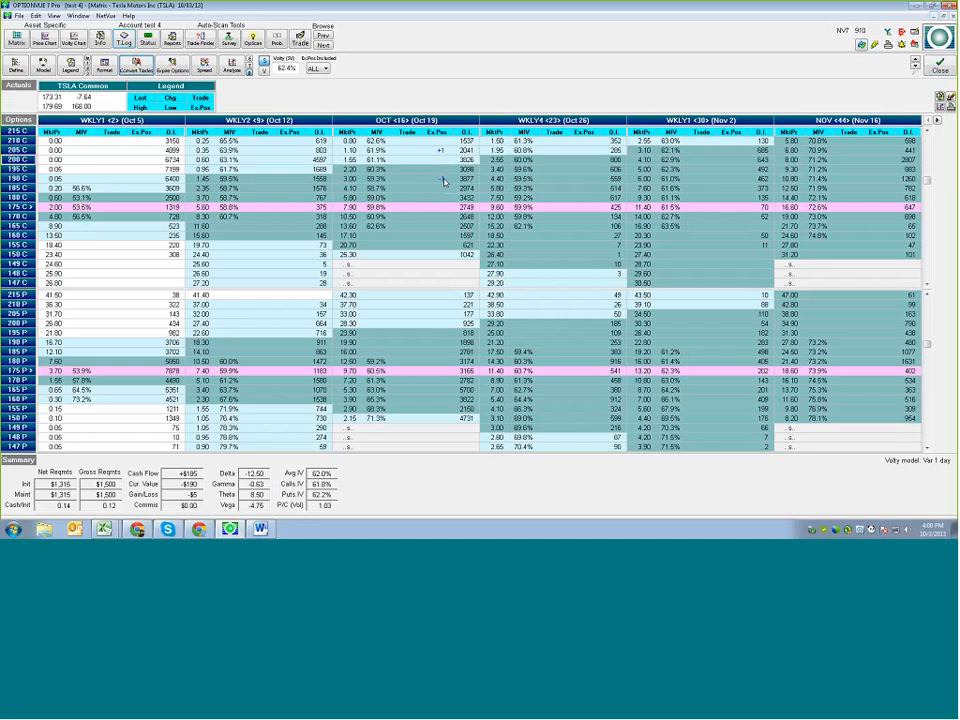
pyautogui.click(123, 38)
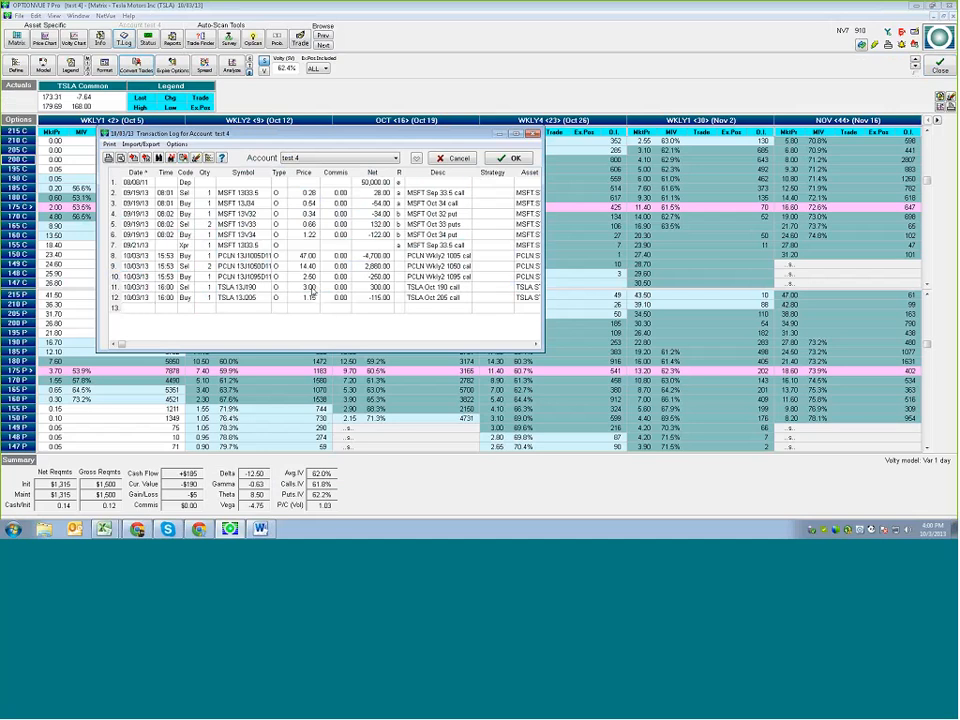
pyautogui.click(310, 288)
pyautogui.write('3.01')
pyautogui.press('Down')
pyautogui.write('1.12')
pyautogui.press('Return')
# Set the commission of both TSLA call transactions to 3.00 and save the transaction log.
pyautogui.click(343, 288)
pyautogui.write('3')
pyautogui.press('Return')
pyautogui.click(342, 298)
pyautogui.write('3')
pyautogui.press('Up')
pyautogui.click(344, 277)
pyautogui.click(510, 158)
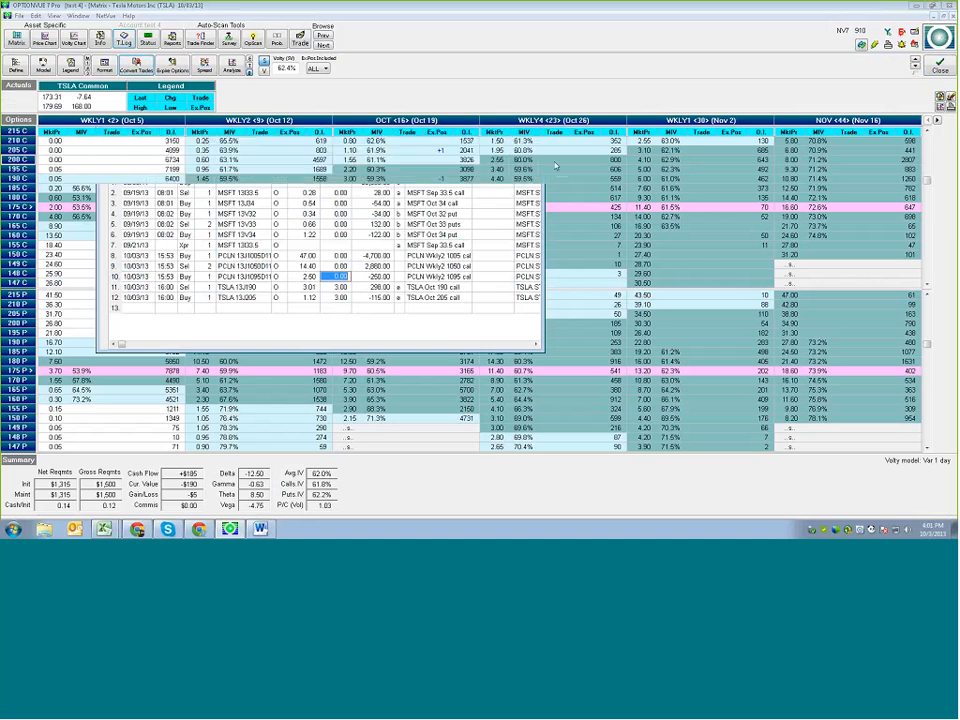
# Graph the existing TSLA OCT 190/205 call spread and return to the matrix.
pyautogui.click(232, 66)
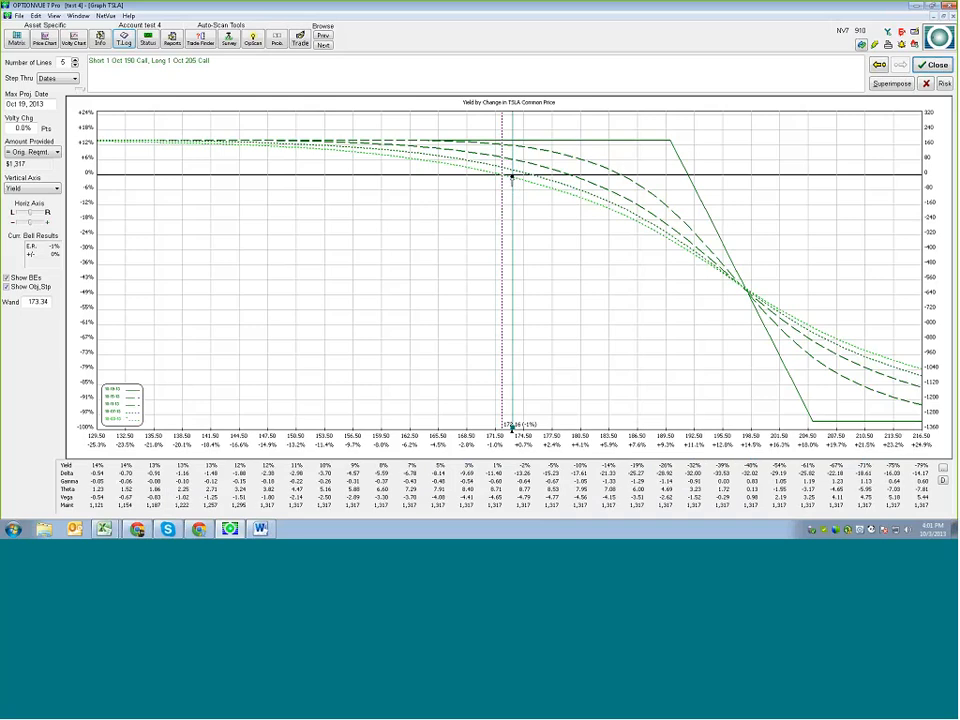
pyautogui.click(934, 67)
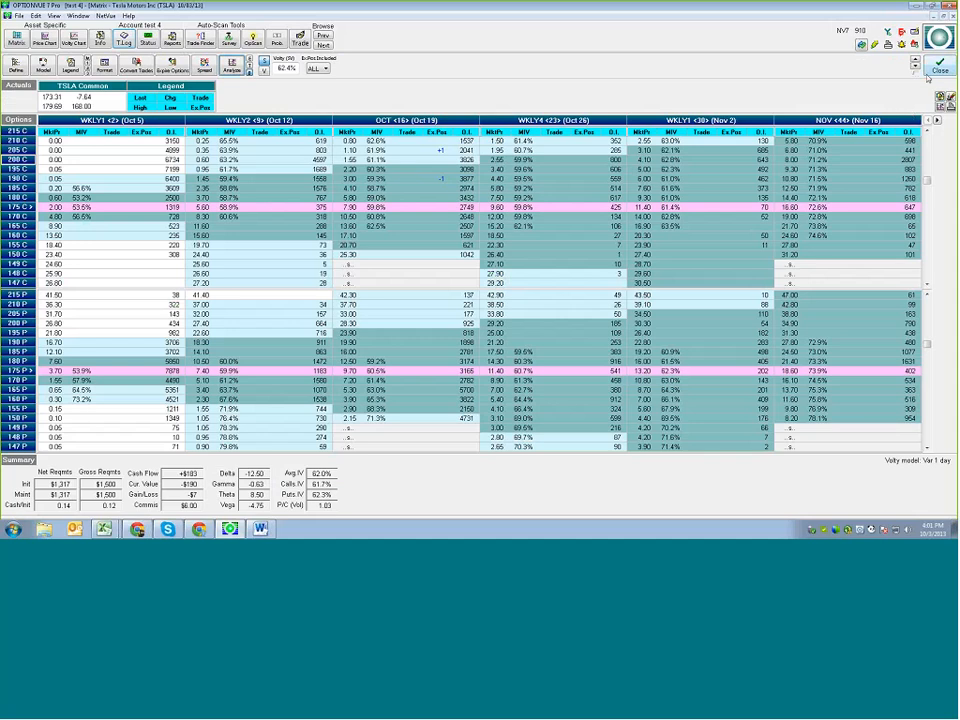
# Restore the TSLA matrix to a floating window showing WKLY2 and OCT, and open a graphic analysis in automatic update mode beside it.
pyautogui.click(944, 17)
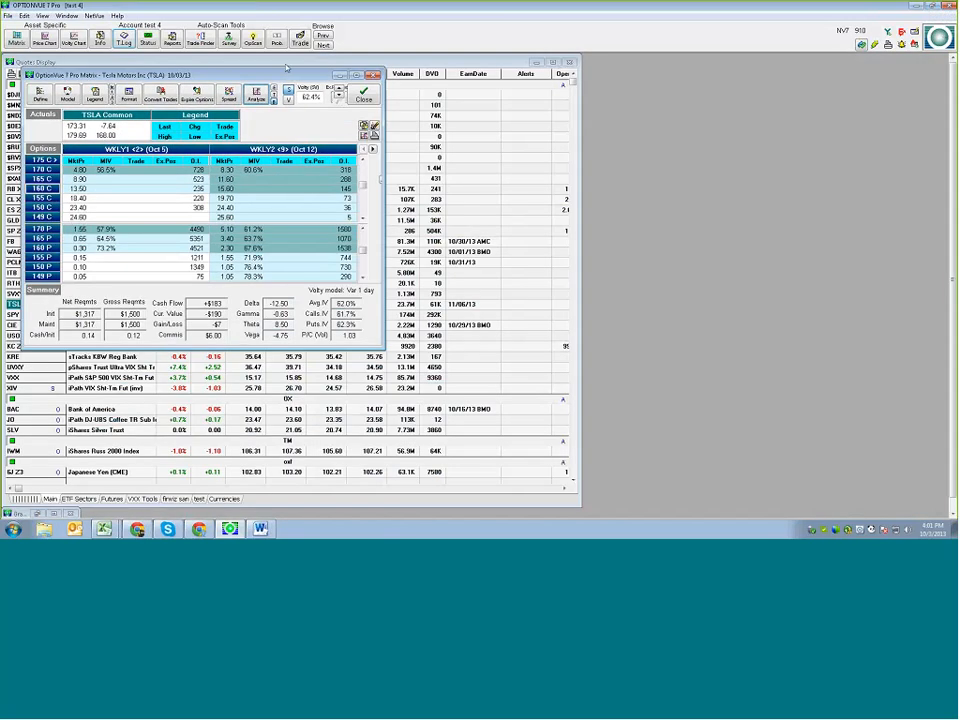
pyautogui.moveTo(287, 68); pyautogui.dragTo(281, 56)
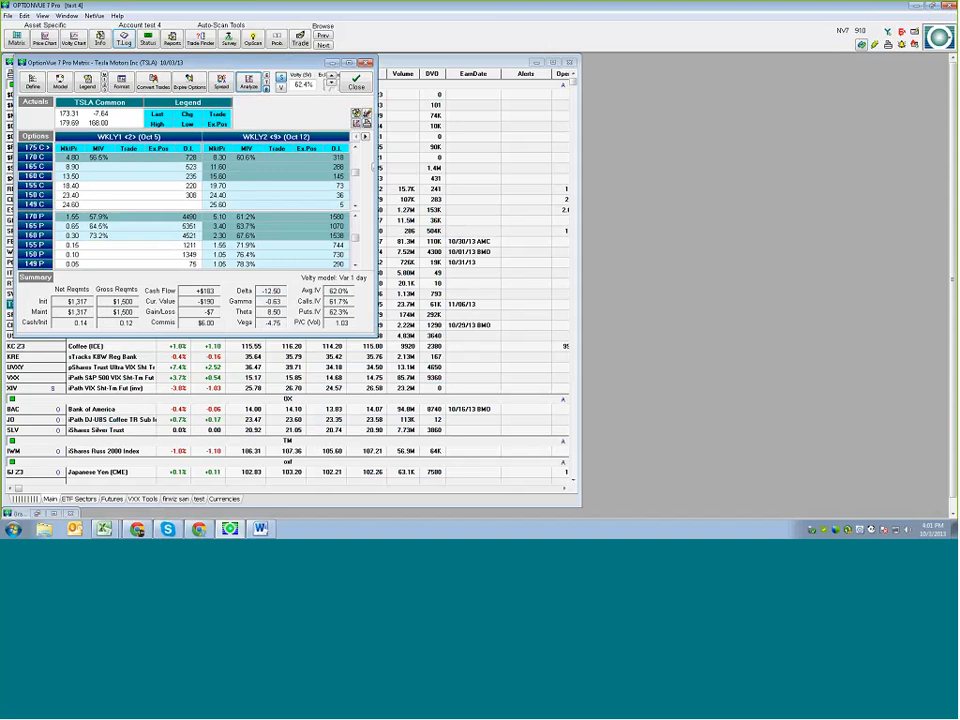
pyautogui.moveTo(377, 332); pyautogui.dragTo(500, 411)
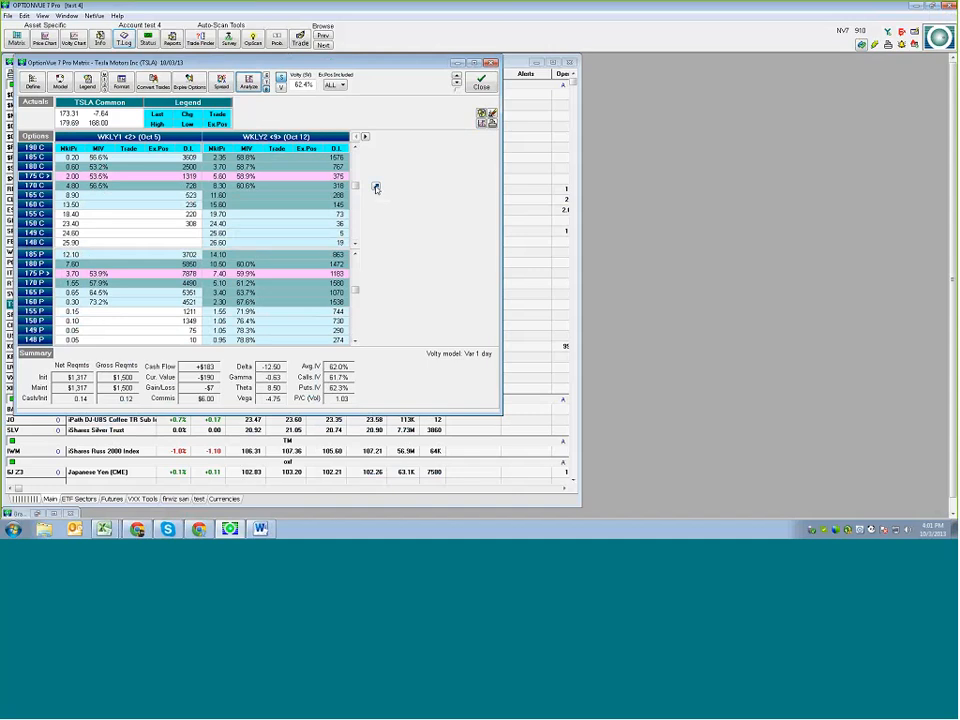
pyautogui.click(376, 188)
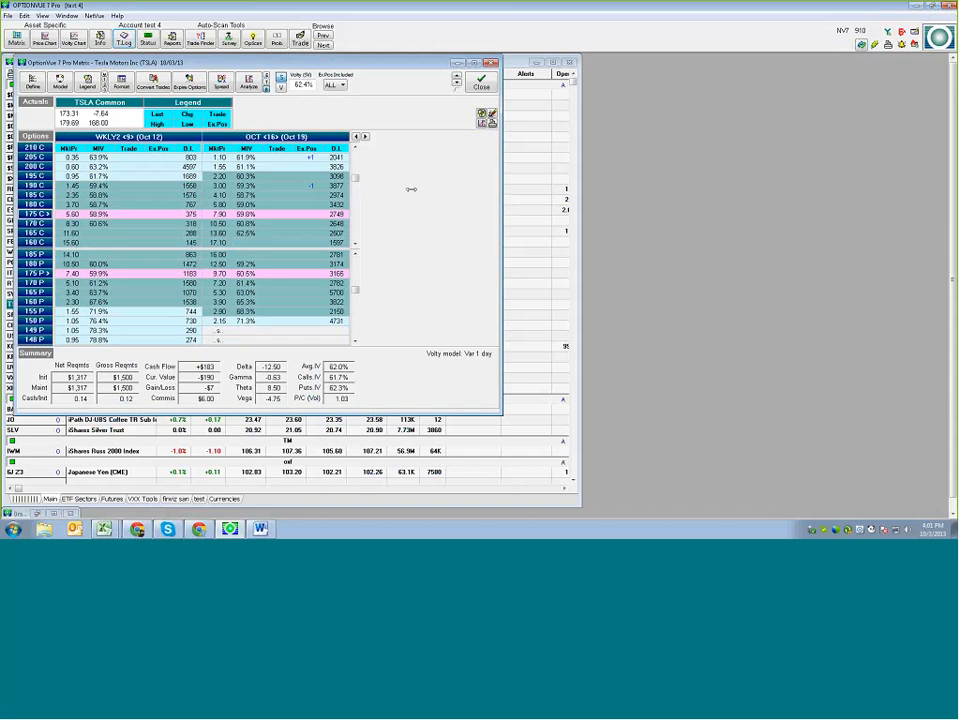
pyautogui.moveTo(503, 196); pyautogui.dragTo(426, 189)
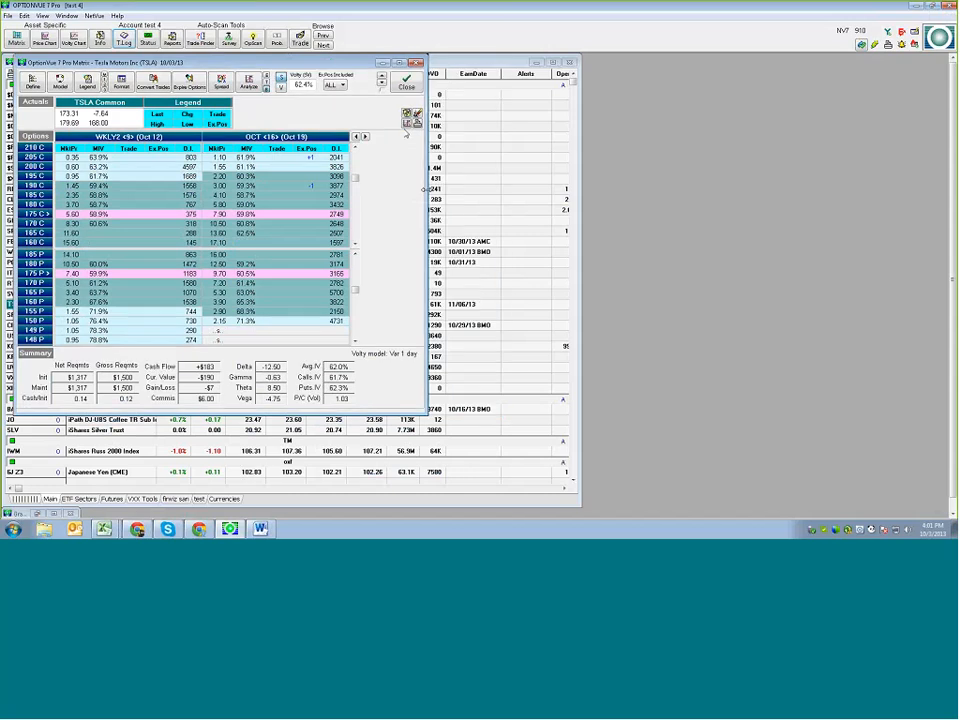
pyautogui.click(408, 116)
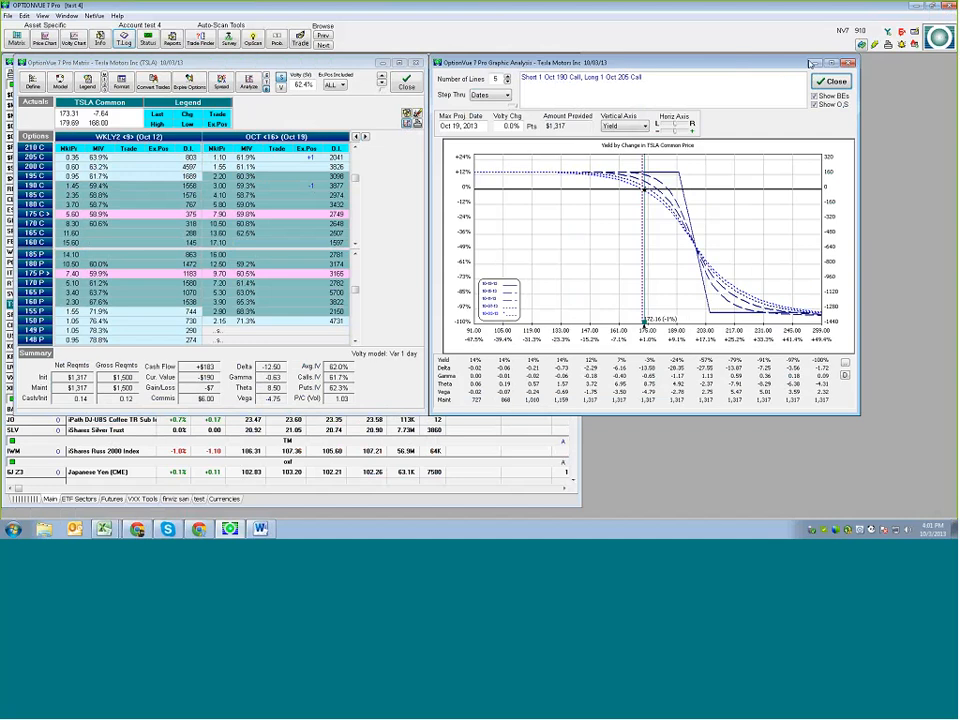
pyautogui.moveTo(811, 63); pyautogui.dragTo(902, 63)
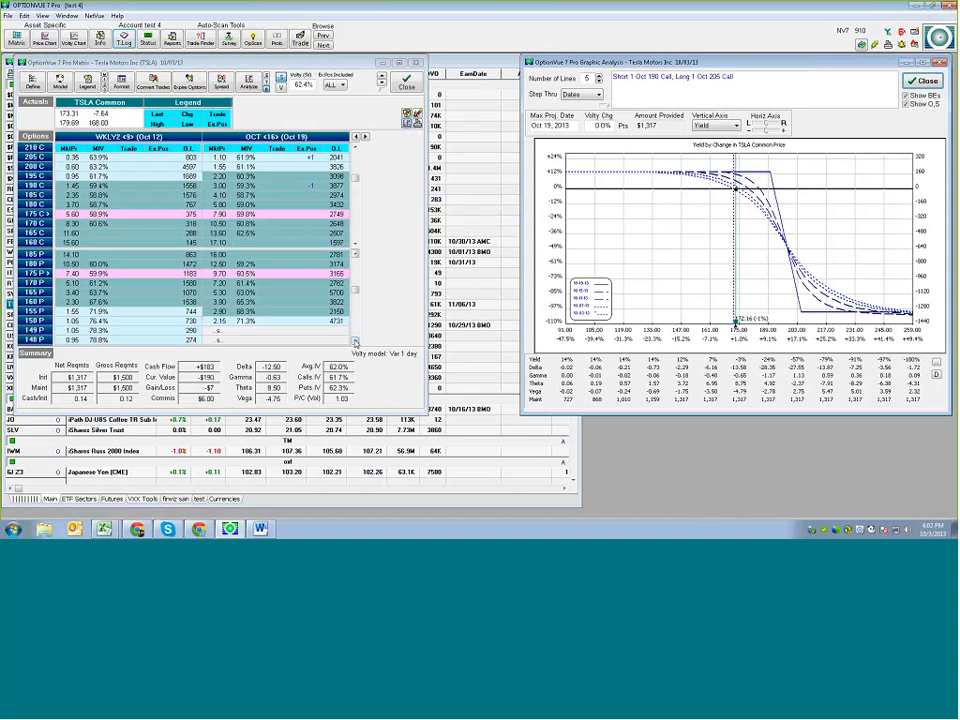
# Enter proposed OCT put trades of +1 at the 150 strike and -1 at the 160 strike.
pyautogui.click(355, 342)
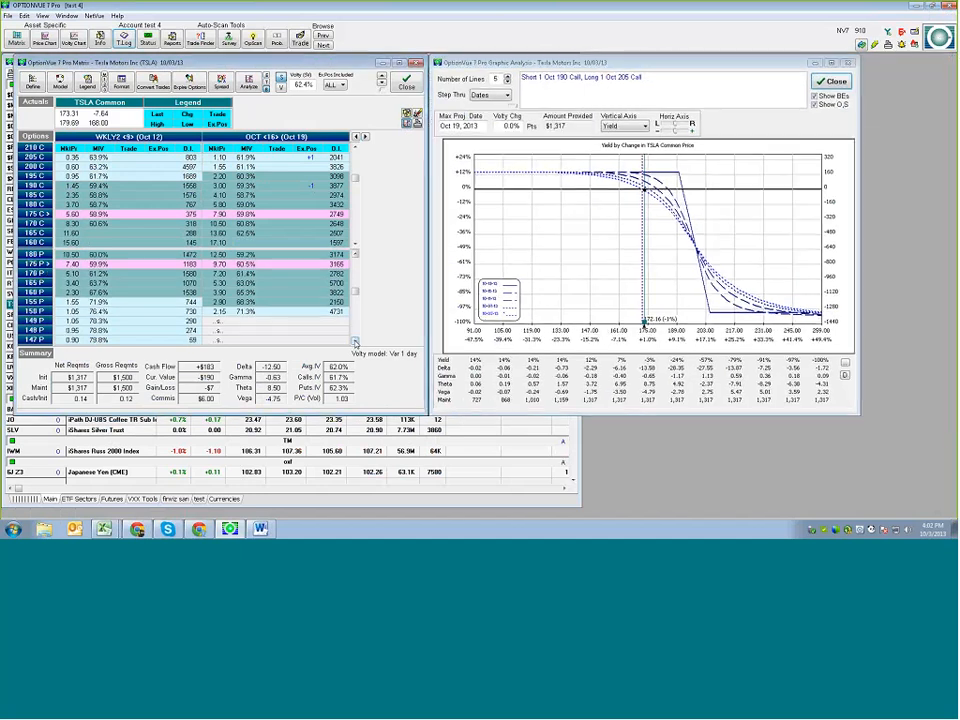
pyautogui.click(286, 314)
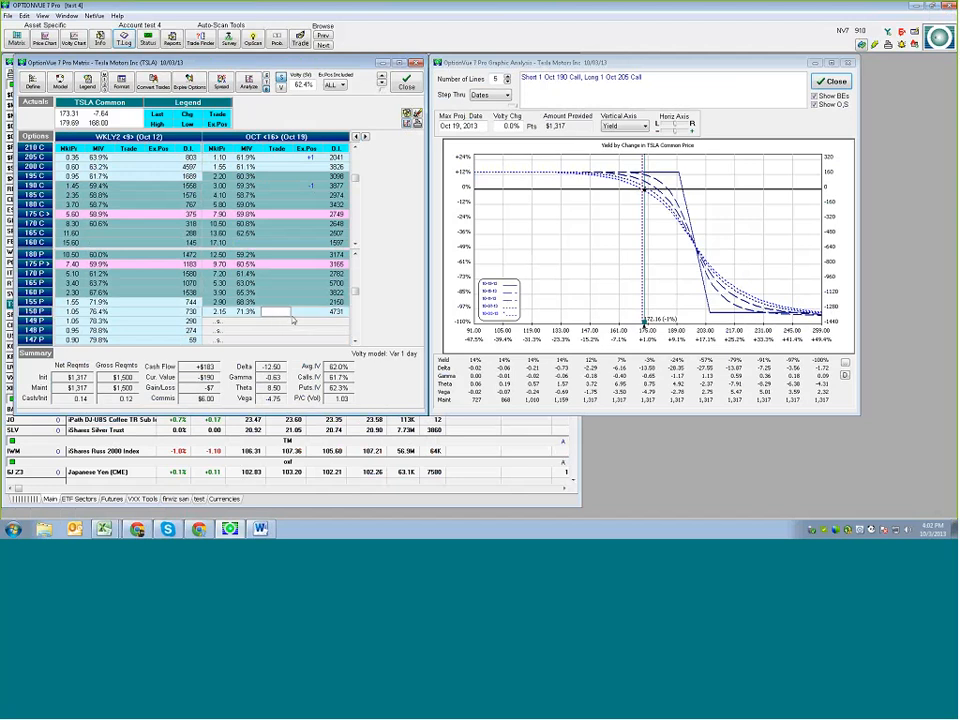
pyautogui.write('1')
pyautogui.press('Return')
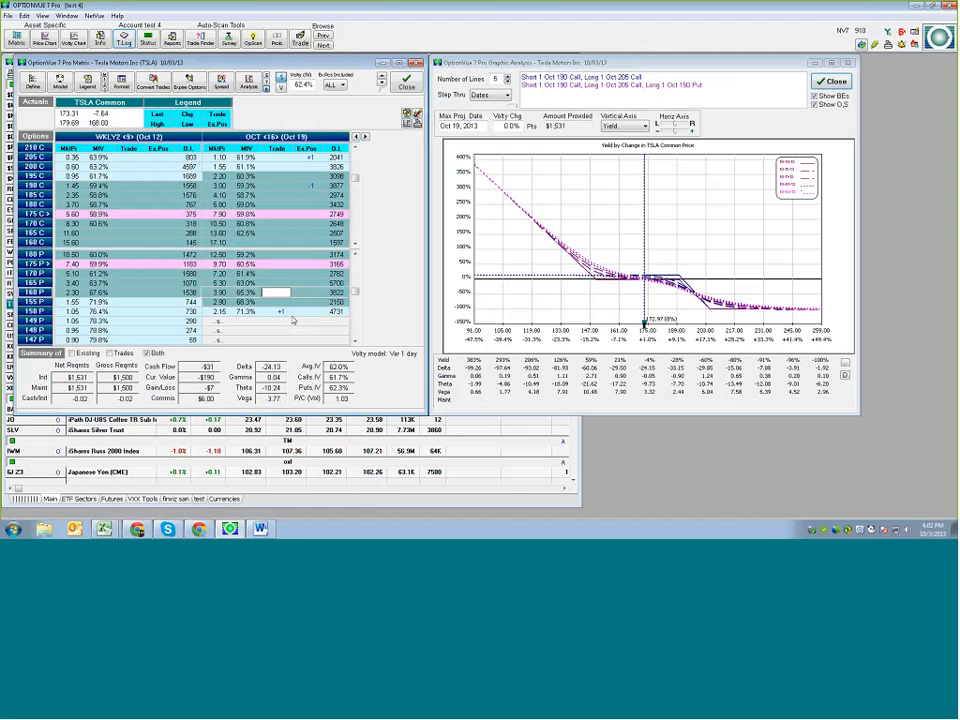
pyautogui.write('-1')
pyautogui.press('Return')
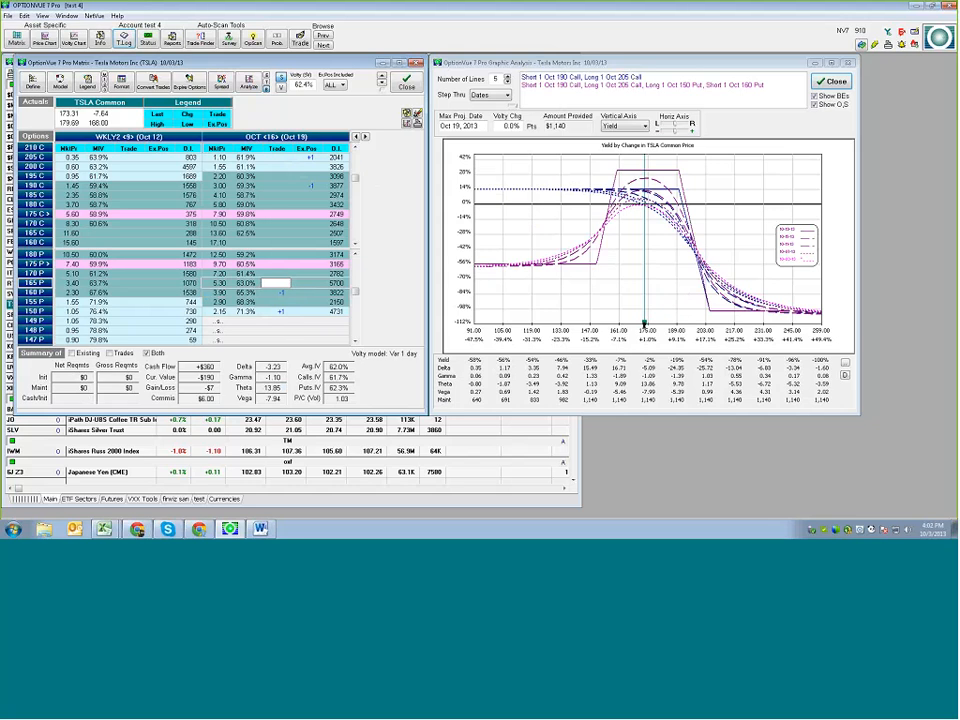
# Compare the existing and combined positions on the graph with the wand at 184.70, and clear the proposed trades.
pyautogui.click(678, 214)
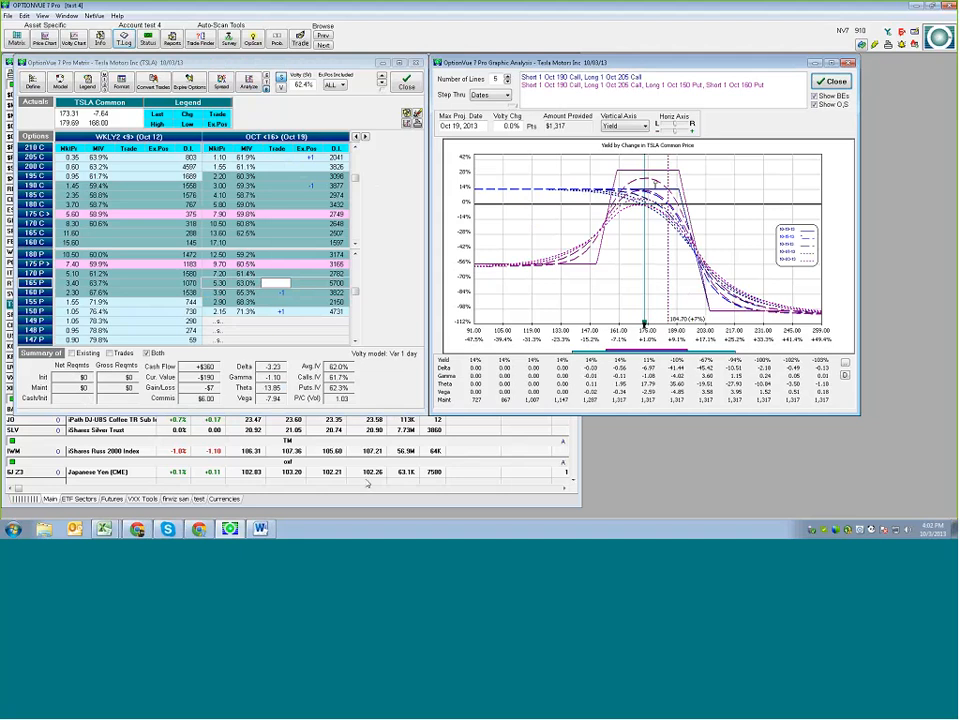
pyautogui.click(417, 117)
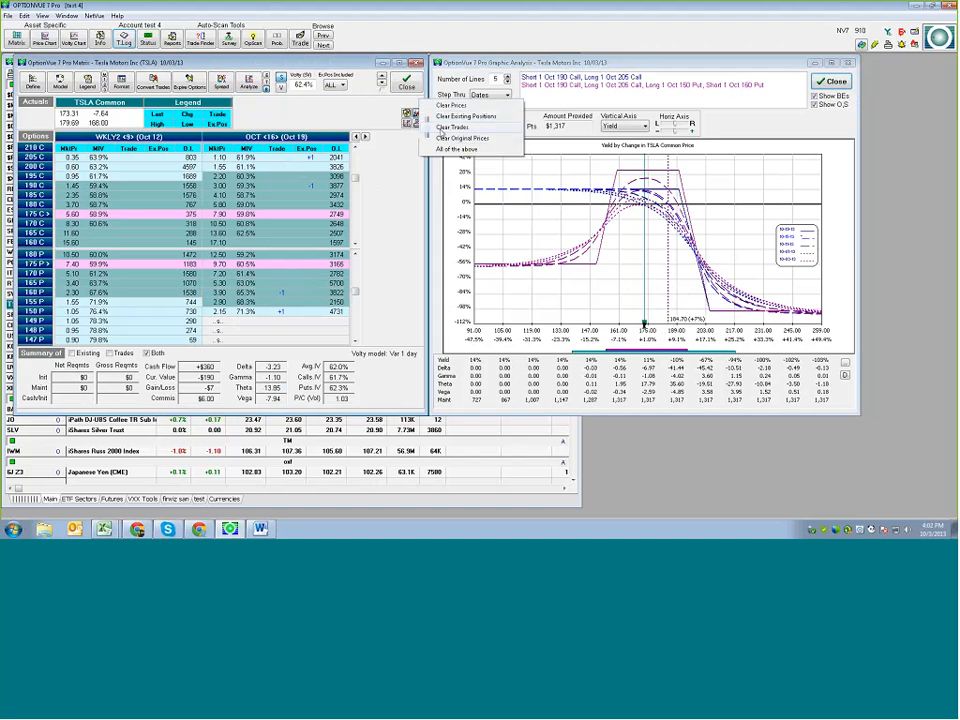
pyautogui.click(441, 129)
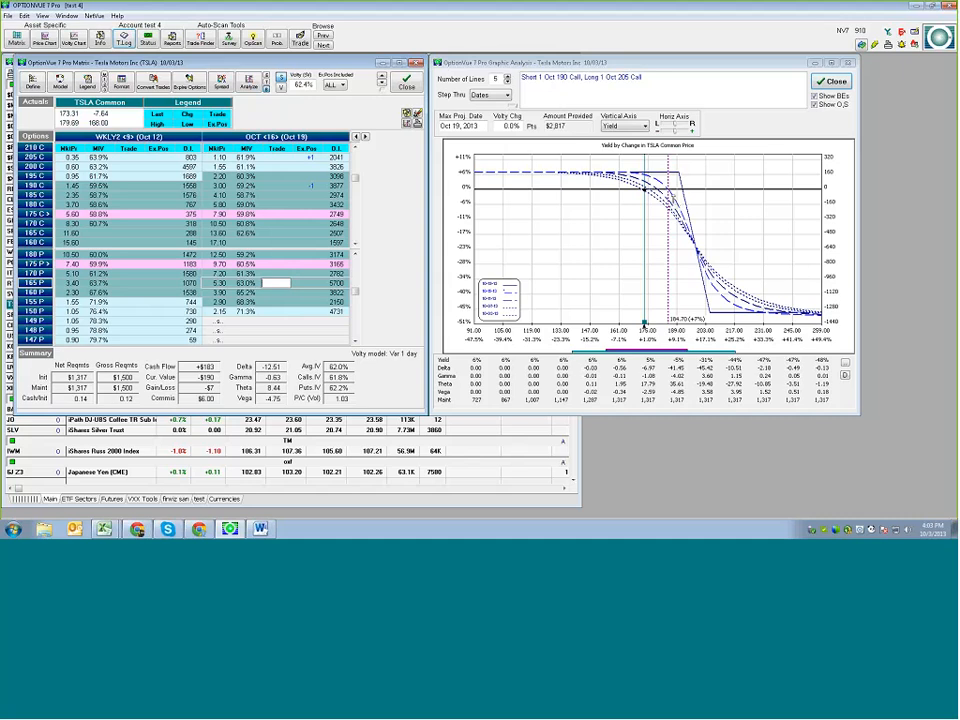
# Enter closing trades for the OCT call spread: +1 at the 190 strike and -1 at the 205 strike.
pyautogui.click(278, 186)
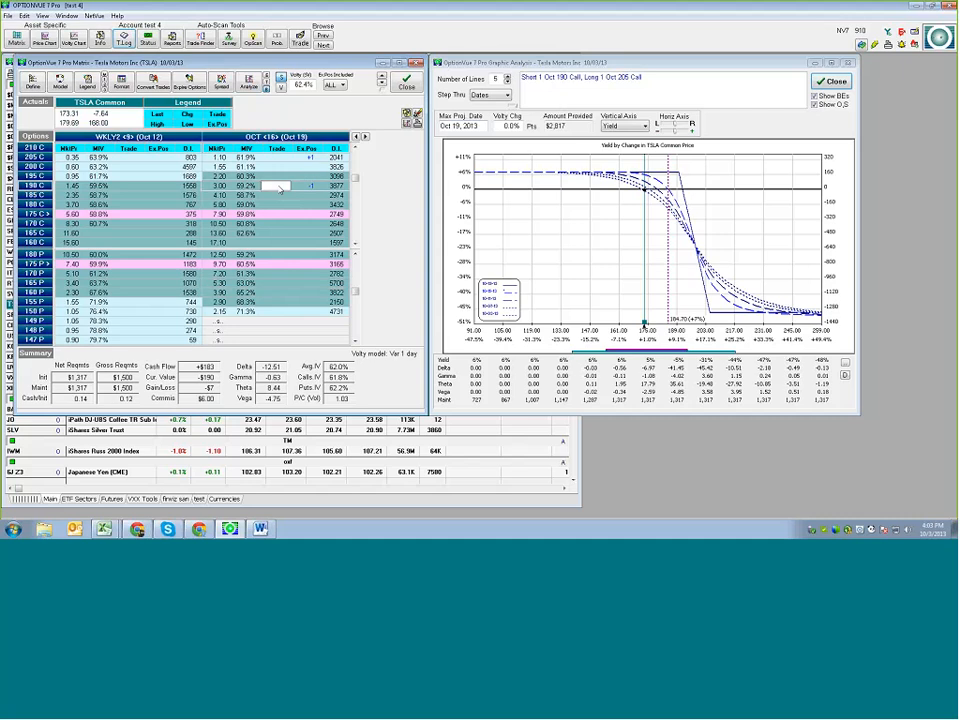
pyautogui.write('1')
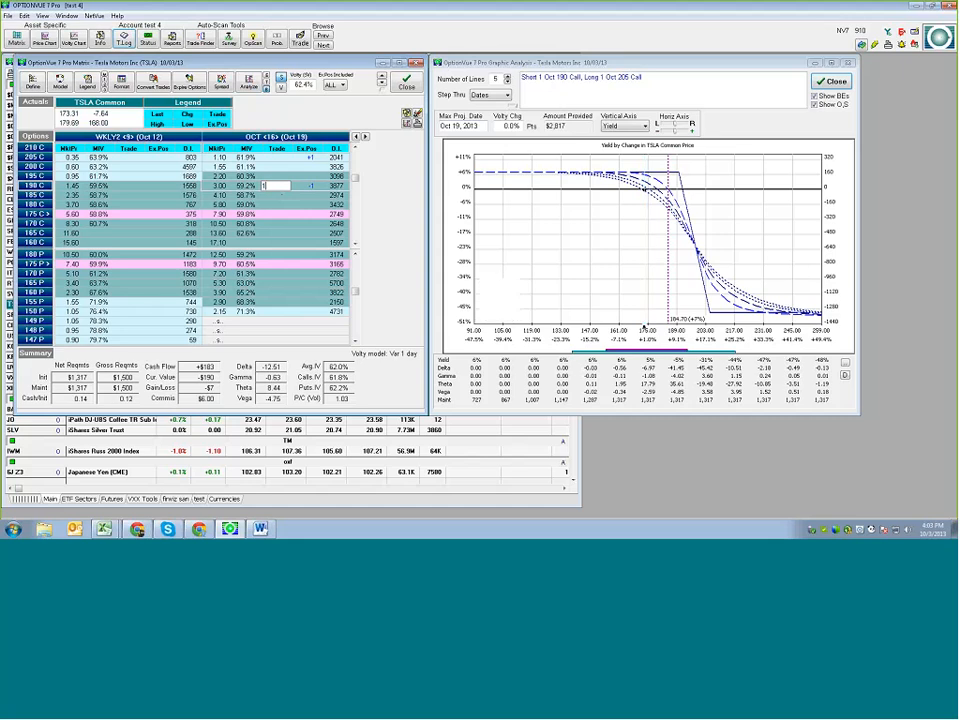
pyautogui.press('Return')
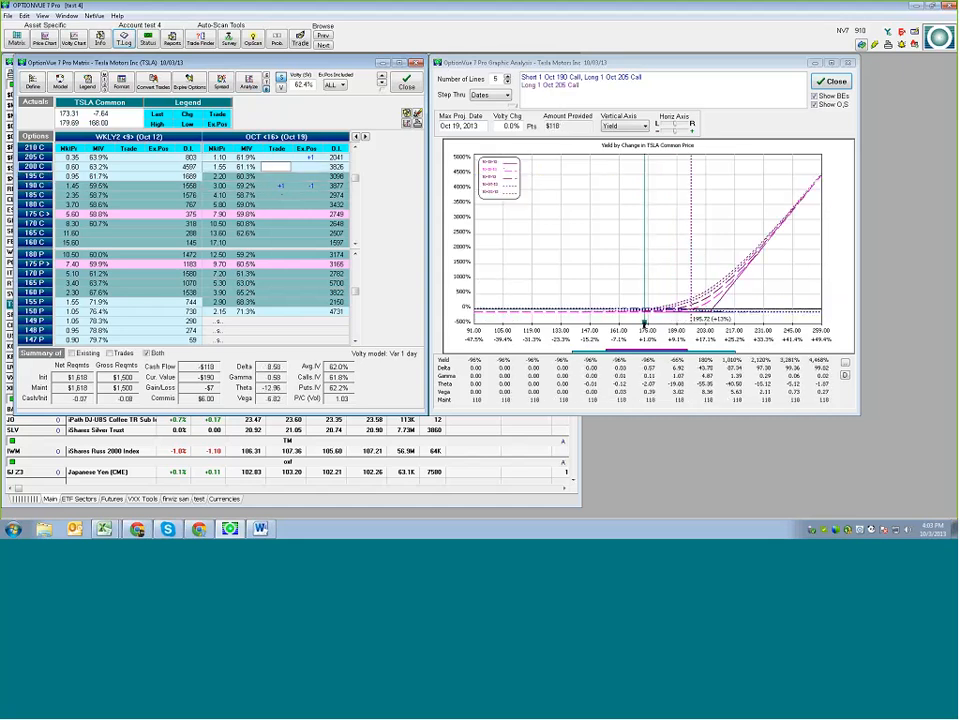
pyautogui.press('Up')
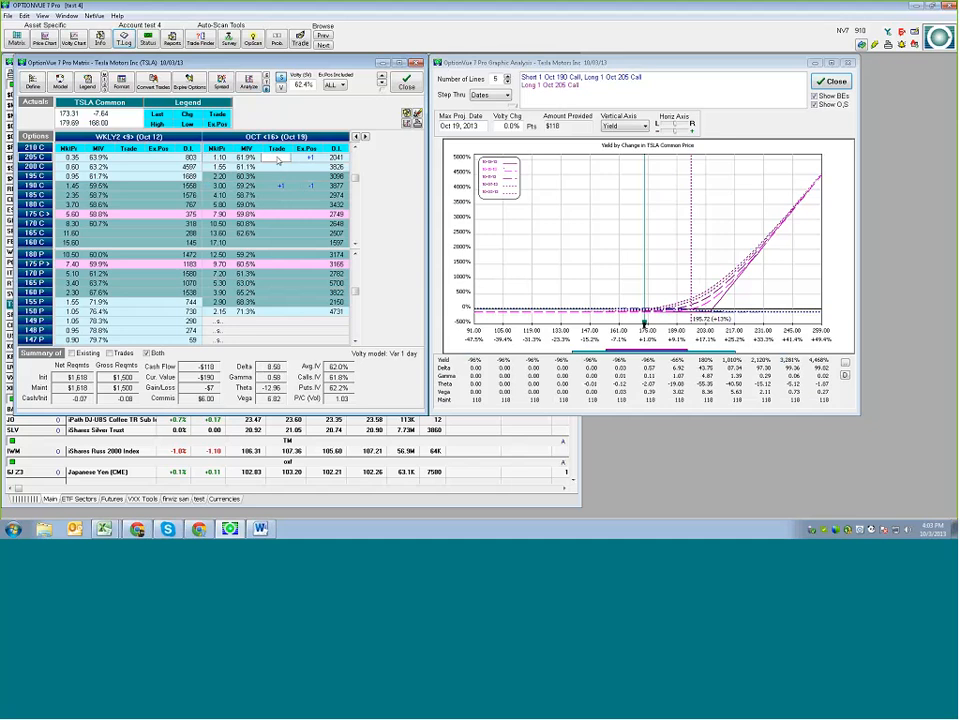
pyautogui.write('-1')
pyautogui.press('Return')
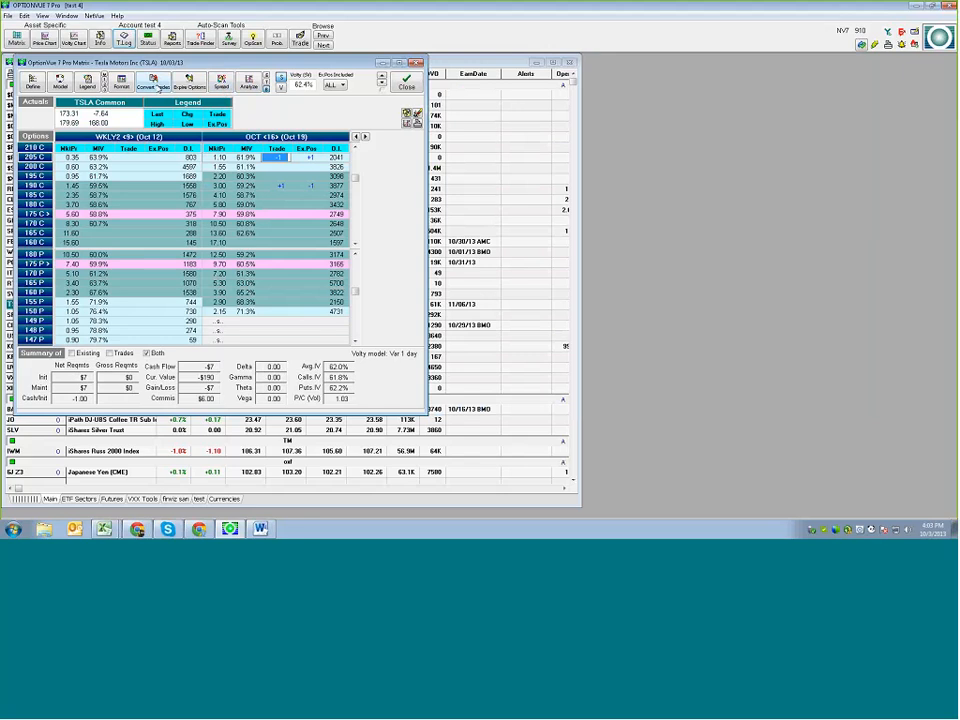
# Convert the closing trades into existing positions and review the resulting TSLA entries in the transaction log.
pyautogui.click(155, 85)
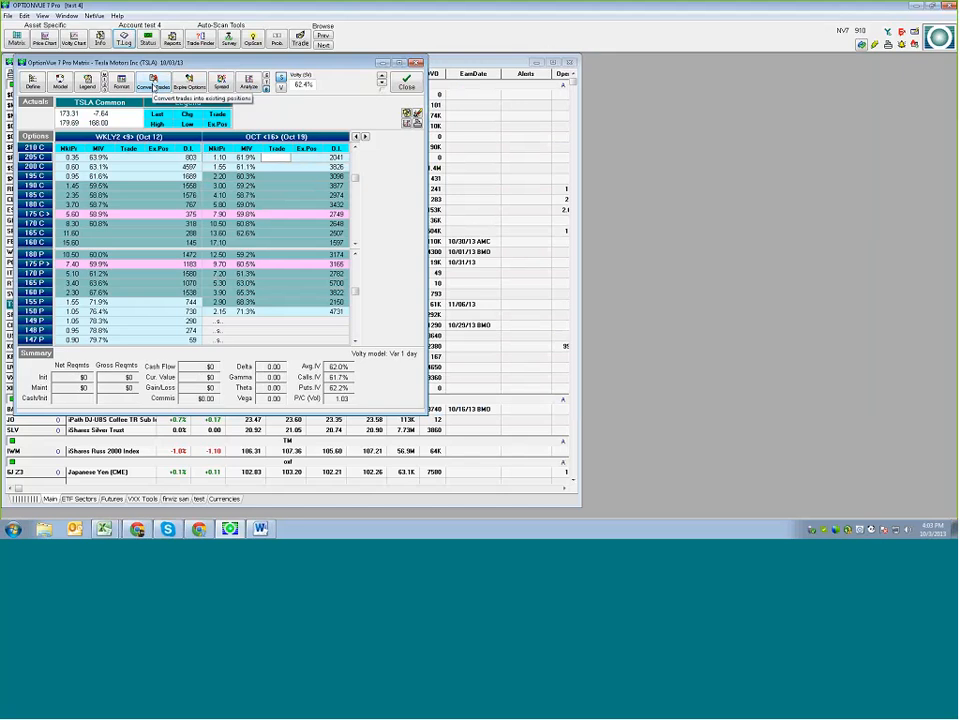
pyautogui.click(124, 40)
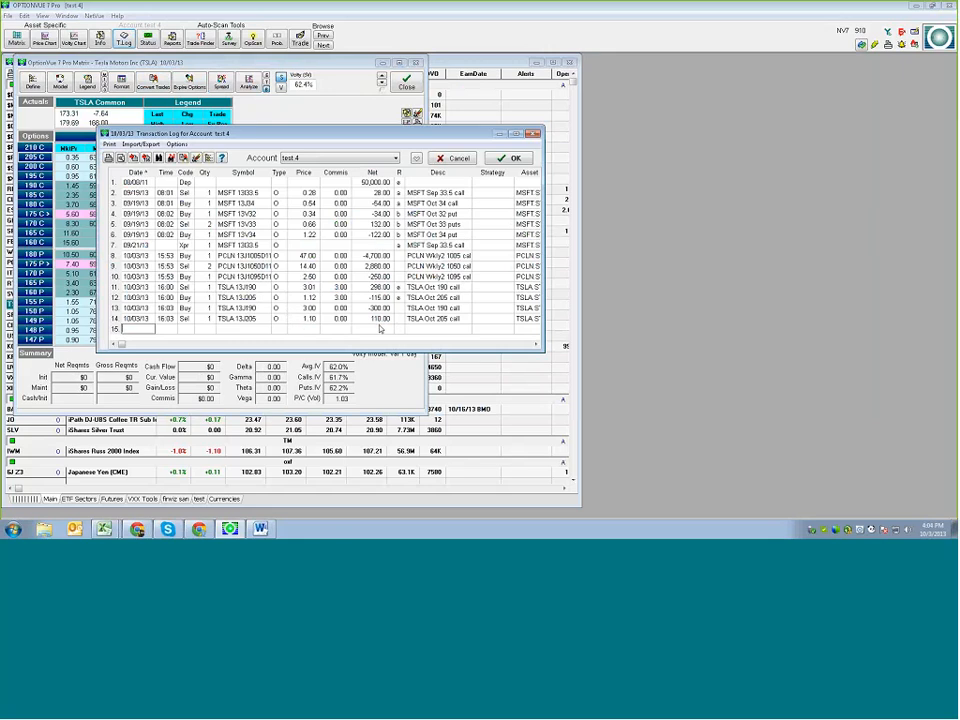
pyautogui.click(512, 159)
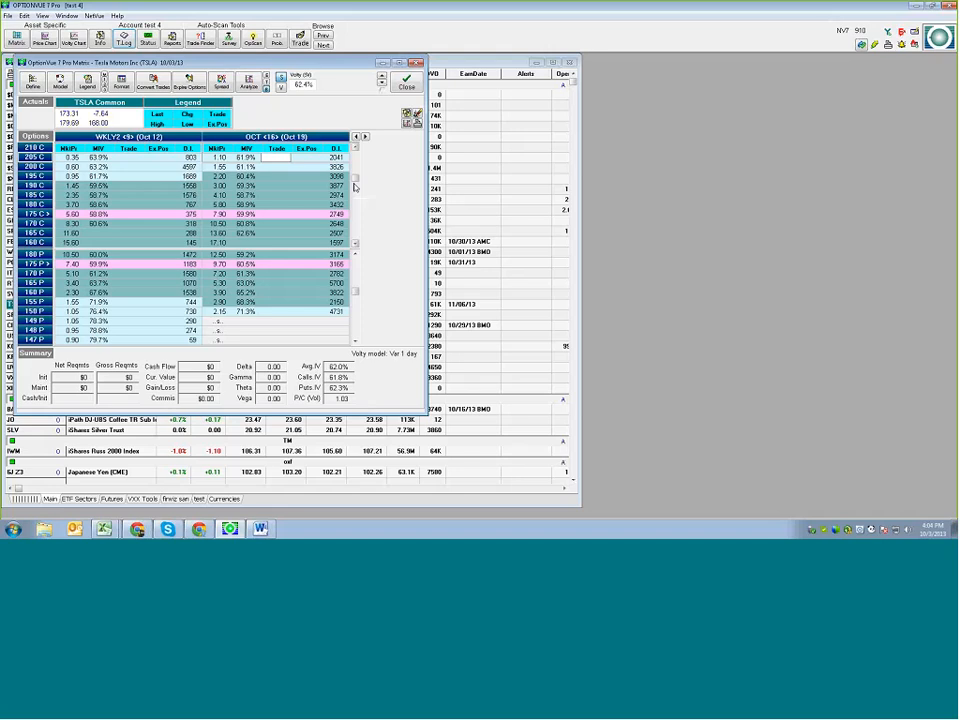
# Maximize the matrix and enter a WKLY4 (Oct 26) call spread with -1 at the 195 strike and +1 at 185.
pyautogui.click(403, 64)
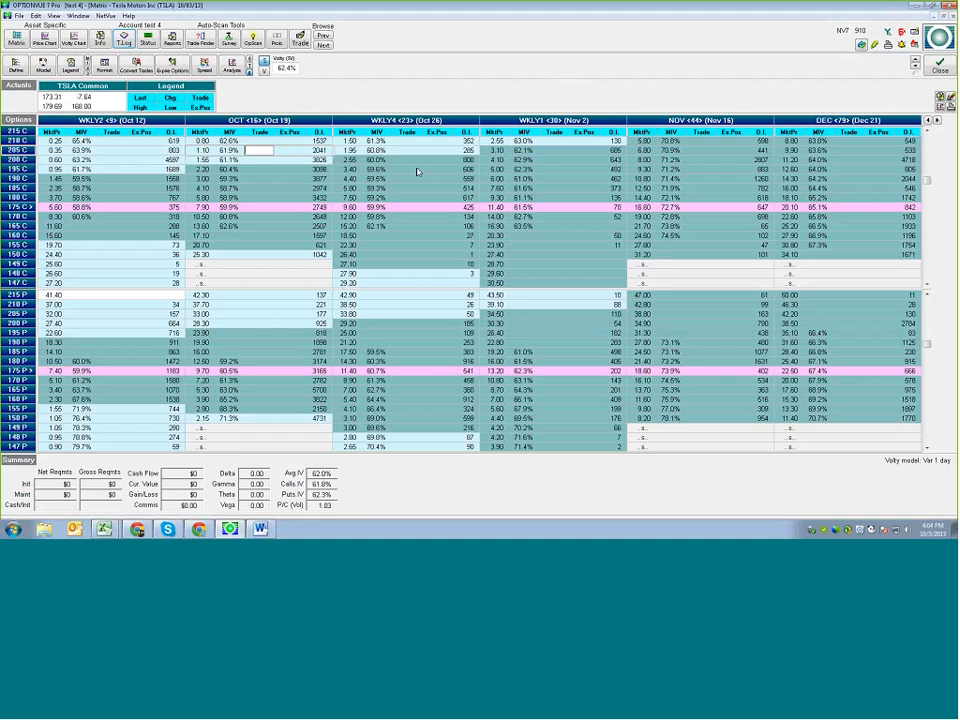
pyautogui.click(417, 172)
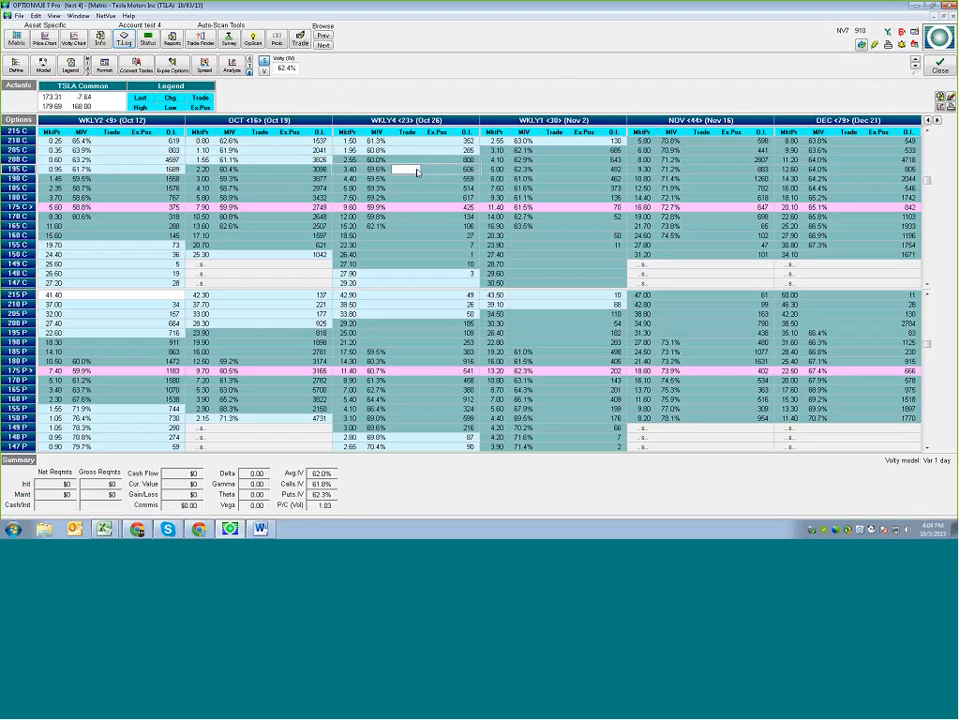
pyautogui.press('Down')
pyautogui.press('Down')
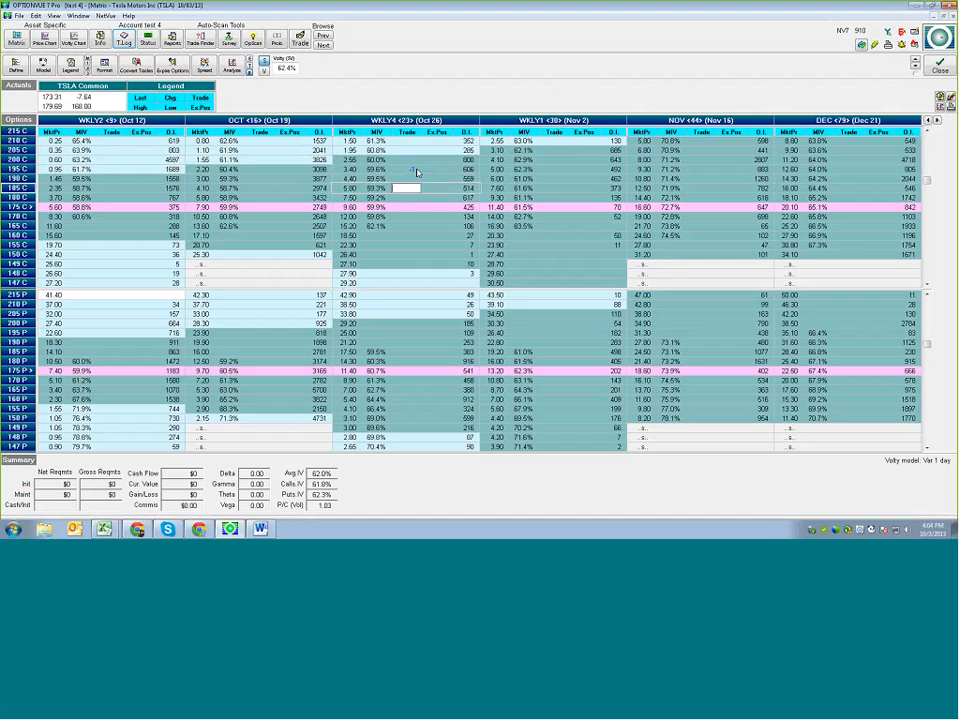
pyautogui.write('1')
pyautogui.press('Up')
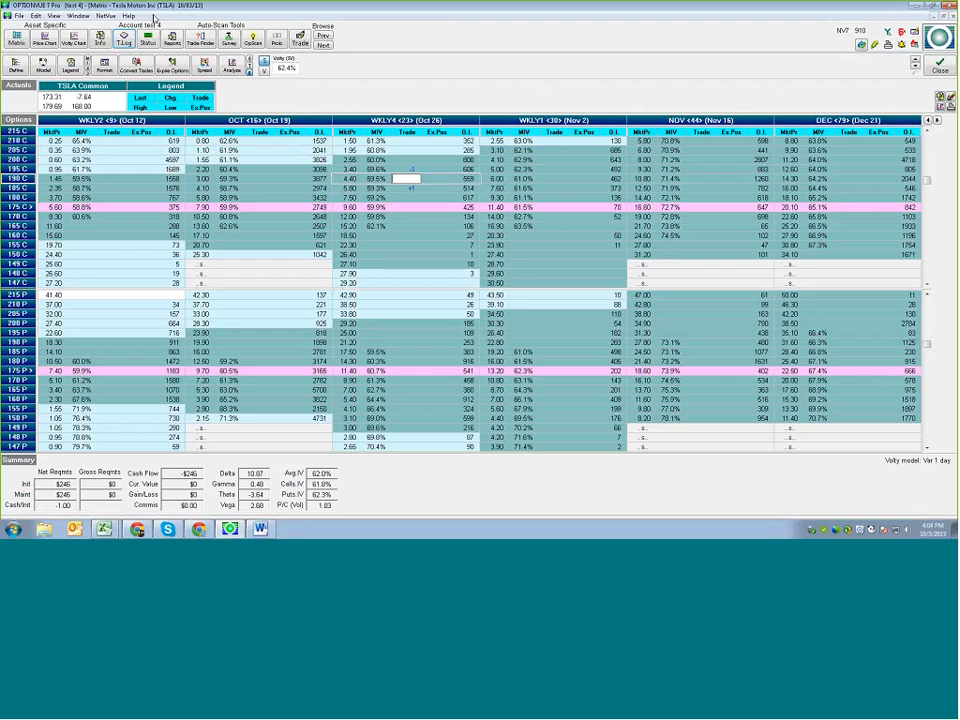
# Examine the WKLY4 185/195 call spread in a widened, automatically updating graph beside the floating matrix, and close the graph.
pyautogui.click(944, 17)
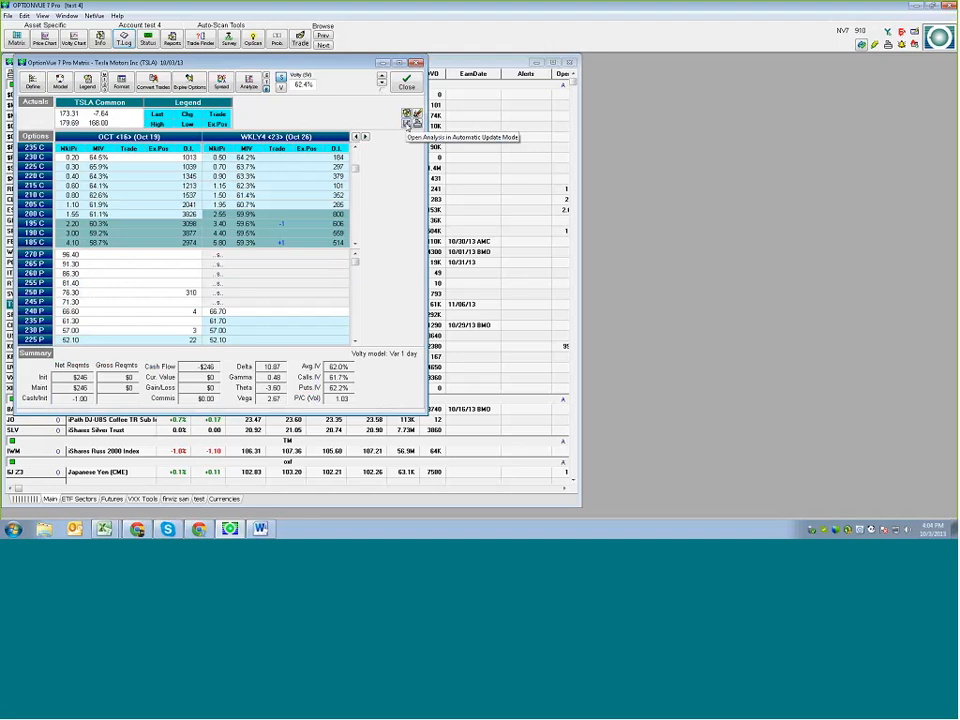
pyautogui.click(408, 121)
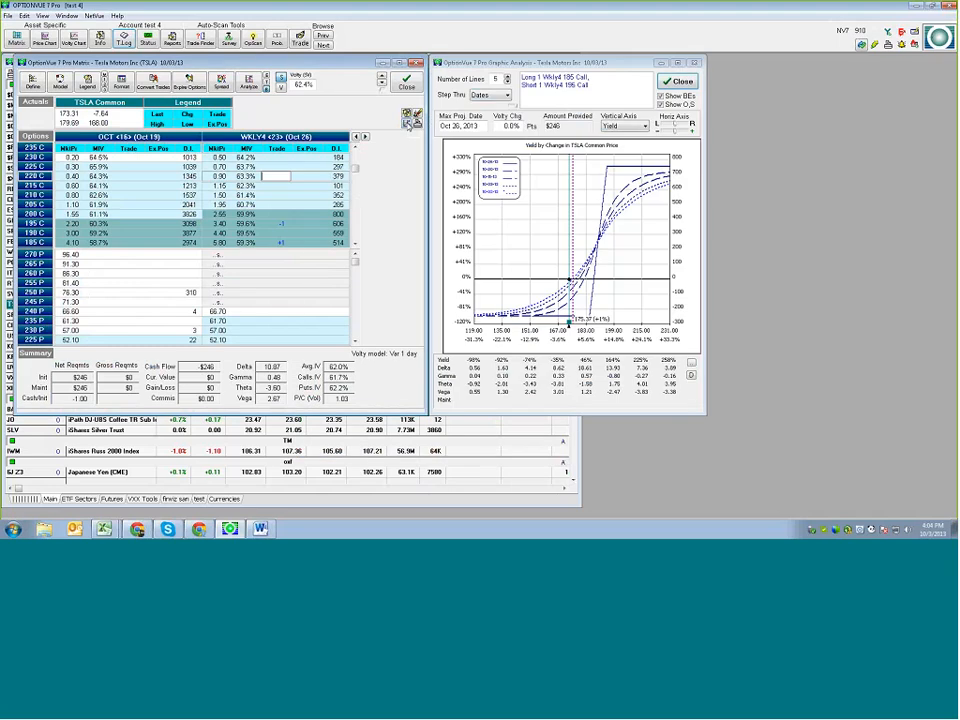
pyautogui.moveTo(708, 211); pyautogui.dragTo(832, 207)
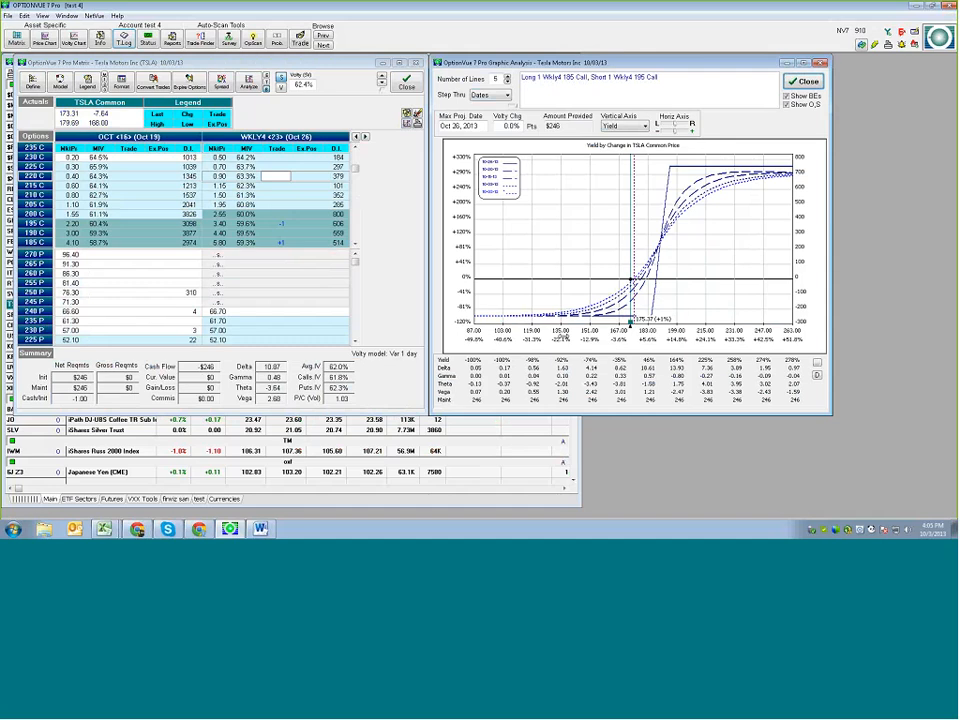
pyautogui.click(806, 82)
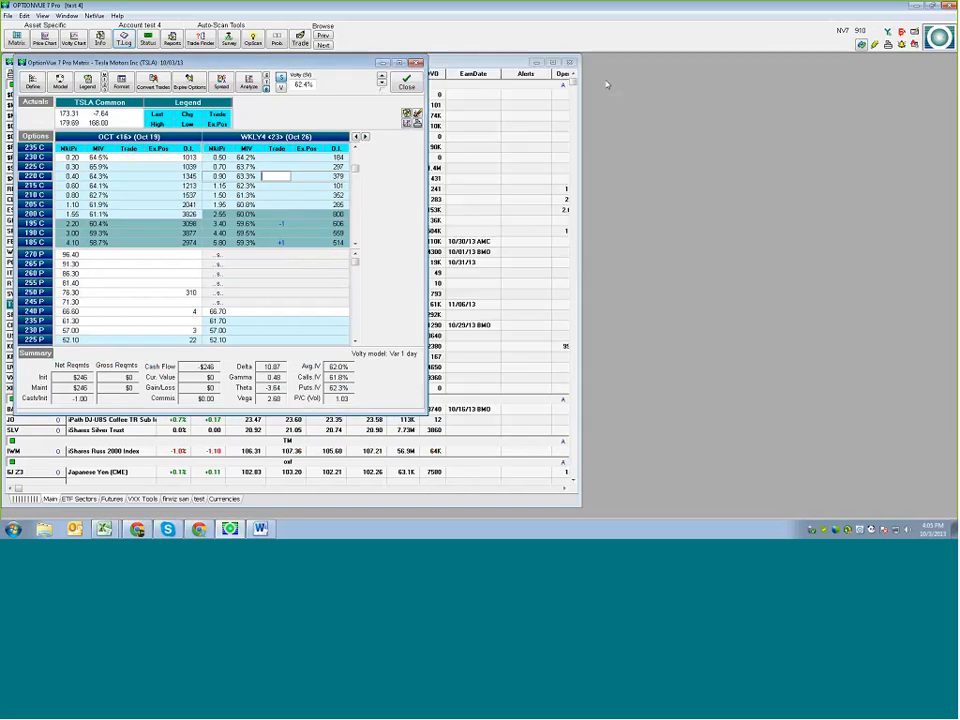
# Close the TSLA matrix, maximize the quotes display and reopen the TSLA matrix from it.
pyautogui.click(406, 83)
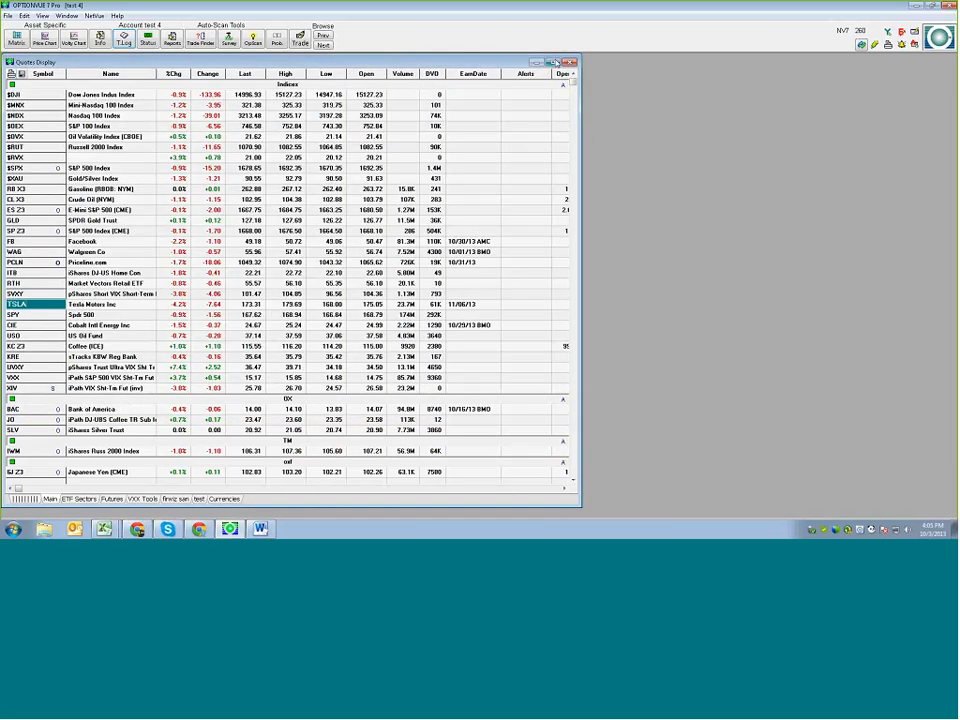
pyautogui.click(557, 62)
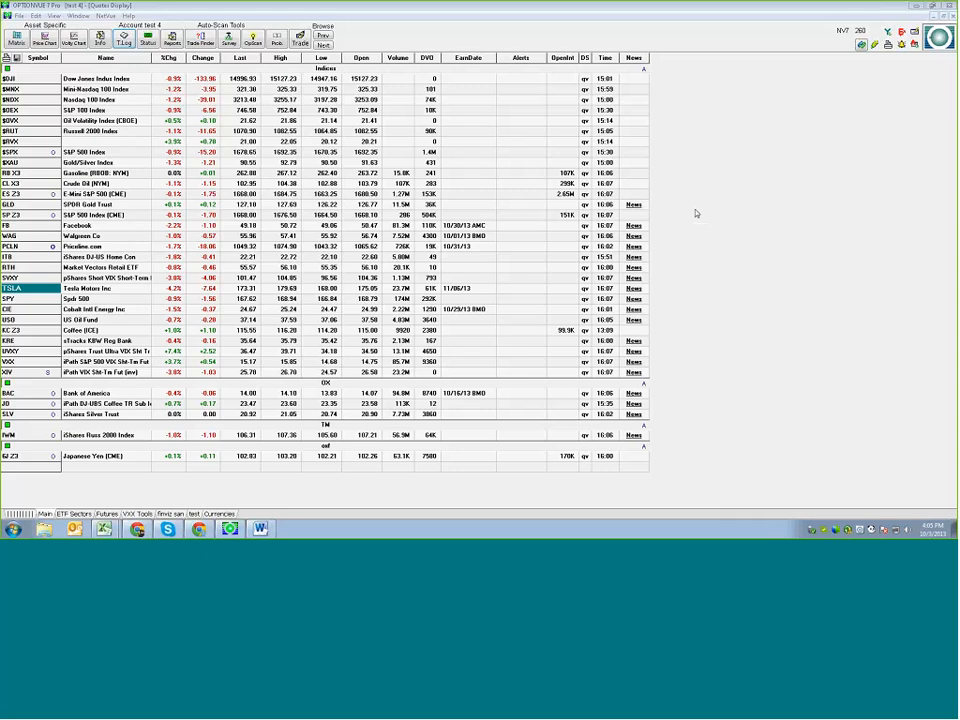
pyautogui.doubleClick(36, 288)
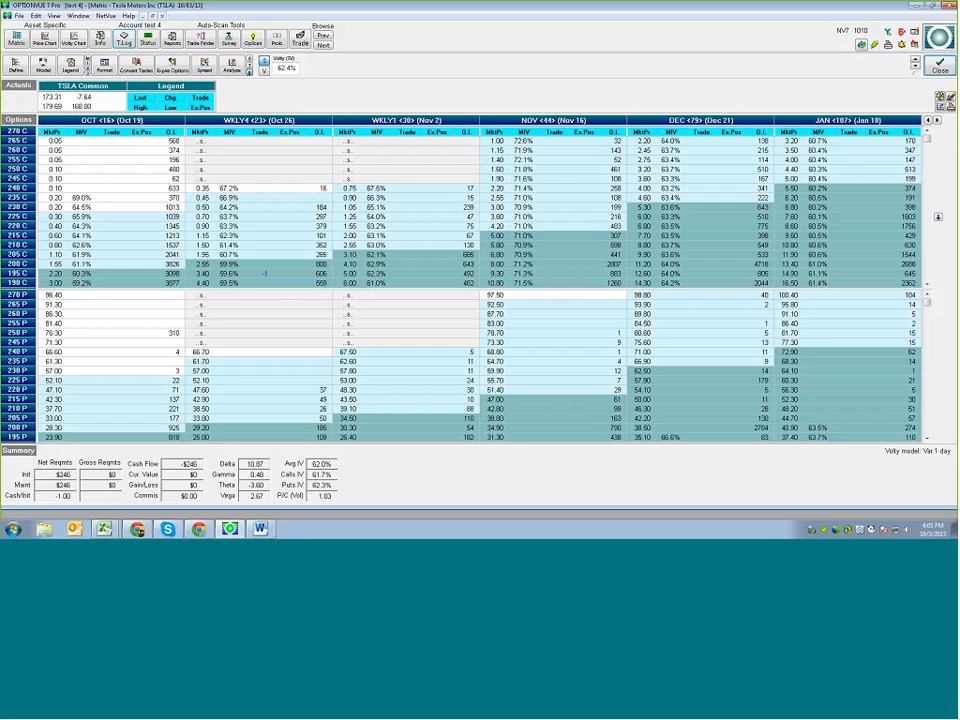
# Graph the WKLY4 185/195 call spread full-window, close the graph and clear the spread's trades from the matrix.
pyautogui.click(233, 66)
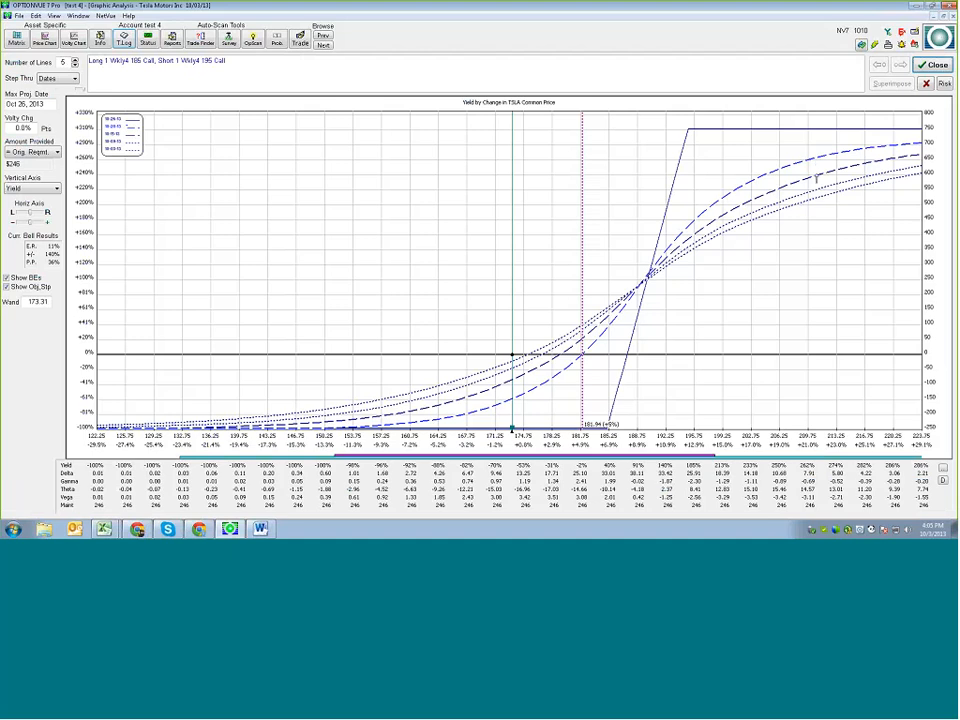
pyautogui.click(944, 66)
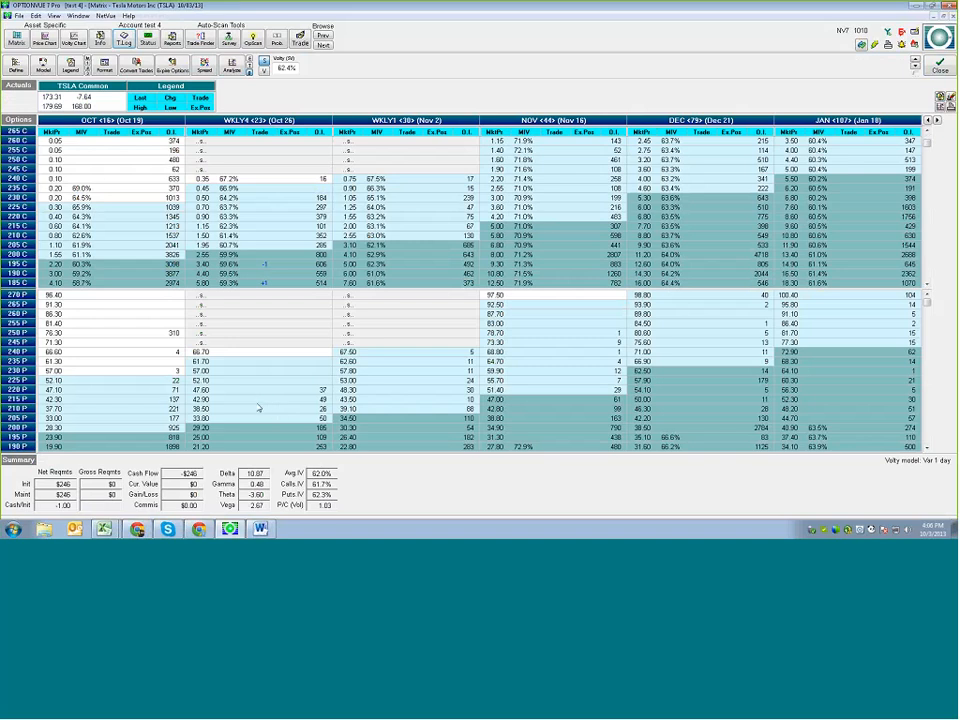
pyautogui.click(950, 96)
pyautogui.click(918, 112)
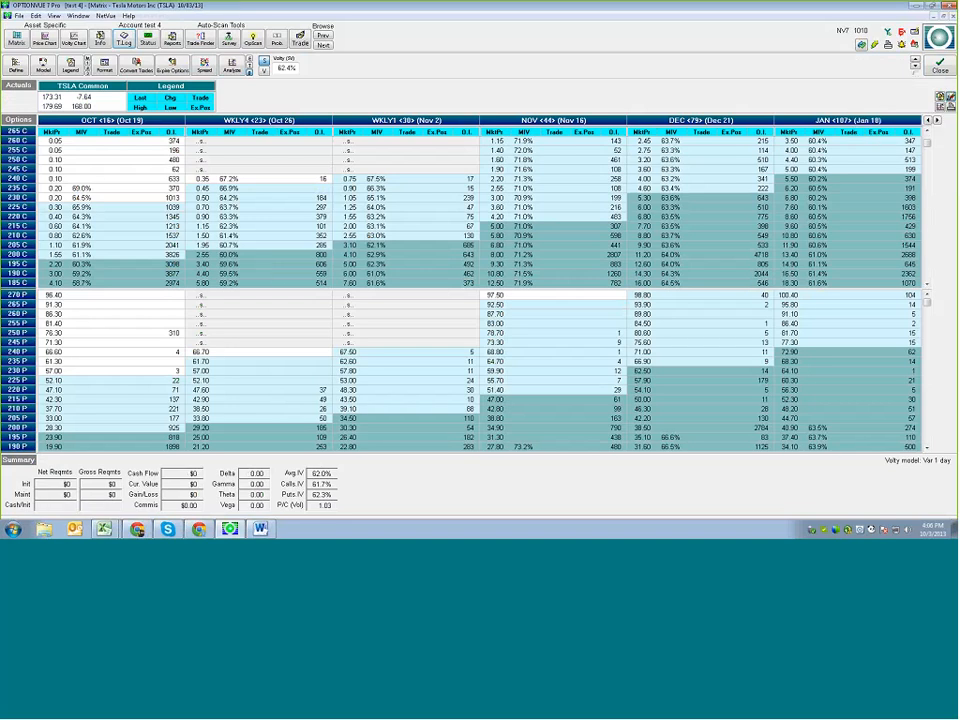
# Enter a 175 call calendar spread with -1 in WKLY4 (Oct 26) and +1 in WKLY1 (Nov 2).
pyautogui.scroll(-3, 772, 183)
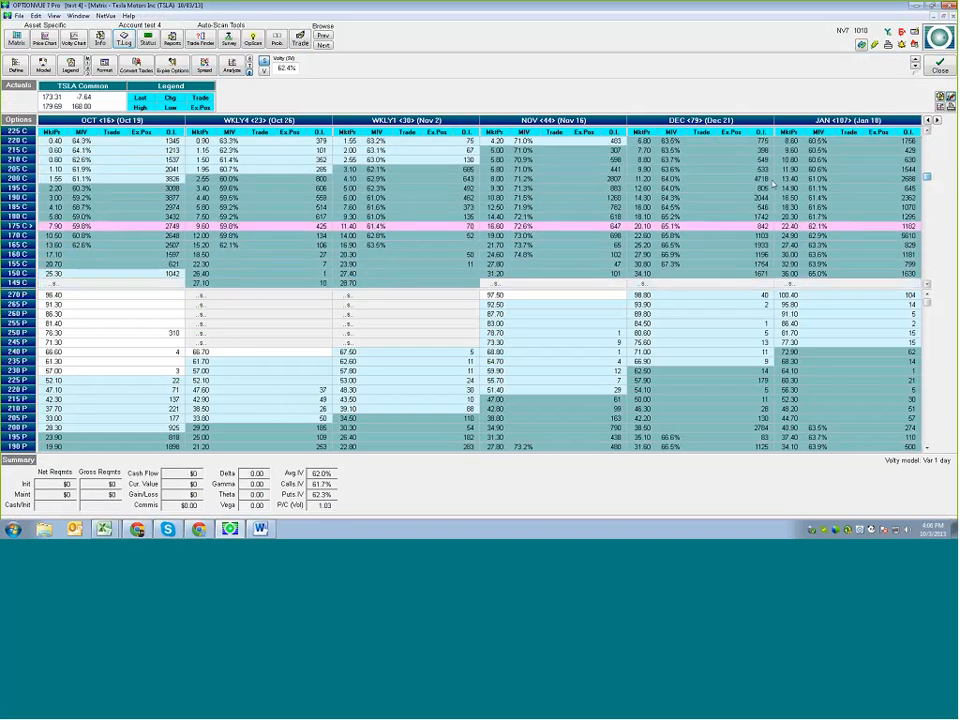
pyautogui.click(258, 226)
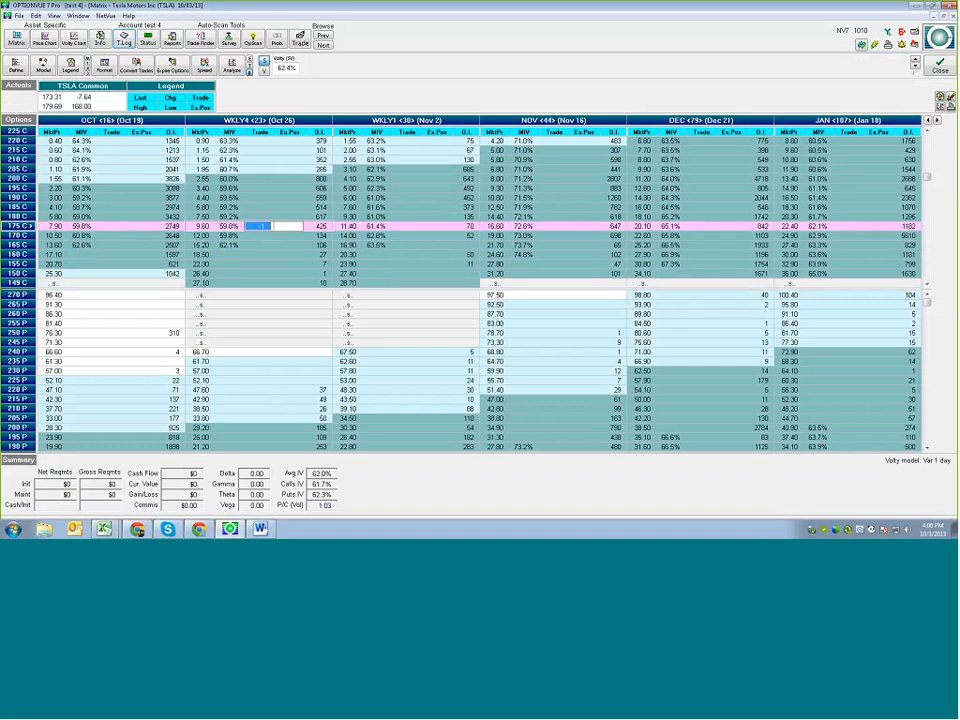
pyautogui.press('Return')
pyautogui.press('Up')
pyautogui.press('Right')
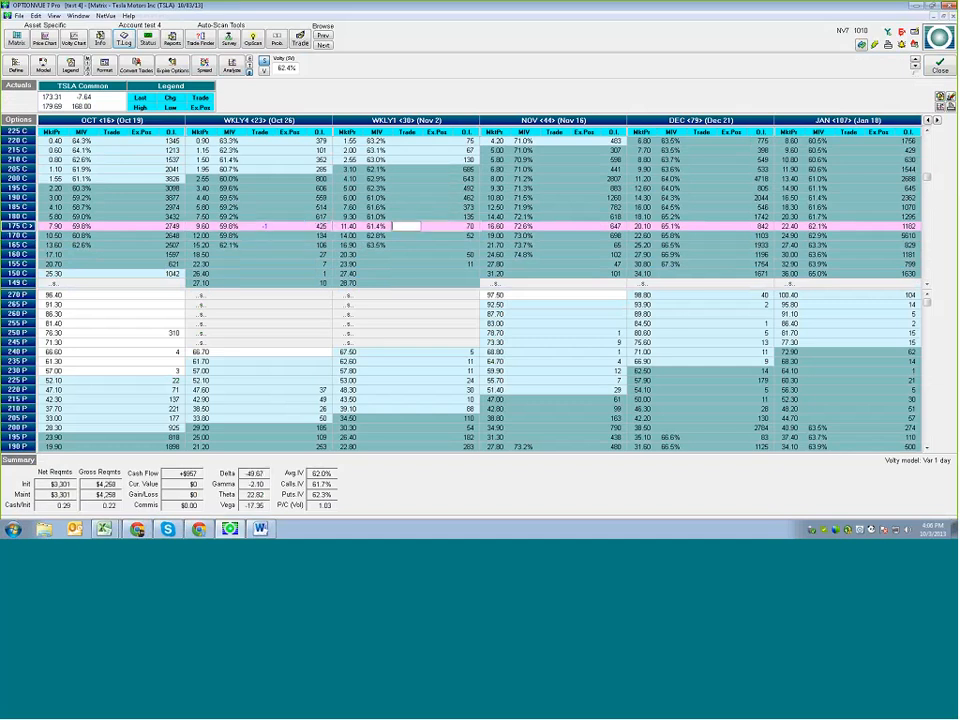
pyautogui.write('+1')
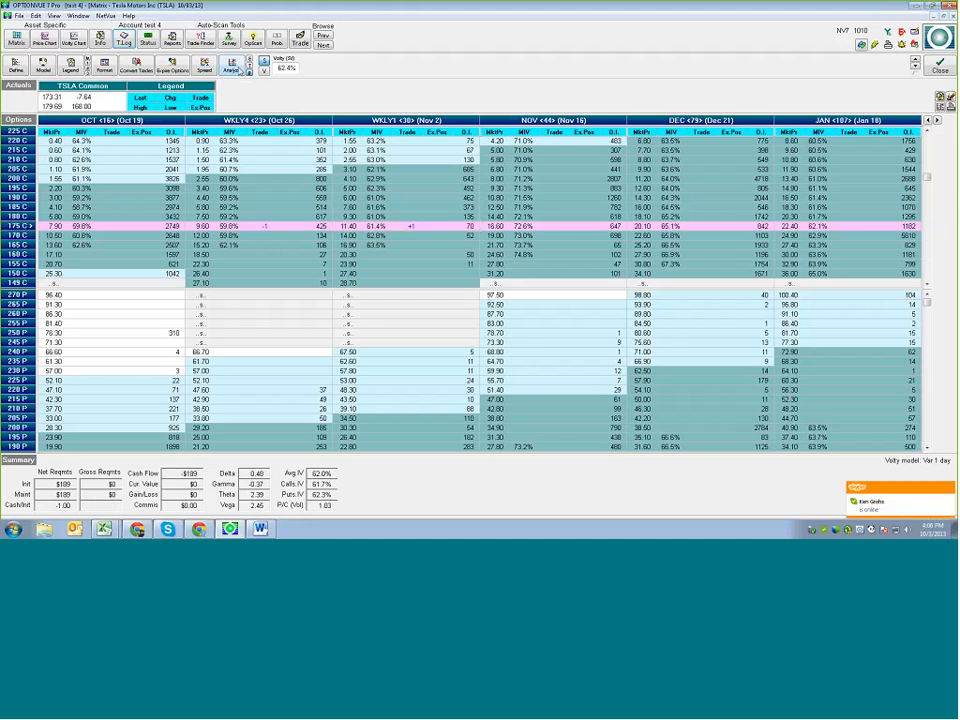
# Graph the 175 call calendar, compare its two earliest projection date lines, and close the graph.
pyautogui.click(239, 71)
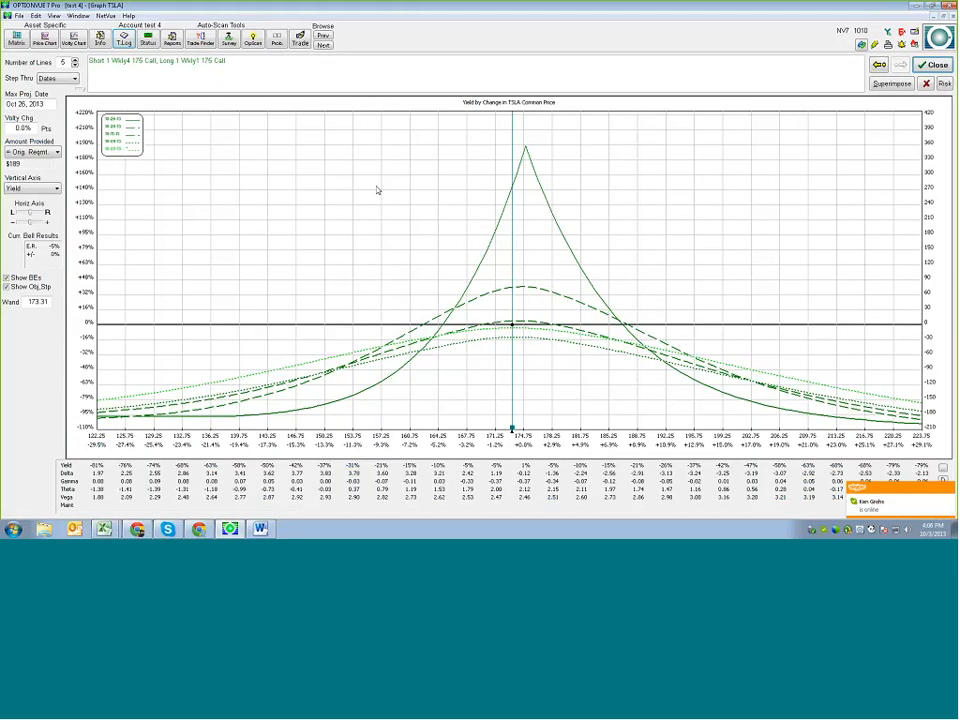
pyautogui.click(515, 340)
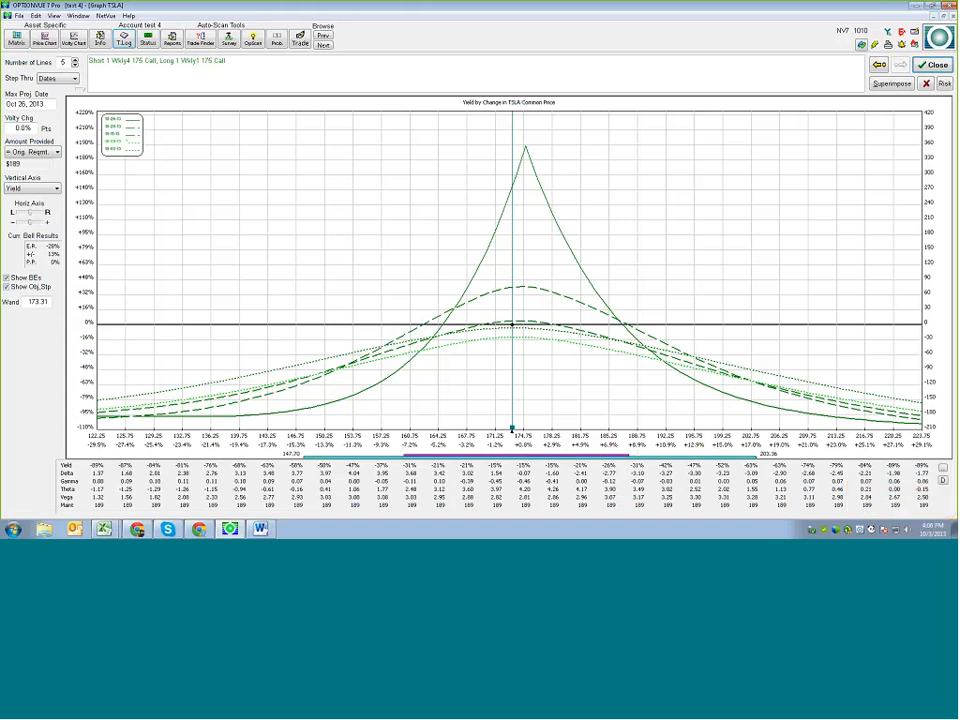
pyautogui.click(518, 339)
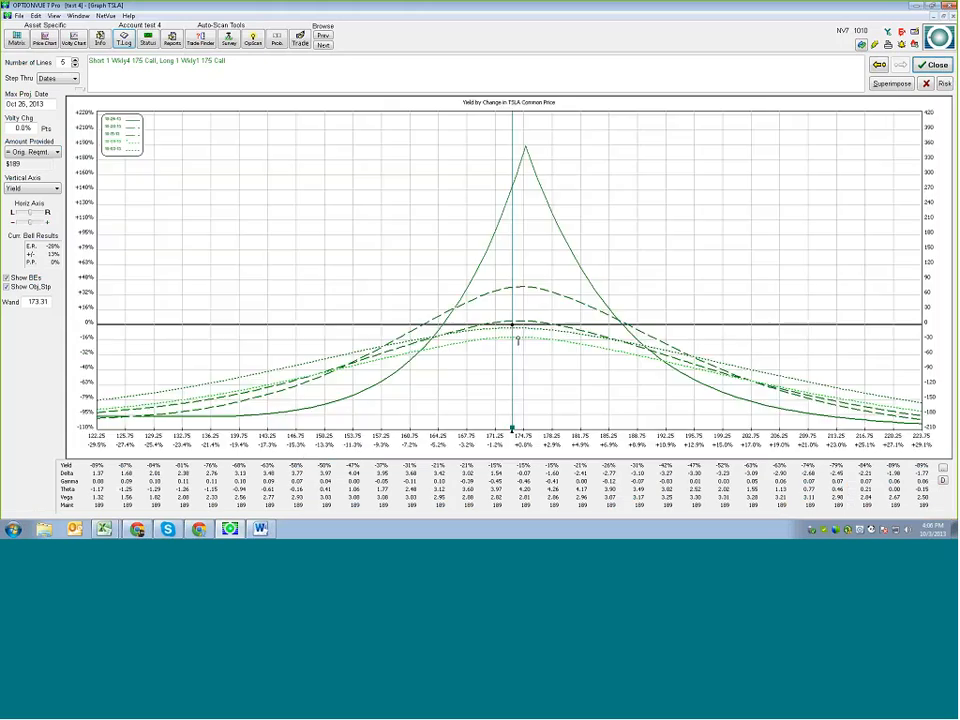
pyautogui.click(518, 330)
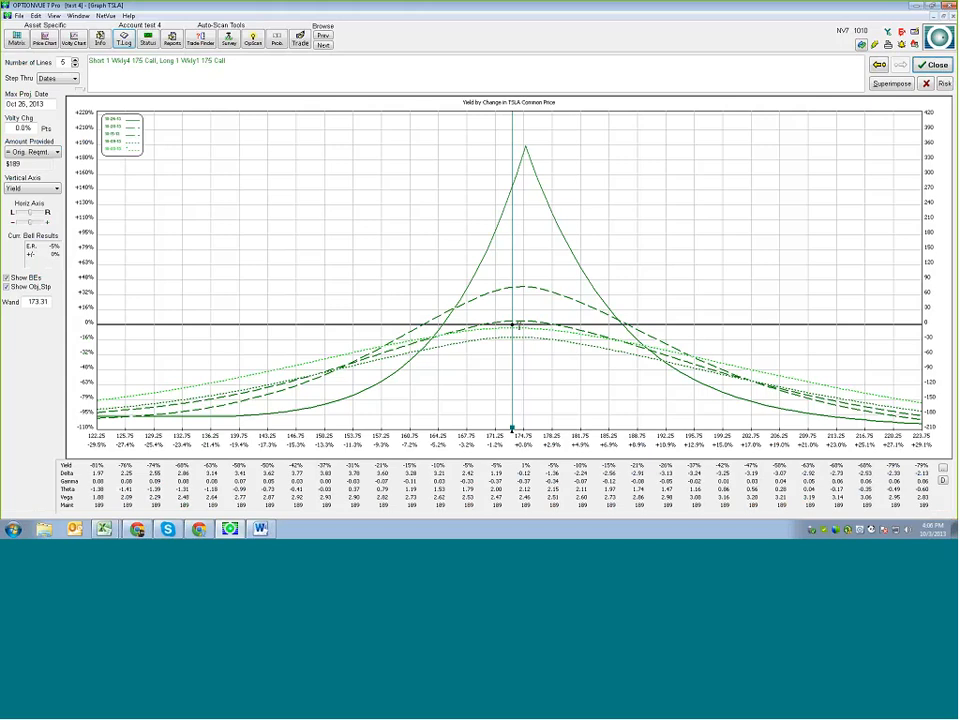
pyautogui.click(933, 65)
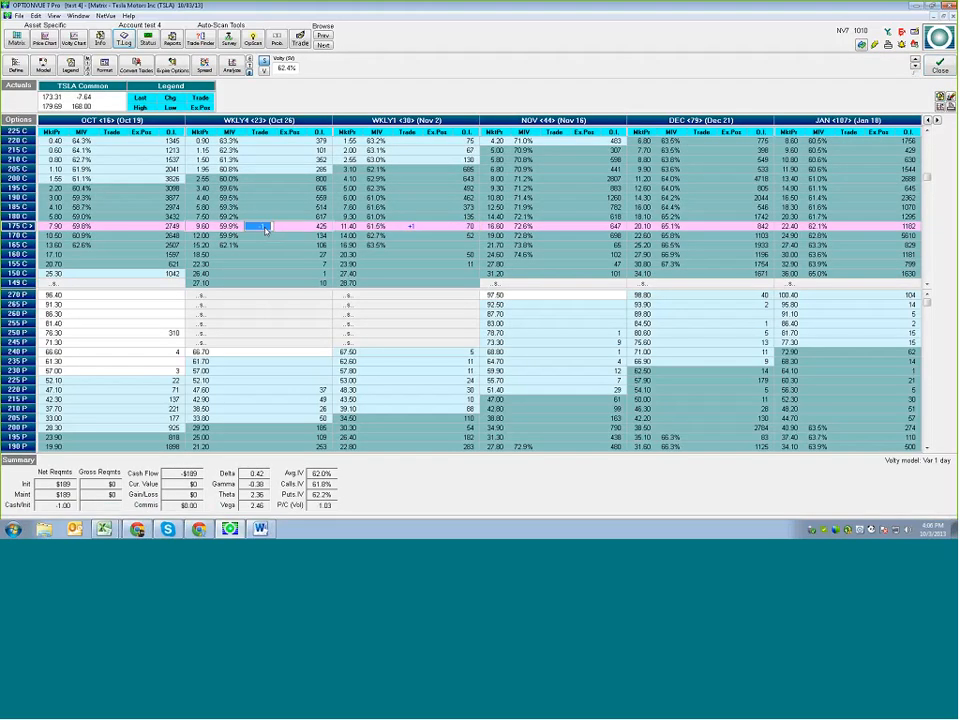
# Scale the 175 call calendar to -4 in WKLY4 and +4 in WKLY1.
pyautogui.click(259, 227)
pyautogui.press('Tab')
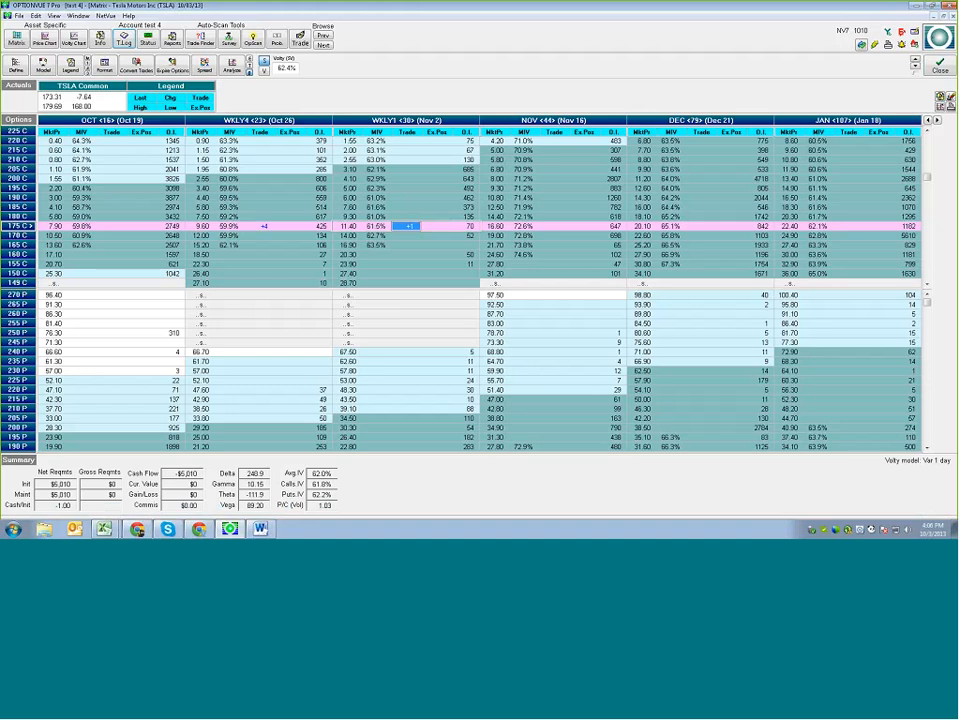
pyautogui.click(260, 227)
pyautogui.write('-4')
pyautogui.press('Tab')
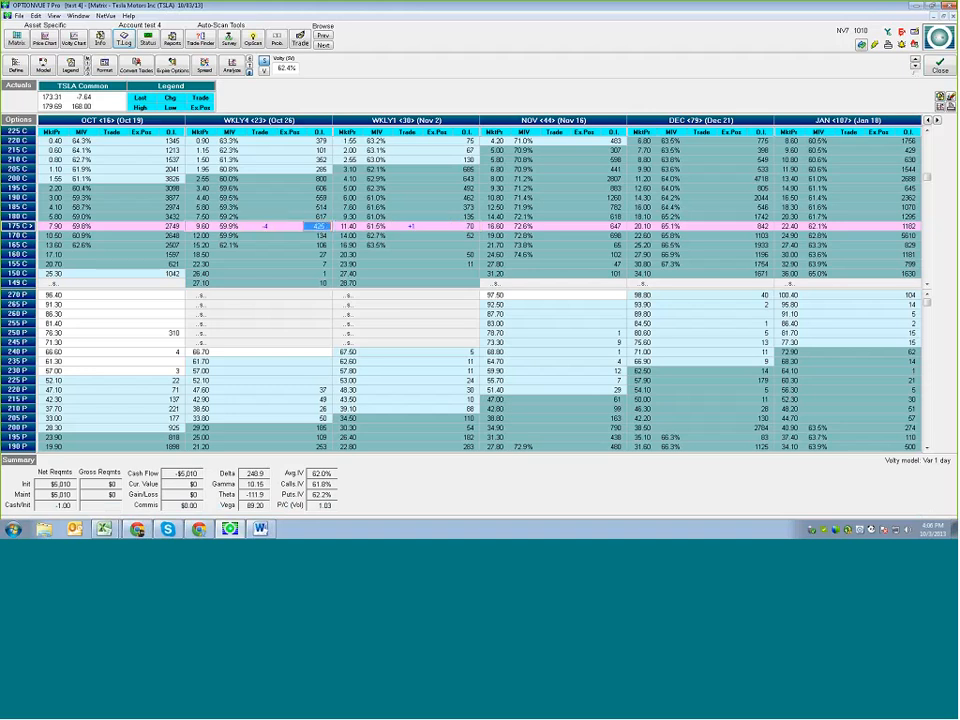
pyautogui.press('Right')
pyautogui.press('Right')
pyautogui.press('Right')
pyautogui.write('4')
pyautogui.press('Right')
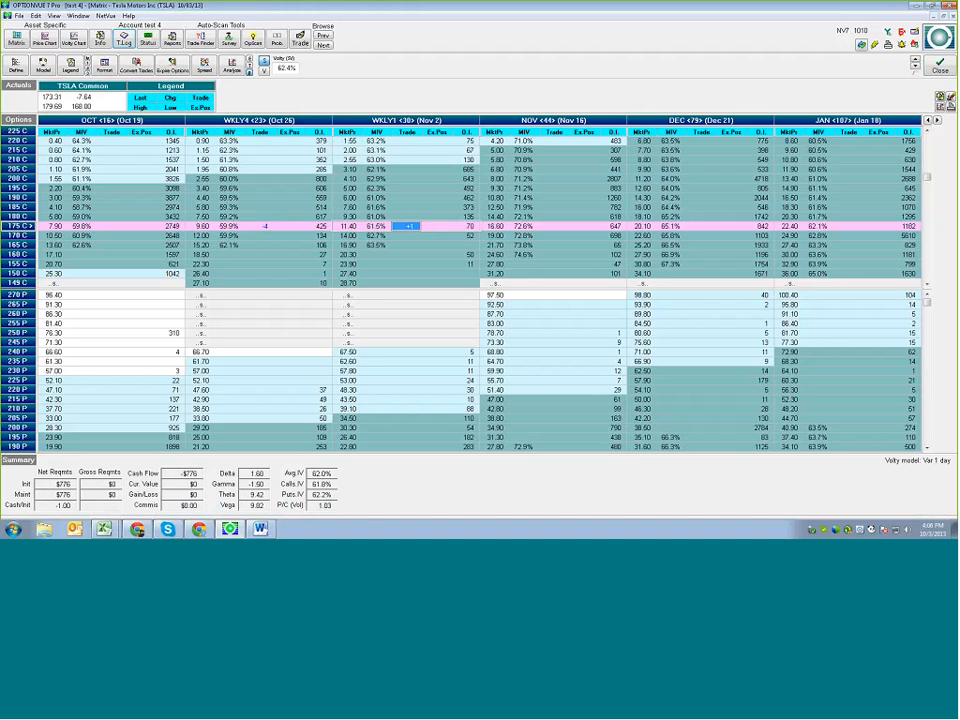
# Graph the four-lot calendar, examine the Oct 20 projection line's breakevens, and review the projection dates without changing them.
pyautogui.click(234, 66)
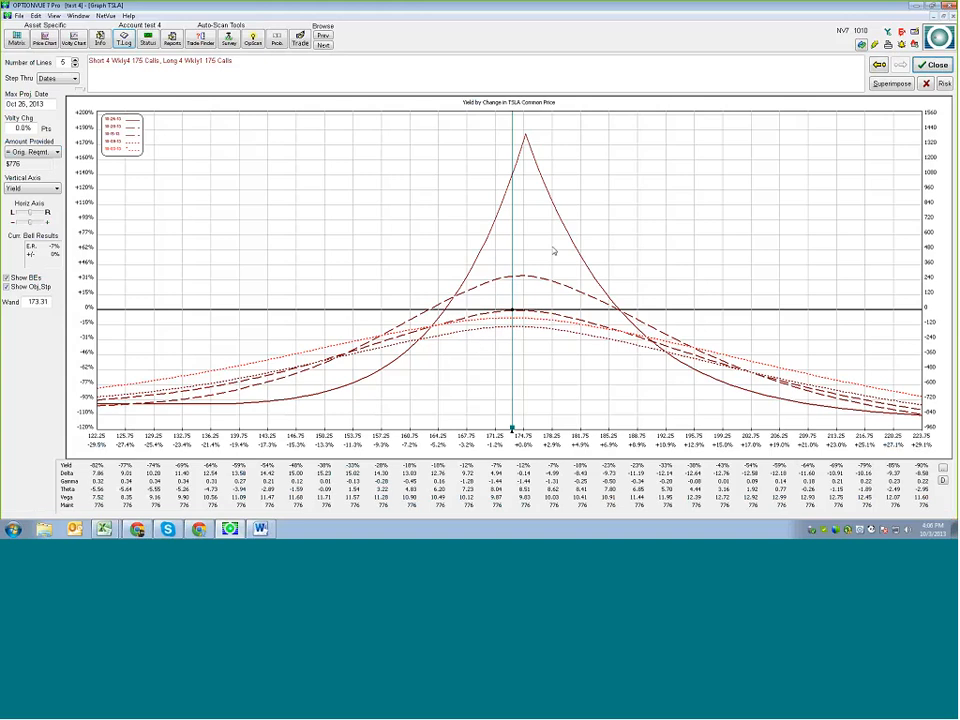
pyautogui.click(527, 280)
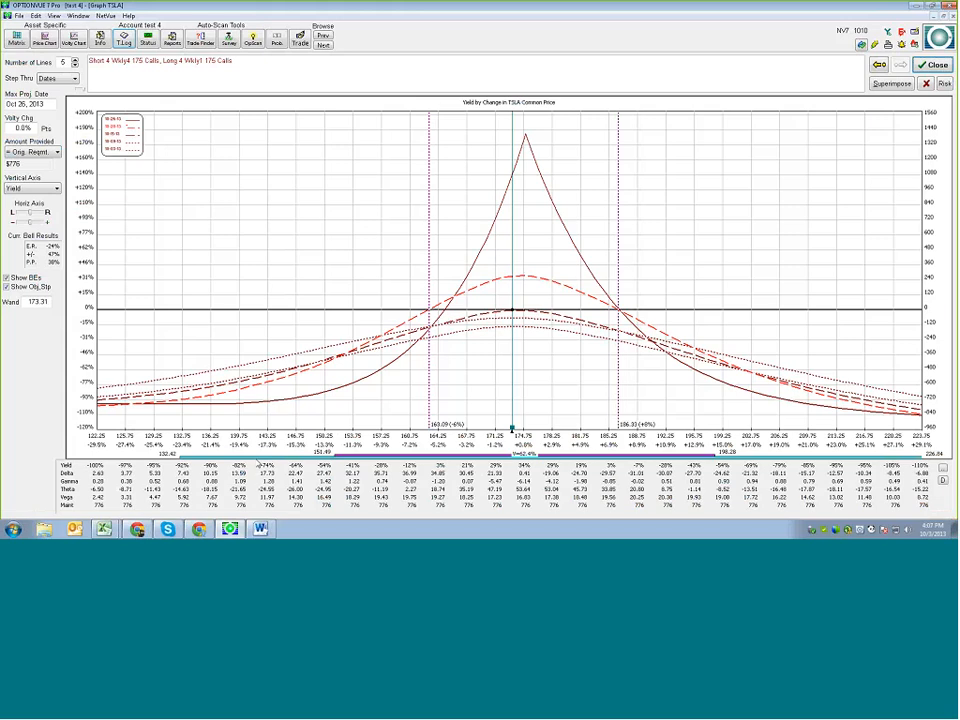
pyautogui.click(114, 129)
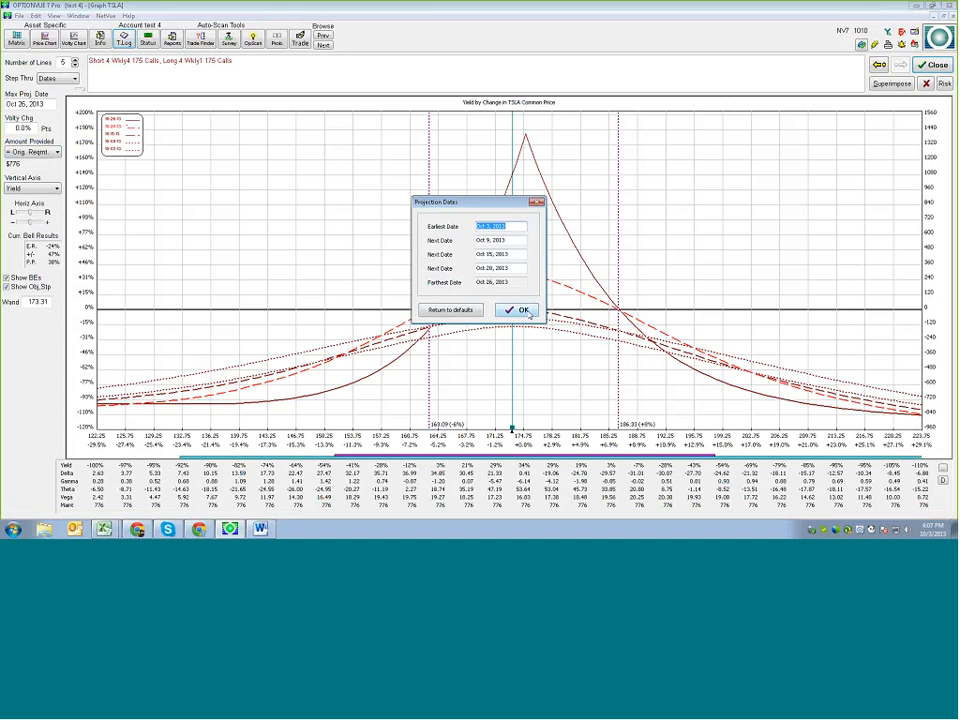
pyautogui.click(520, 310)
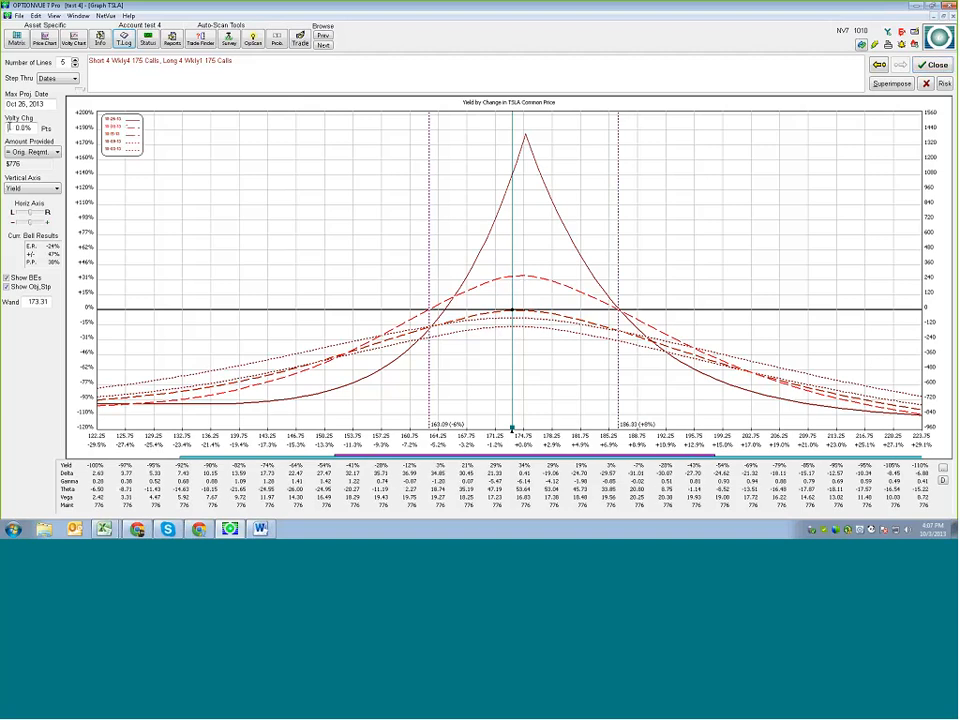
# Set the graph's volatility change to +3, examine the Oct 15 line, raise it to +7 and examine the Oct 20 line.
pyautogui.click(9, 127)
pyautogui.write('3')
pyautogui.press('Return')
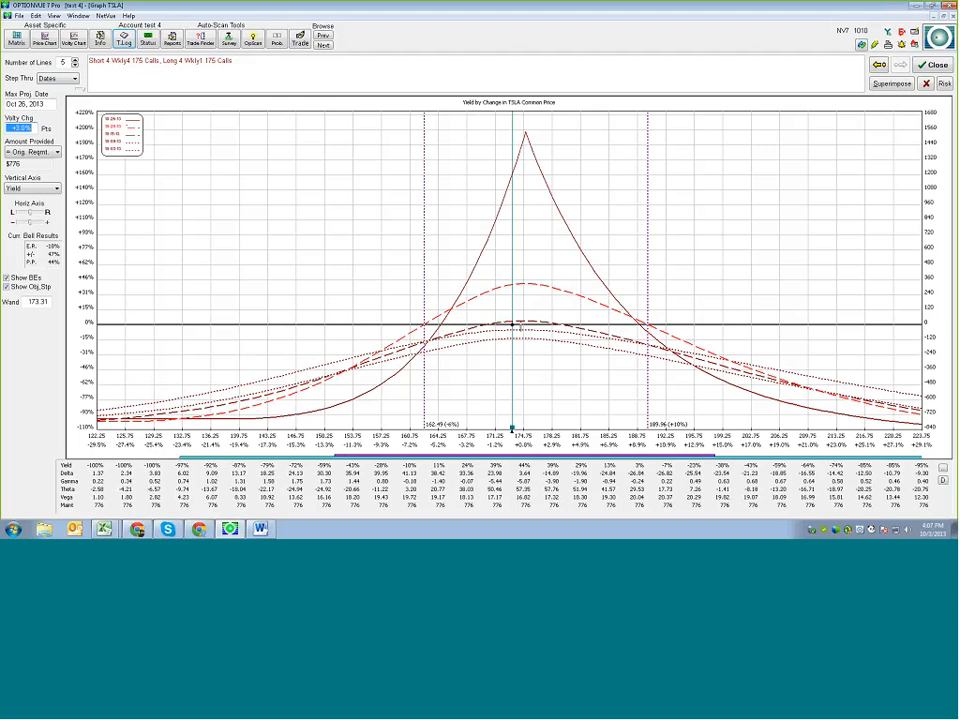
pyautogui.click(523, 324)
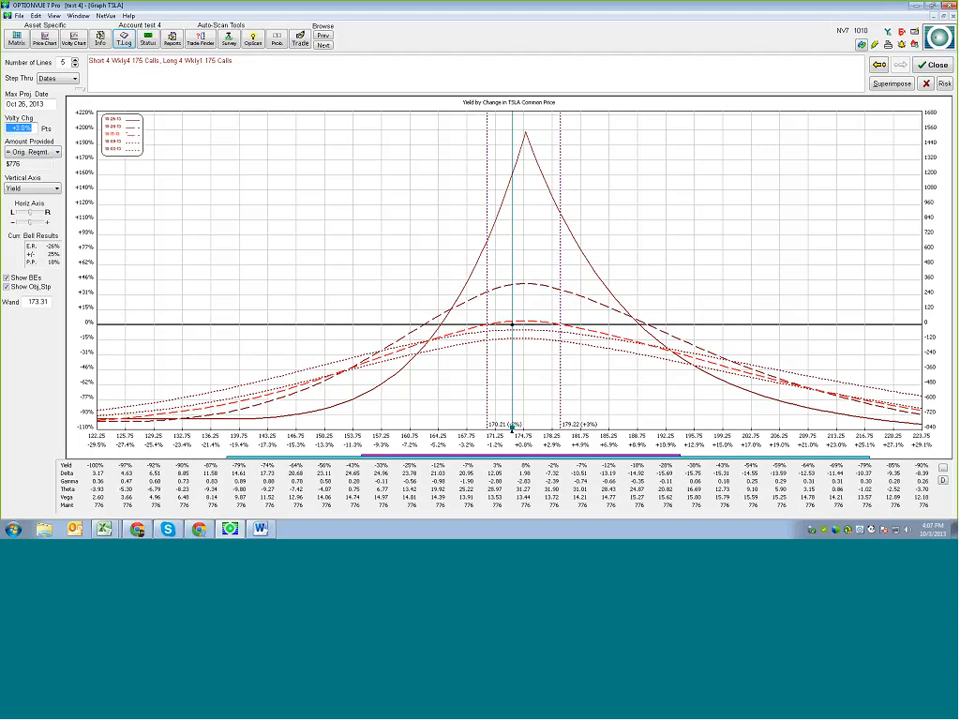
pyautogui.write('7')
pyautogui.press('Return')
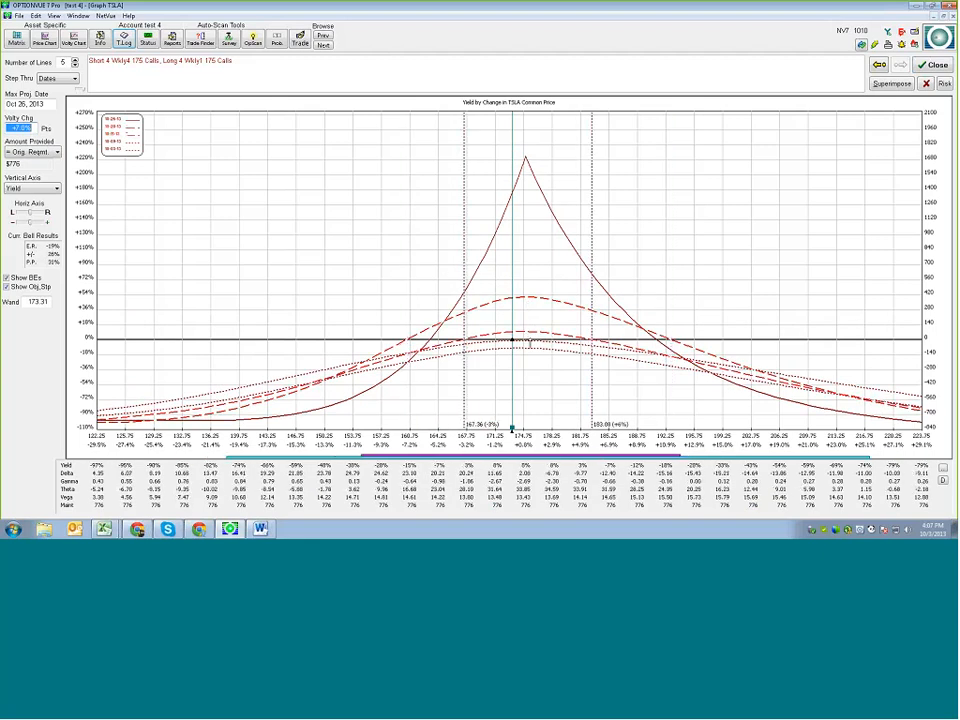
pyautogui.click(534, 300)
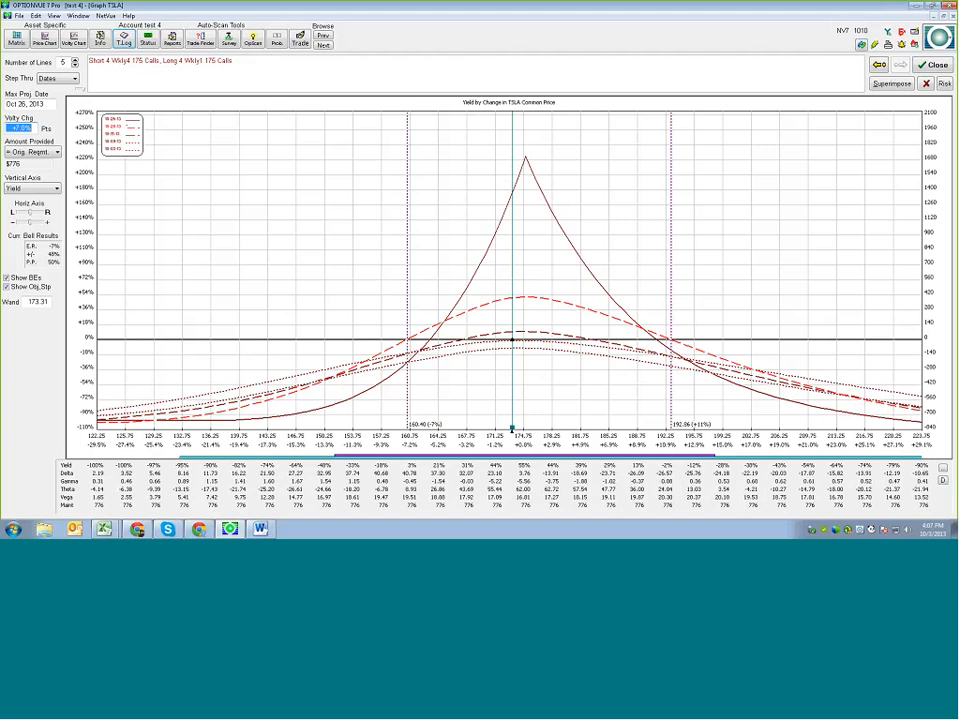
# Overlay the calendar position's profit and loss zones on the TSLA price chart, and close the chart and the graph.
pyautogui.click(49, 38)
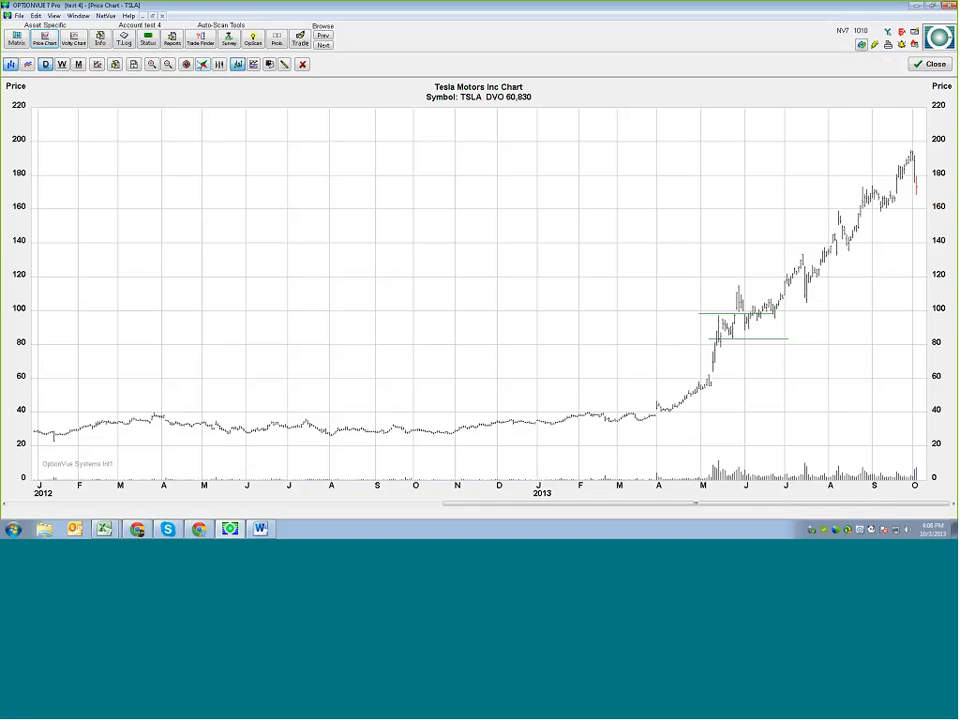
pyautogui.click(204, 65)
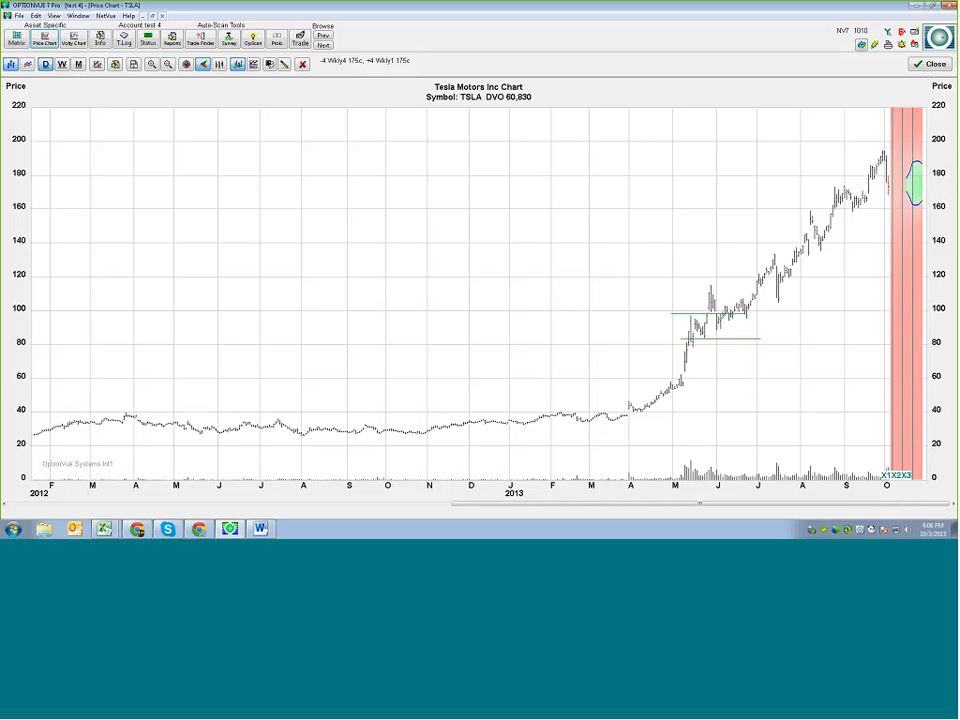
pyautogui.click(924, 69)
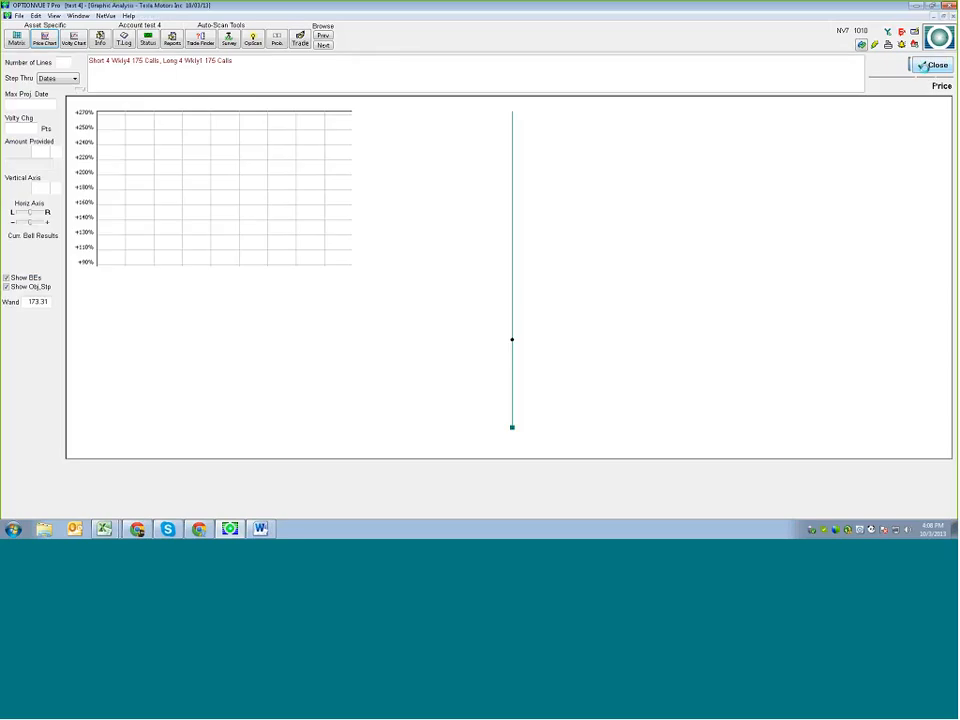
pyautogui.click(922, 73)
# Clear the calendar trades from the matrix and enter -4 WKLY4 175 calls.
pyautogui.rightClick(921, 84)
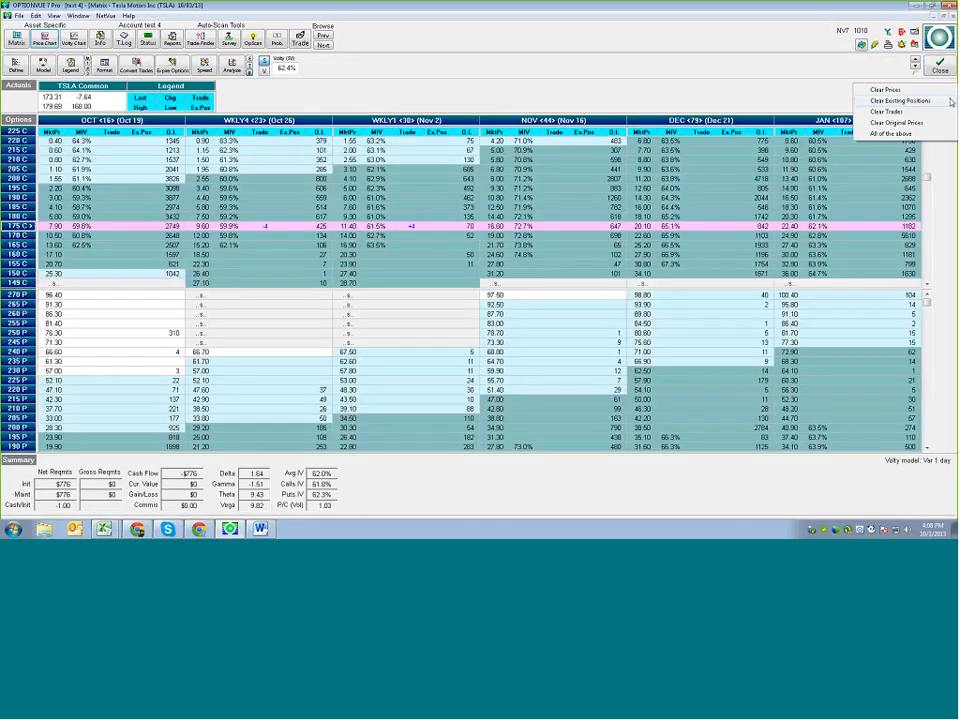
pyautogui.click(903, 114)
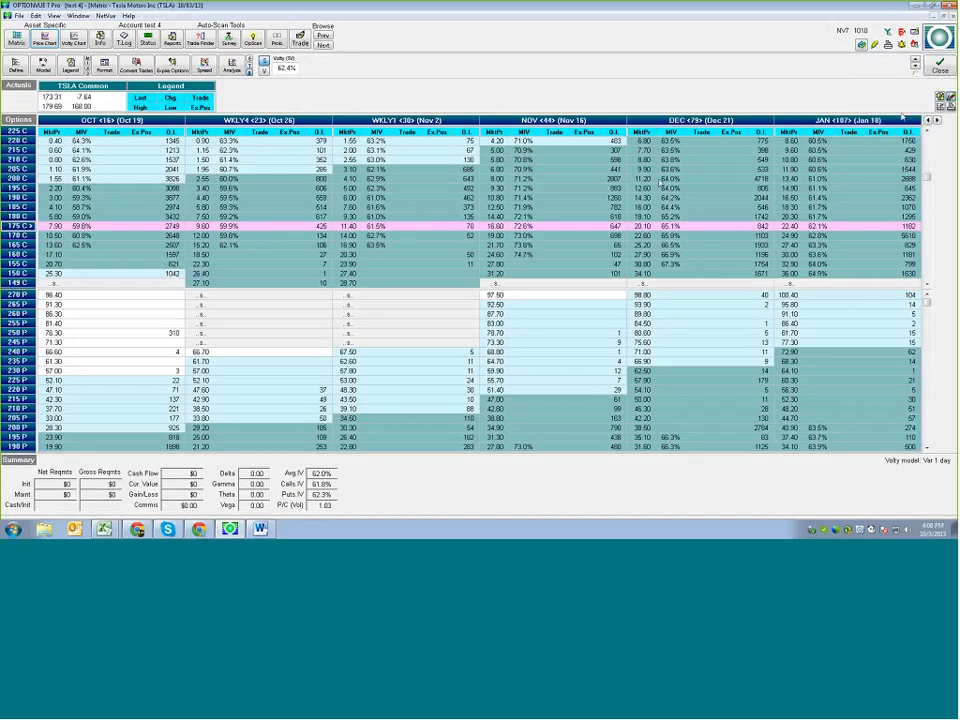
pyautogui.click(254, 229)
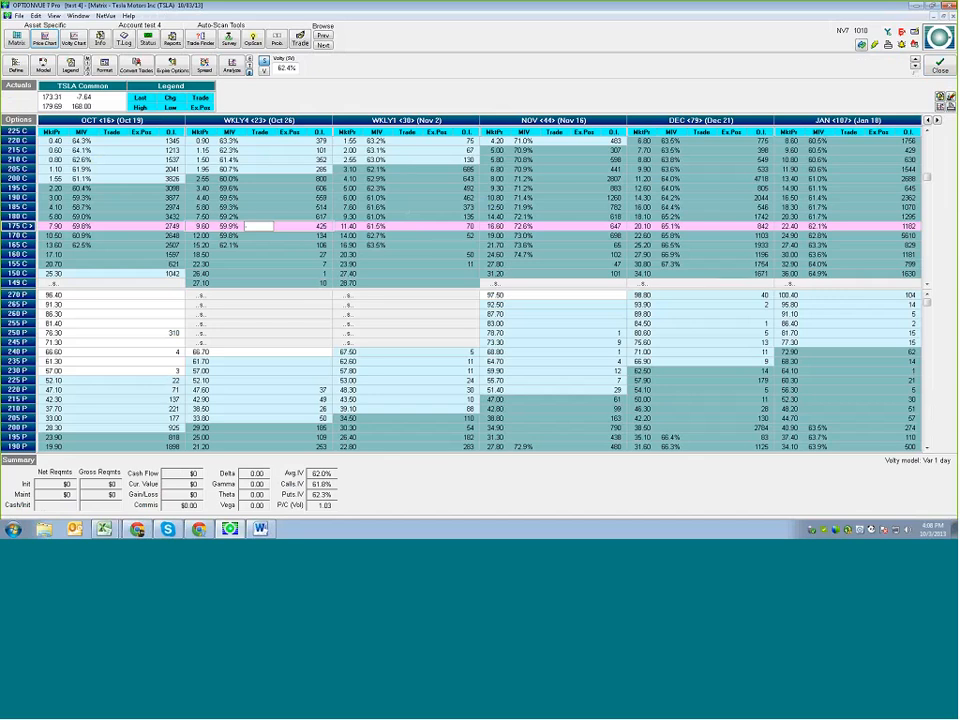
pyautogui.write('-4')
# Complete the WKLY4 call butterfly with +2 at the 205 strike and +2 at the 150 strike.
pyautogui.press('Up')
pyautogui.press('Up')
pyautogui.press('Up')
pyautogui.press('Up')
pyautogui.press('Up')
pyautogui.press('Up')
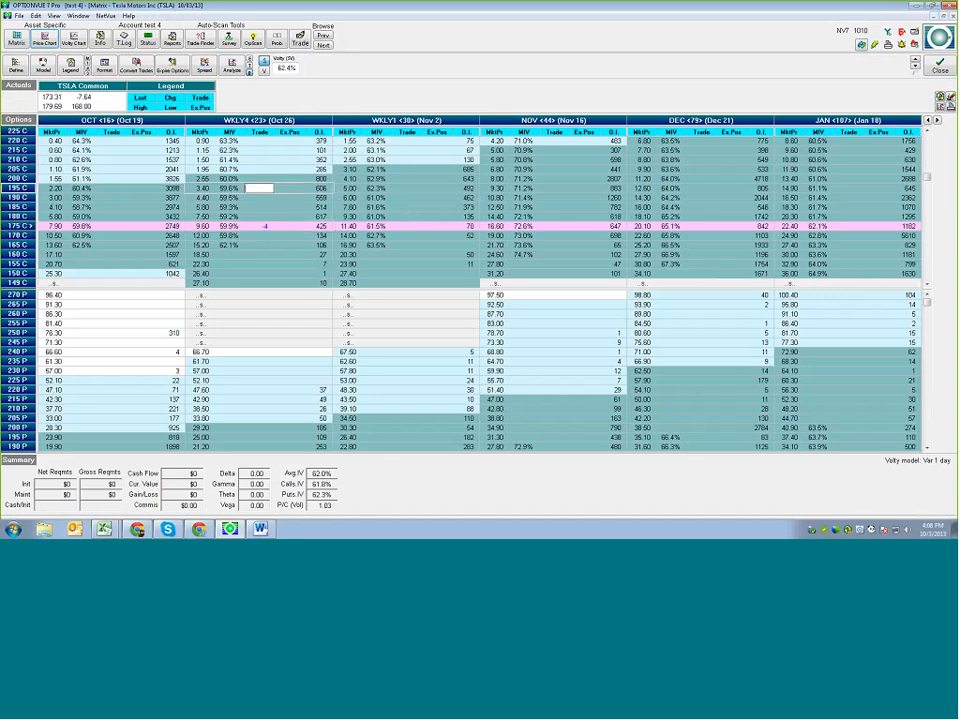
pyautogui.write('2')
pyautogui.press('Down')
pyautogui.press('Down')
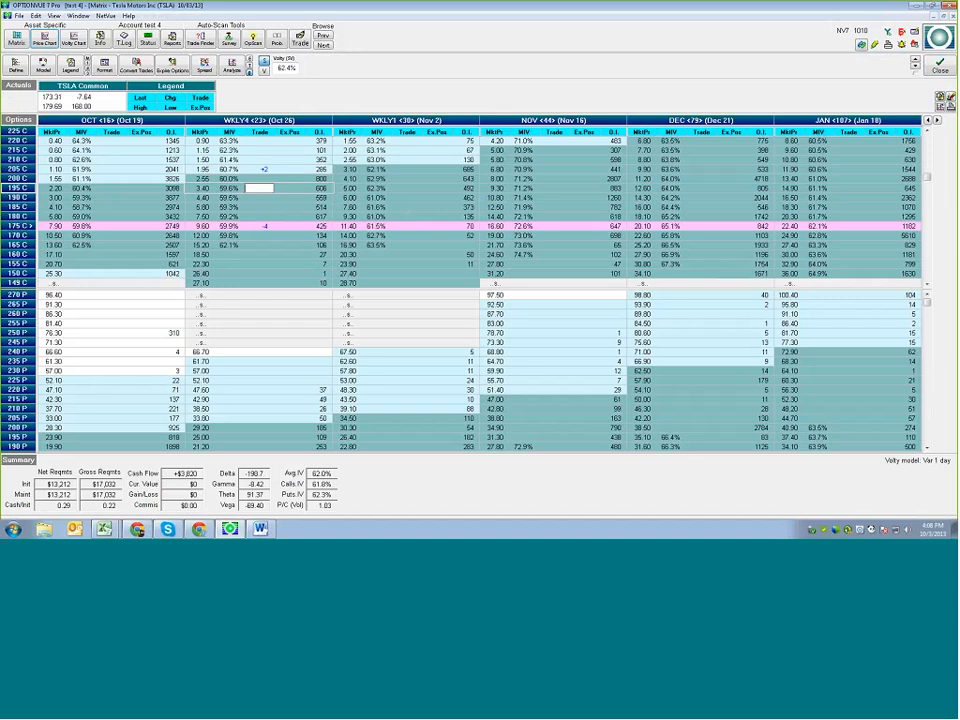
pyautogui.press('Down')
pyautogui.press('Down')
pyautogui.press('Down')
pyautogui.press('Down')
pyautogui.press('Down')
pyautogui.press('Down')
pyautogui.press('Down')
pyautogui.press('Down')
pyautogui.press('Down')
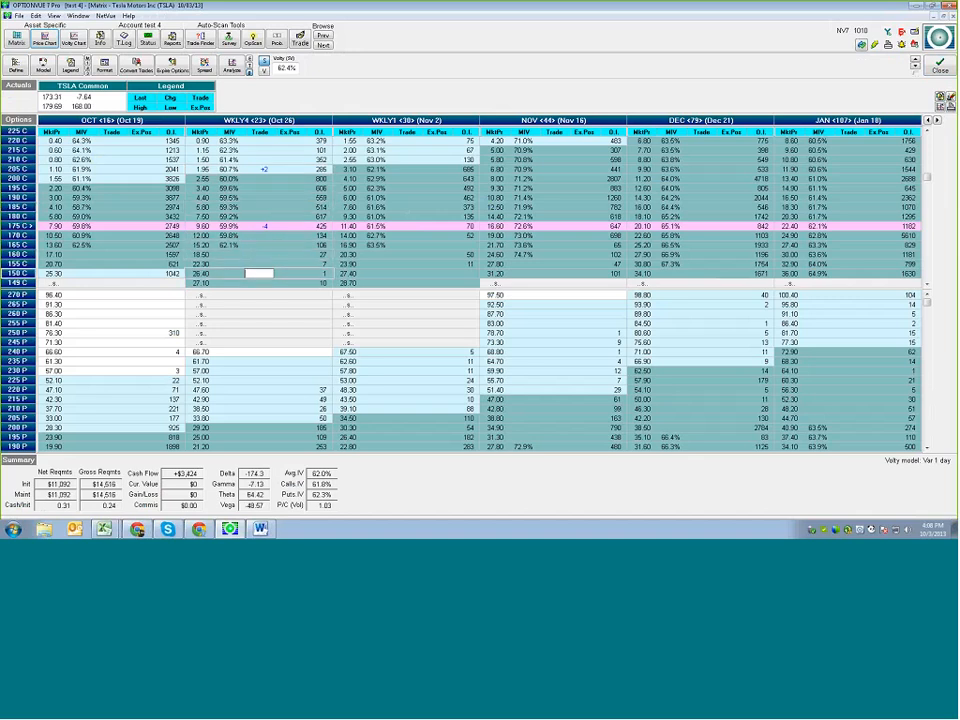
pyautogui.write('2')
pyautogui.press('Up')
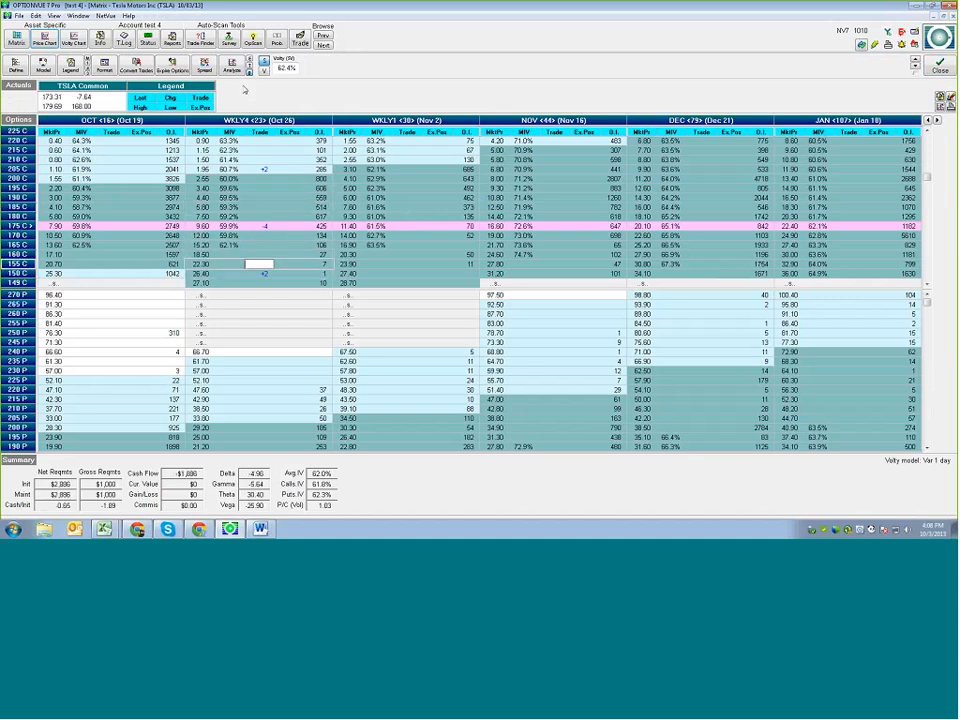
# Graph the WKLY4 call butterfly, overlay its profit and loss zones on the TSLA price chart, and close the chart and graph.
pyautogui.click(232, 66)
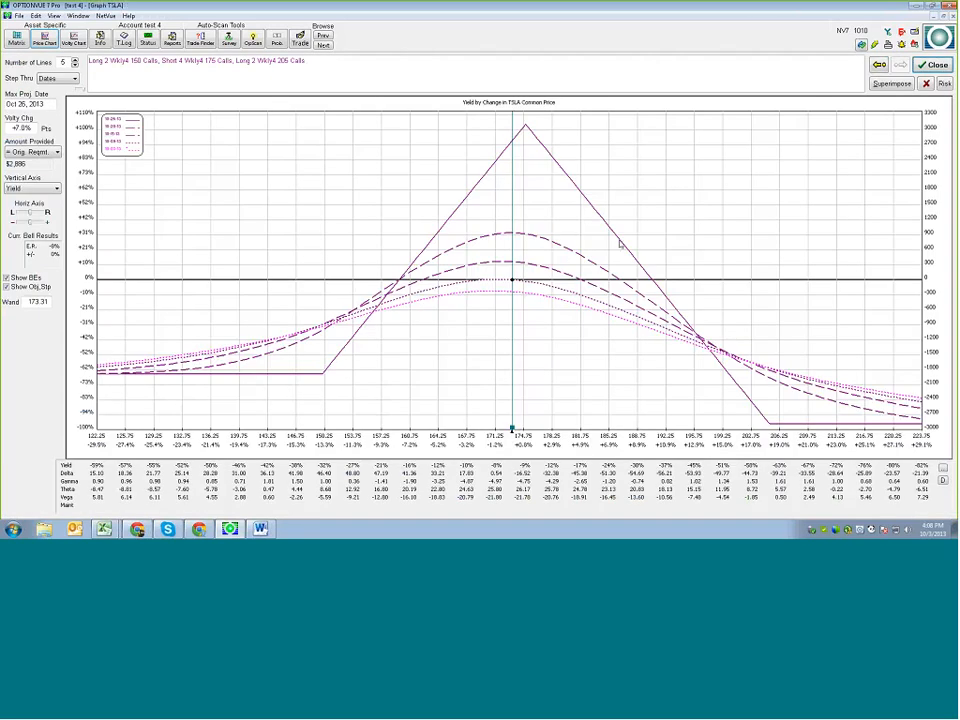
pyautogui.click(45, 41)
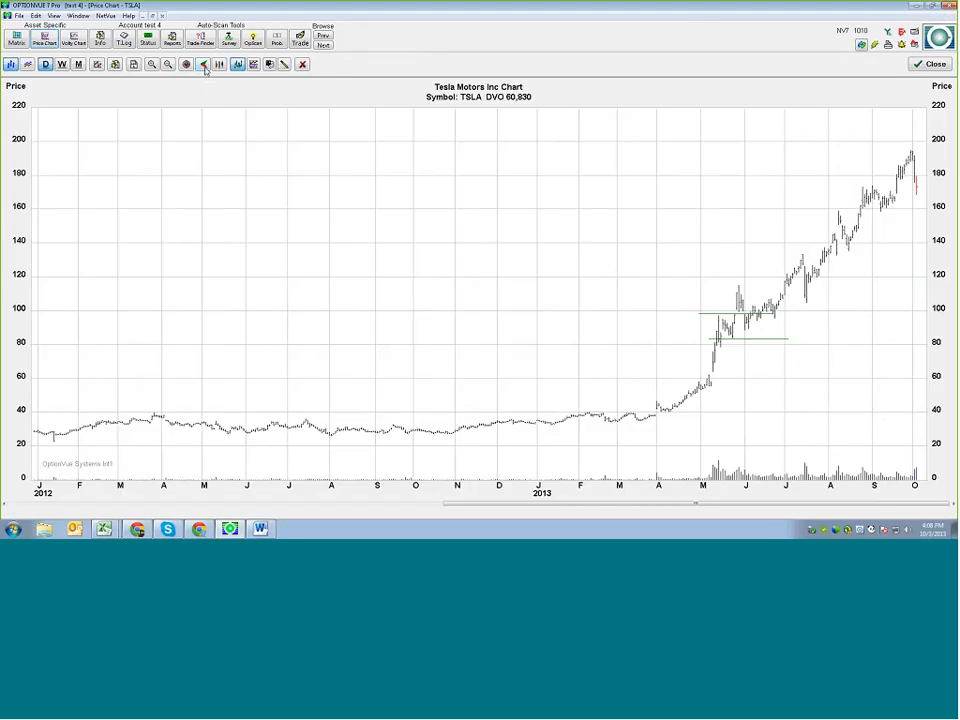
pyautogui.click(203, 64)
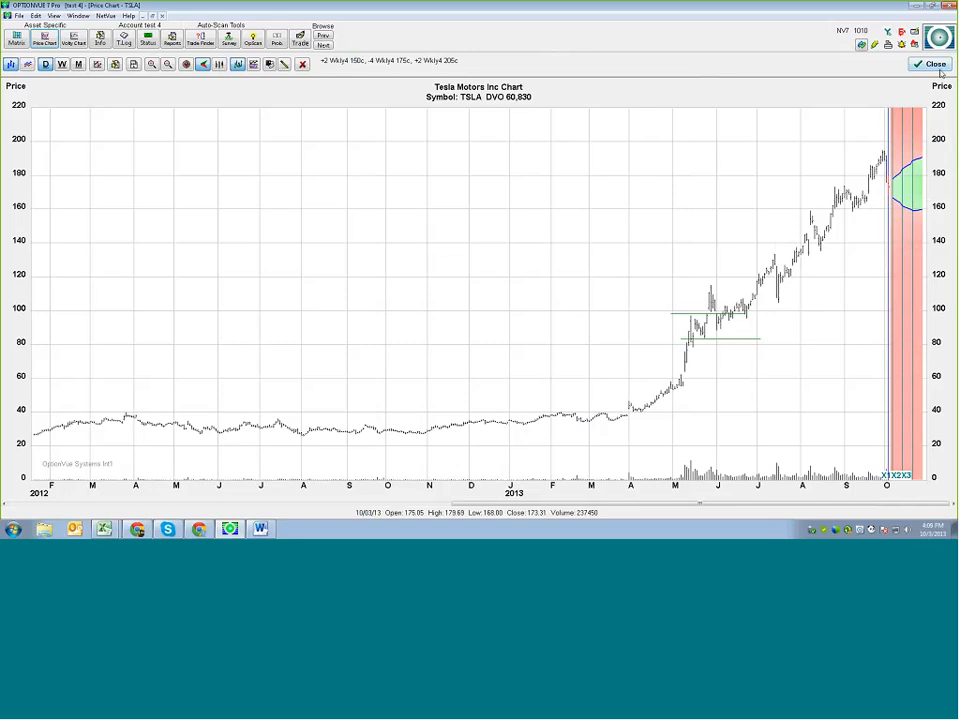
pyautogui.click(936, 65)
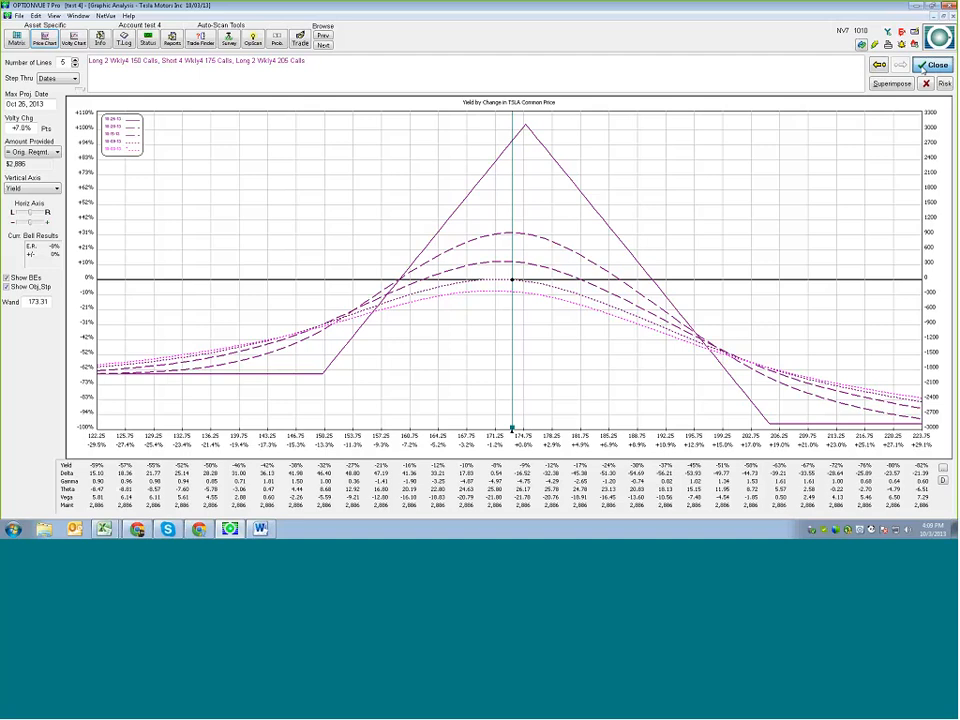
pyautogui.click(936, 65)
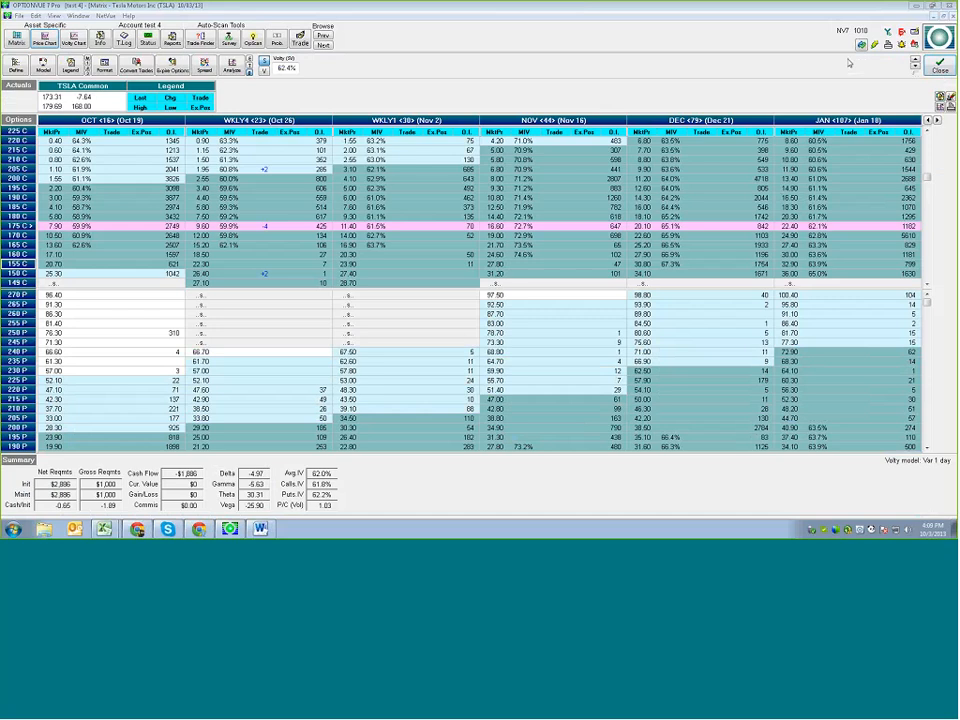
# Start a BackTrader session with an initial date of 8/15/2013, storing to temporary asset files.
pyautogui.click(106, 17)
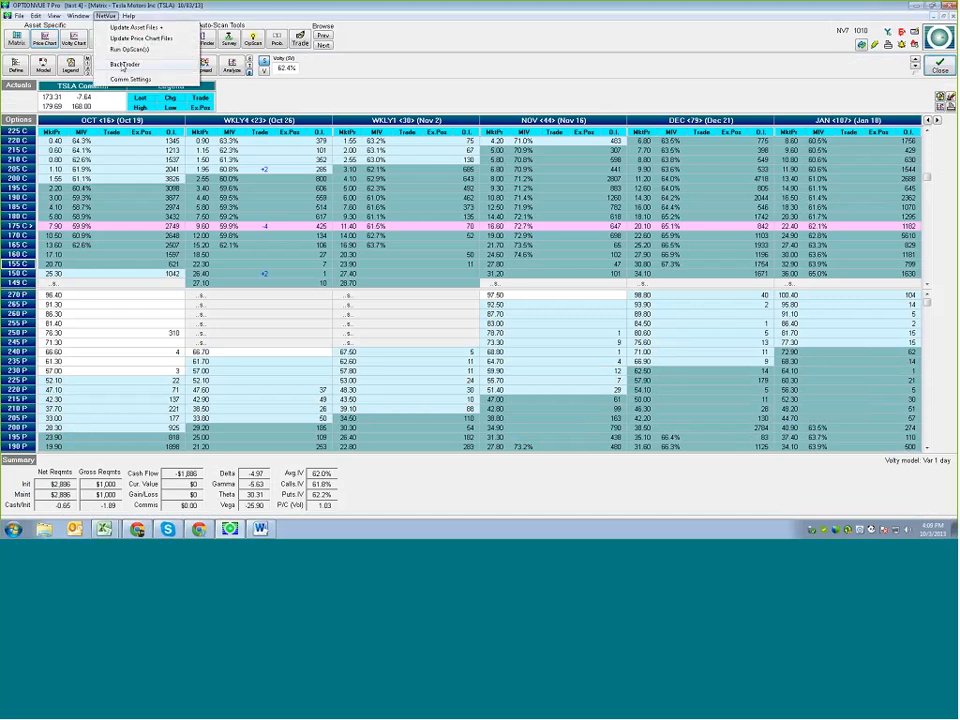
pyautogui.moveTo(127, 17)
pyautogui.click(205, 13)
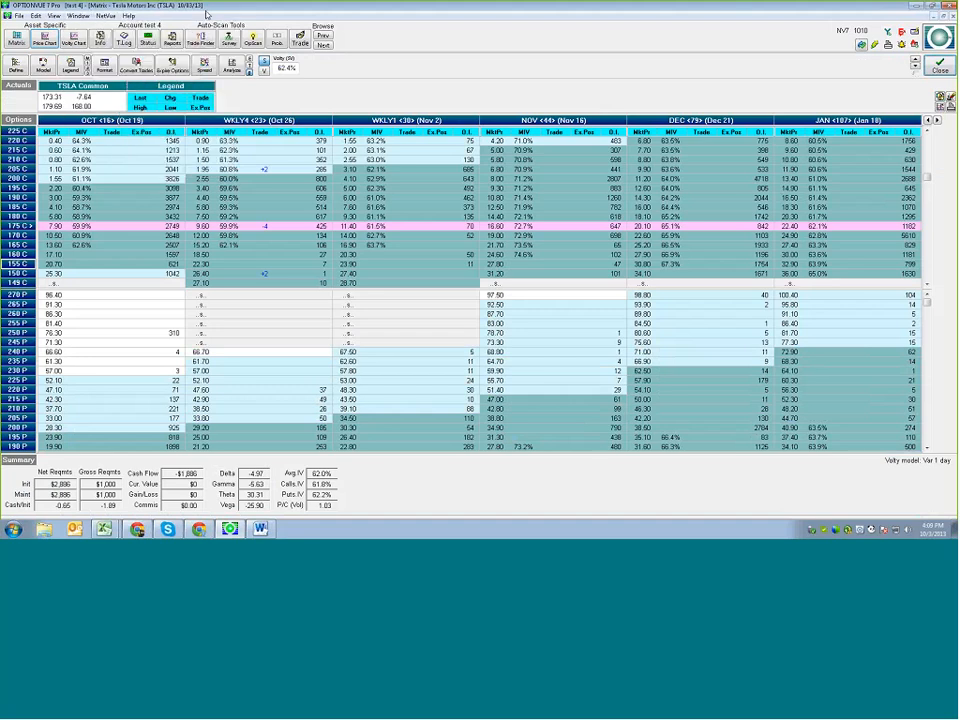
pyautogui.click(110, 17)
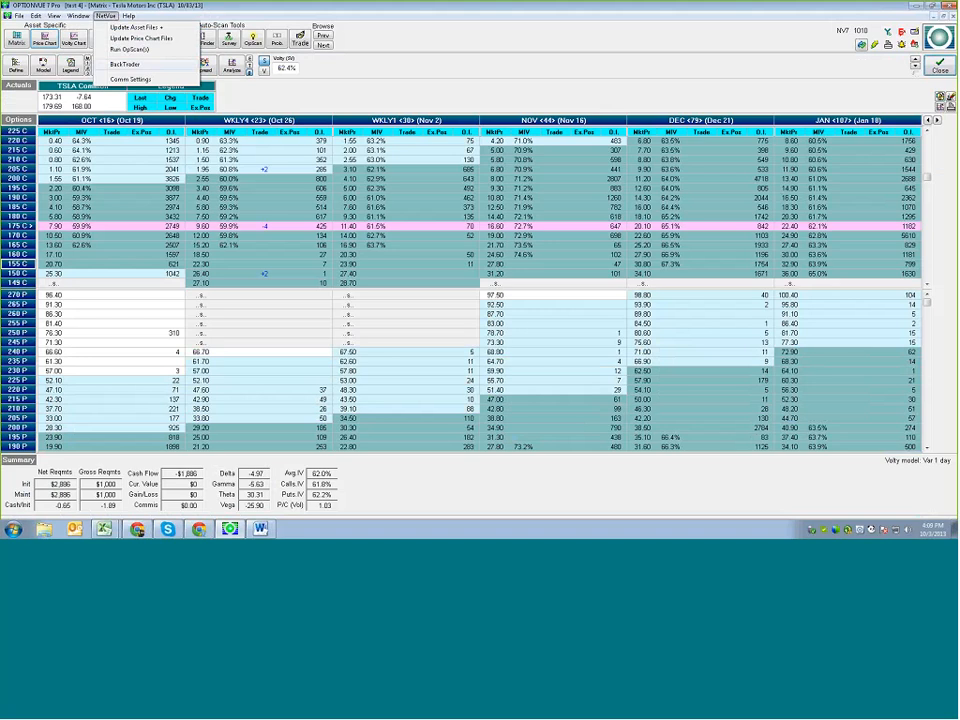
pyautogui.click(120, 64)
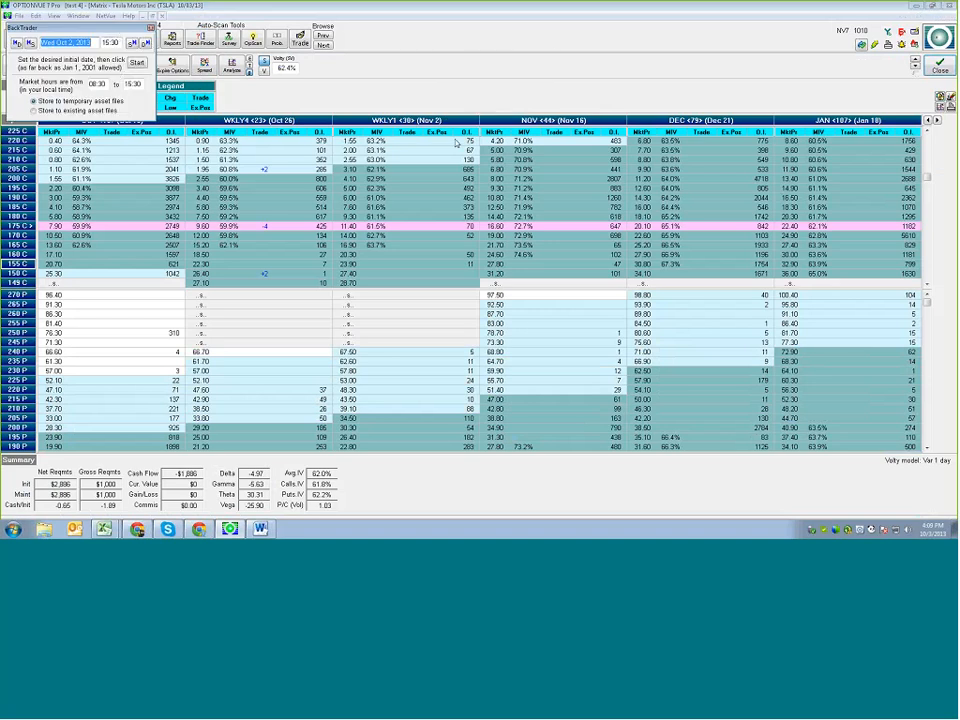
pyautogui.moveTo(115, 28); pyautogui.dragTo(782, 16)
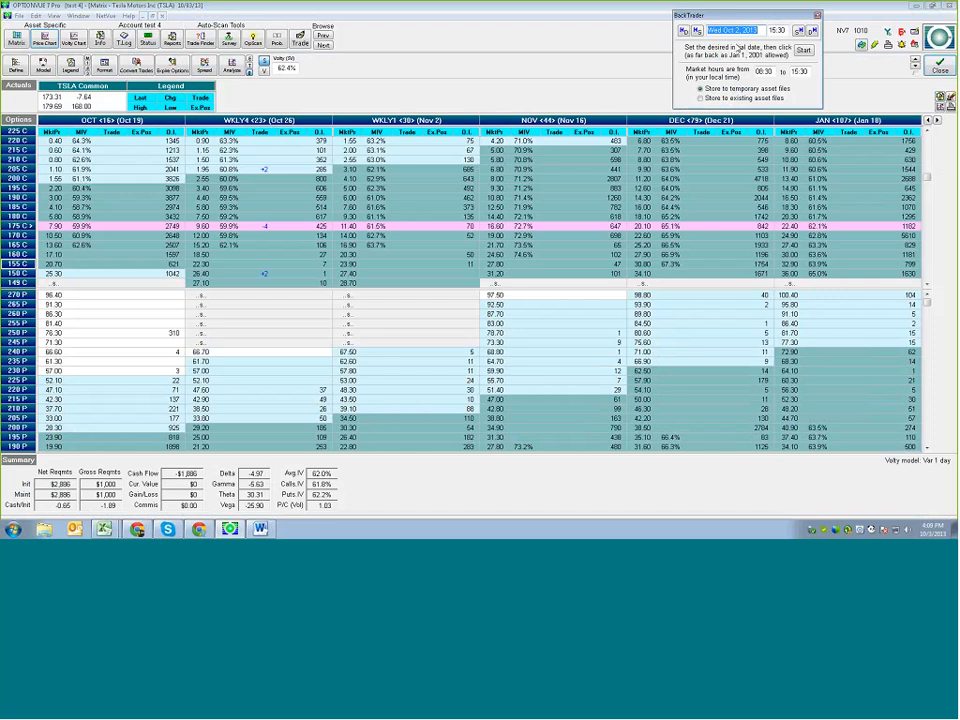
pyautogui.write('8/15/2013')
pyautogui.click(800, 50)
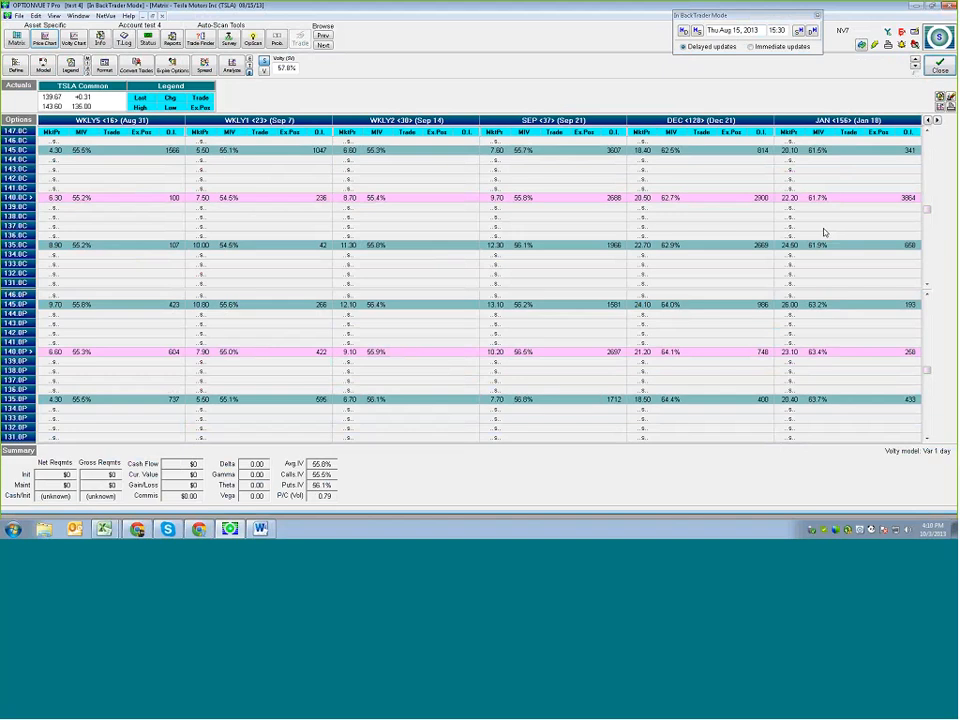
# Define the TSLA matrix to display only 5 point interval strikes.
pyautogui.click(15, 64)
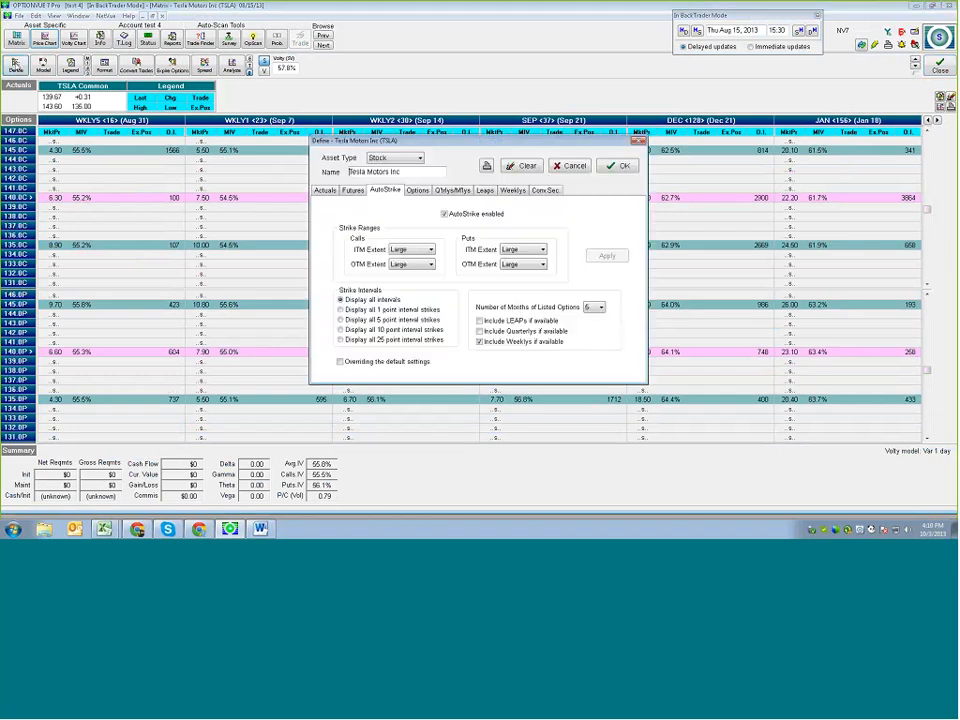
pyautogui.click(340, 319)
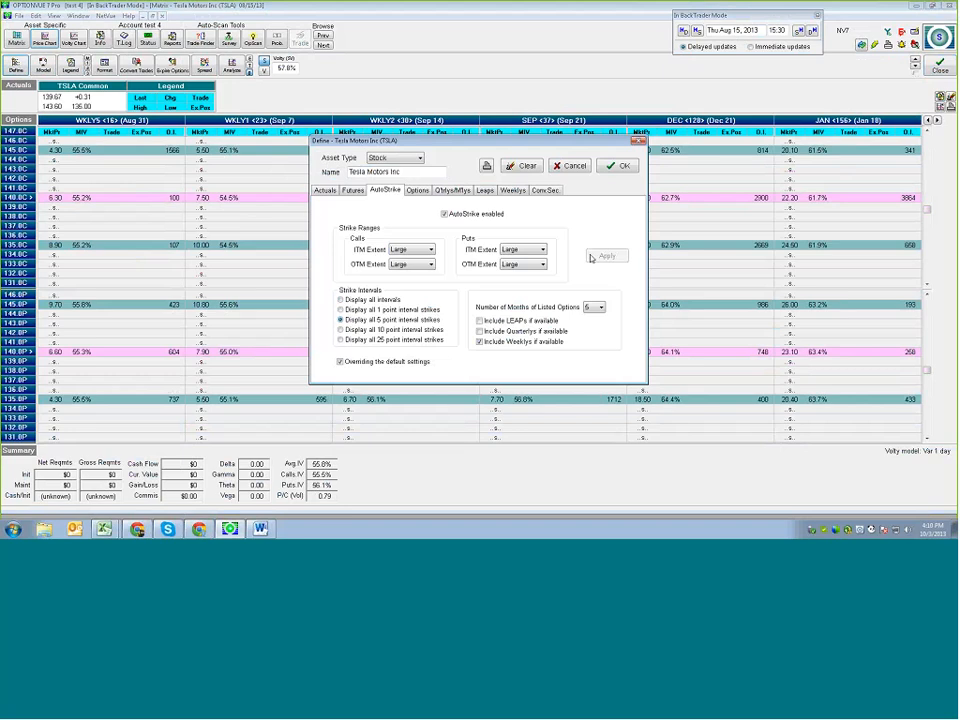
pyautogui.click(617, 166)
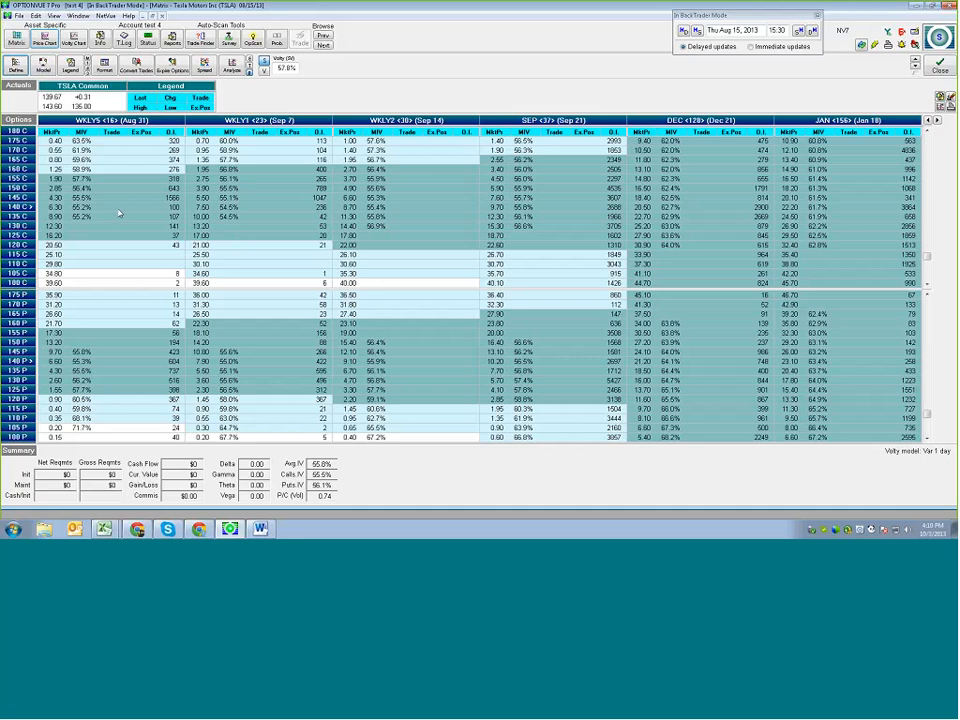
# Enter a WKLY5 (Aug 31) call butterfly of -2 at the 140 strike, +1 at 160 and +1 at 120.
pyautogui.click(118, 210)
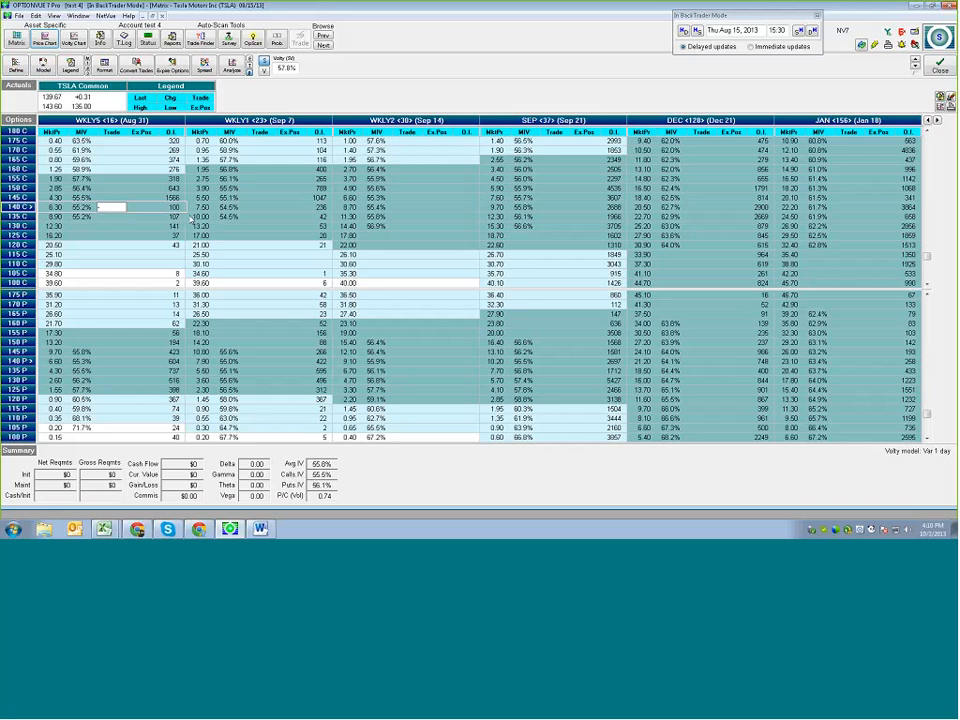
pyautogui.write('-2')
pyautogui.press('Return')
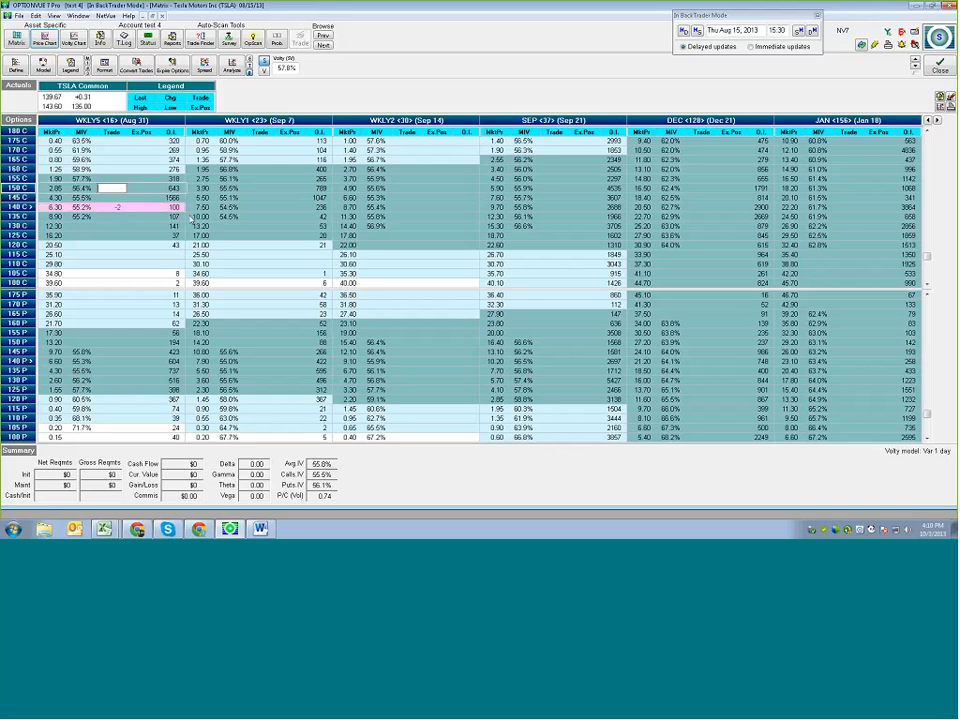
pyautogui.write('1')
pyautogui.press('Down')
pyautogui.press('Down')
pyautogui.press('Down')
pyautogui.press('Down')
pyautogui.press('Down')
pyautogui.press('Down')
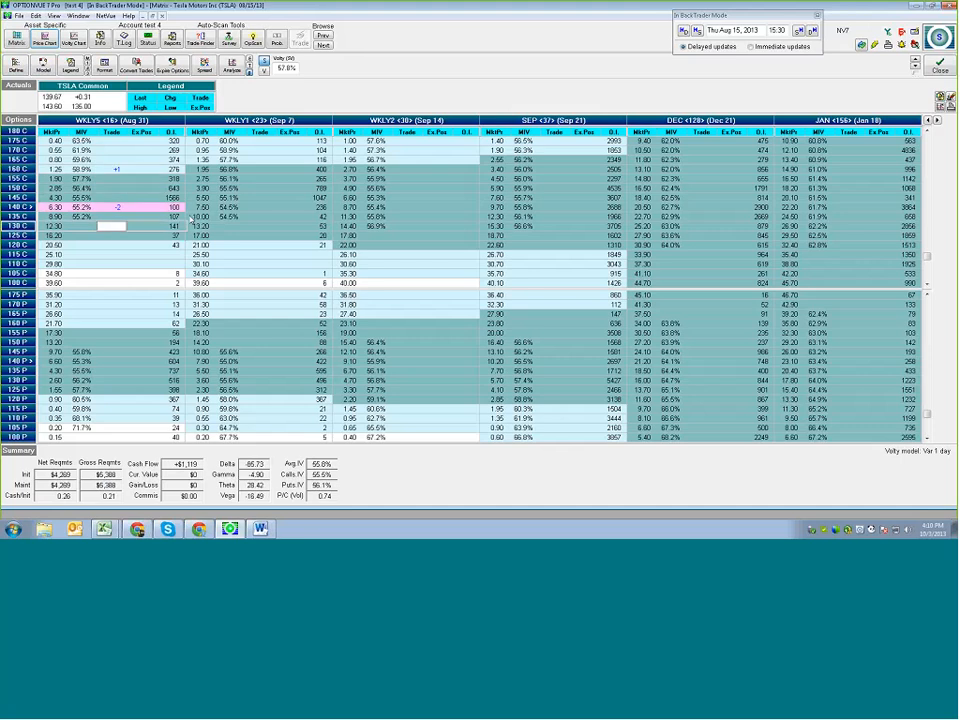
pyautogui.press('Down')
pyautogui.press('Down')
pyautogui.write('1')
pyautogui.press('Up')
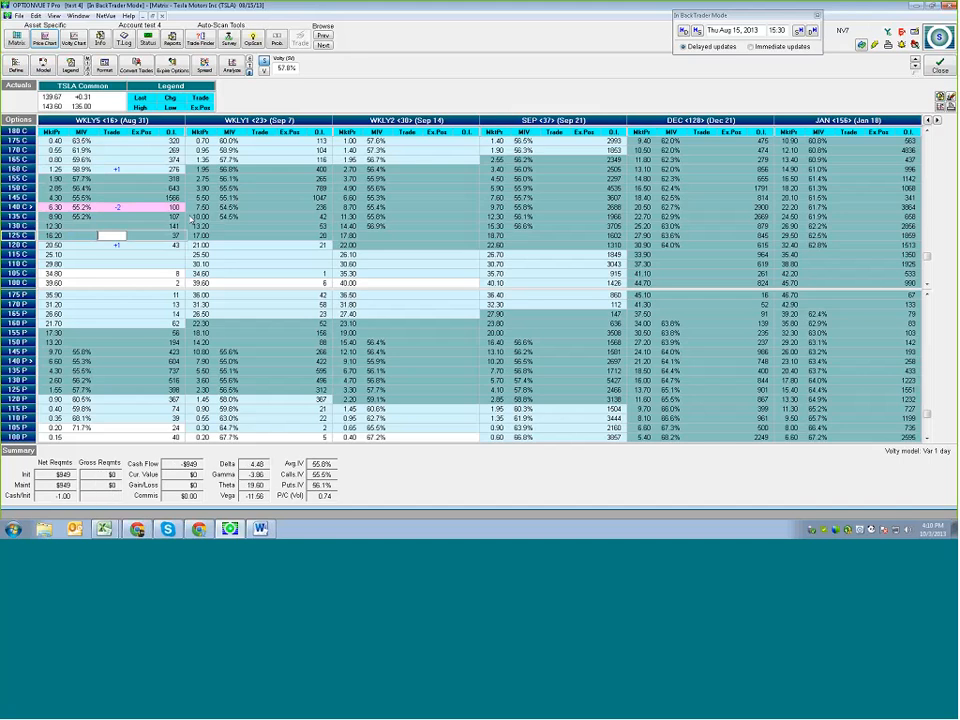
# Graph the WKLY5 butterfly, close the graph, and convert the entered trades into an existing position.
pyautogui.click(231, 72)
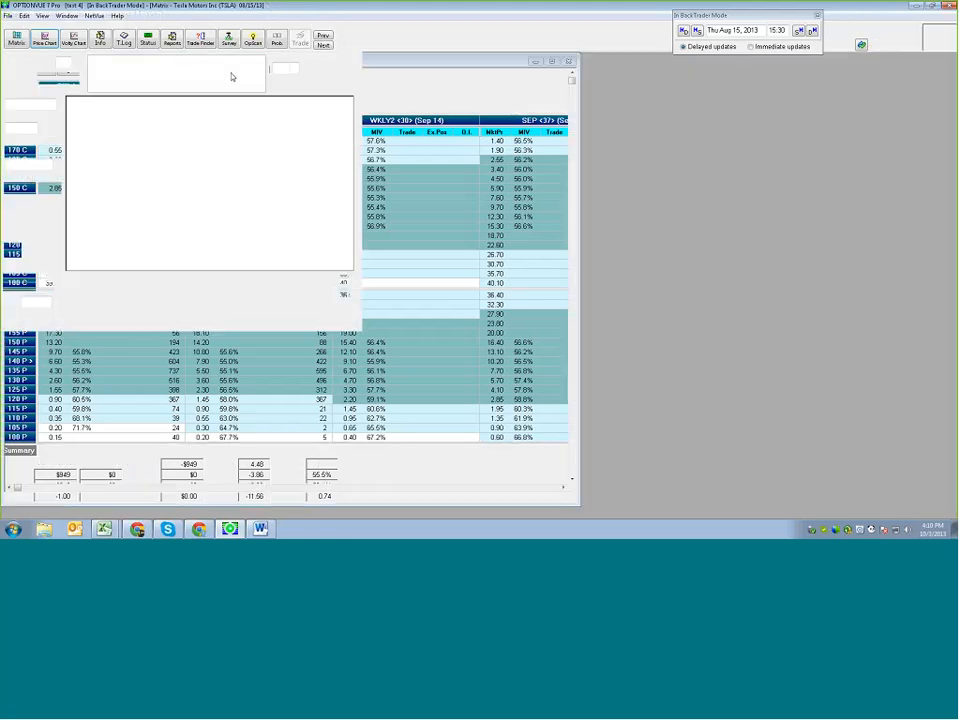
pyautogui.click(937, 66)
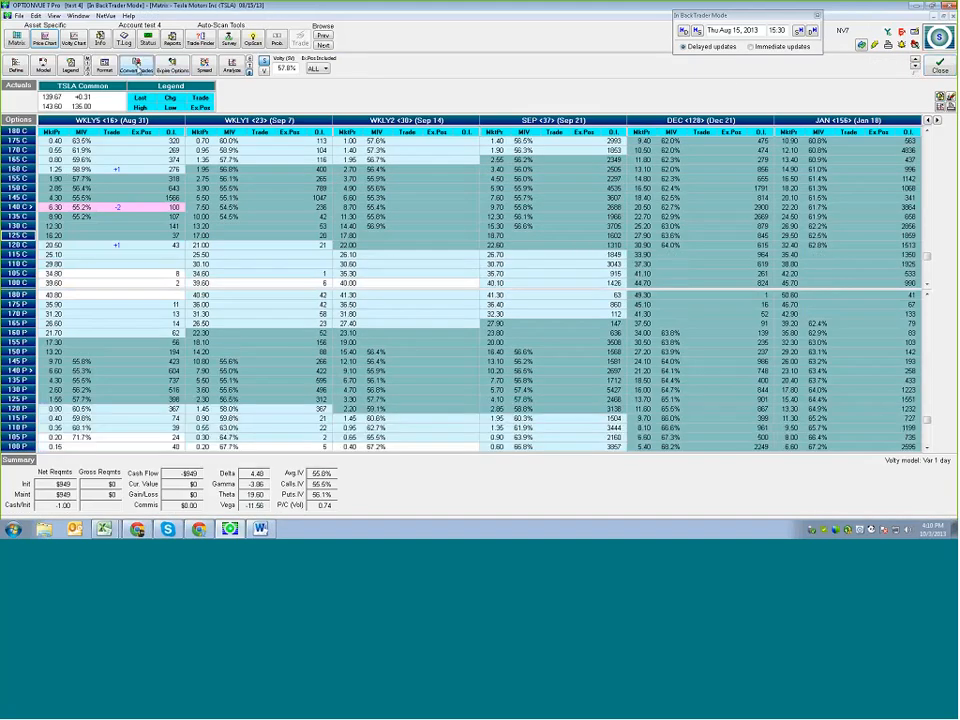
pyautogui.click(135, 66)
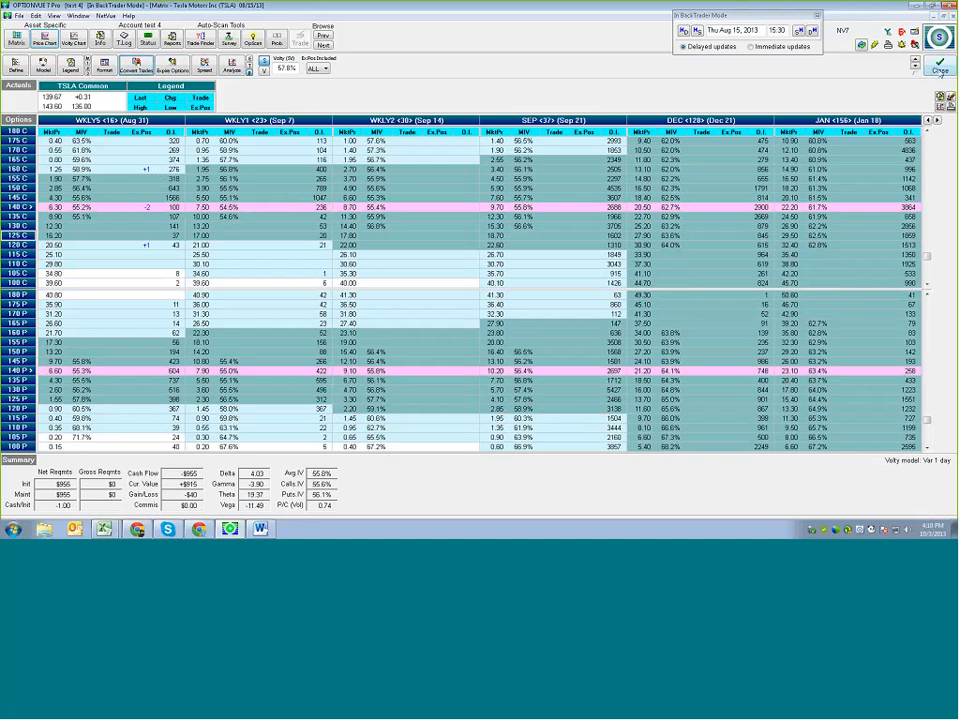
# Restore the matrix to a smaller window, open a wider graph window beside it, and move the BackTrader window clear of the graph.
pyautogui.click(943, 17)
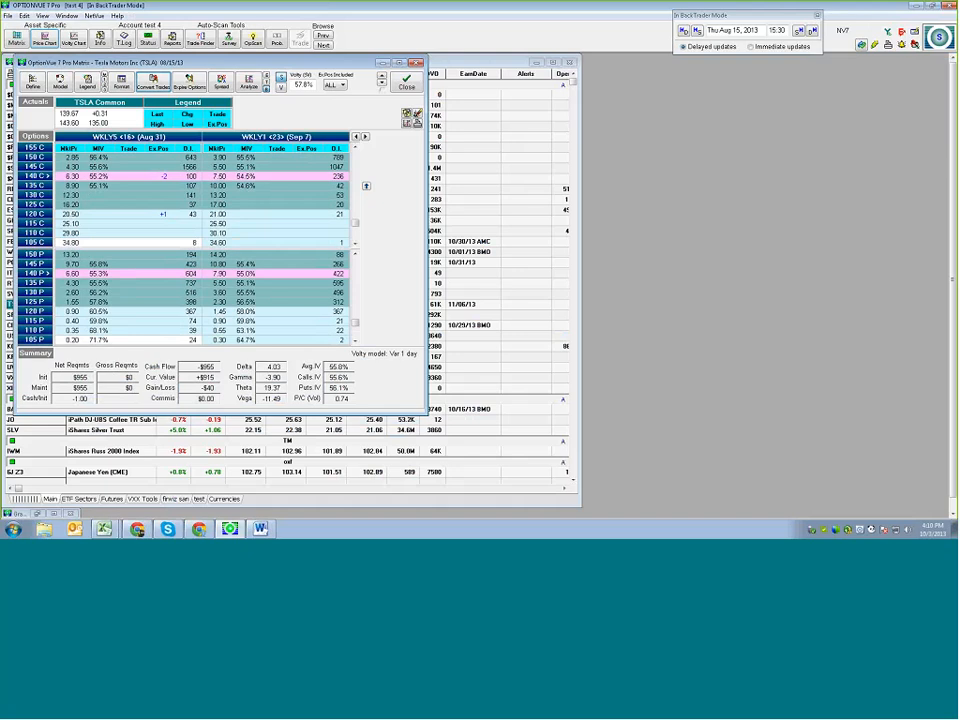
pyautogui.click(408, 123)
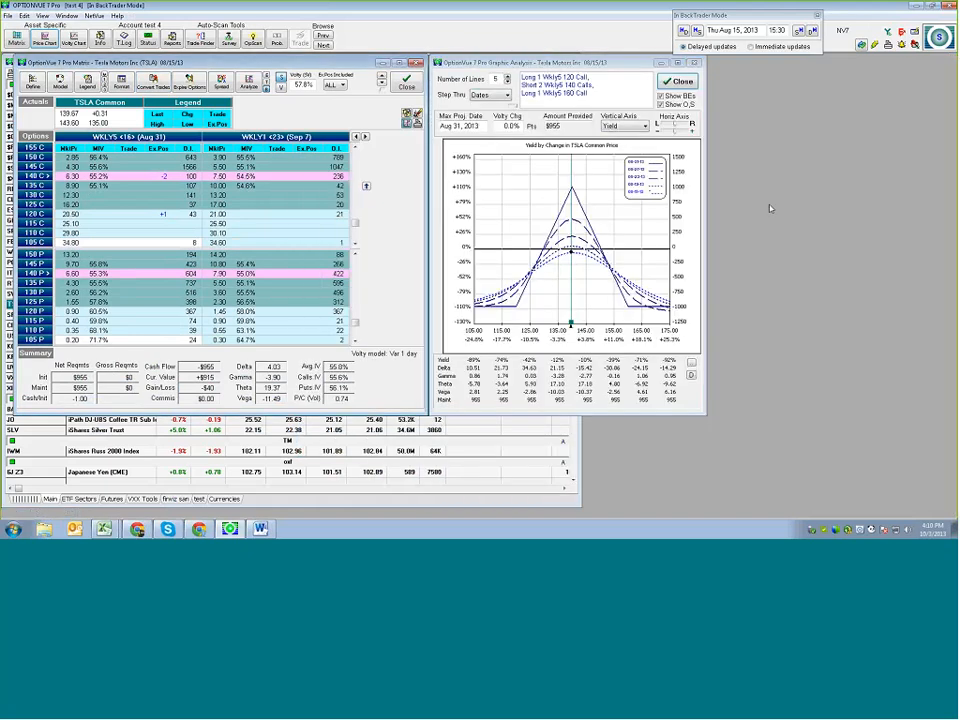
pyautogui.moveTo(706, 199); pyautogui.dragTo(878, 198)
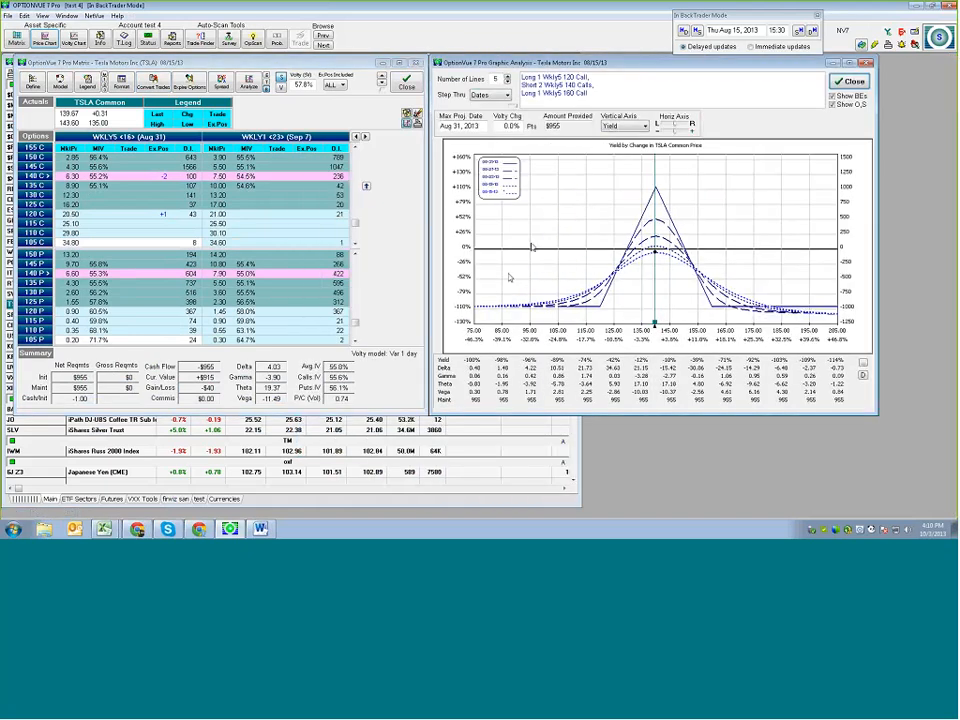
pyautogui.click(768, 17)
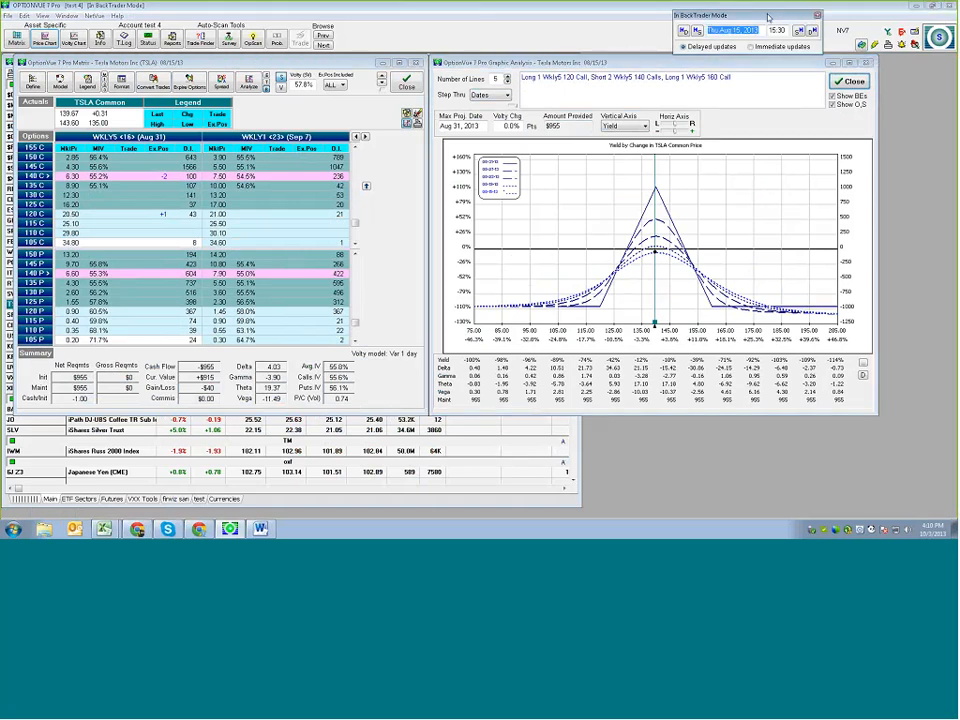
pyautogui.moveTo(768, 17); pyautogui.dragTo(459, 32)
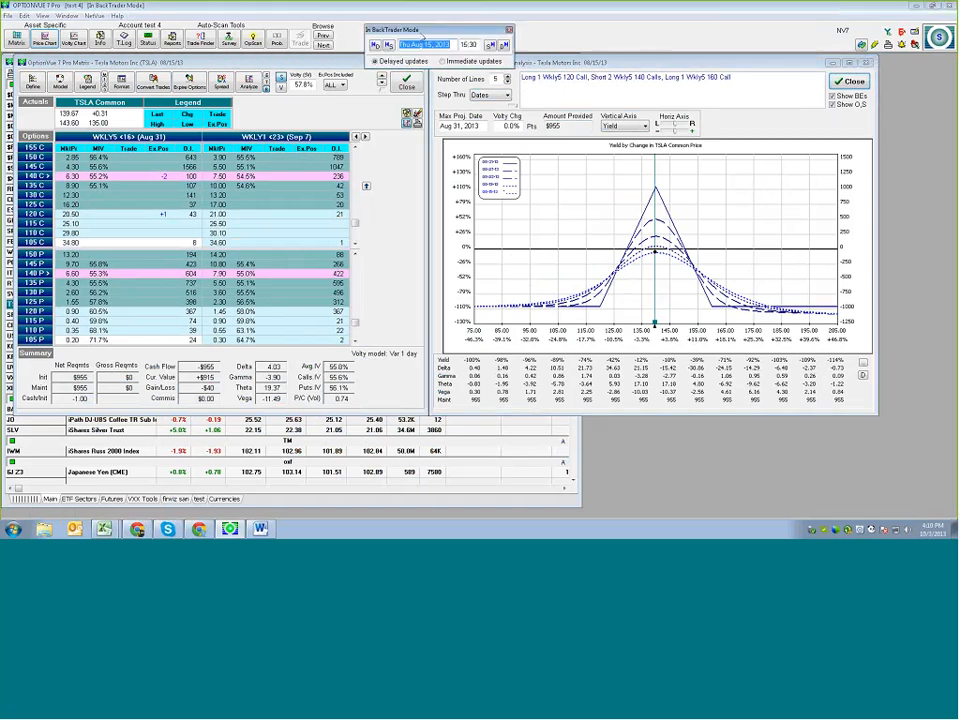
# Advance the backtest one day at a time to Aug 20, 2013, and step back to Aug 19.
pyautogui.click(503, 45)
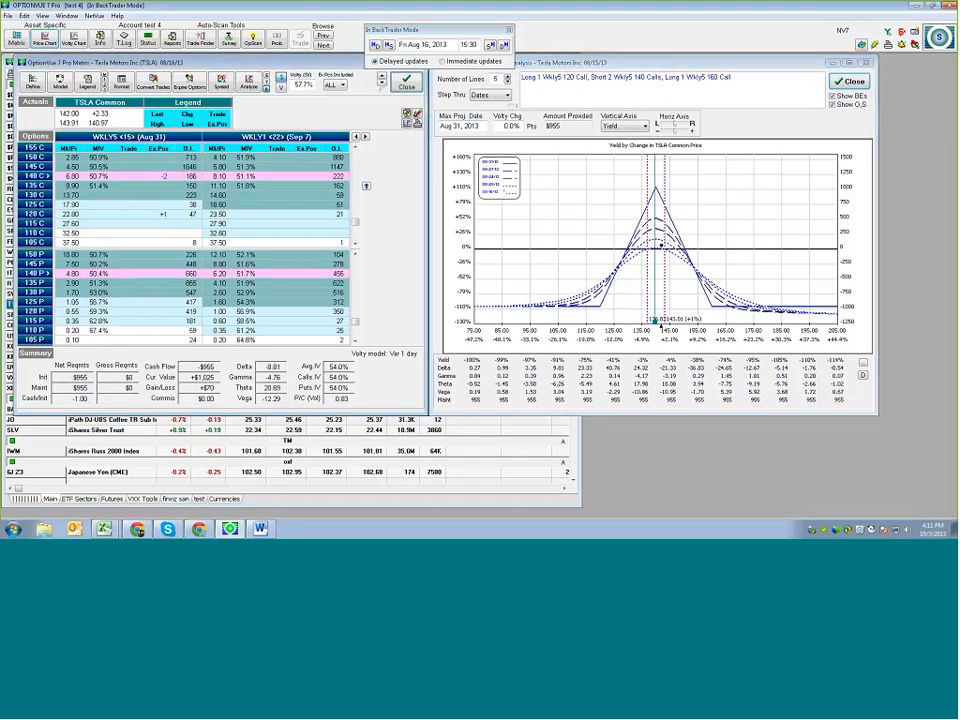
pyautogui.click(504, 46)
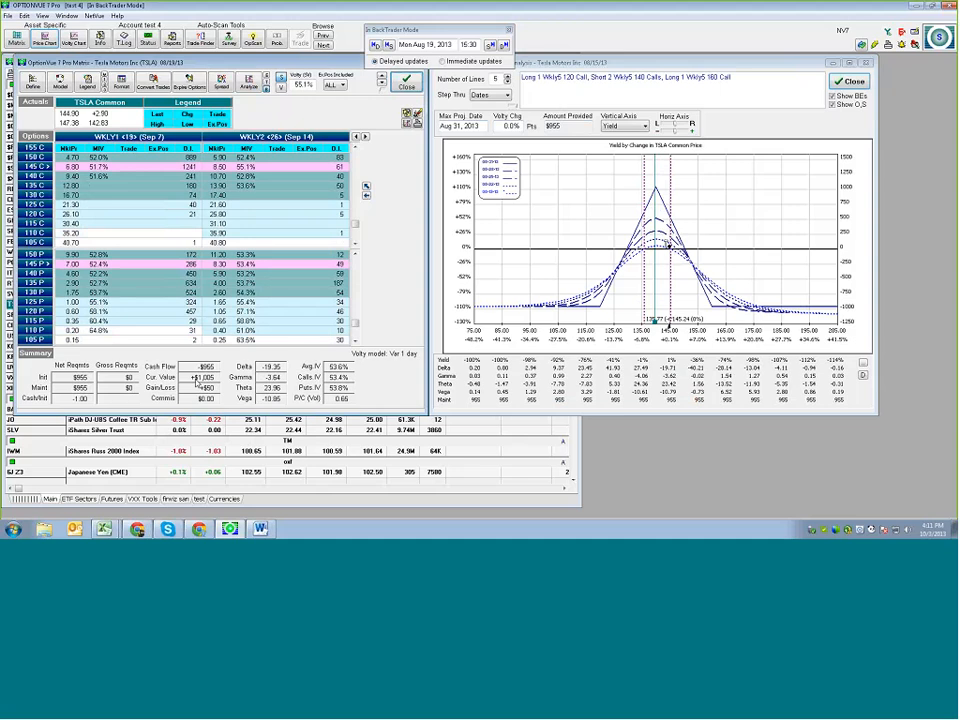
pyautogui.click(503, 45)
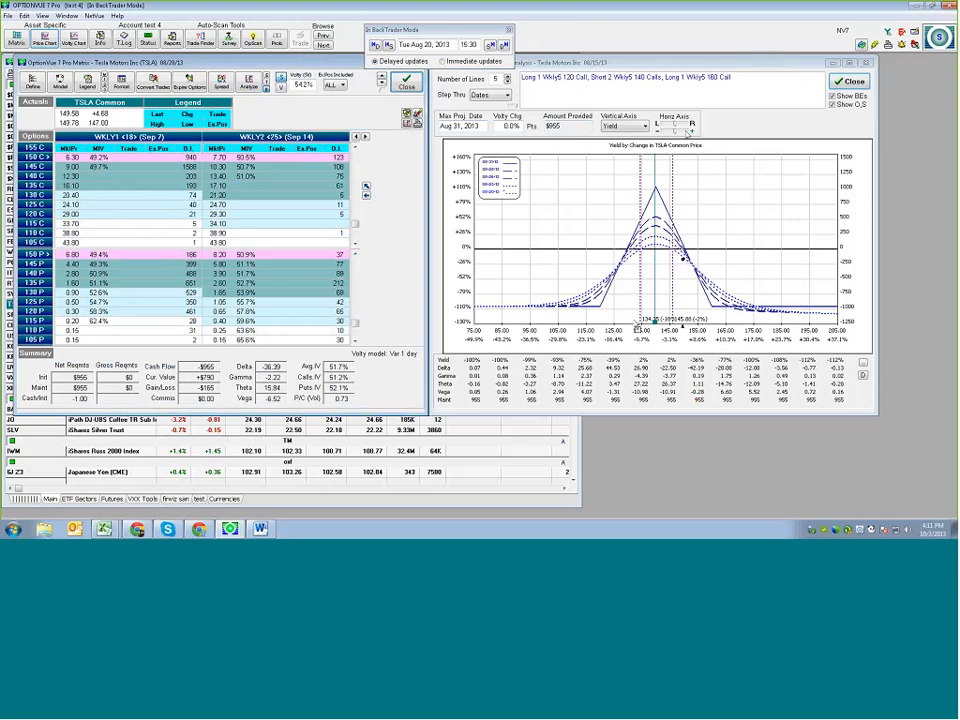
pyautogui.click(376, 46)
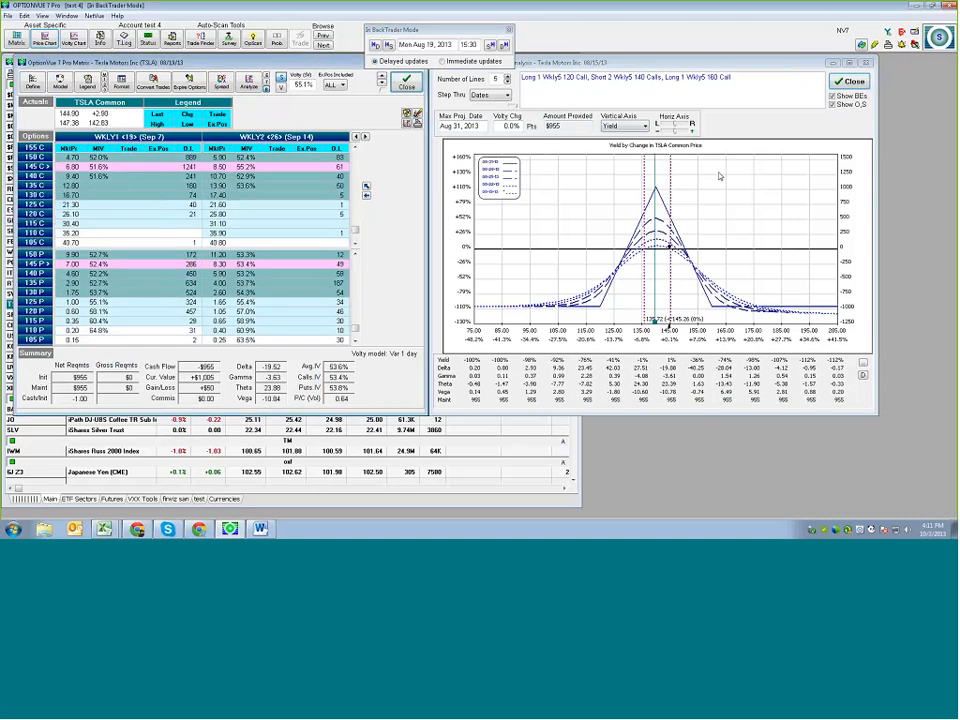
# Narrow the graph's horizontal price range to 129.60 through 150.40 around the butterfly's peak.
pyautogui.click(686, 132)
pyautogui.click(686, 132)
pyautogui.click(686, 132)
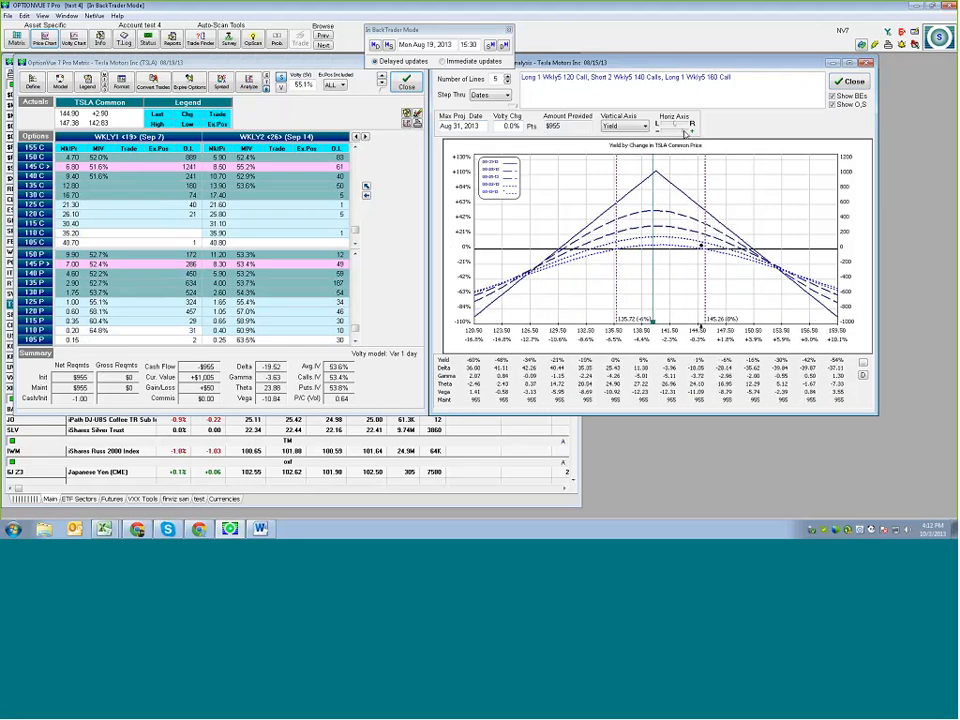
pyautogui.click(686, 132)
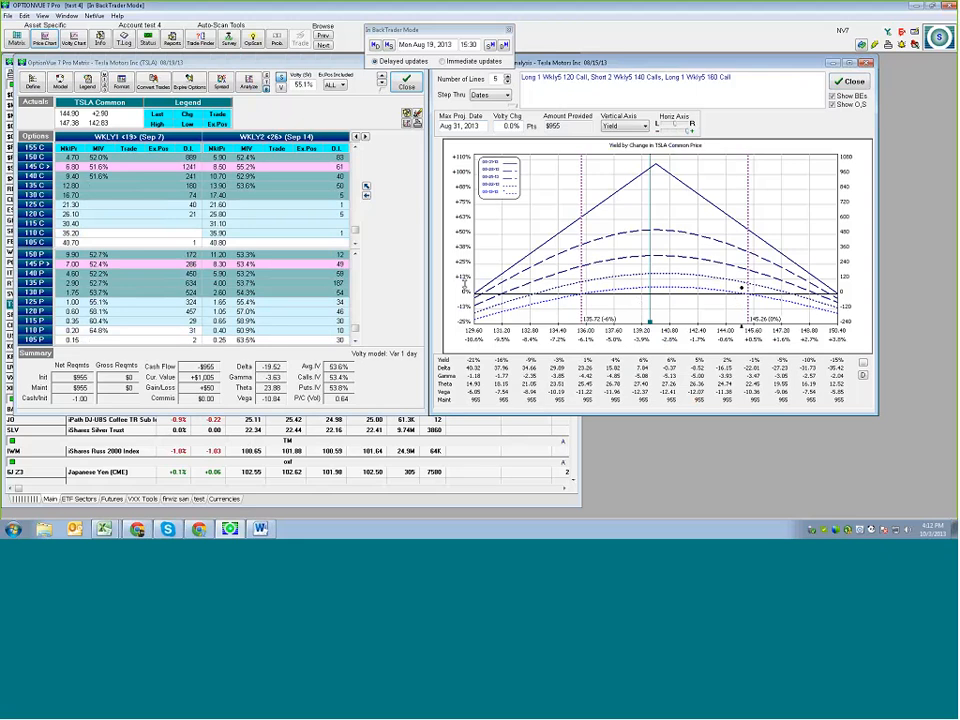
# Bring the WKLY5 (Aug 31) options into view in the matrix and step the backtest back to Aug 16, 2013.
pyautogui.click(355, 136)
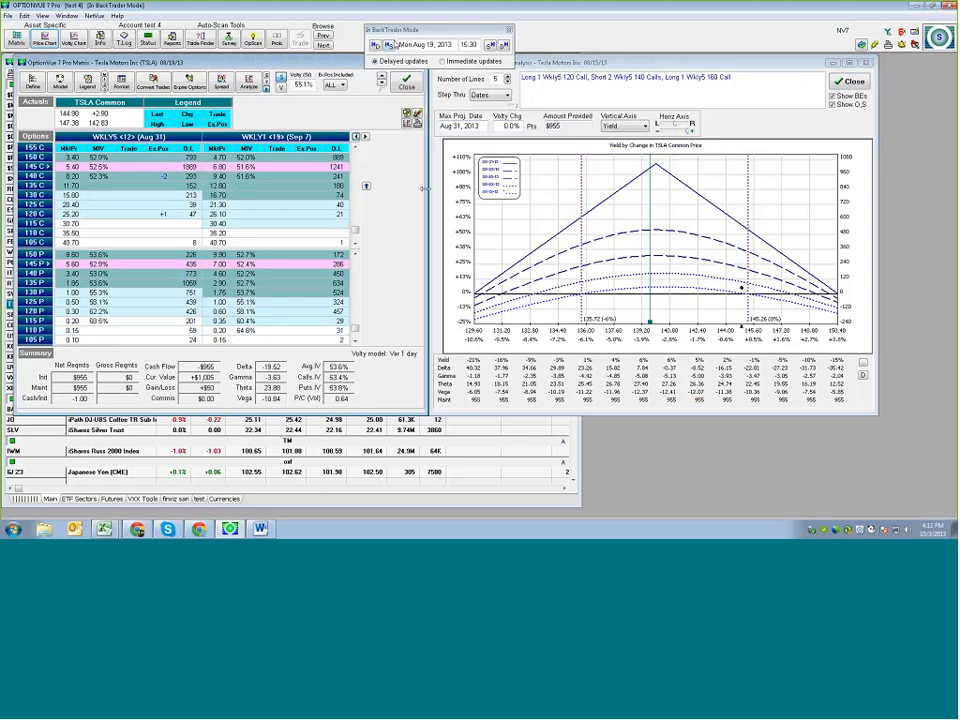
pyautogui.click(375, 46)
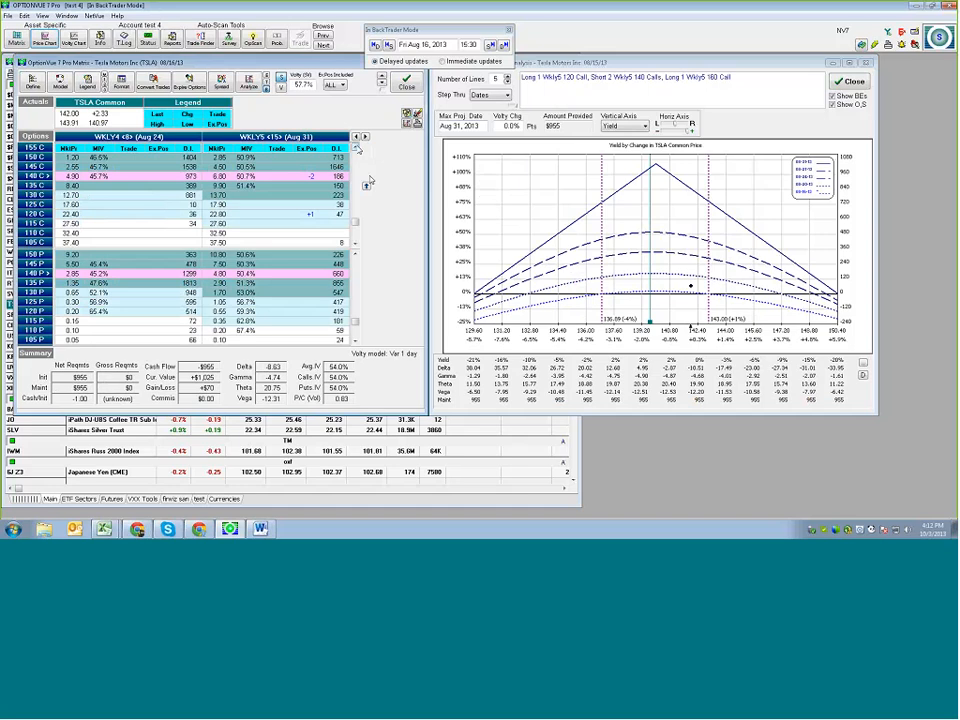
pyautogui.click(356, 147)
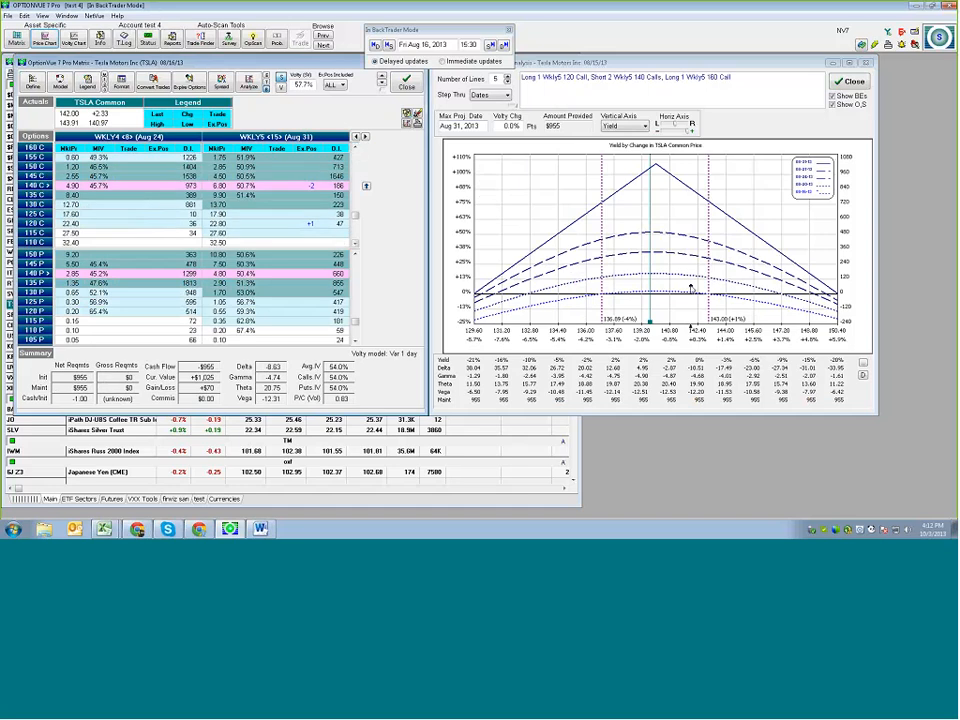
# Examine the butterfly's 120, 140 and 160 call legs in the matrix and the combined position in the account status.
pyautogui.moveTo(690, 289)
pyautogui.scroll(-1, 268, 188)
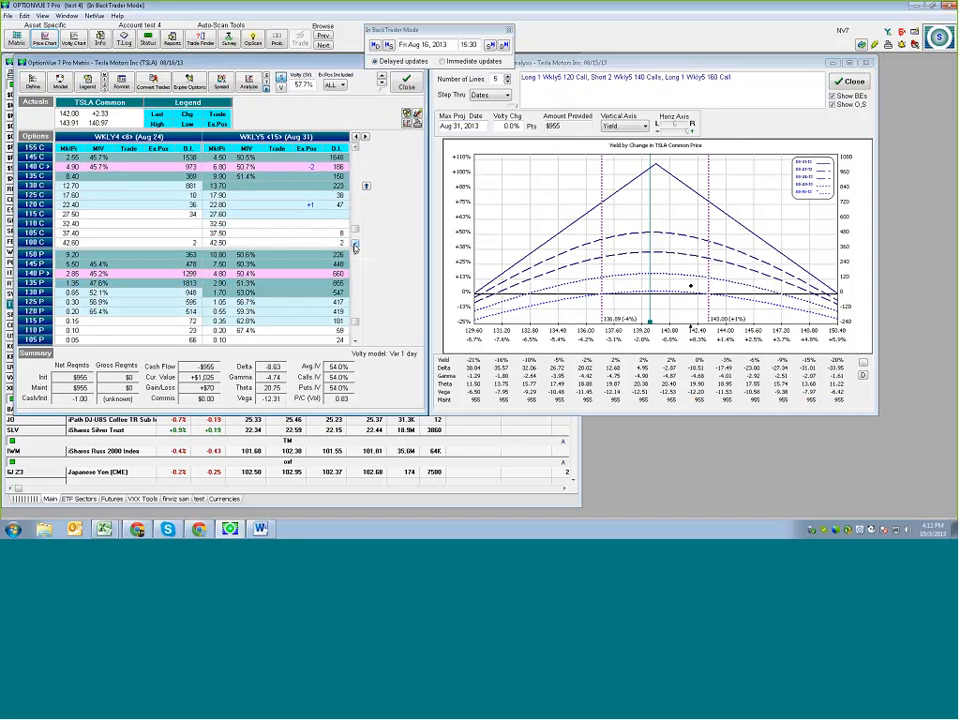
pyautogui.scroll(-1, 268, 186)
pyautogui.click(147, 40)
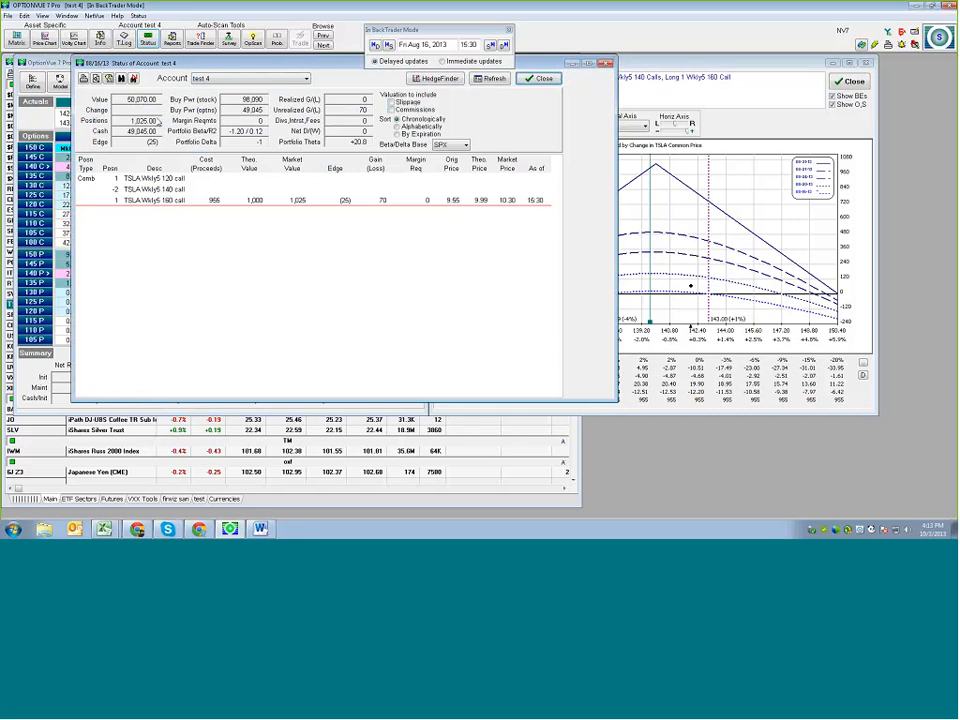
pyautogui.click(546, 78)
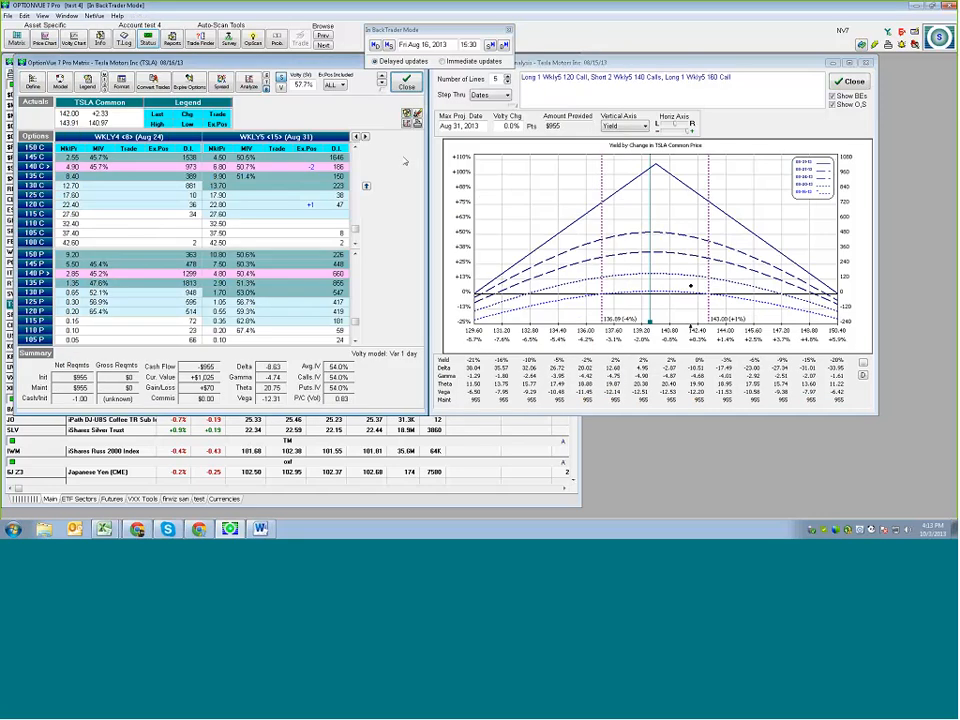
pyautogui.scroll(2, 345, 246)
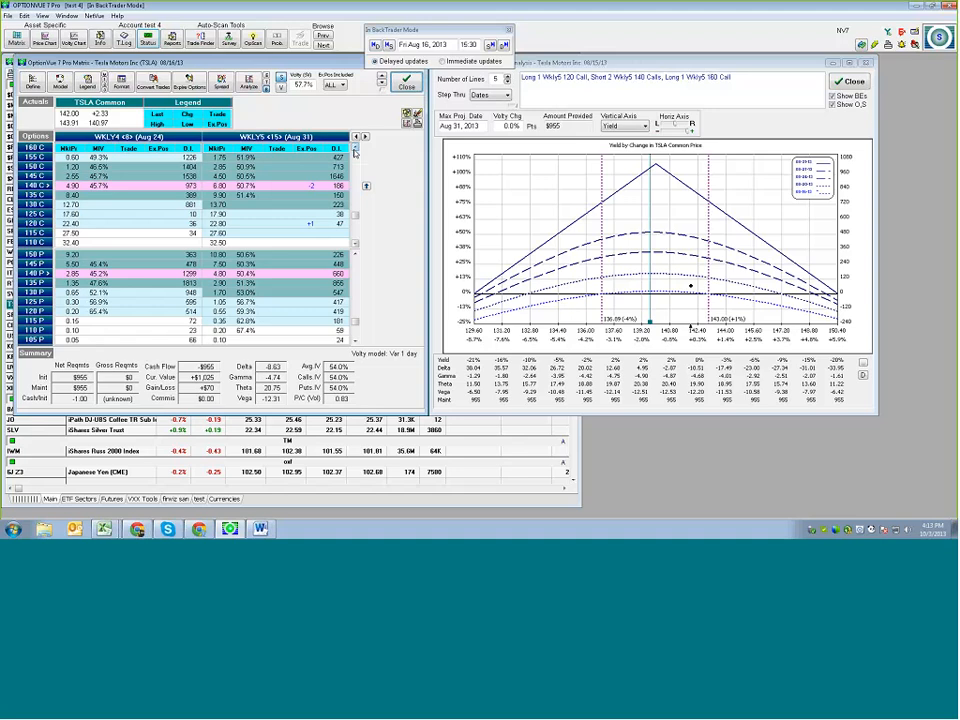
pyautogui.click(274, 186)
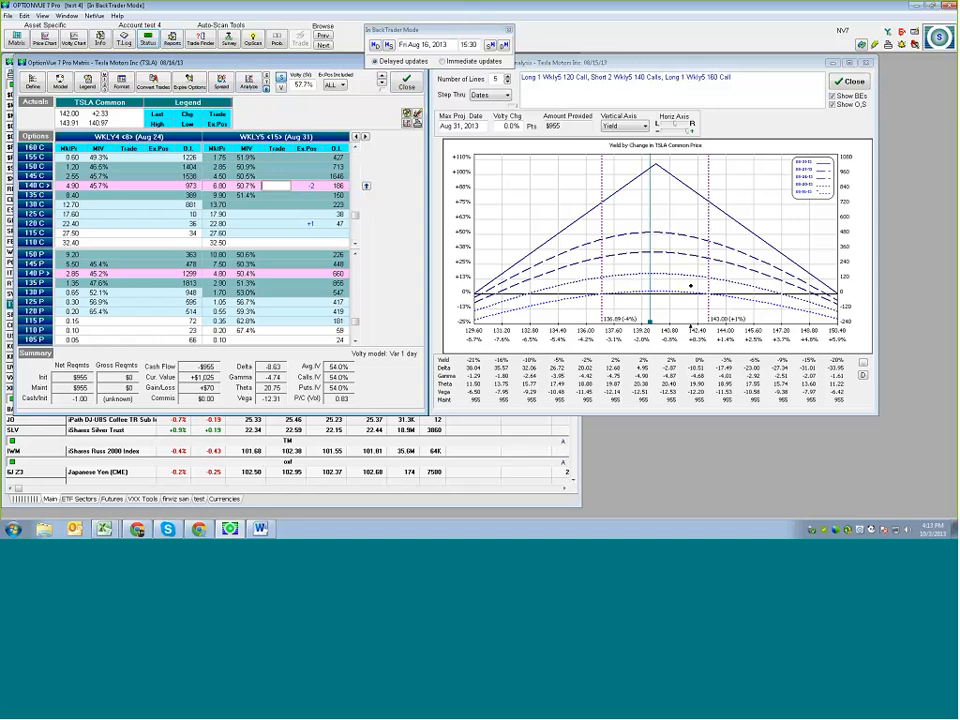
pyautogui.scroll(3, 278, 305)
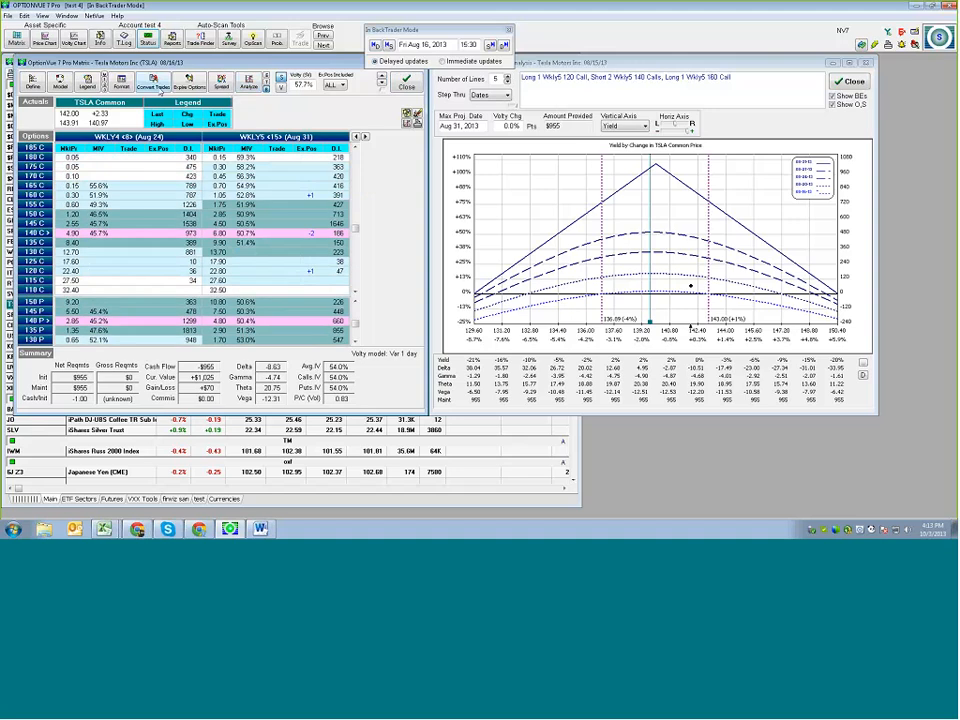
# Set a new alert on the TSLA Wkly5 combo in the account status with an Objective % Gain of 10.
pyautogui.click(148, 40)
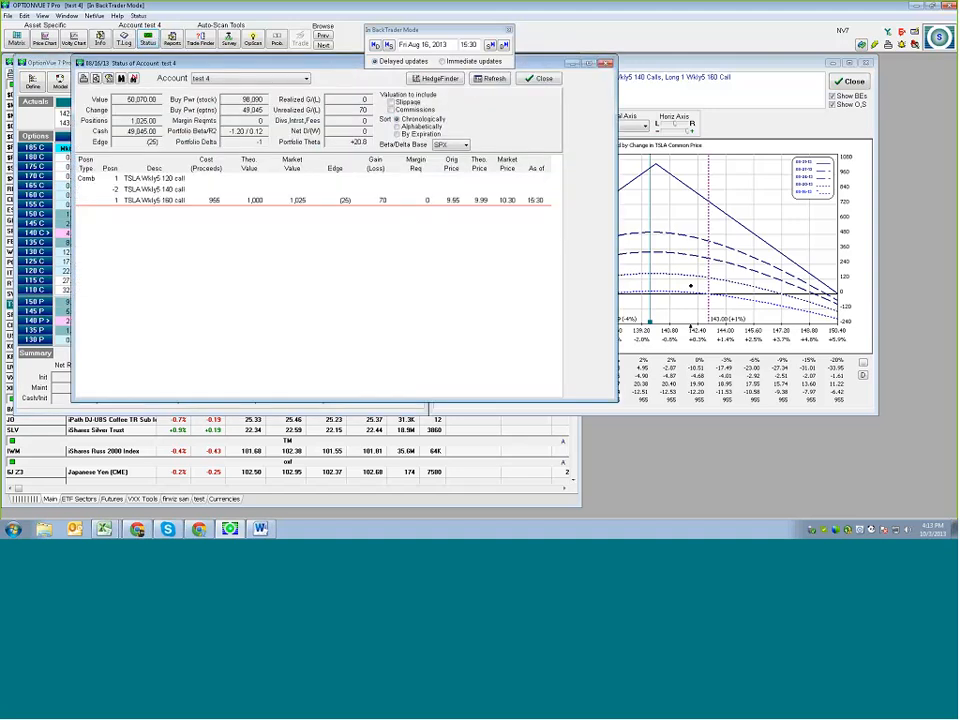
pyautogui.rightClick(186, 191)
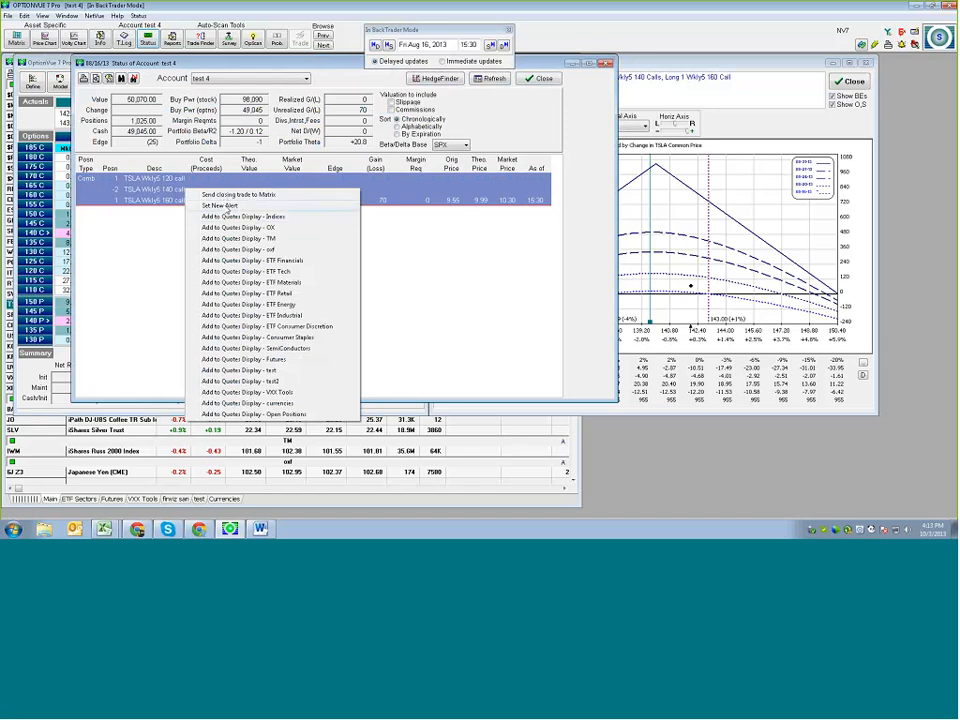
pyautogui.click(228, 206)
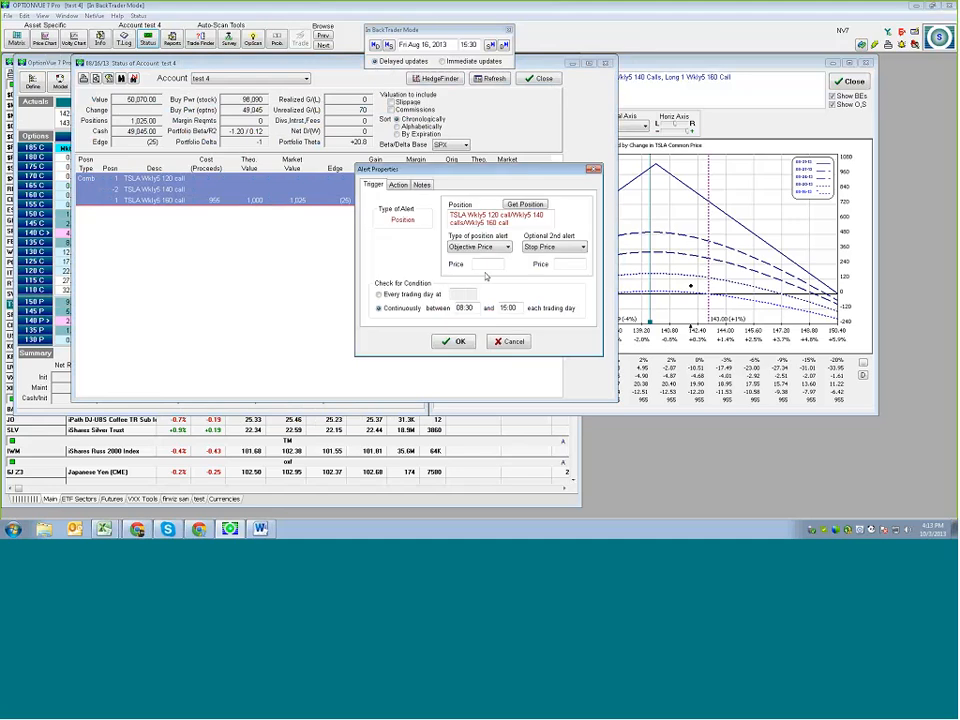
pyautogui.click(496, 247)
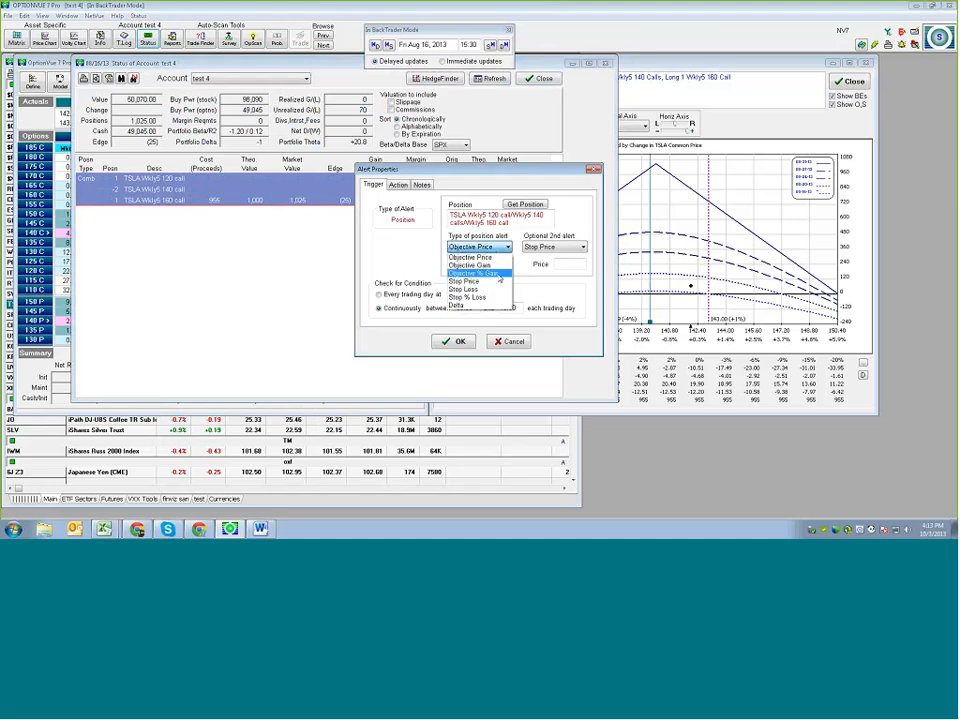
pyautogui.click(473, 273)
pyautogui.write('10')
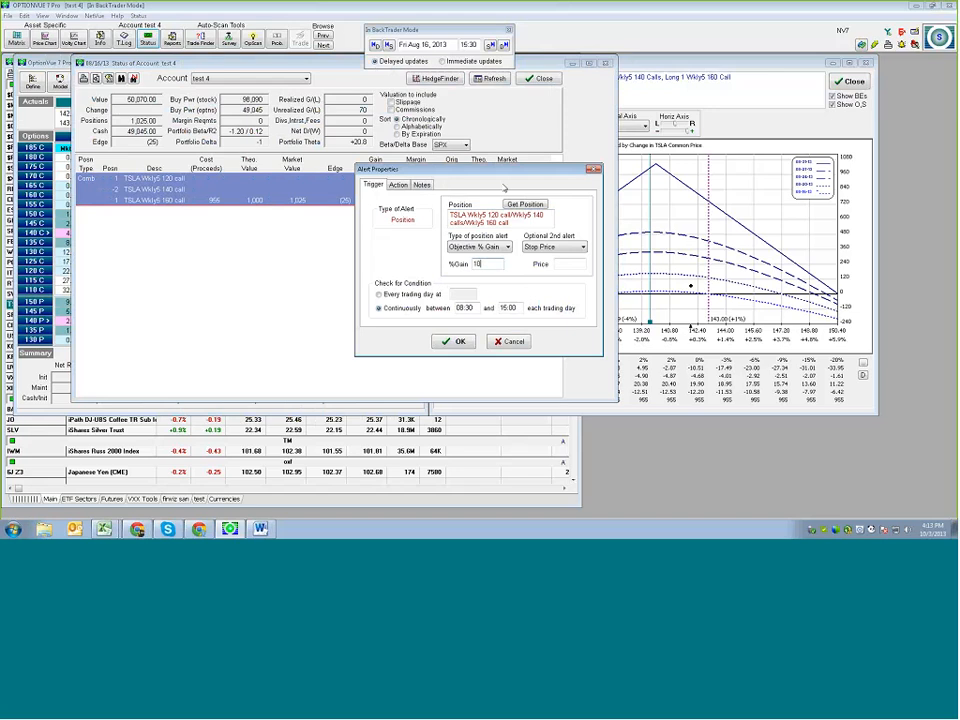
pyautogui.press('Return')
pyautogui.click(460, 342)
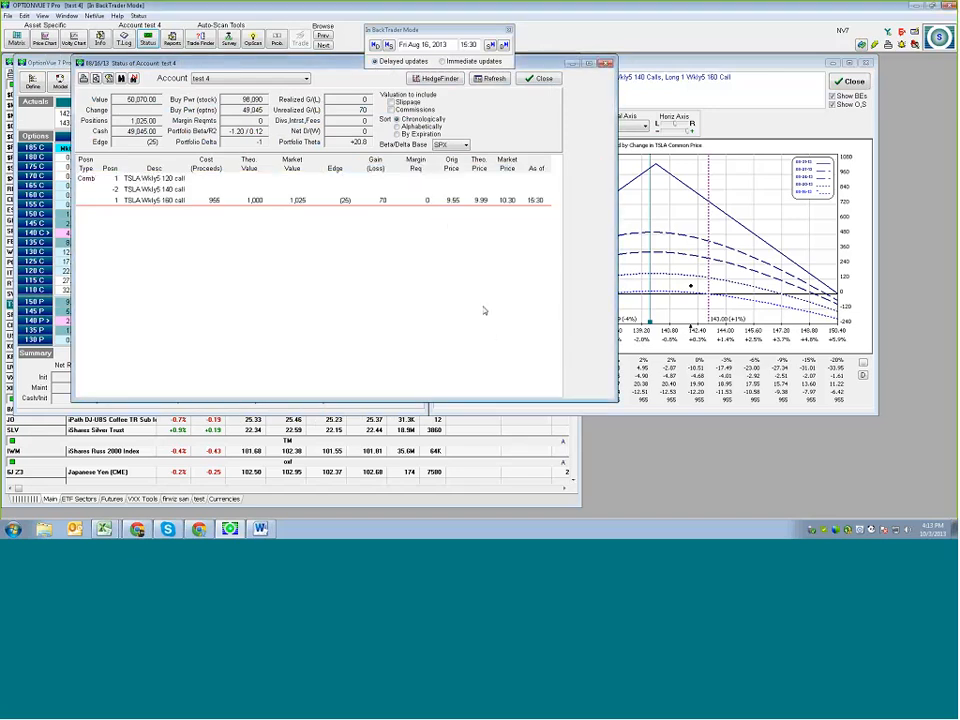
# Bring the butterfly graph to the front and advance the backtest to Aug 19, 2013, 08:30.
pyautogui.click(762, 137)
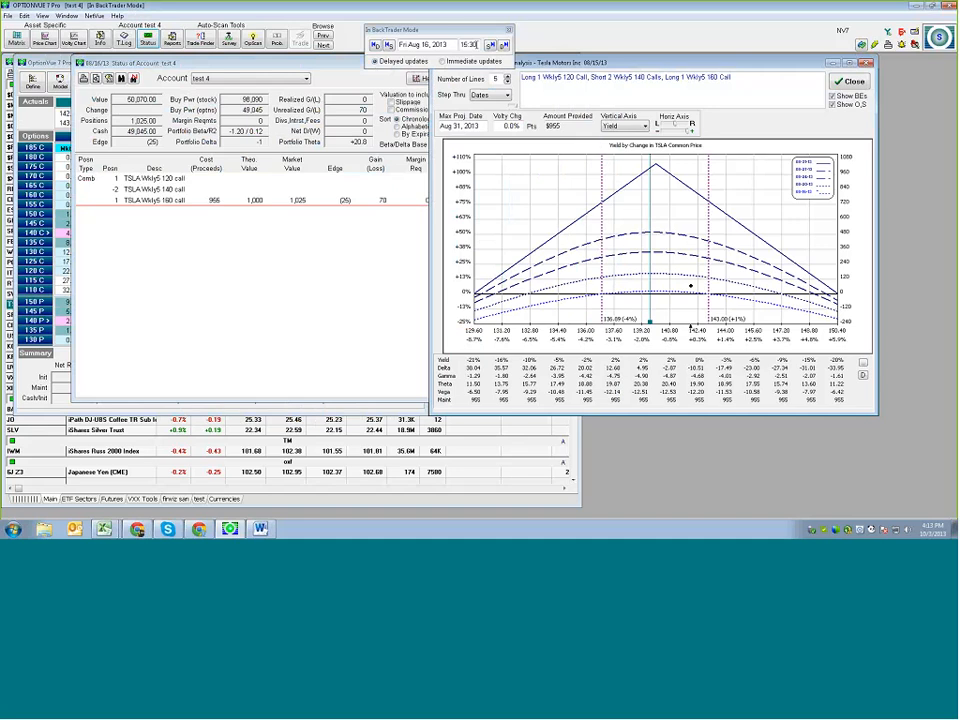
pyautogui.click(489, 45)
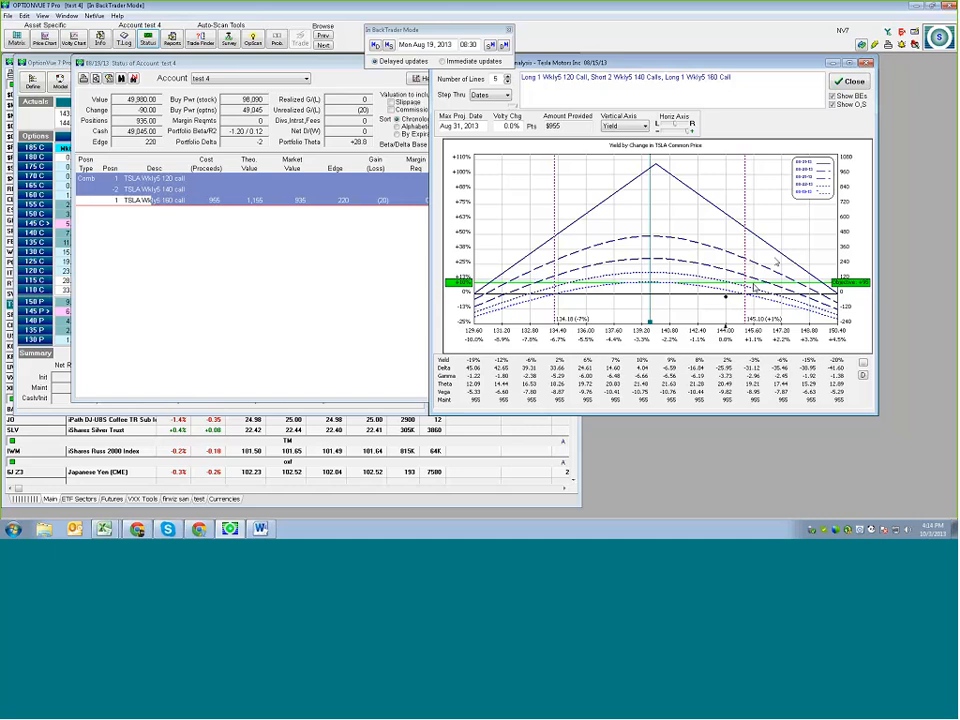
# Send the butterfly's closing trade from the account status to the matrix, convert the trades, and accept cancelling the TSLA Combo alert.
pyautogui.click(283, 230)
pyautogui.rightClick(318, 188)
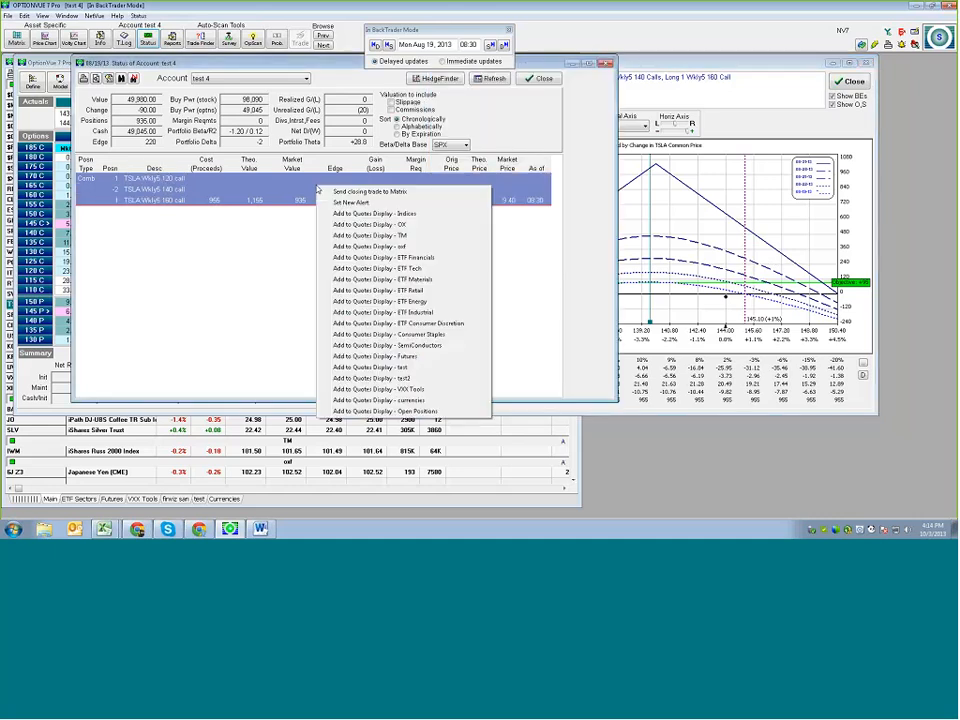
pyautogui.click(366, 193)
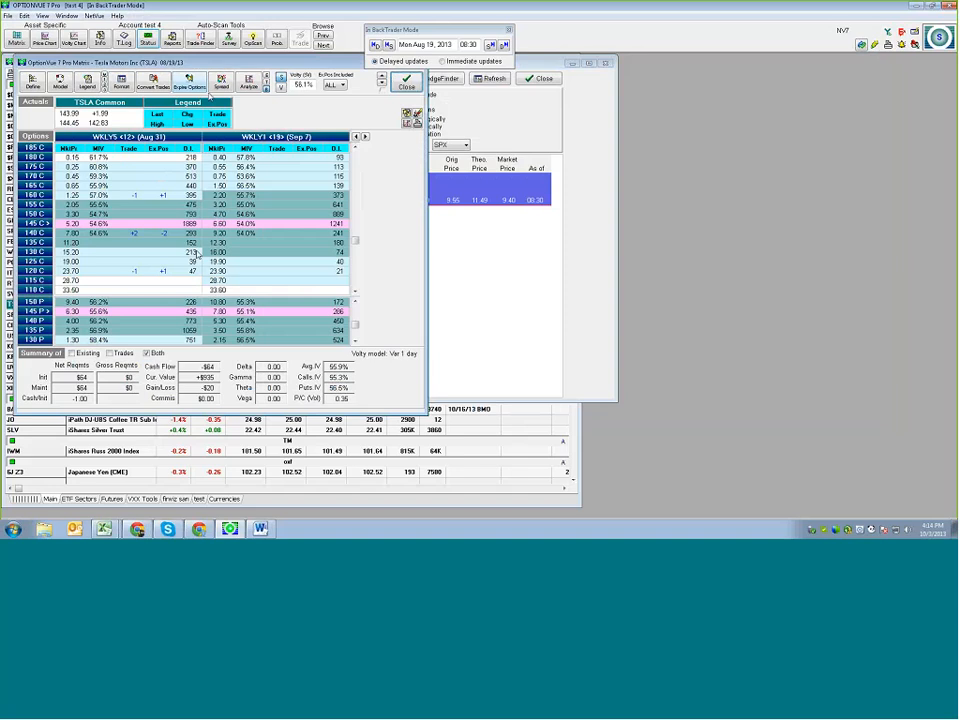
pyautogui.click(153, 84)
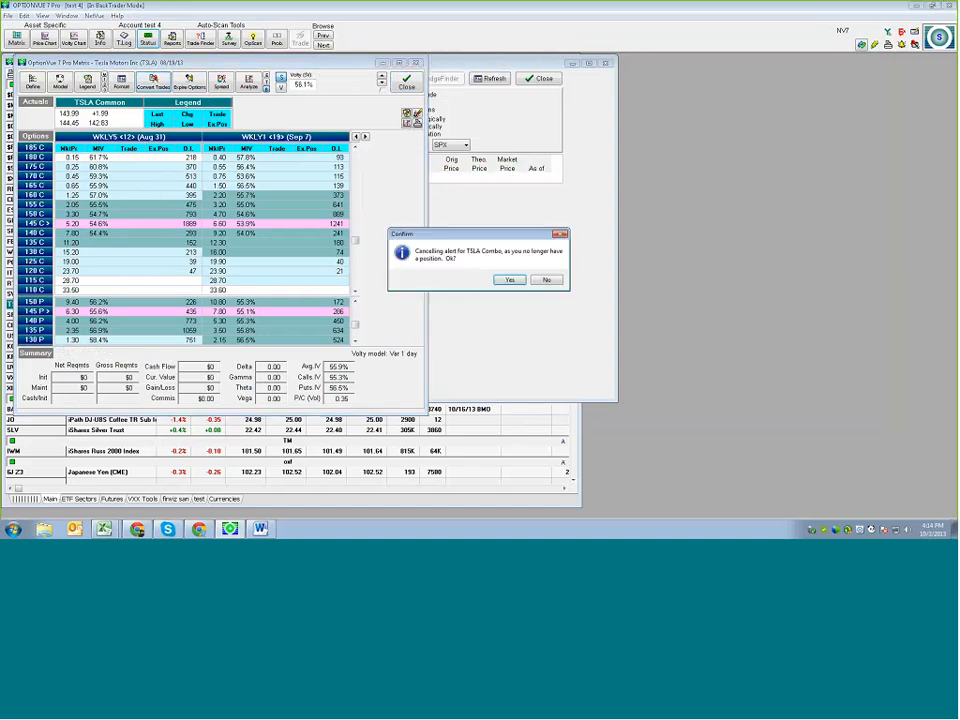
pyautogui.click(509, 280)
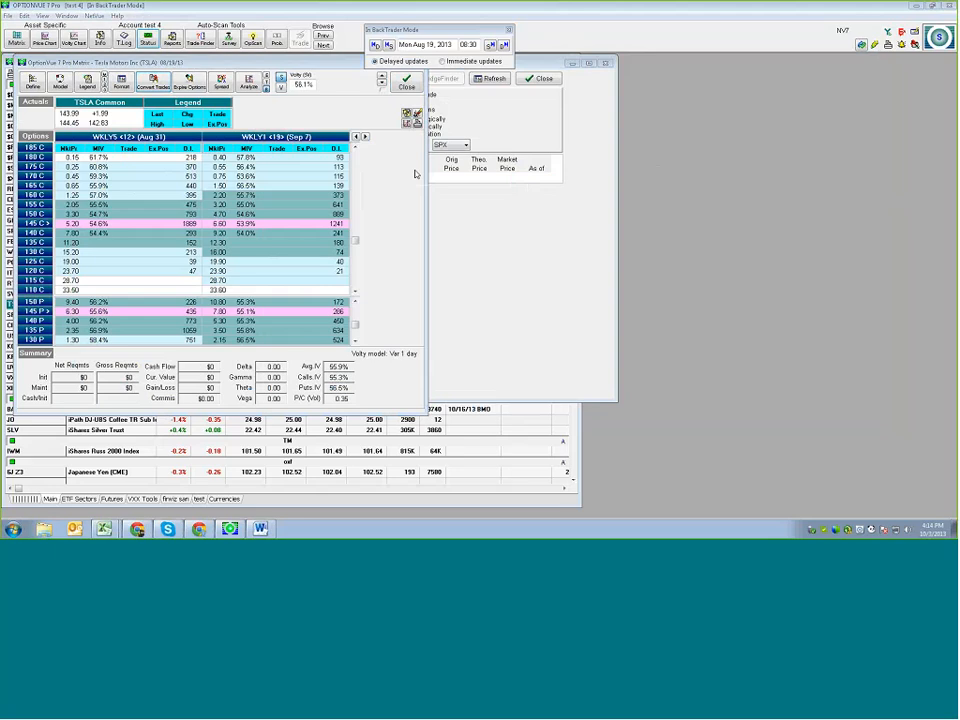
# Move the TSLA matrix window and maximize it.
pyautogui.click(343, 63)
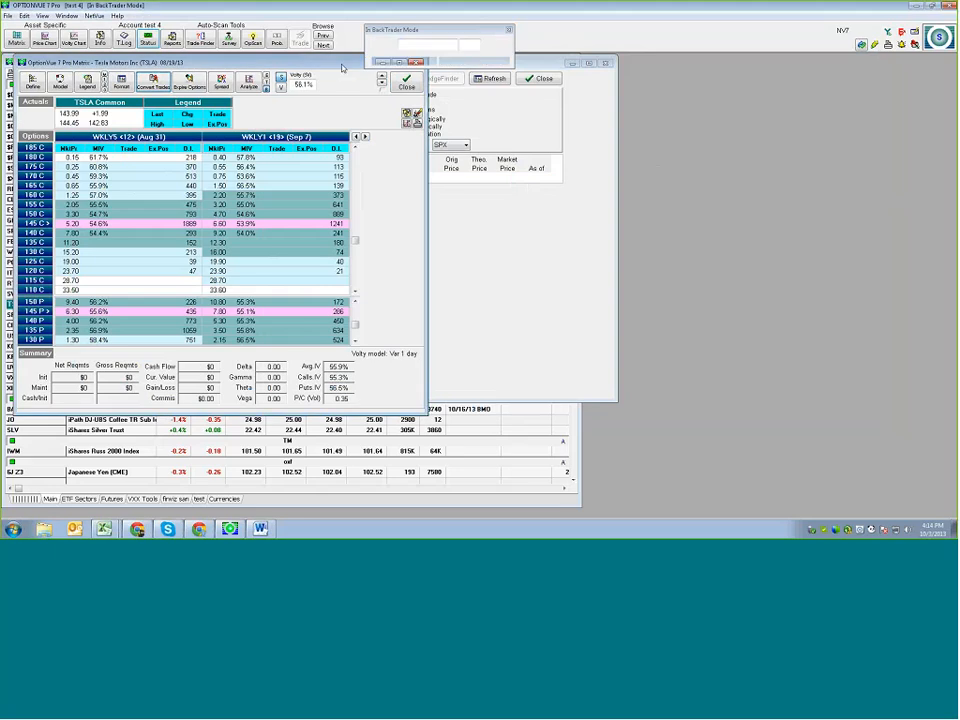
pyautogui.moveTo(369, 104); pyautogui.dragTo(380, 101)
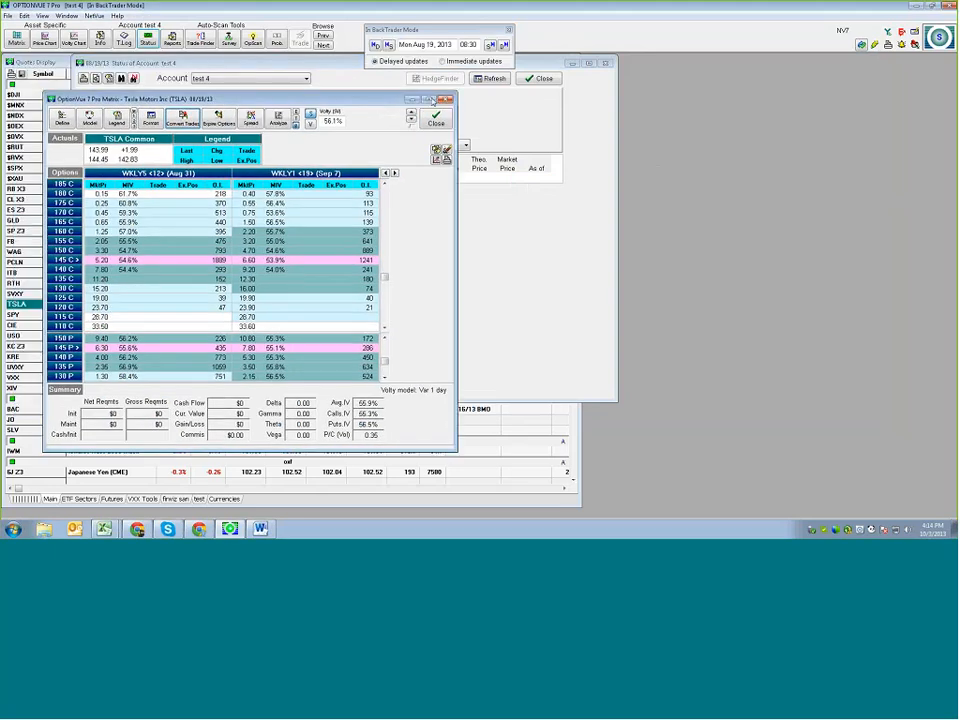
pyautogui.click(430, 98)
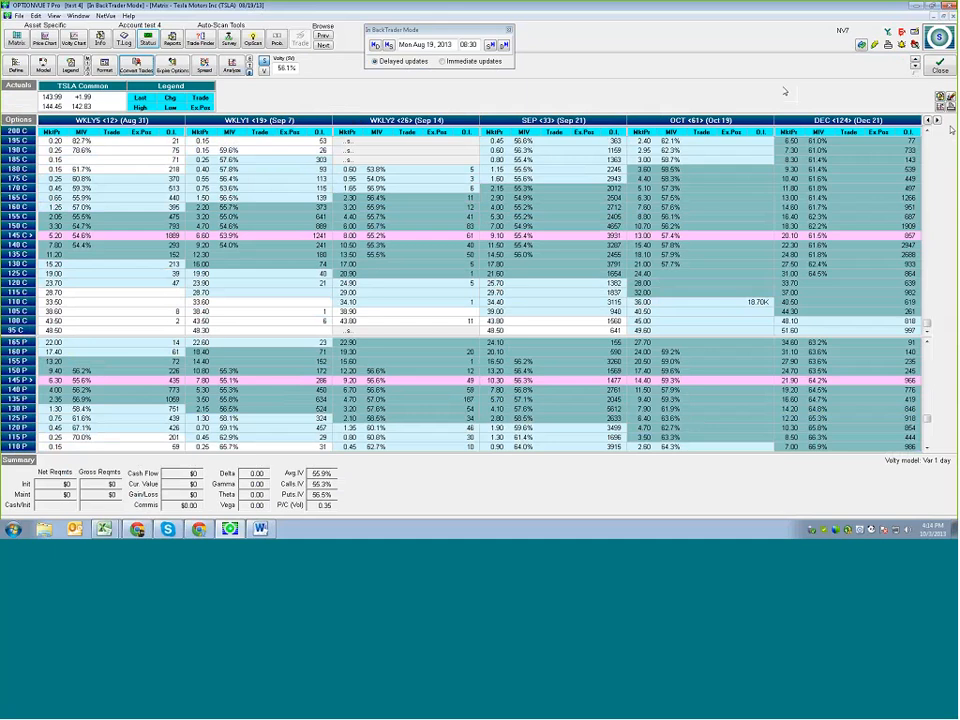
# Exit BackTrader and close the account status, accepting the cancellation of the MSFT Combo alert.
pyautogui.click(508, 31)
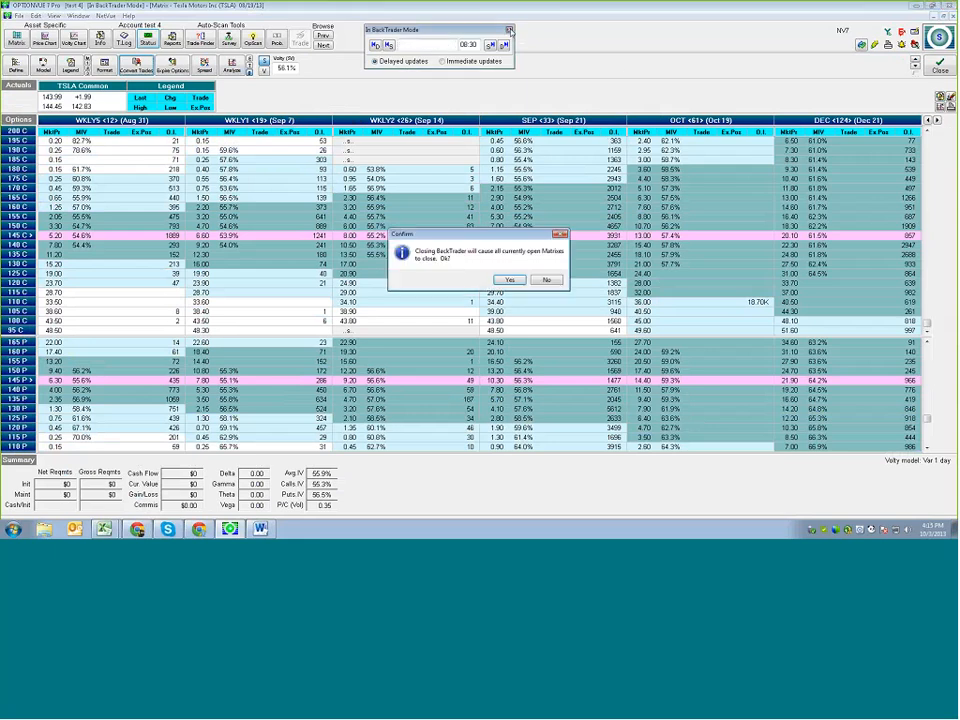
pyautogui.click(510, 279)
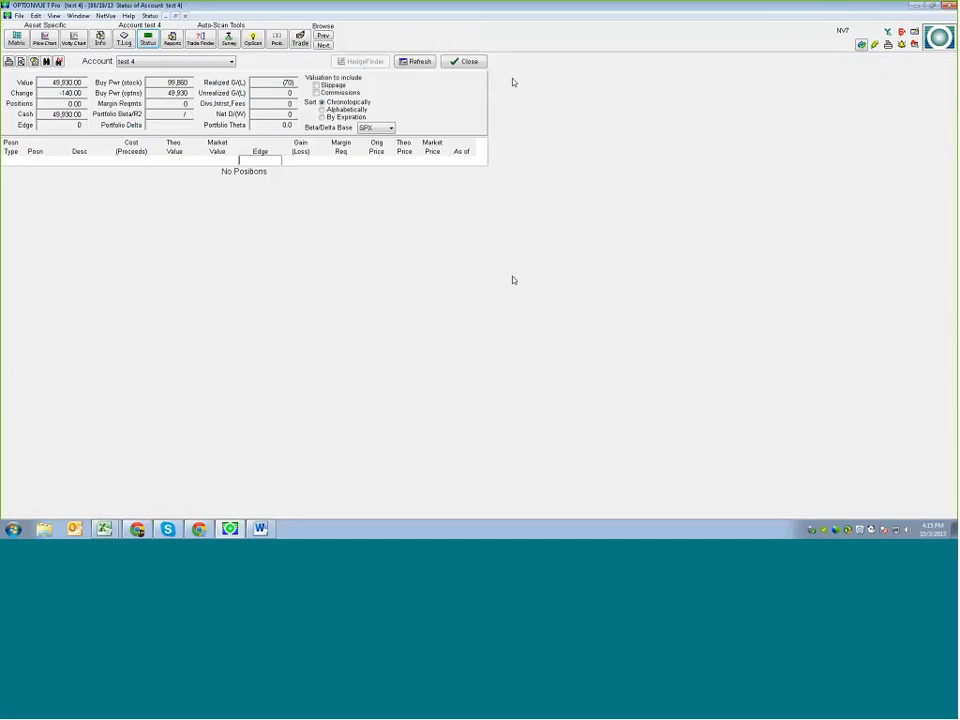
pyautogui.click(469, 61)
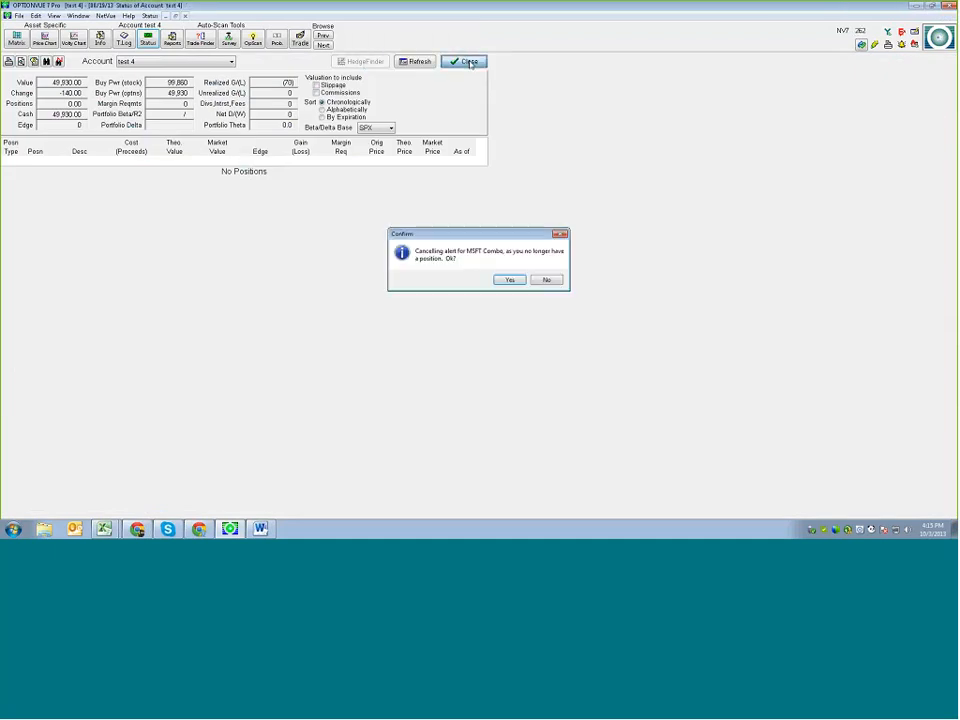
pyautogui.click(511, 281)
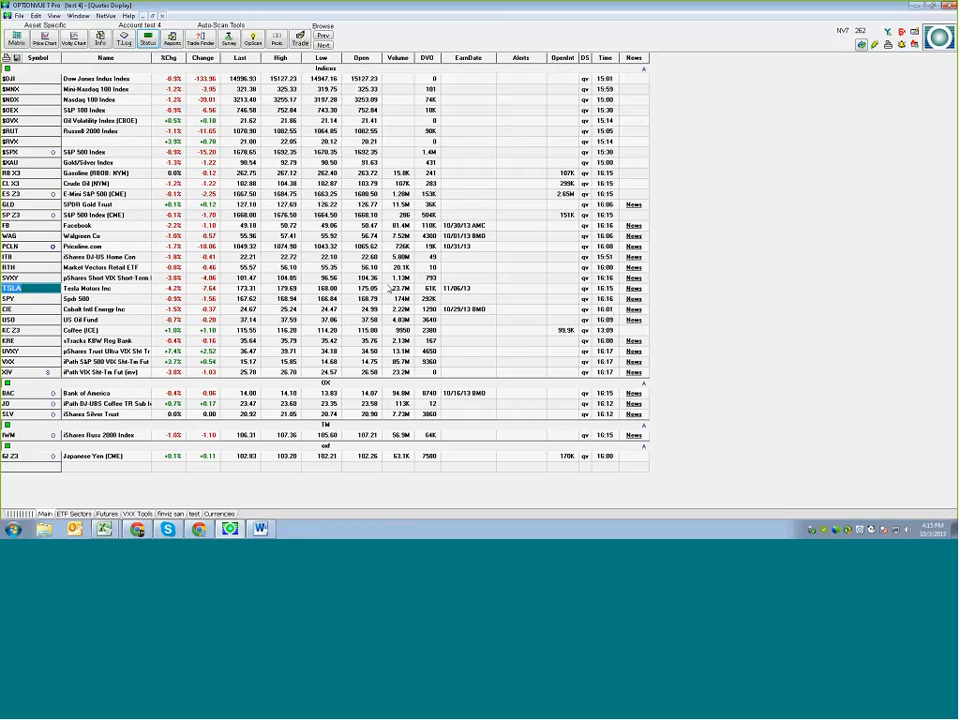
# Open the default models, examine the slippage choices, keep Moderate, and confirm the settings.
pyautogui.click(54, 16)
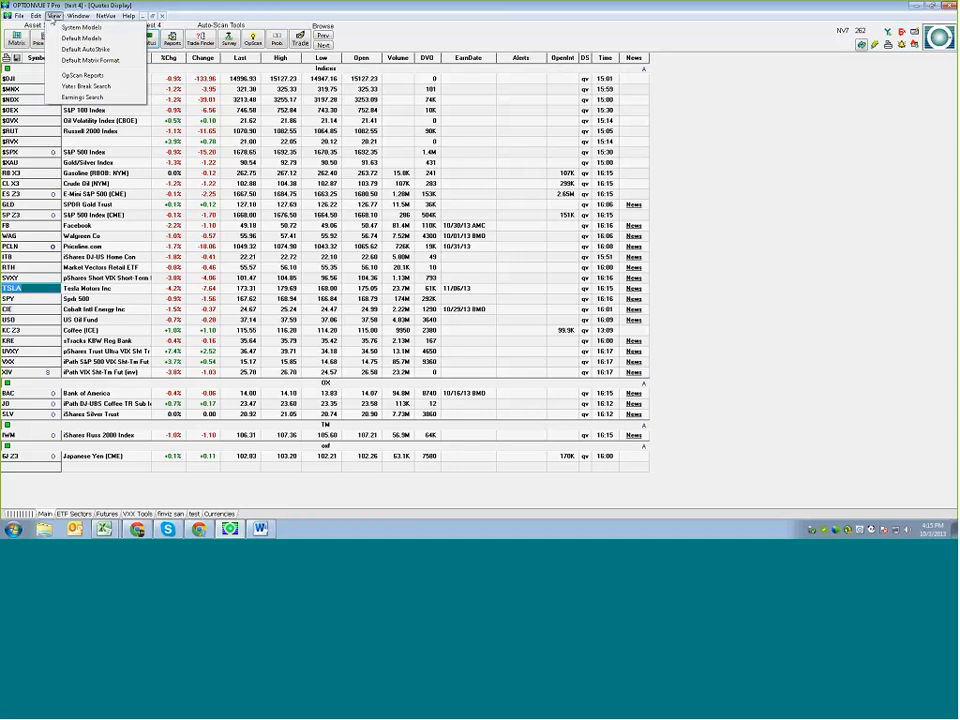
pyautogui.click(68, 38)
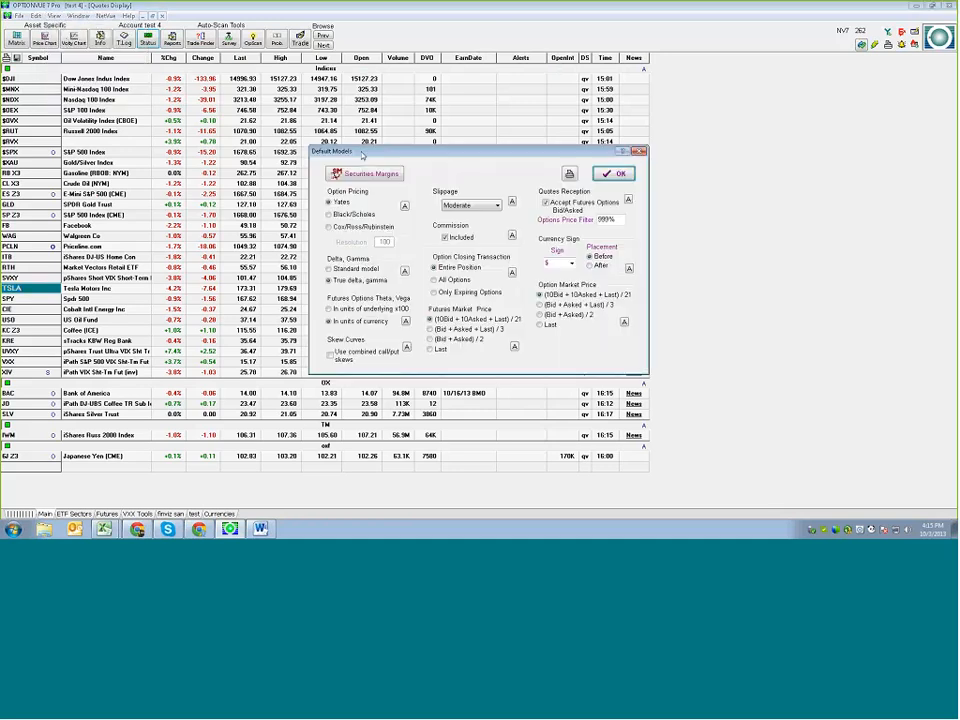
pyautogui.moveTo(363, 156); pyautogui.dragTo(363, 125)
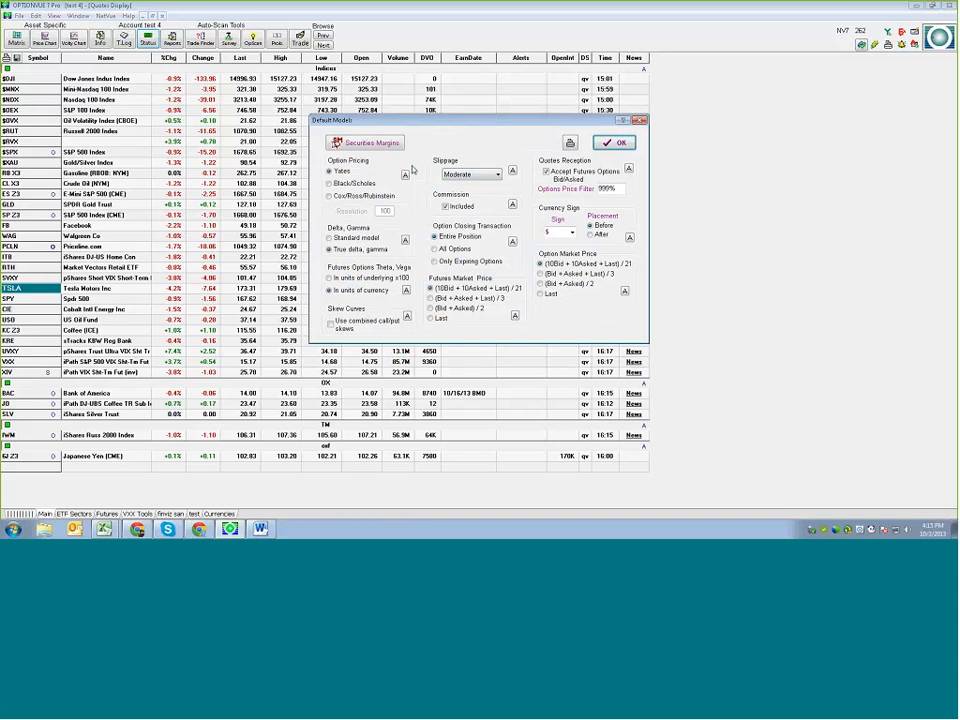
pyautogui.click(498, 174)
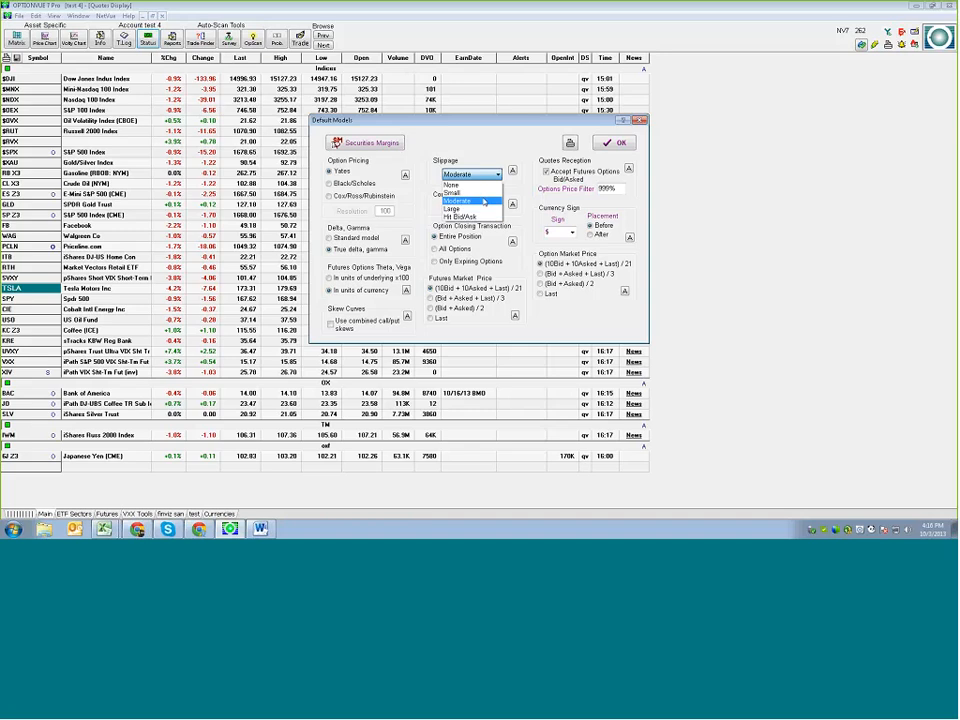
pyautogui.click(484, 202)
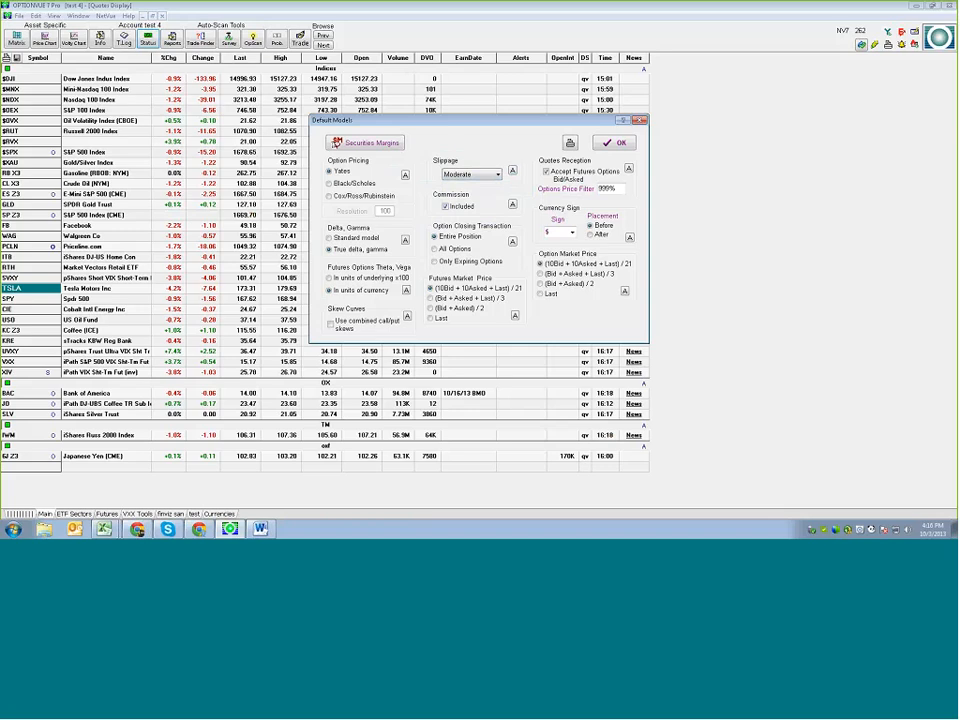
pyautogui.click(613, 143)
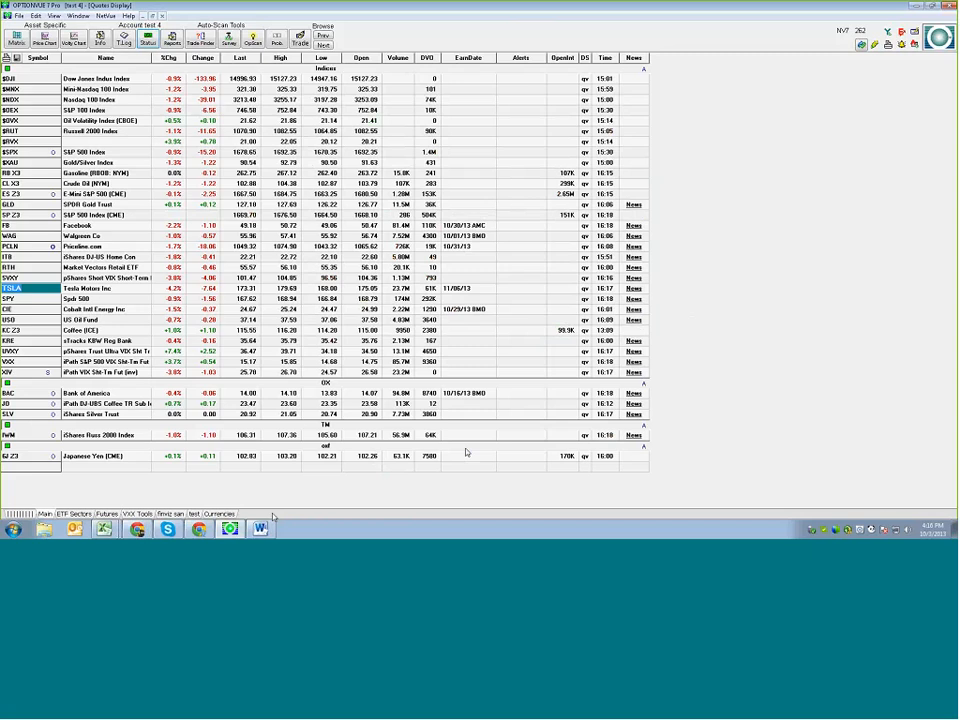
# Switch to Chrome, open OptionVue's support page, and look through the mentoring sessions on the DiscoverOptions training page.
pyautogui.click(199, 529)
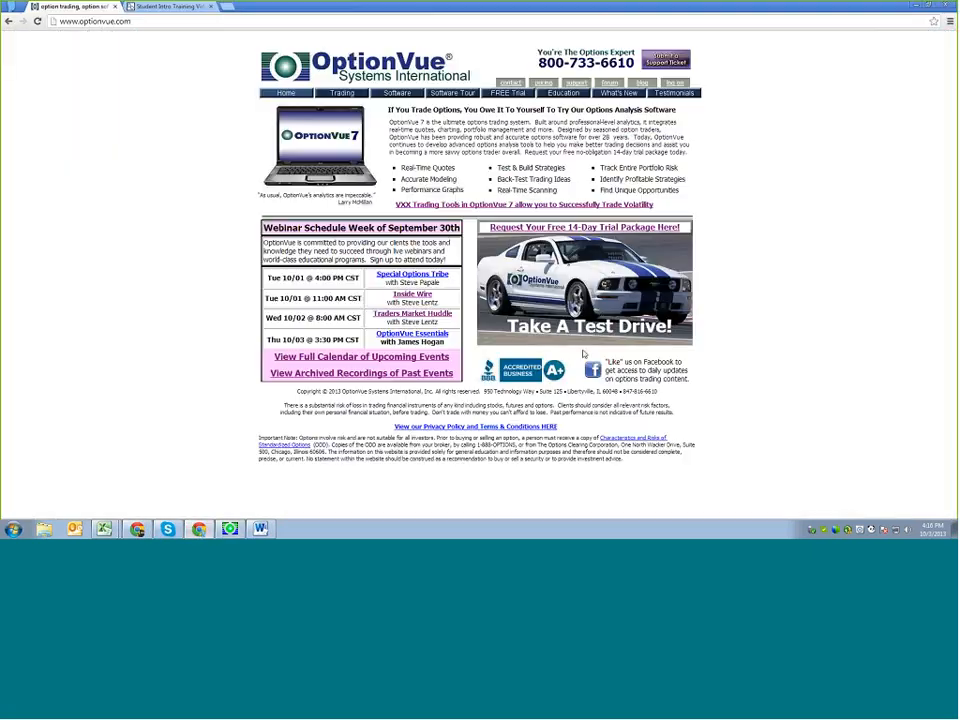
pyautogui.click(577, 84)
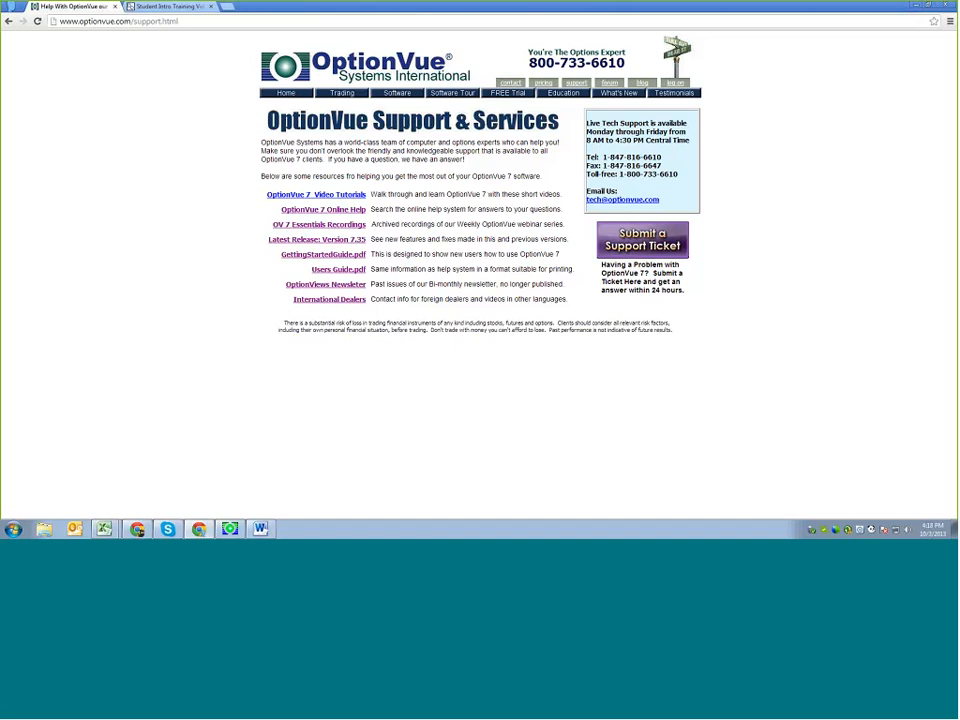
pyautogui.click(185, 8)
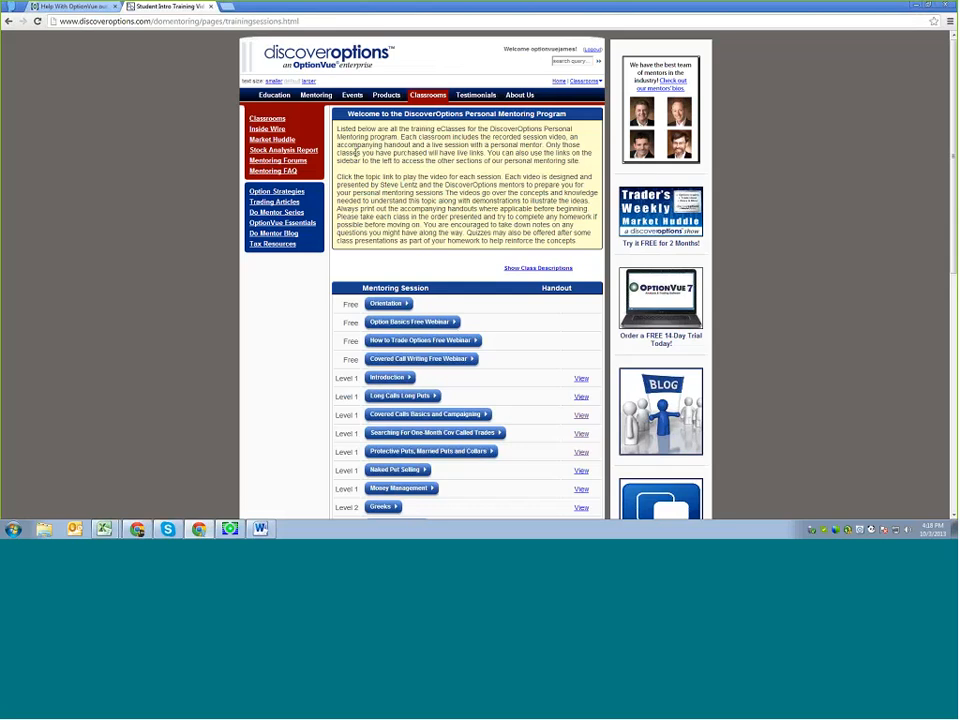
pyautogui.scroll(-1, 355, 152)
pyautogui.scroll(-8, 355, 152)
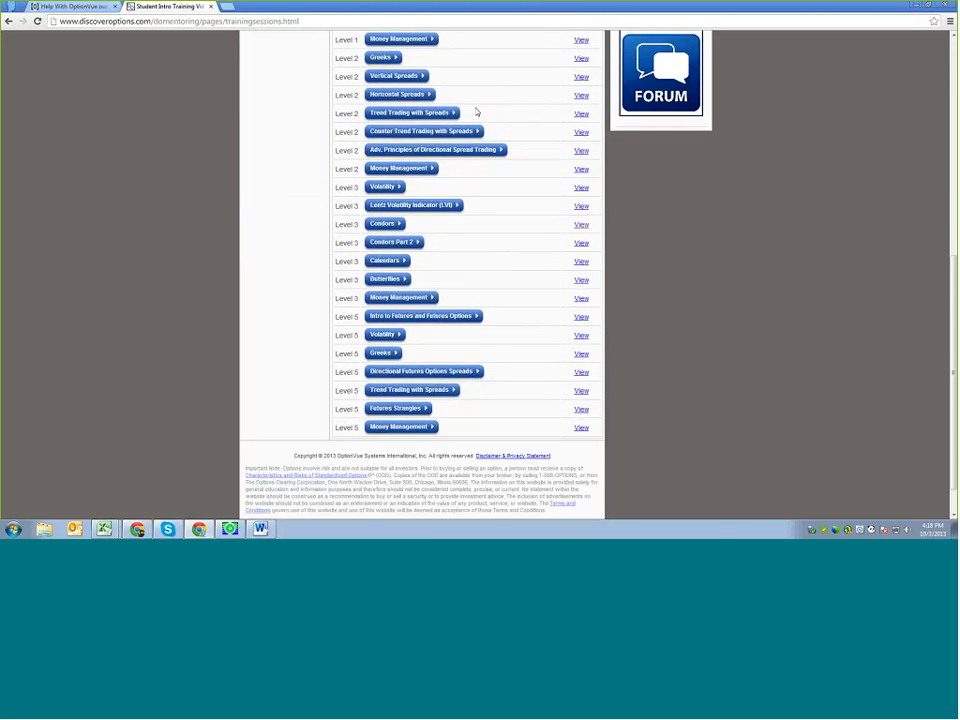
# Open the Stock Analysis Report from the mentoring classroom and log in to DiscoverOptions with the account username and password.
pyautogui.scroll(1, 313, 74)
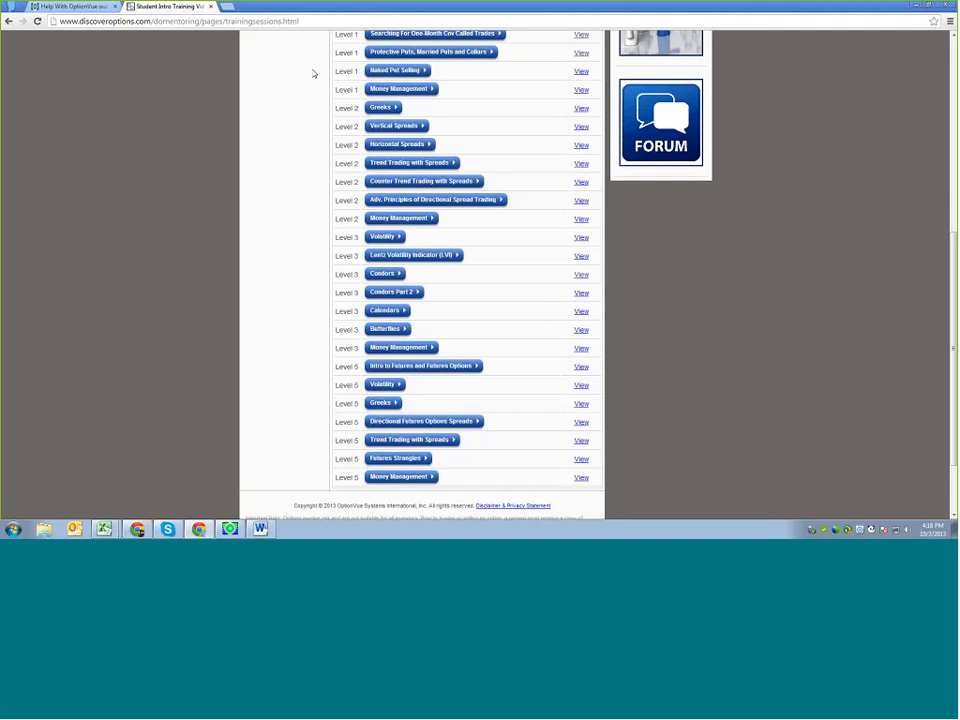
pyautogui.scroll(5, 313, 74)
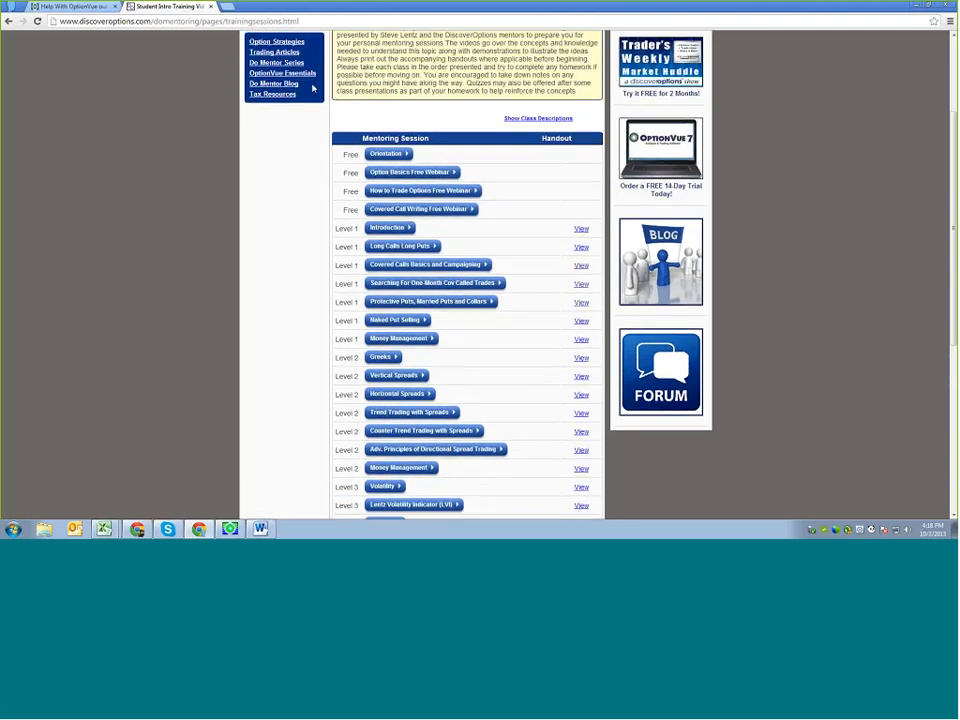
pyautogui.scroll(3, 313, 88)
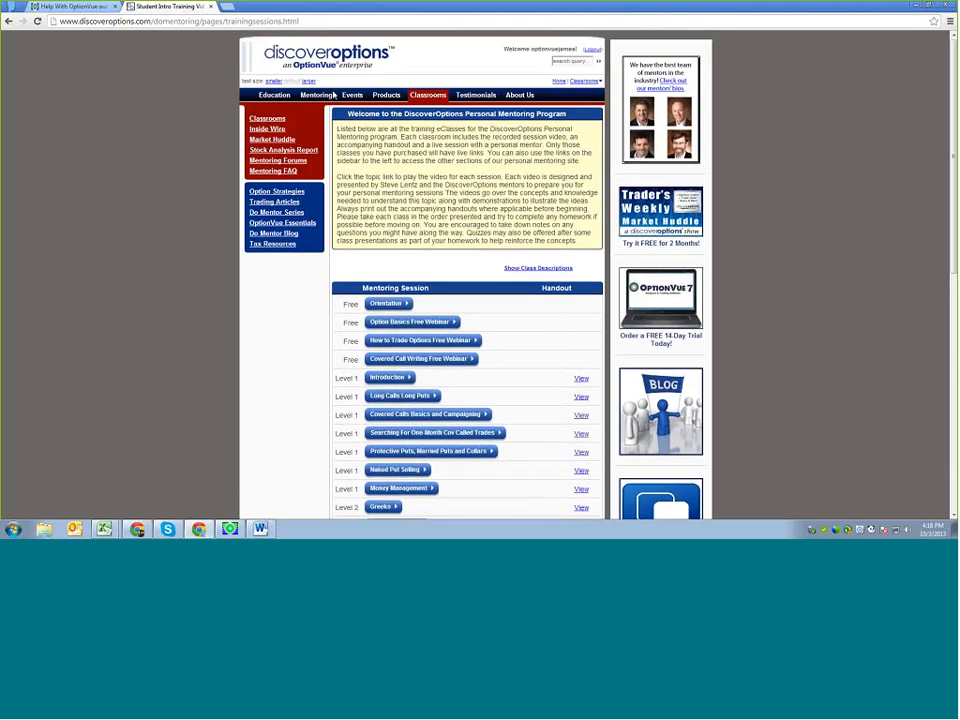
pyautogui.click(298, 152)
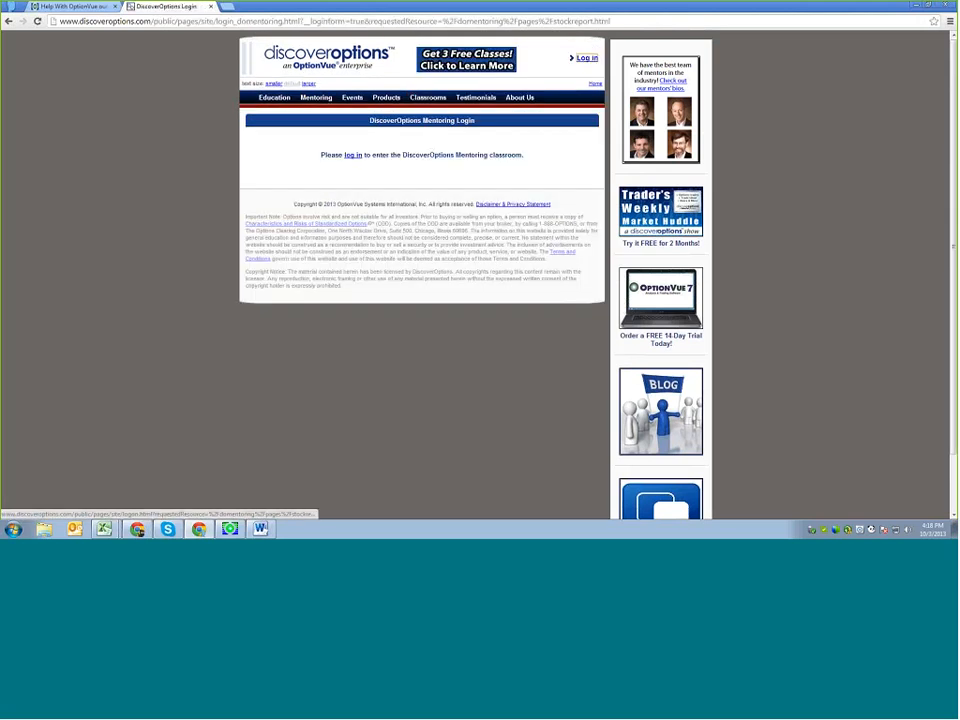
pyautogui.click(586, 60)
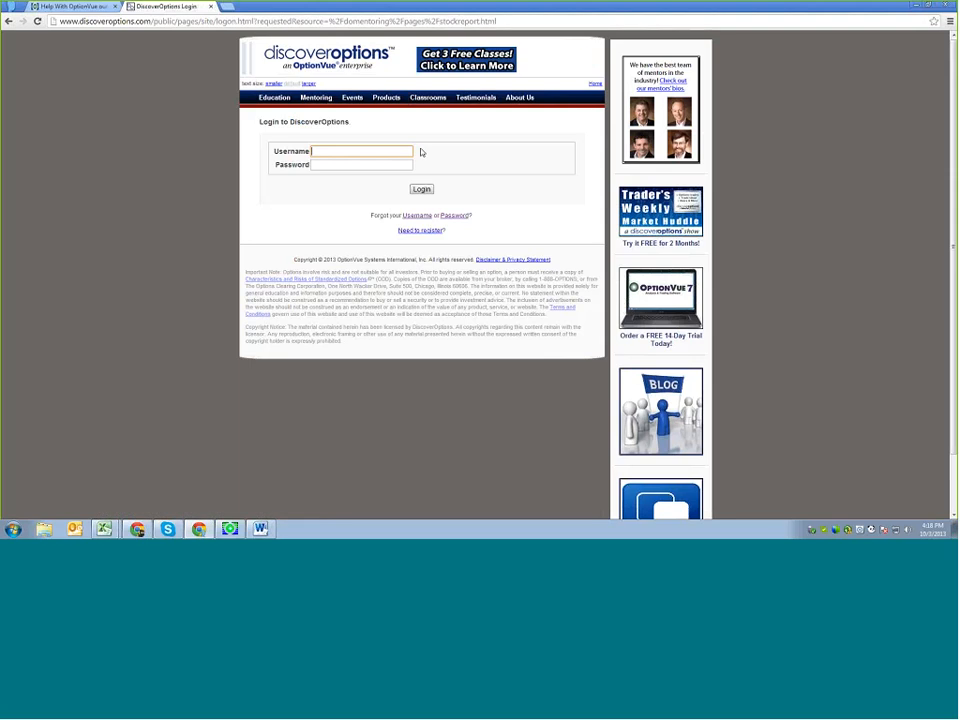
pyautogui.write('o')
pyautogui.click(374, 163)
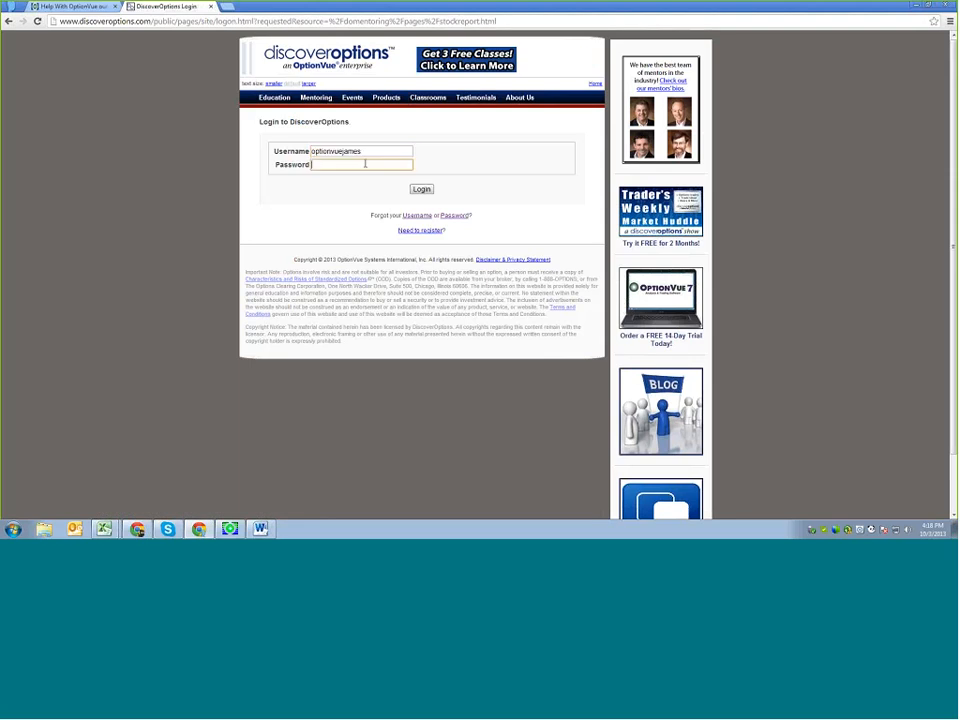
pyautogui.write('••••••••••••')
pyautogui.press('Return')
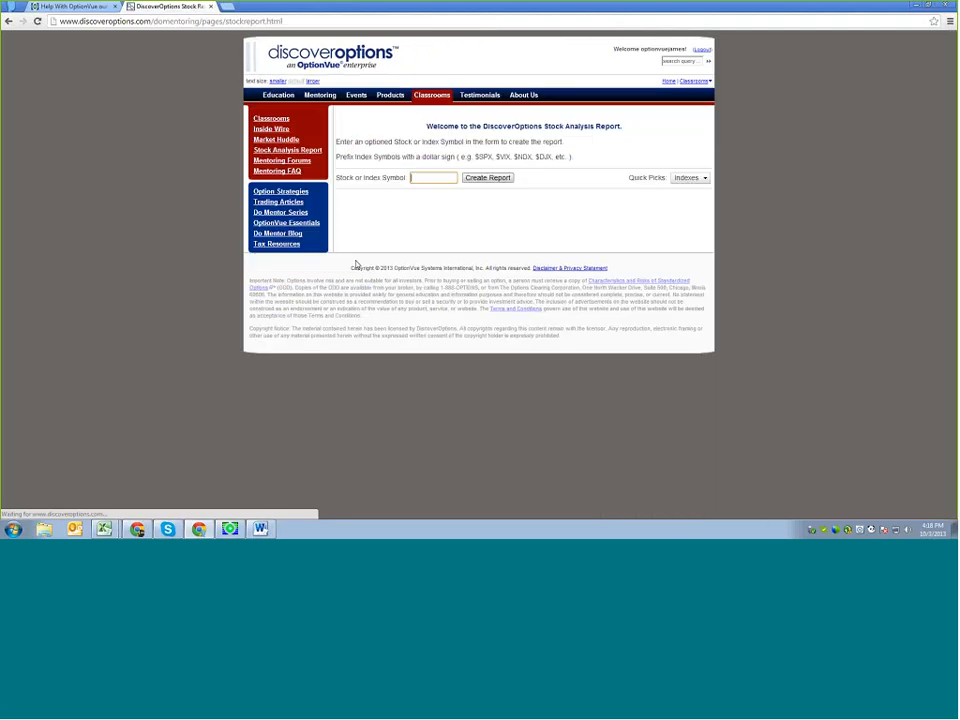
# Create a stock analysis report for the symbol aapl.
pyautogui.click(415, 178)
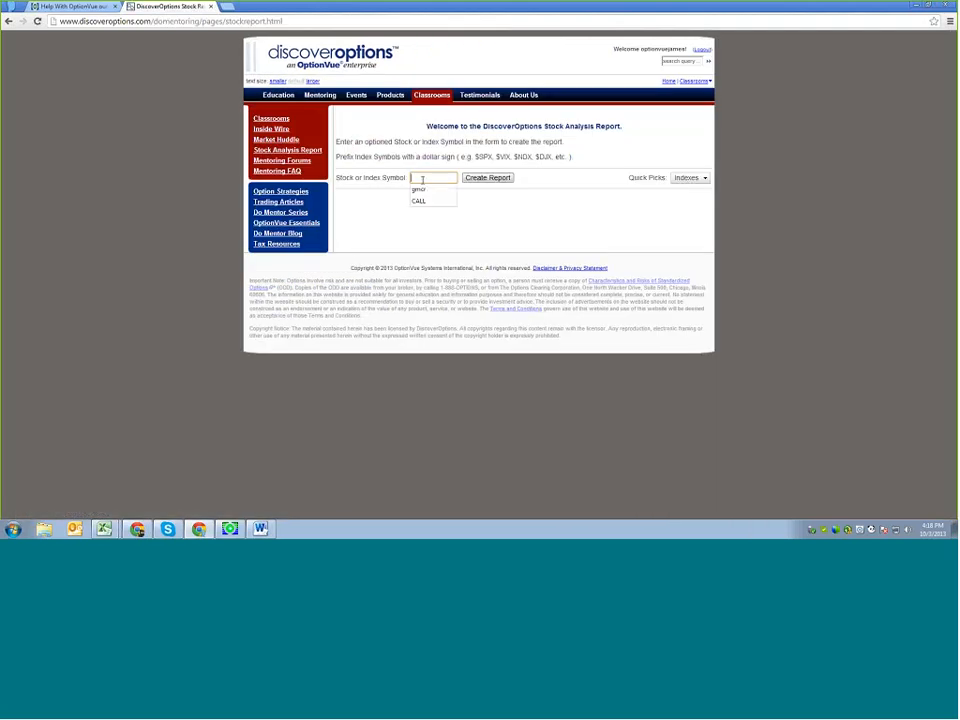
pyautogui.write('aapl')
pyautogui.press('Return')
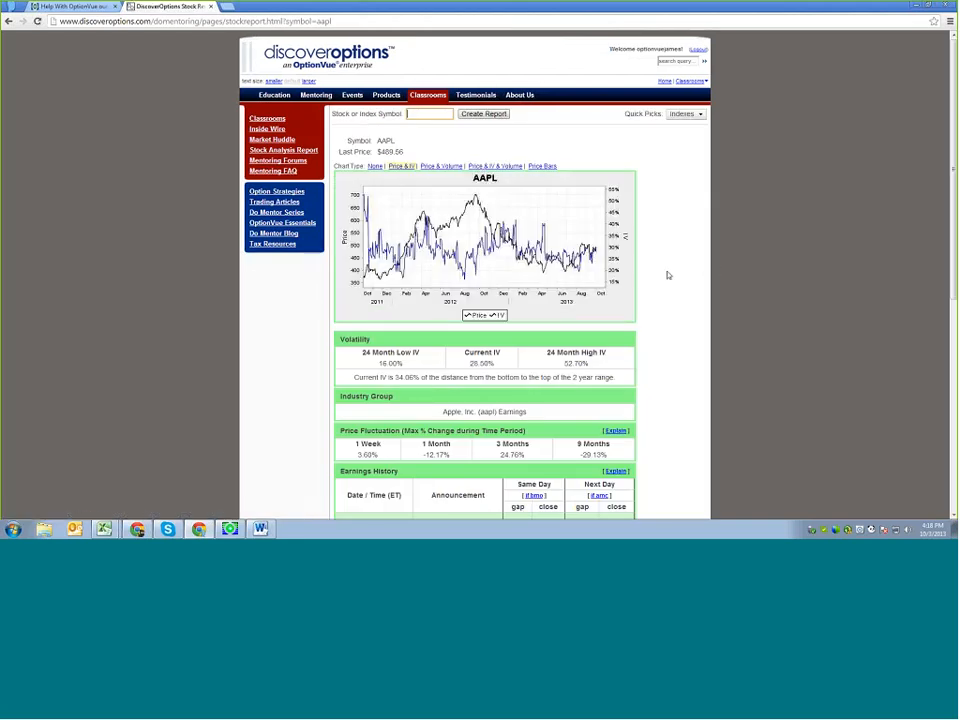
# Examine the AAPL report's price and IV chart, volatility range, price fluctuation, earnings history and implied volatility skews.
pyautogui.scroll(-3, 668, 275)
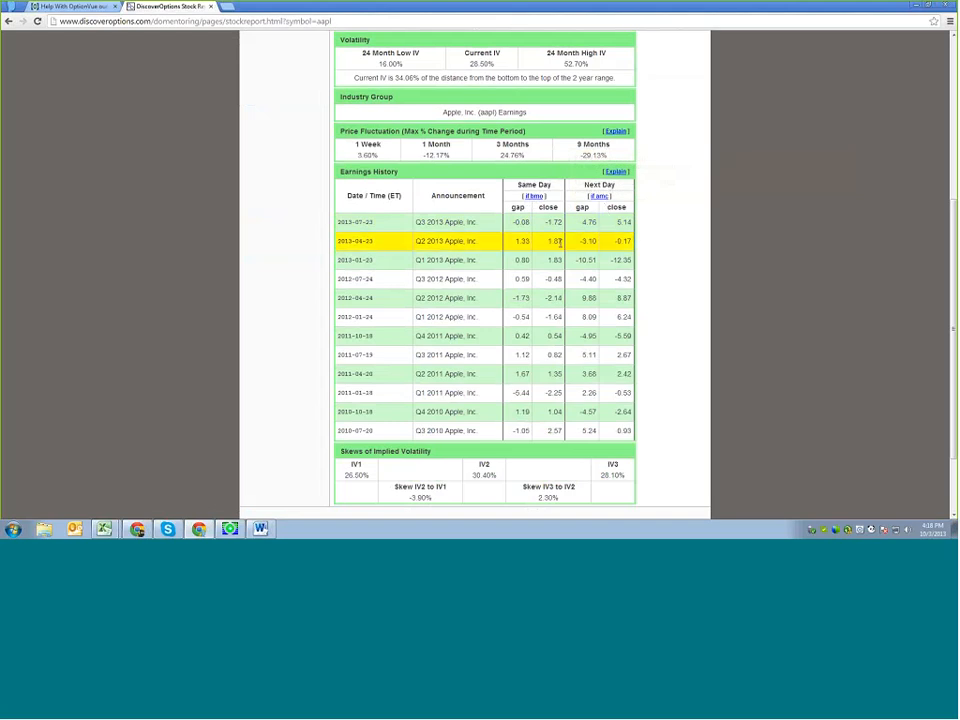
pyautogui.scroll(-1, 627, 485)
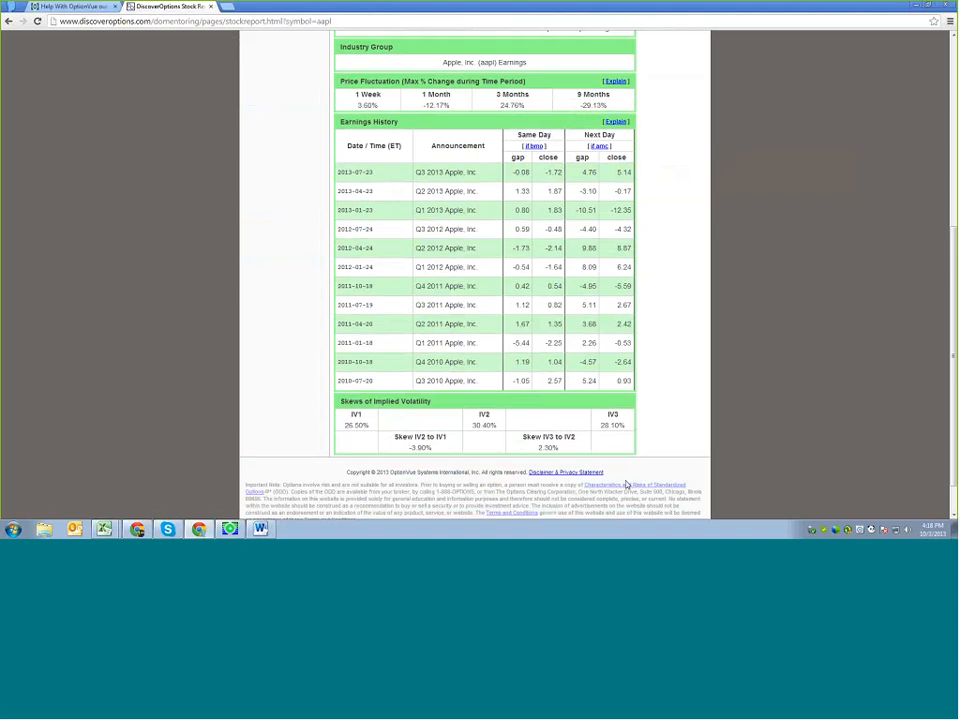
pyautogui.scroll(1, 627, 485)
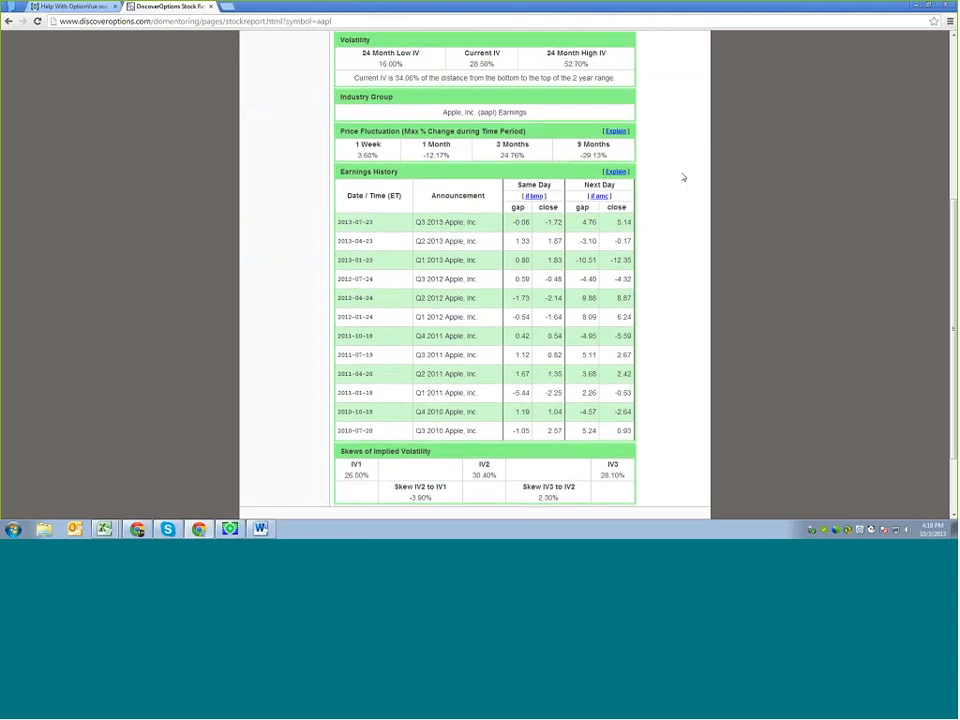
pyautogui.scroll(3, 683, 177)
pyautogui.scroll(1, 683, 177)
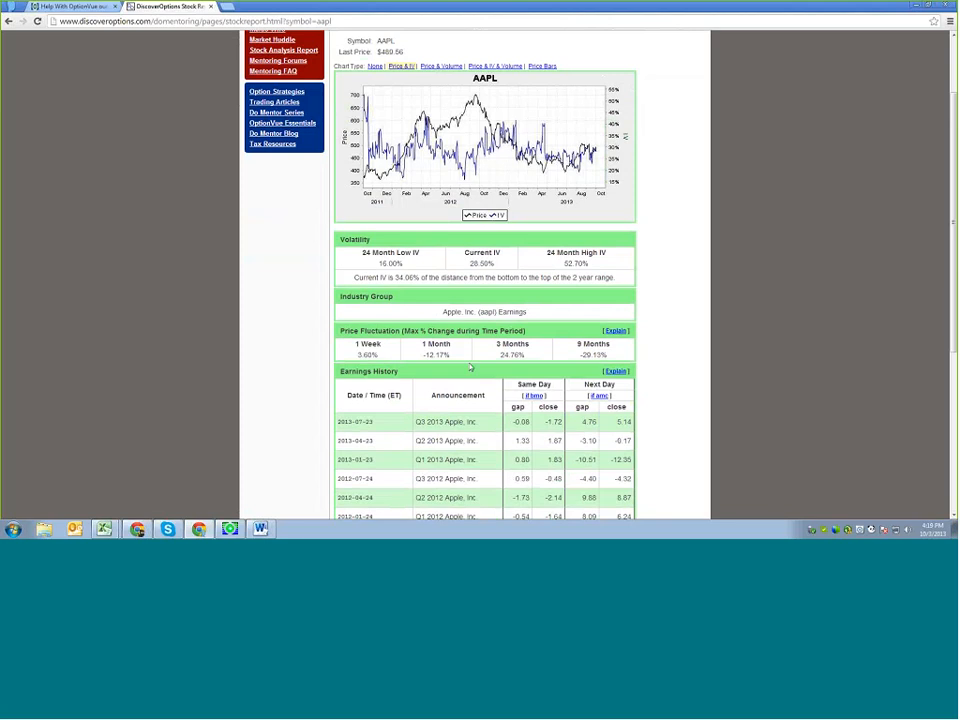
pyautogui.scroll(-1, 270, 364)
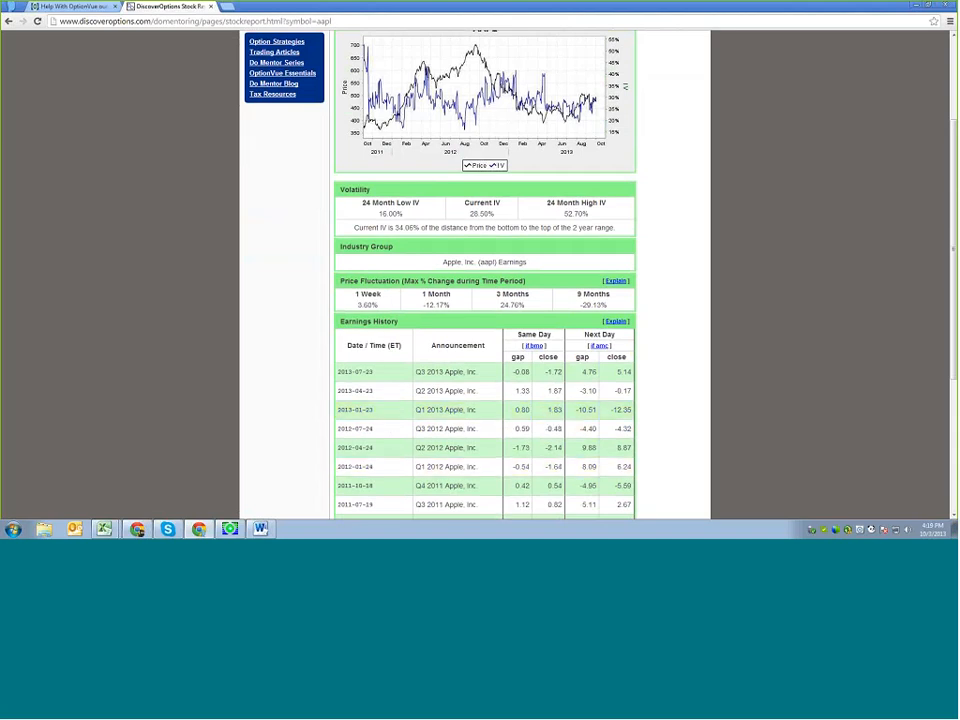
pyautogui.scroll(-1, 678, 398)
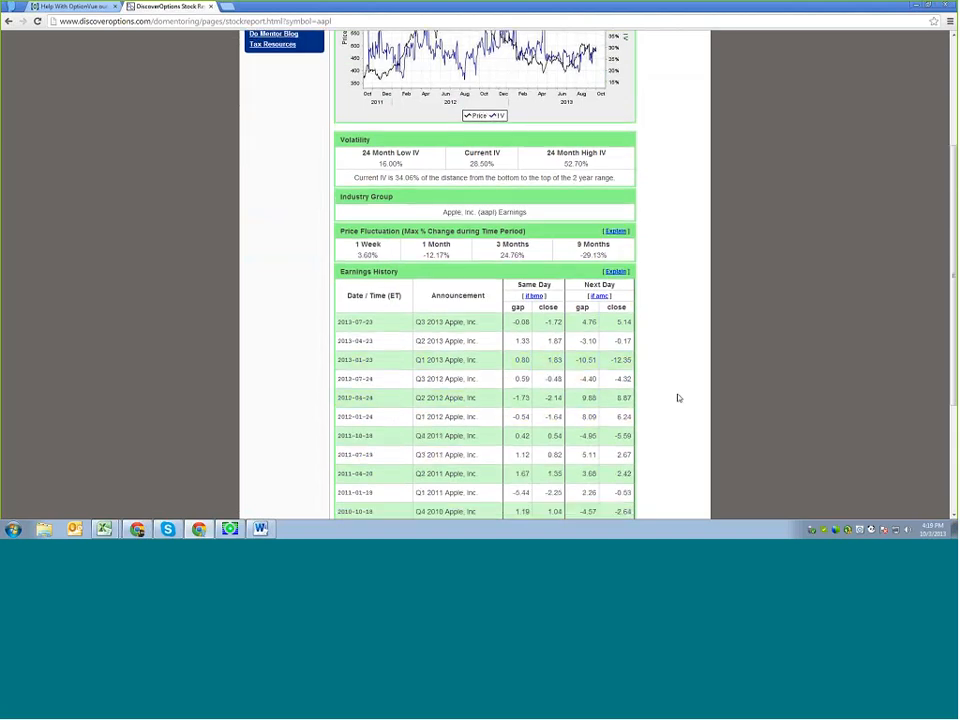
pyautogui.scroll(2, 678, 398)
pyautogui.scroll(2, 678, 398)
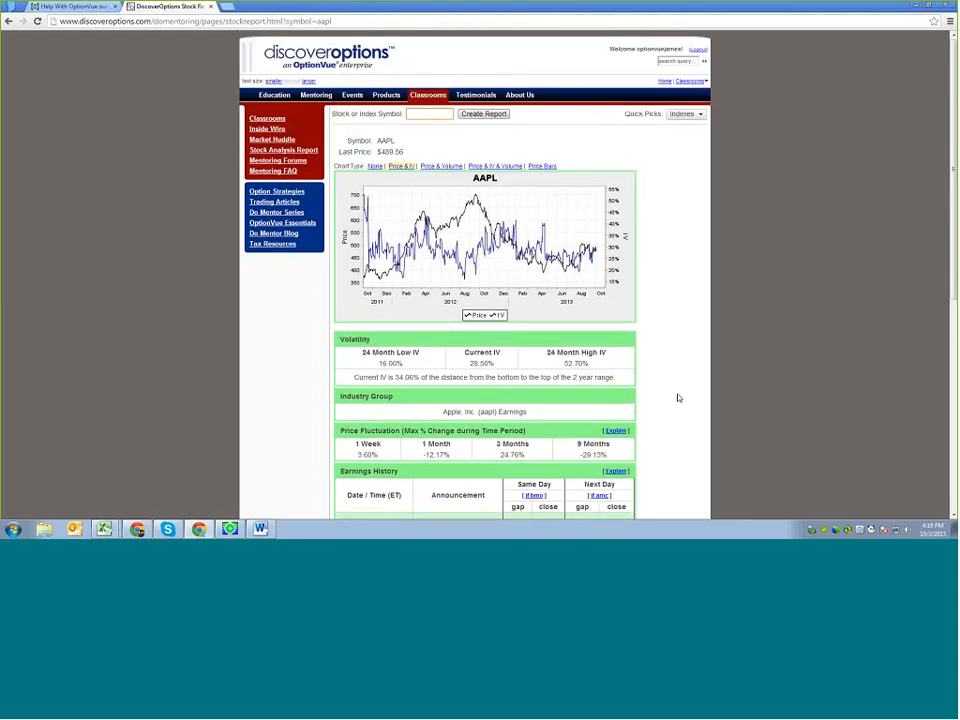
# Open the archived Inside Wire sessions and look through the list of recorded session topics.
pyautogui.click(279, 132)
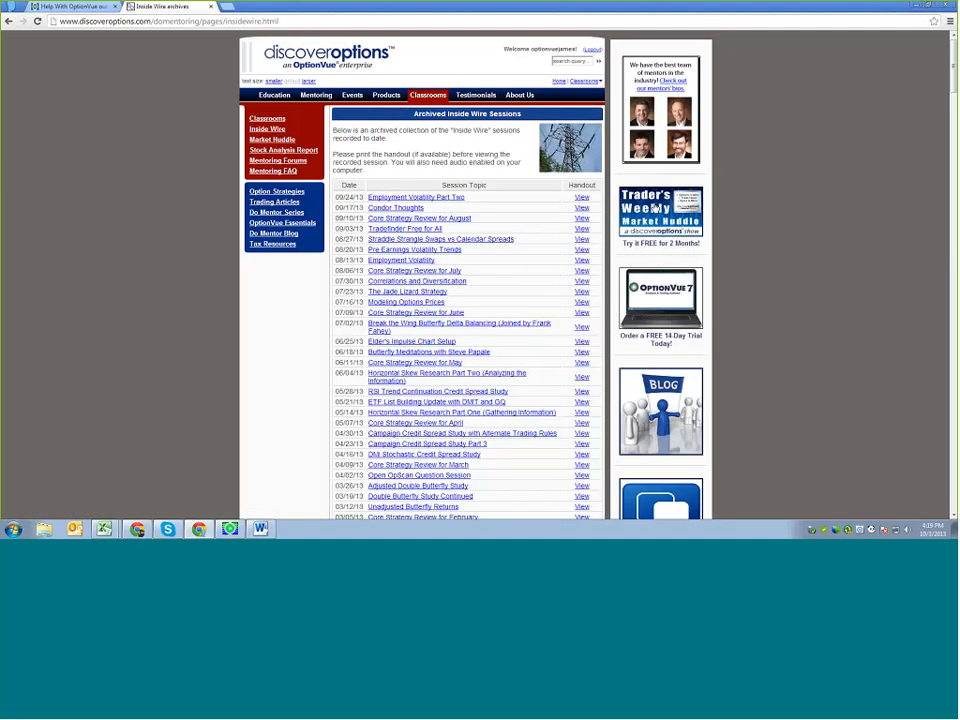
pyautogui.scroll(-2, 158, 217)
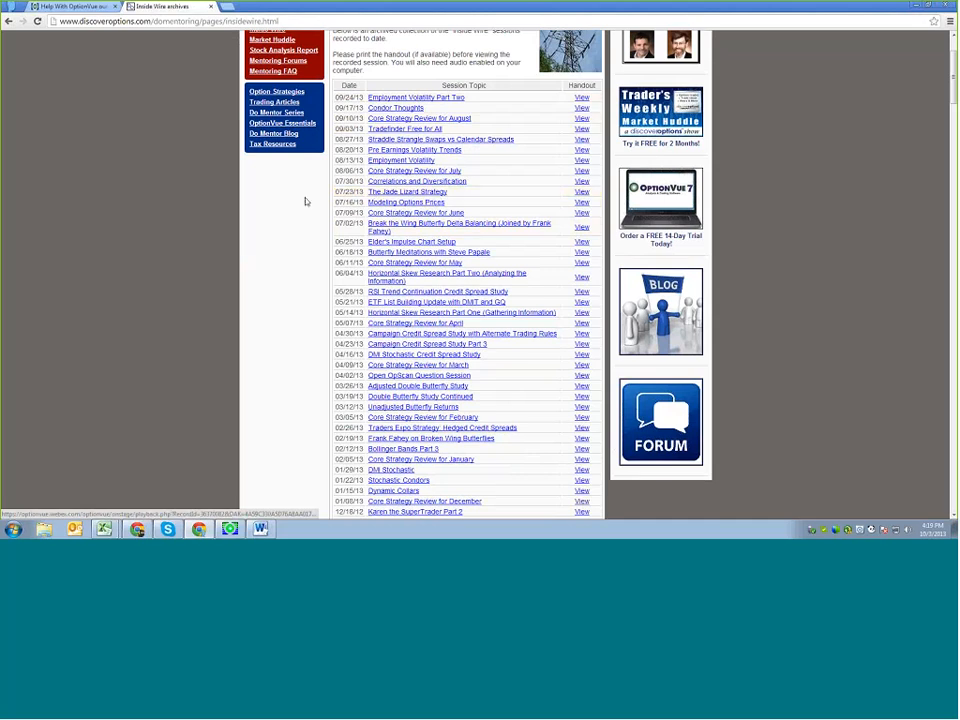
pyautogui.scroll(-1, 322, 201)
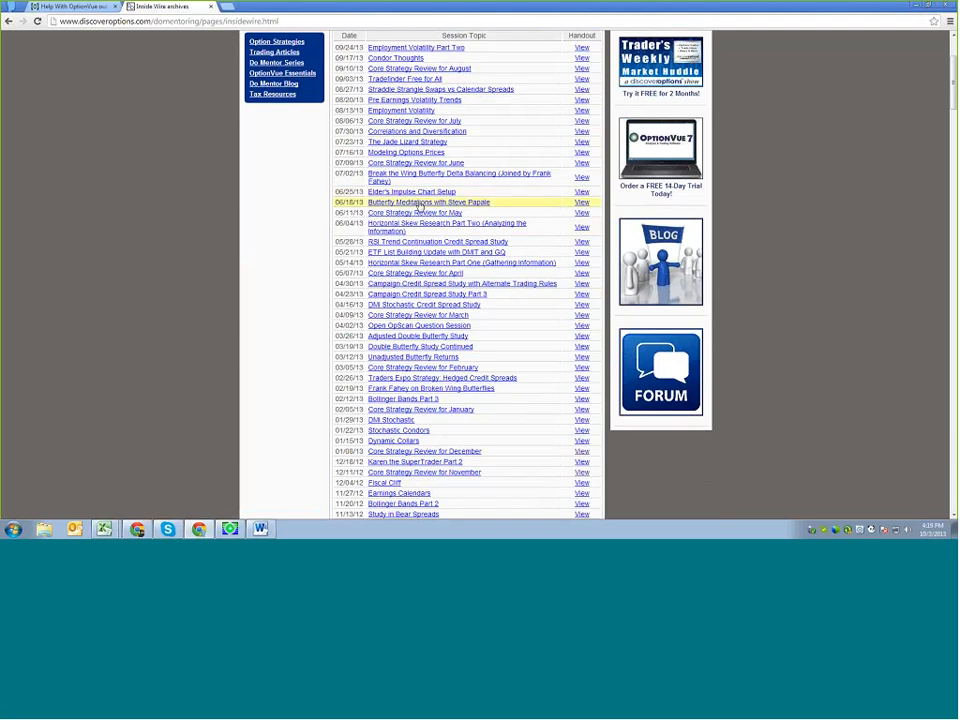
pyautogui.scroll(-1, 420, 205)
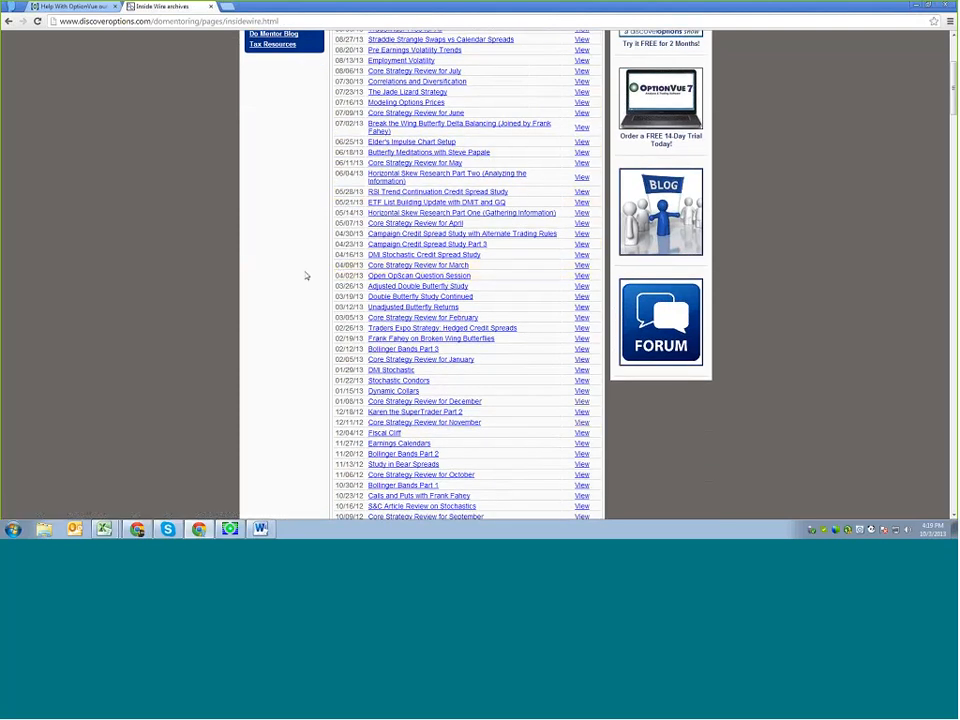
pyautogui.scroll(-1, 307, 276)
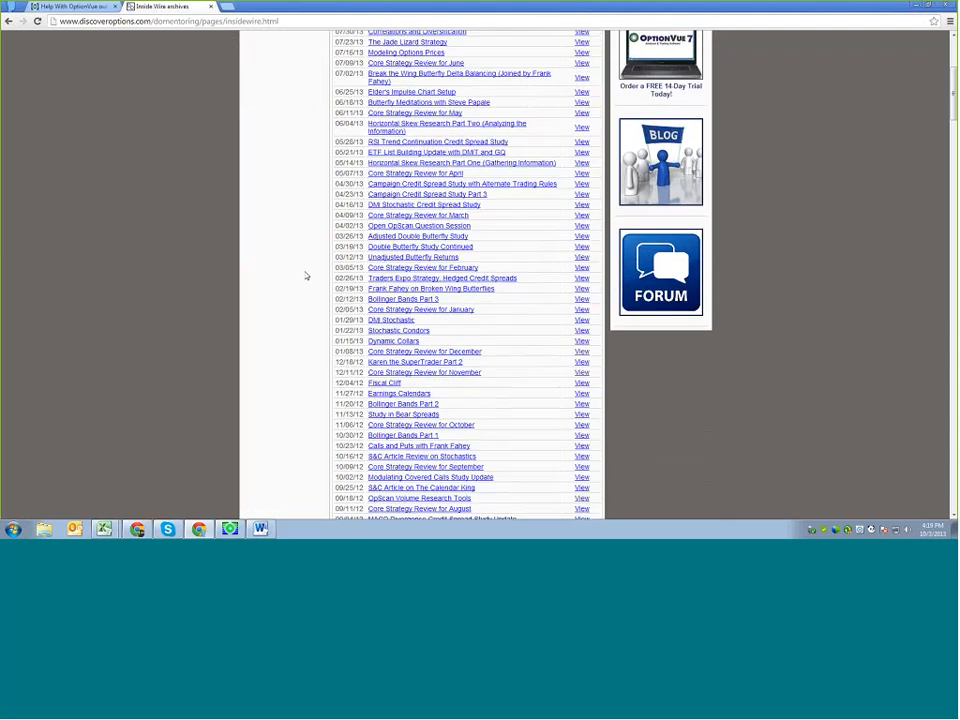
pyautogui.scroll(-1, 307, 276)
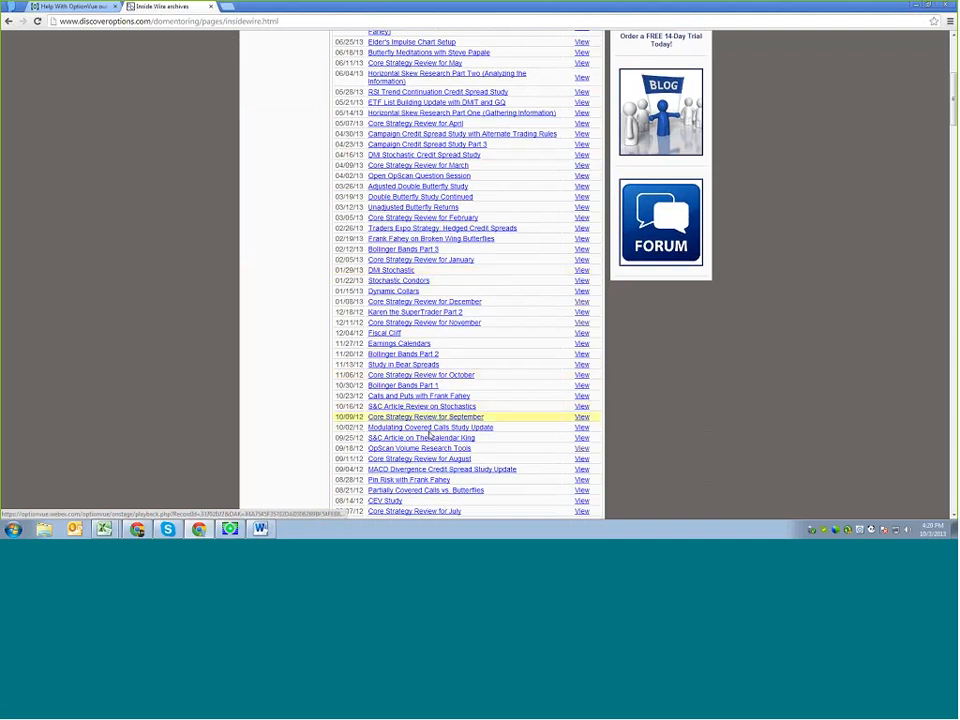
pyautogui.scroll(-5, 432, 440)
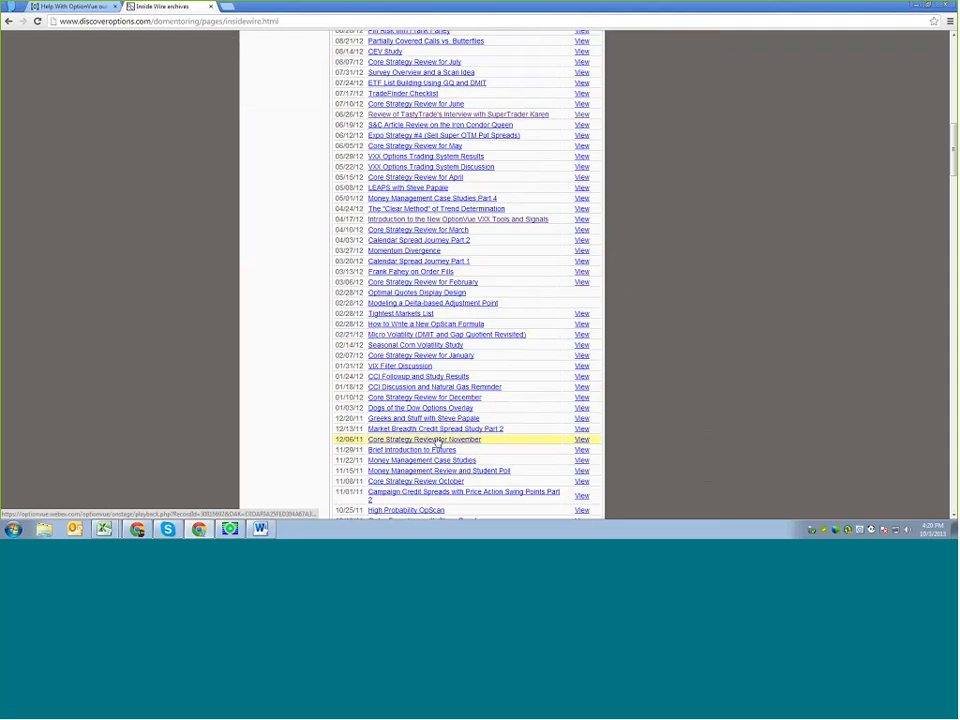
pyautogui.scroll(5, 437, 441)
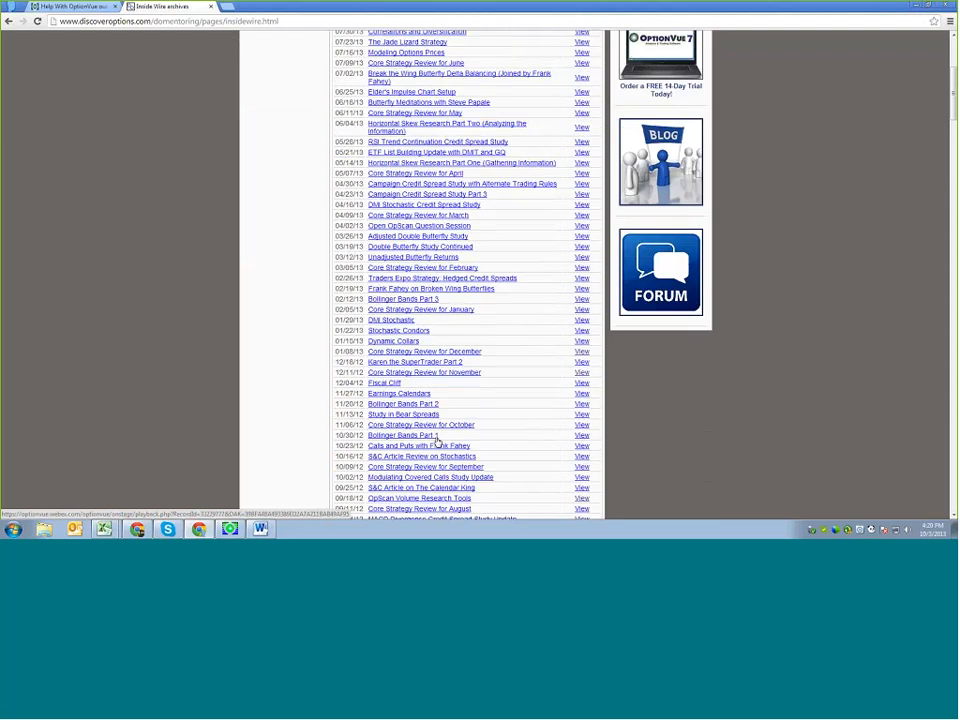
pyautogui.scroll(1, 437, 441)
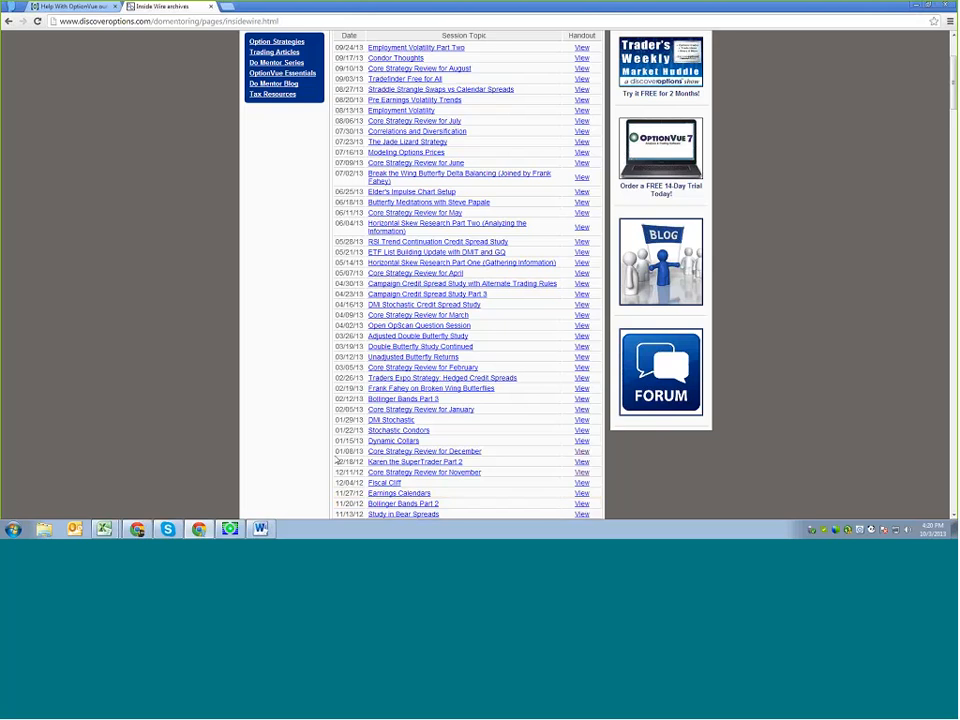
pyautogui.scroll(1, 338, 462)
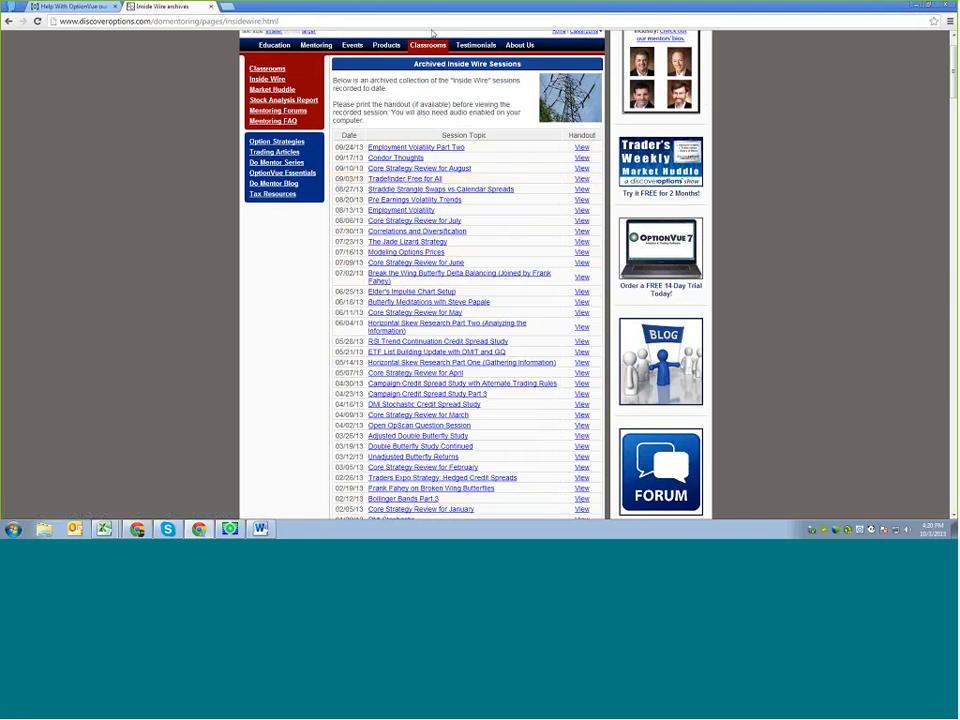
pyautogui.scroll(1, 847, 136)
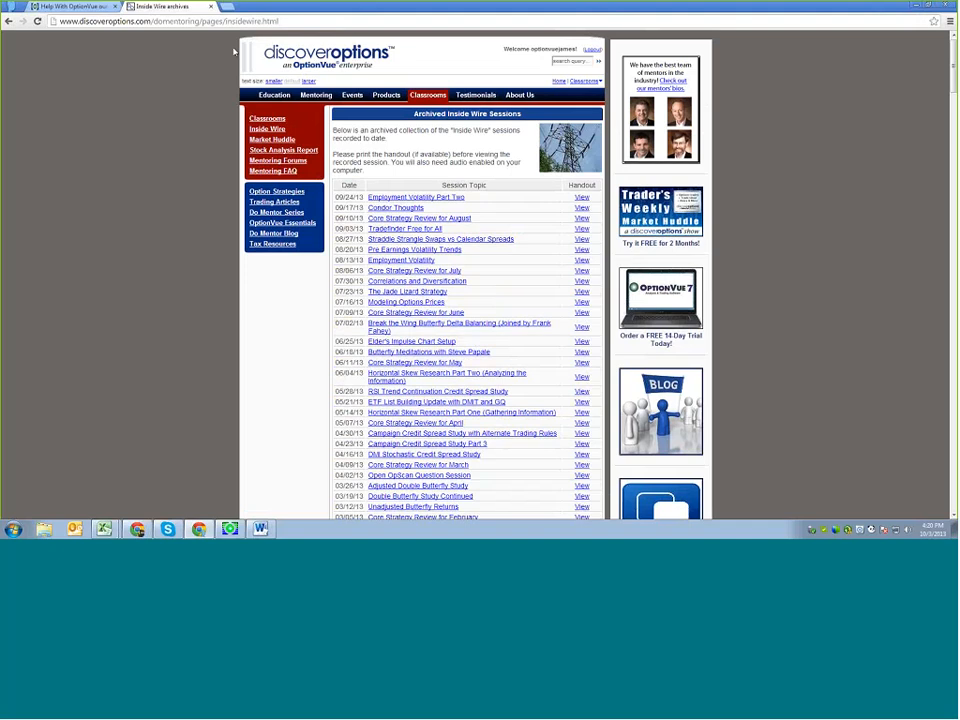
# Switch to OptionVue, return to Chrome, and go from OptionVue's support page to the site's home page with the webinar schedule.
pyautogui.hotkey('alt', 'Tab')
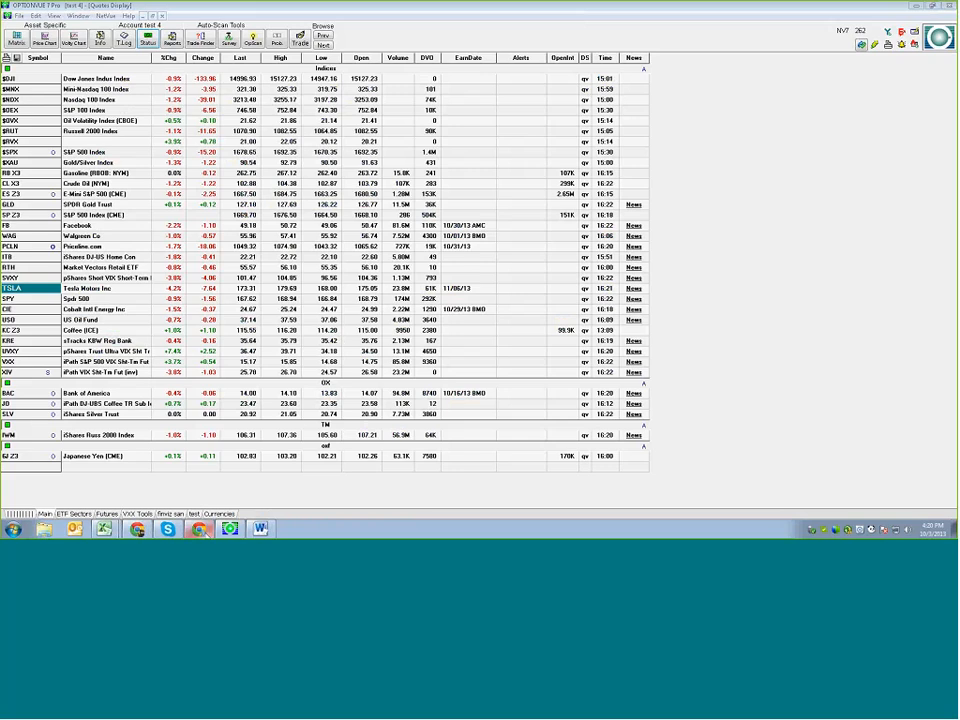
pyautogui.moveTo(199, 529)
pyautogui.moveTo(137, 529)
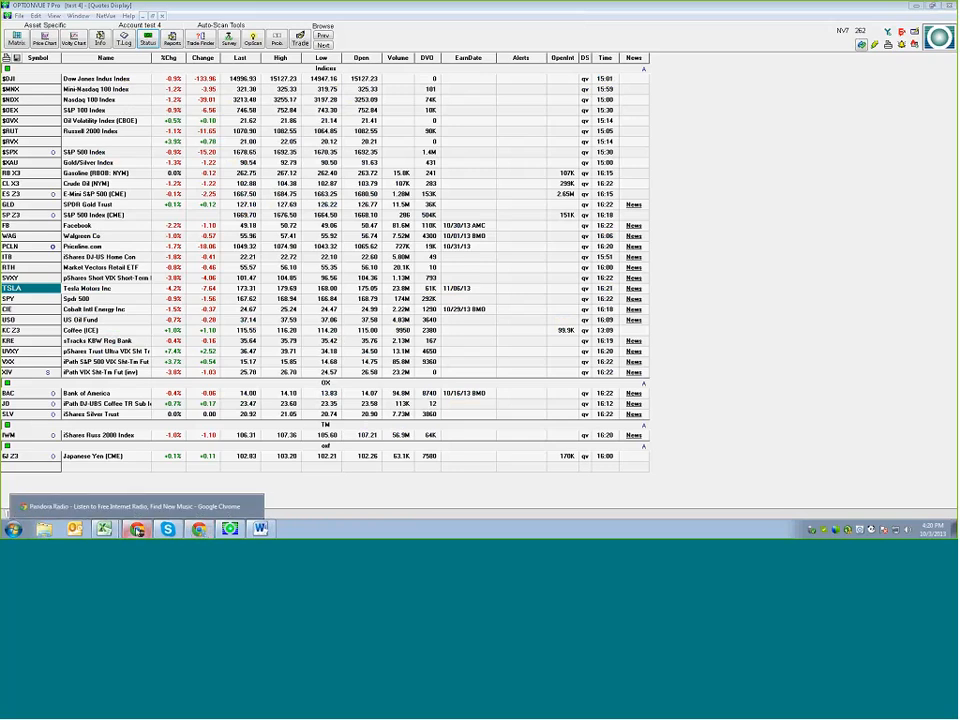
pyautogui.click(199, 529)
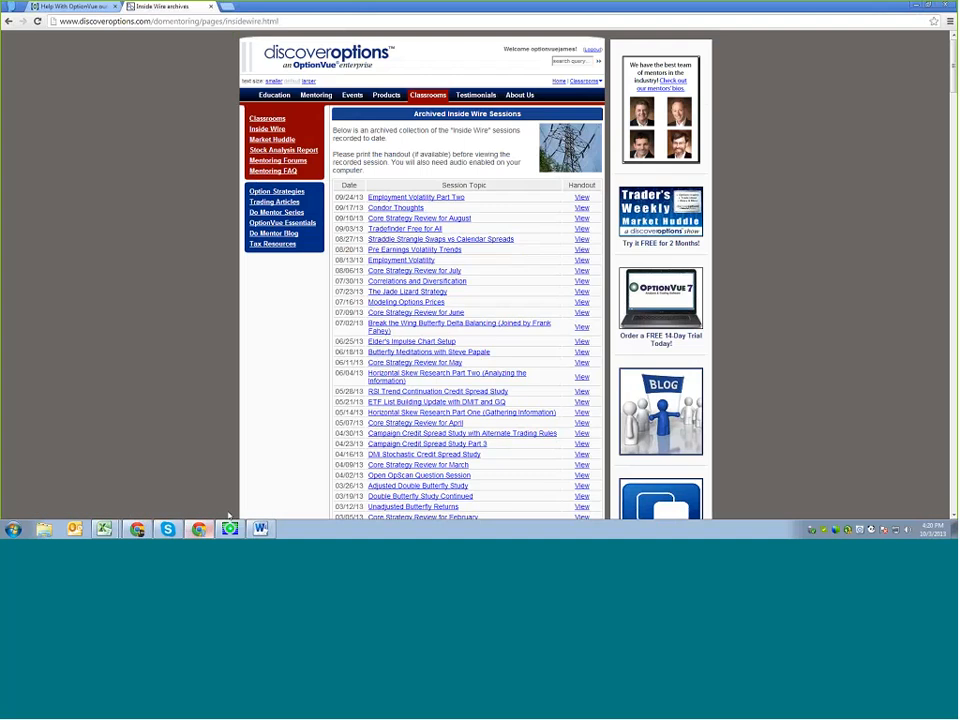
pyautogui.click(70, 10)
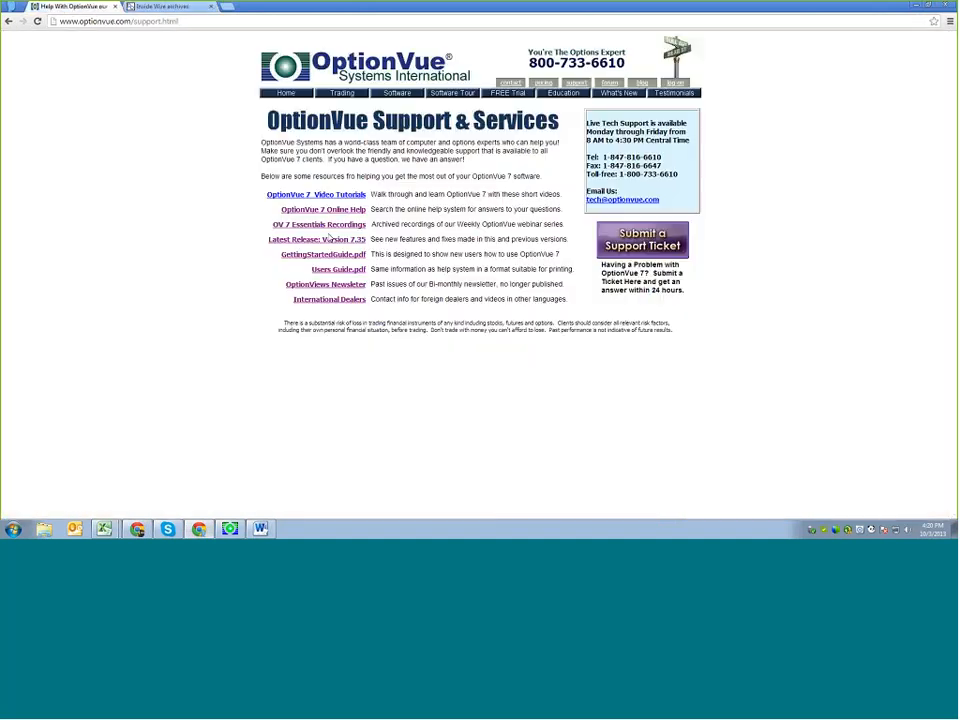
pyautogui.click(286, 93)
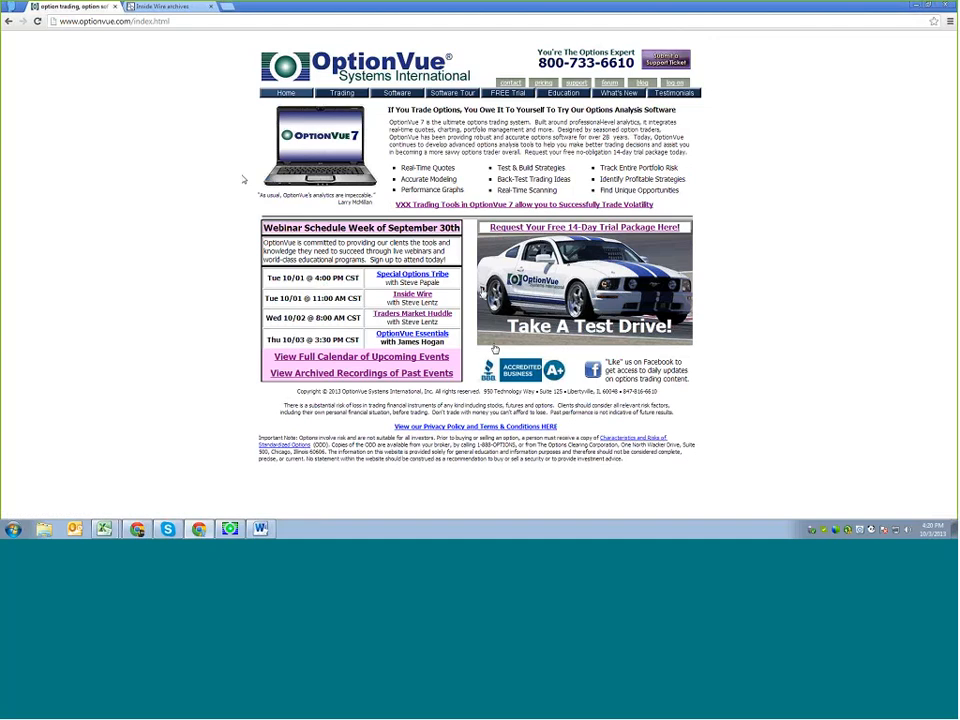